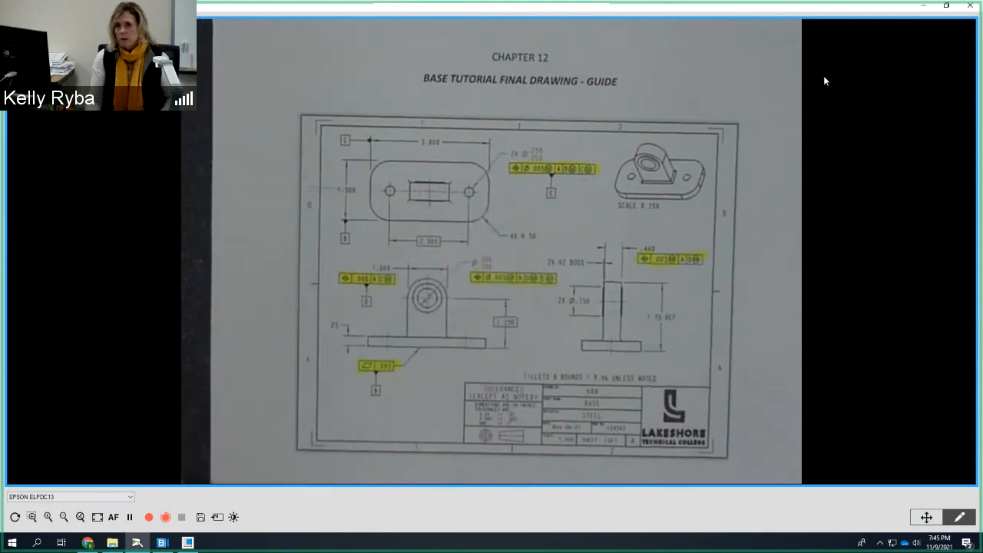
Bring up the course website and open the Tutorial & Problem Guides folder of Chapter 12 - Tolerancing & GD&T
left_click(922, 7)
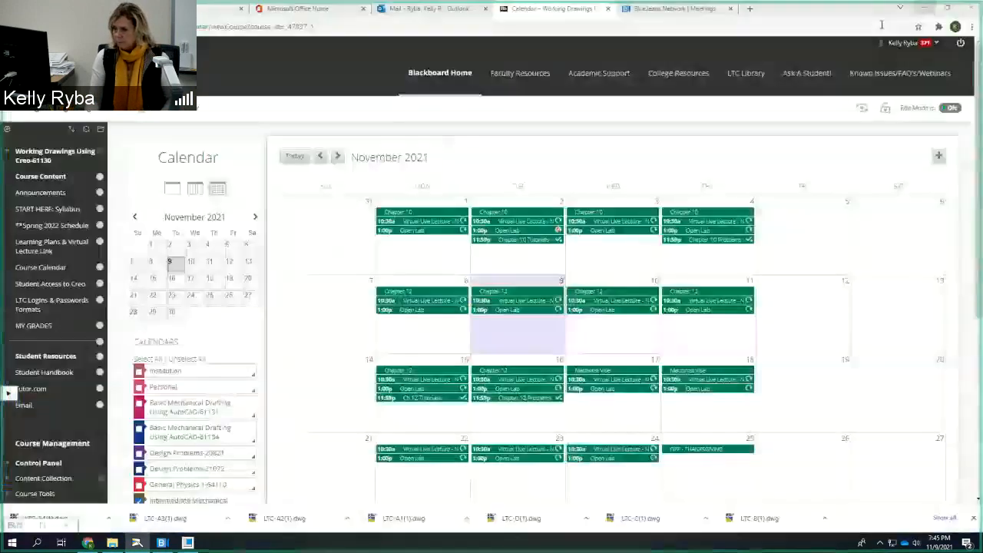
left_click(50, 243)
scroll(294, 340, "down", 3)
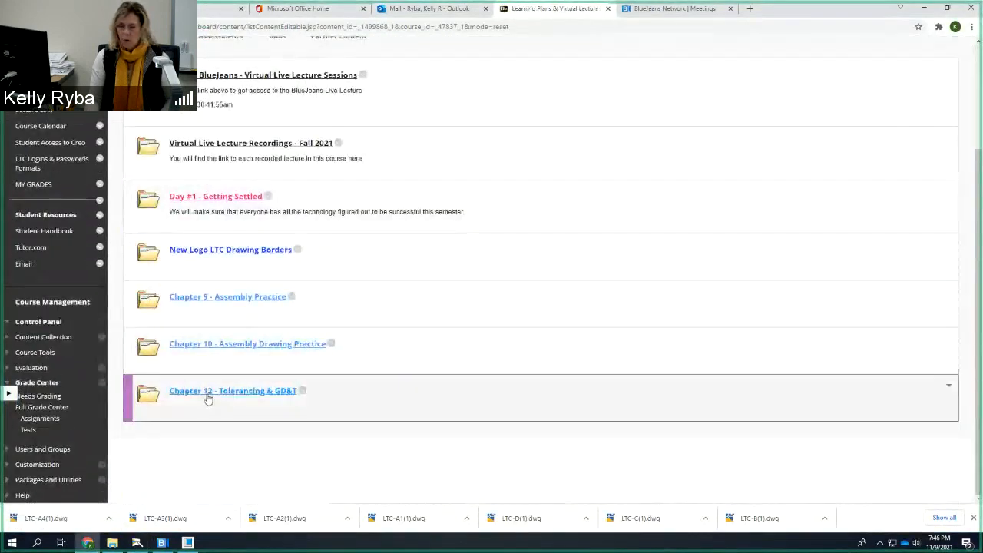
left_click(207, 397)
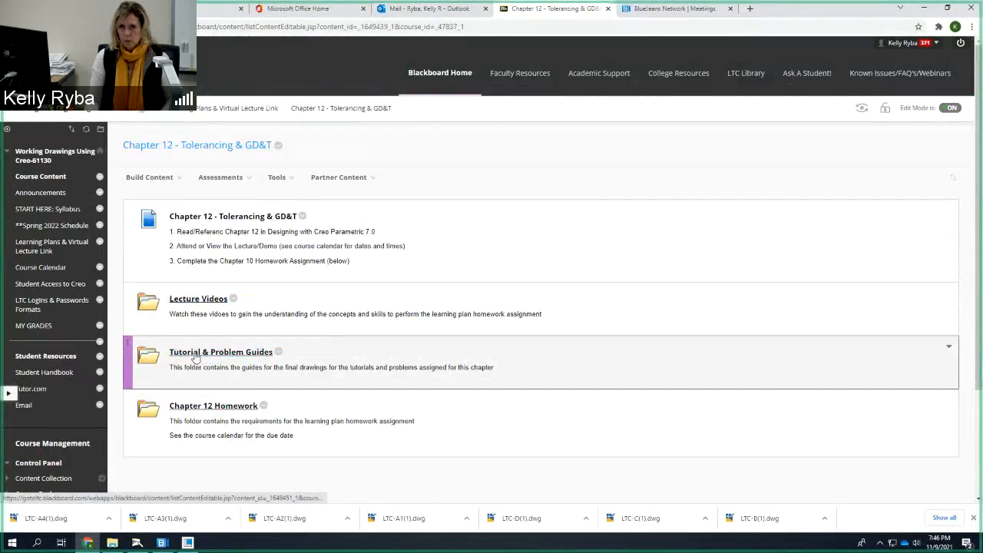
left_click(260, 355)
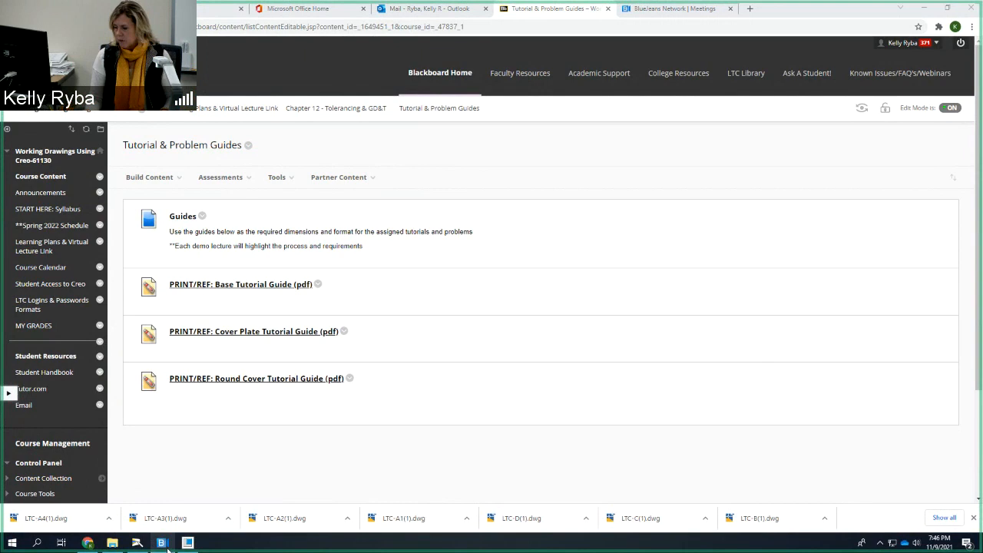
Switch to Creo Parametric and set the Creo1 folder as the working directory
mouse_move(167, 547)
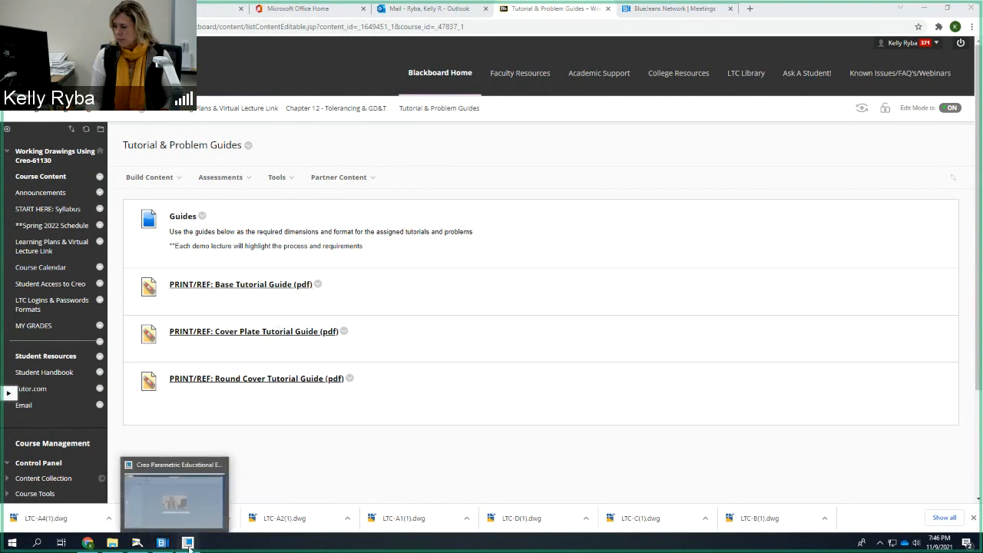
left_click(187, 543)
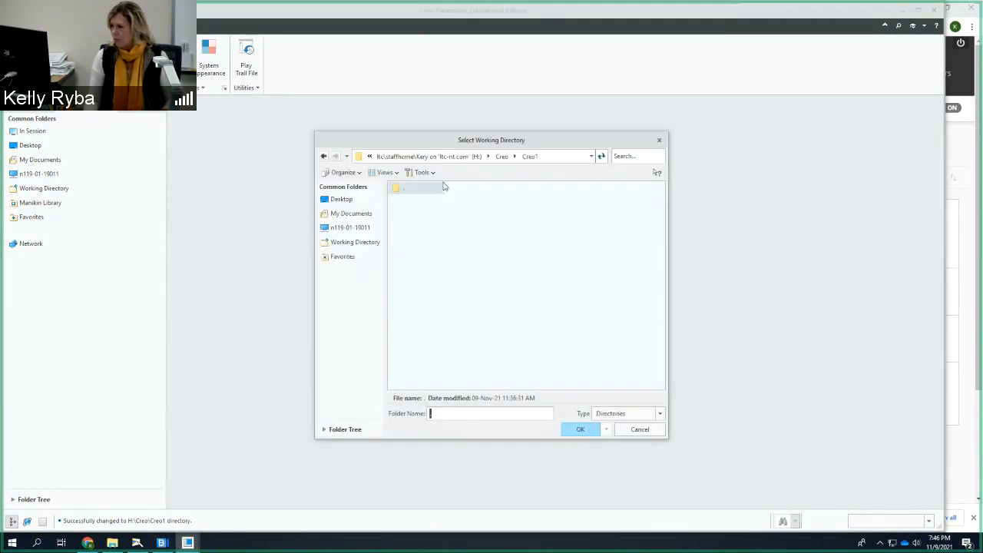
left_click(576, 430)
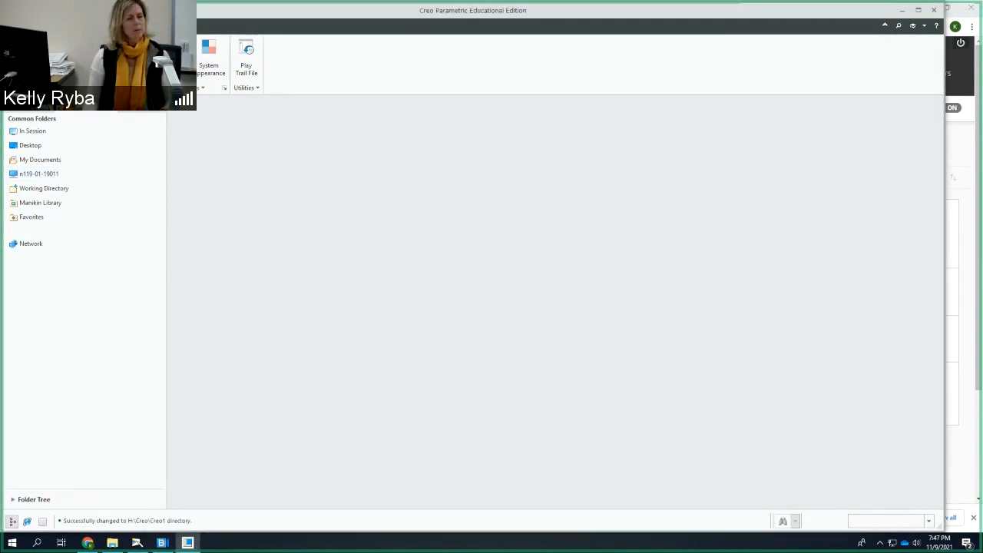
Create a new drawing file named BASE4 with the common name 123456
left_click(16, 58)
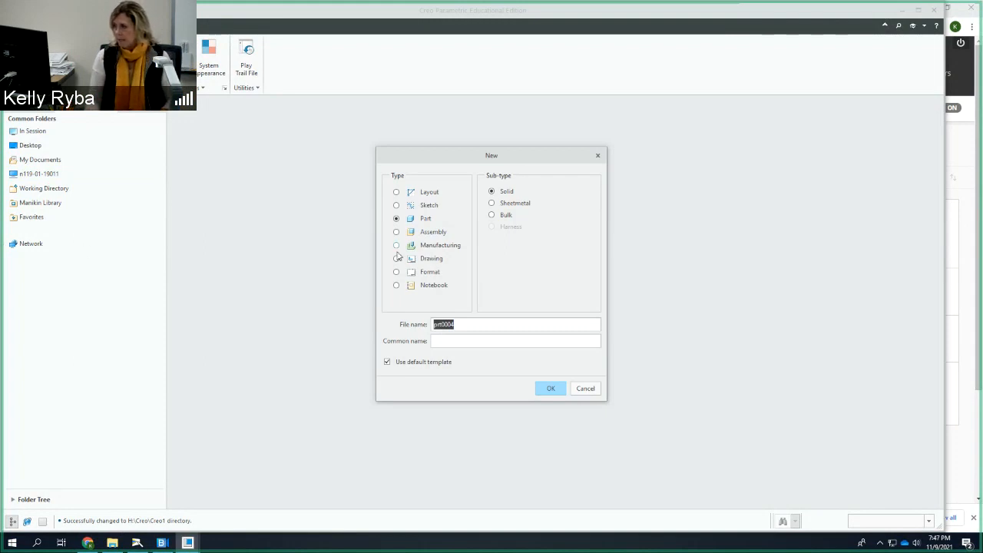
left_click(426, 259)
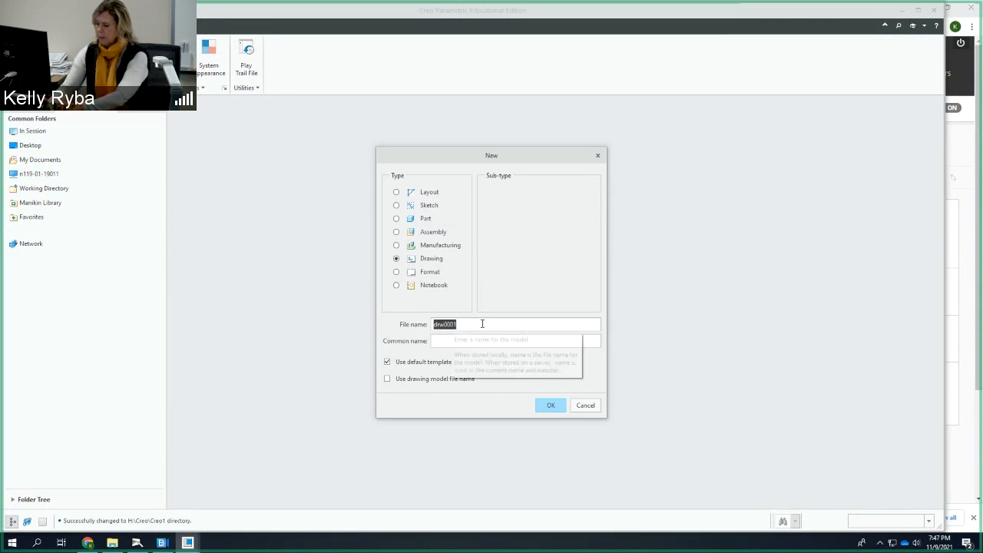
type("bas")
key("BackSpace")
key("BackSpace")
key("BackSpace")
type("BASE4")
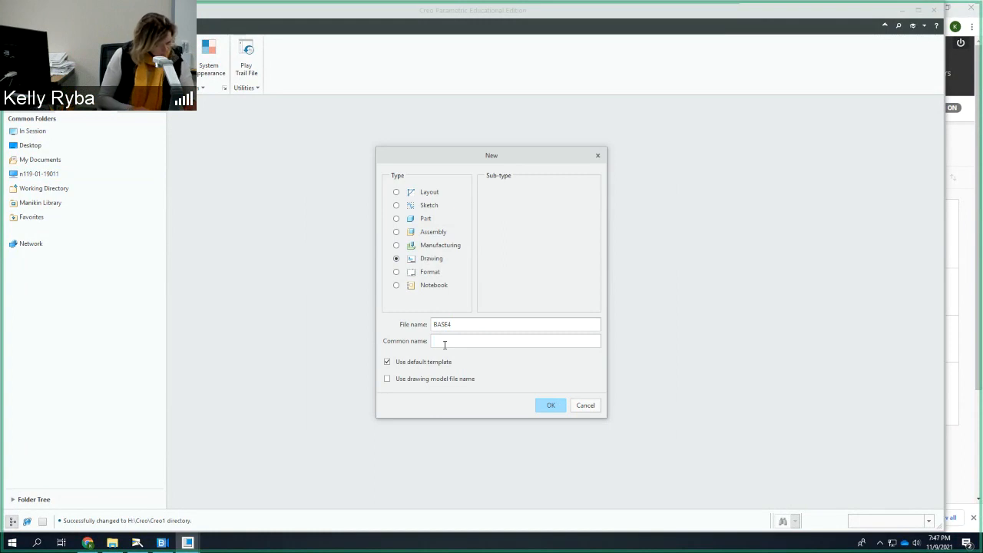
type("1234")
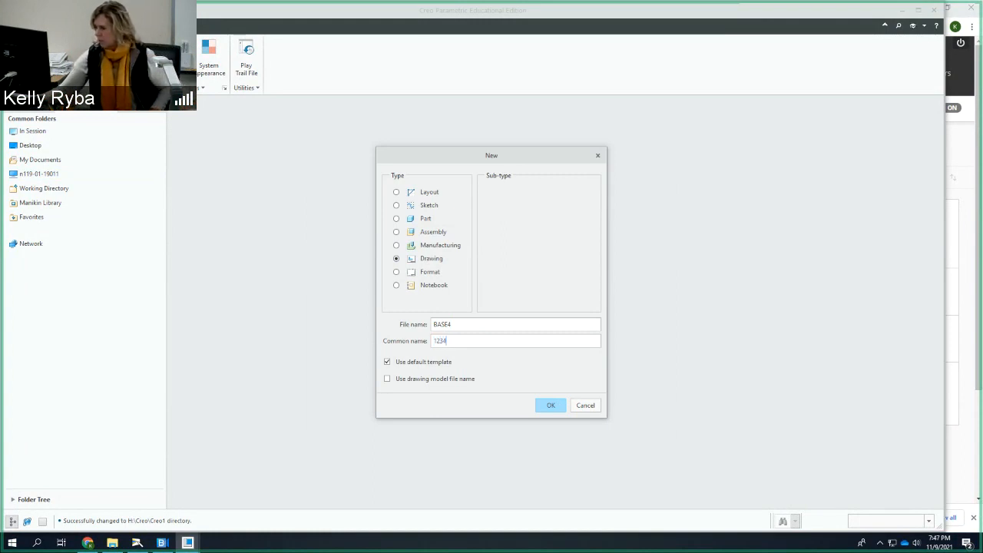
type("56")
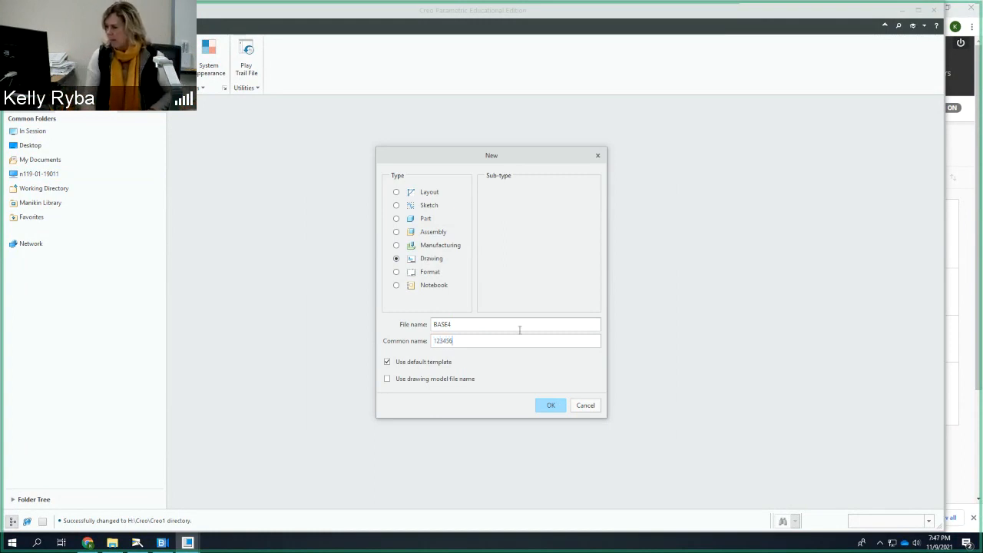
left_click(553, 407)
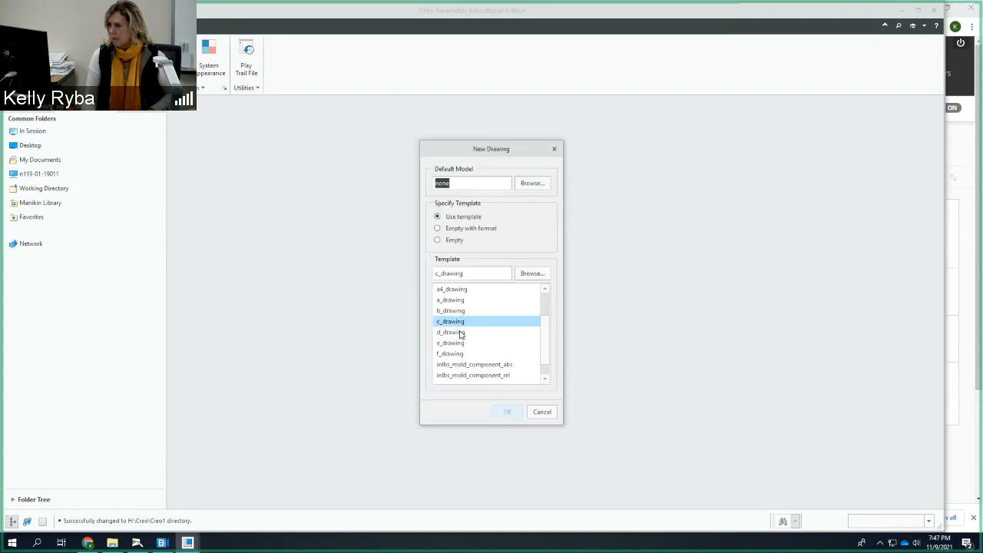
Choose base.prt from the Creo1 folder as the drawing's default model
left_click(530, 185)
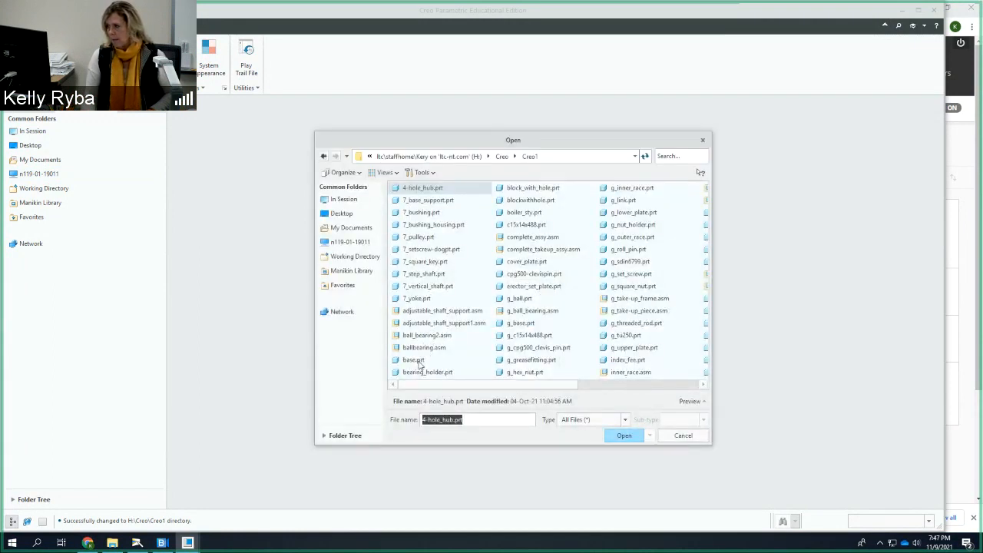
left_click(414, 360)
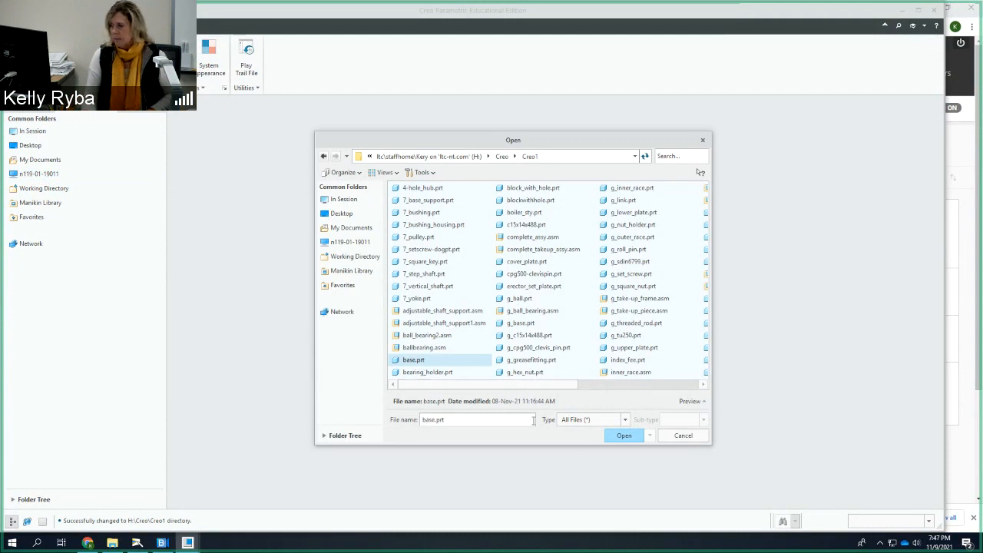
left_click(618, 438)
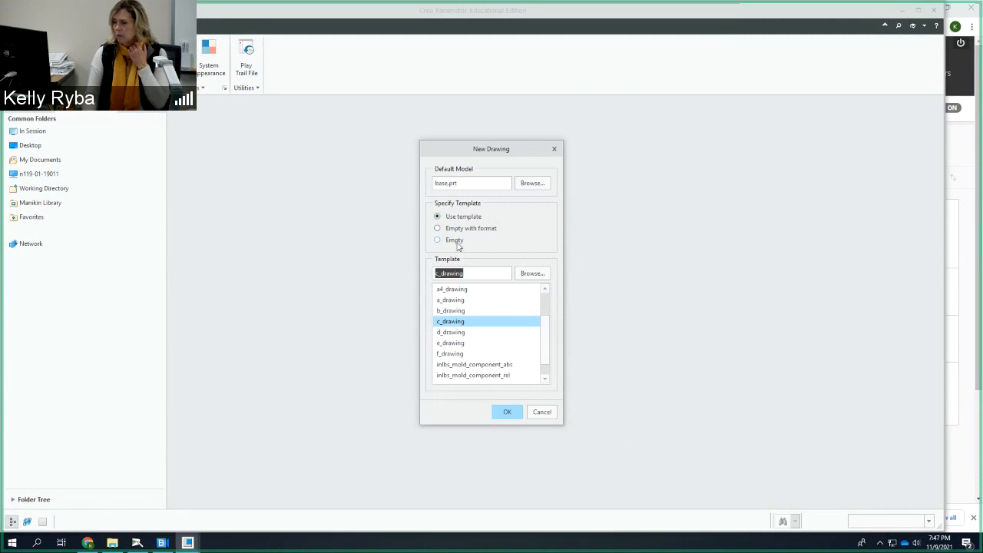
Generate the drawing from the ltca_temp_3view_2021 template and enter STEEL as the material parameter
left_click(533, 274)
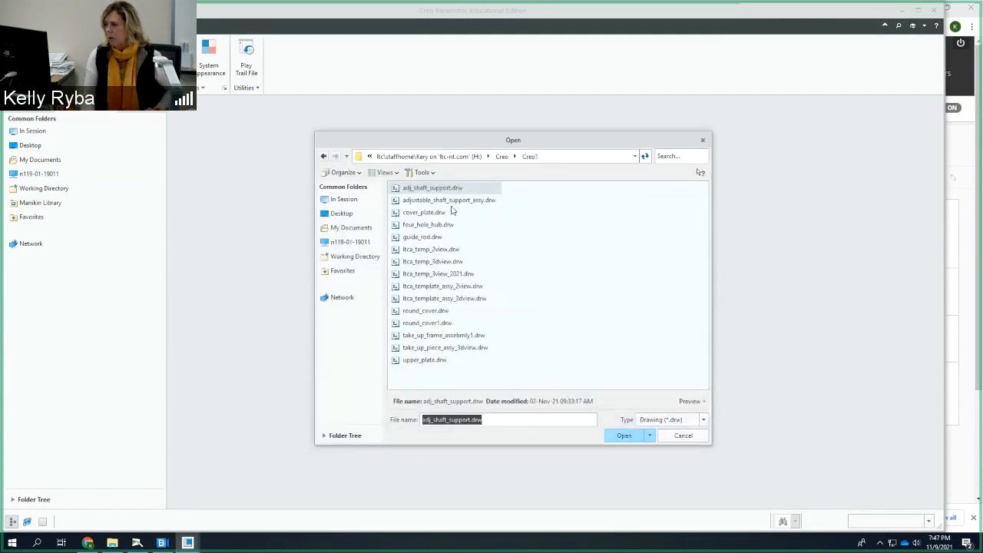
left_click(428, 276)
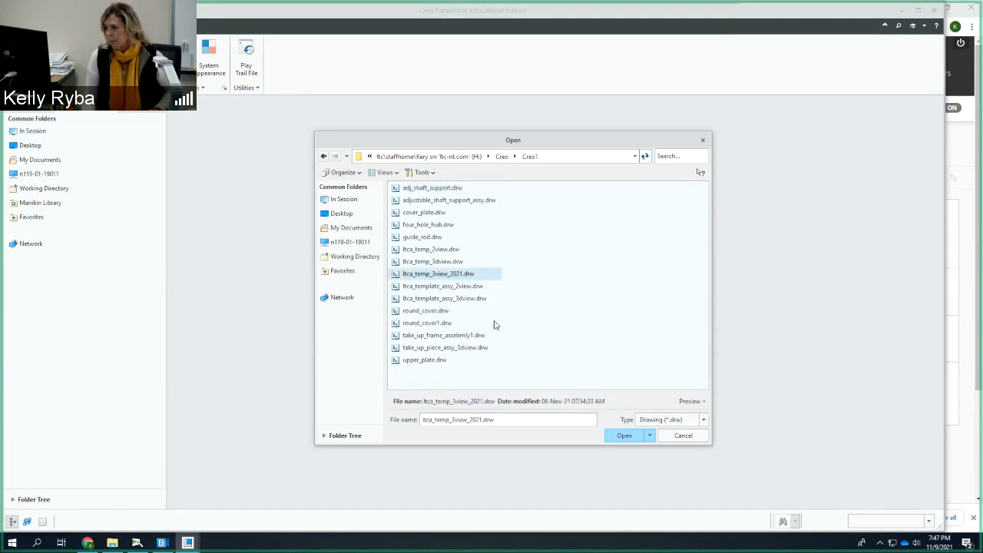
left_click(624, 438)
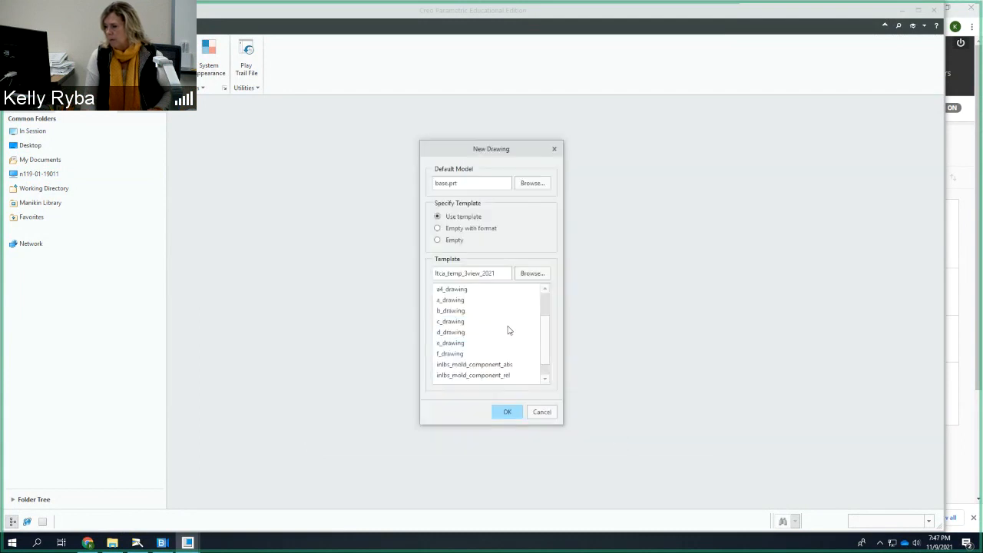
left_click(508, 413)
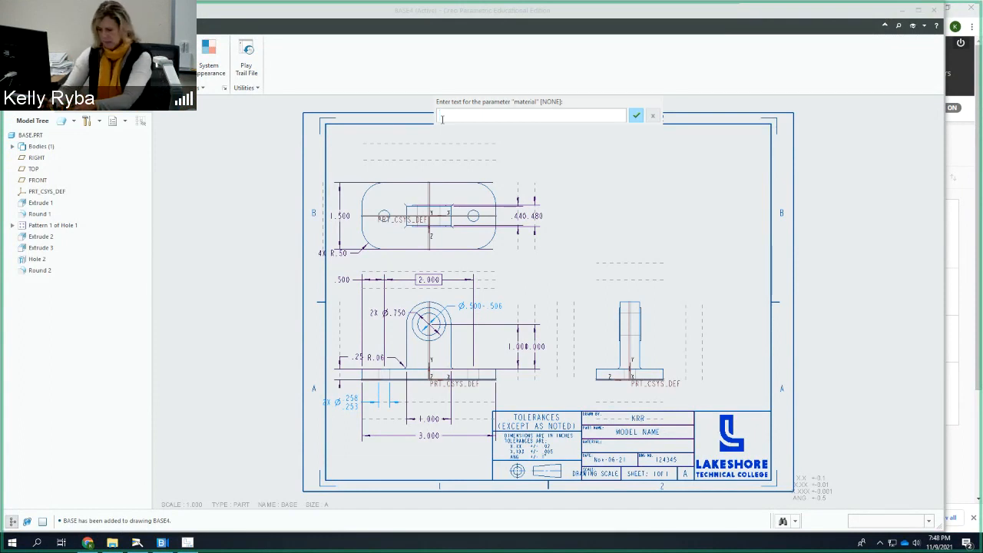
type("EEL")
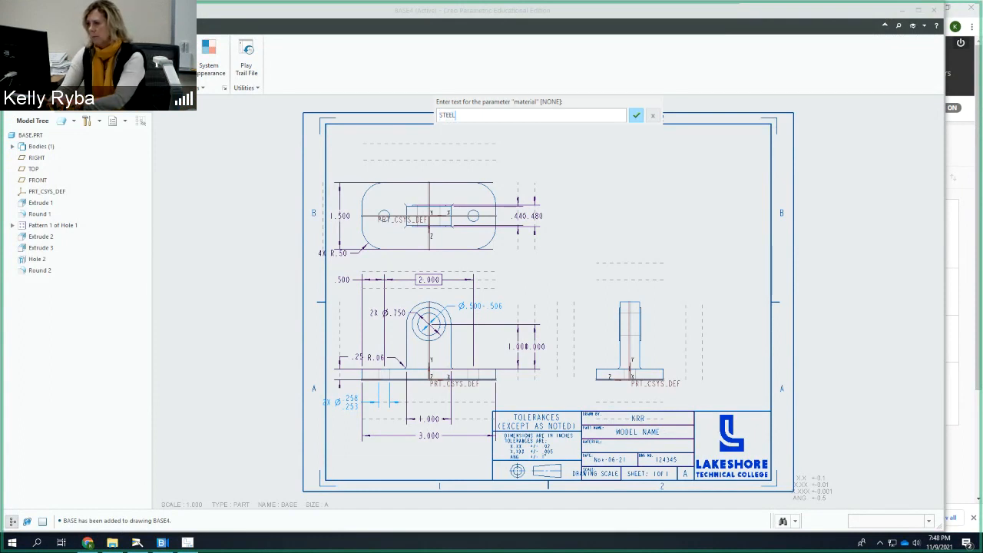
left_click(637, 115)
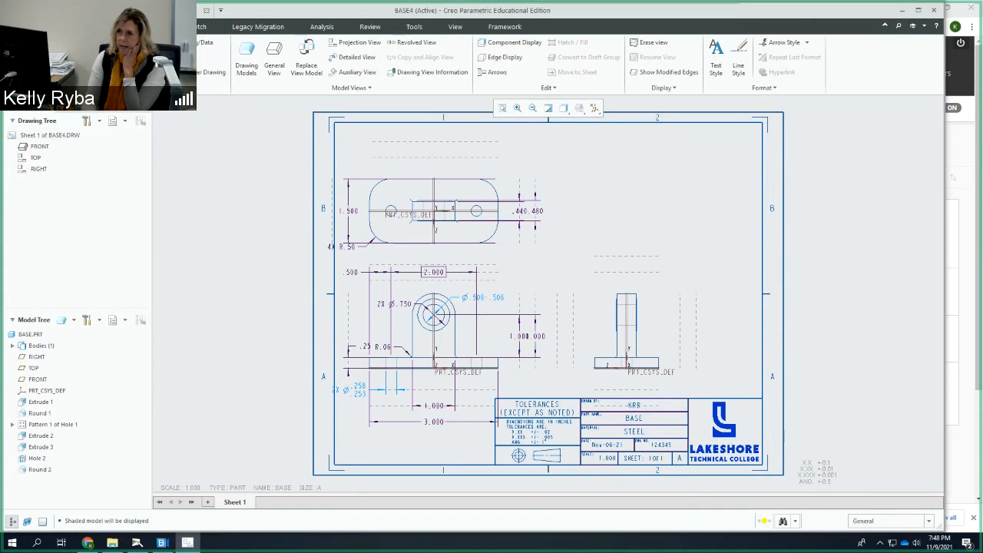
Reposition the views on the sheet: front view right and up, right view farther right, top view slightly up
left_click(469, 336)
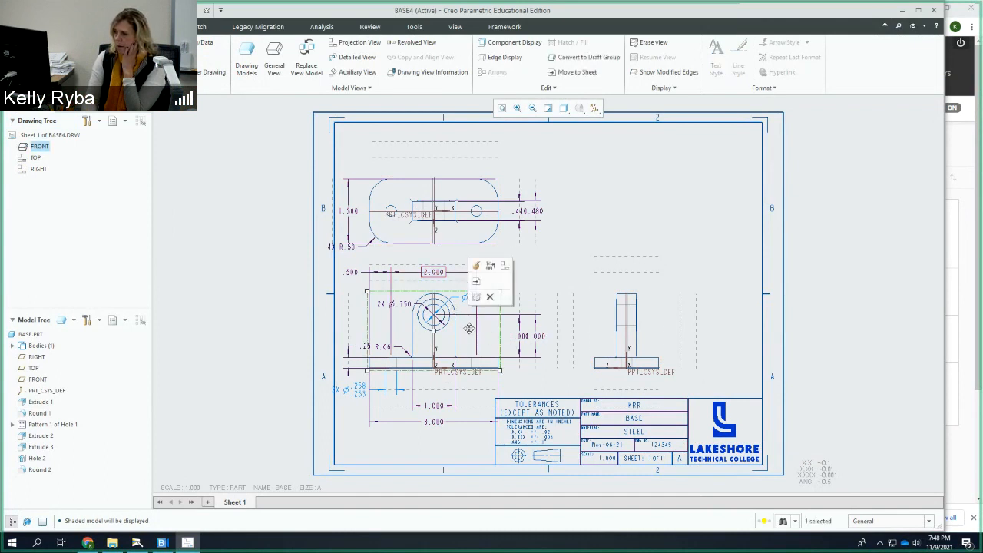
left_click_drag(487, 299, 509, 312)
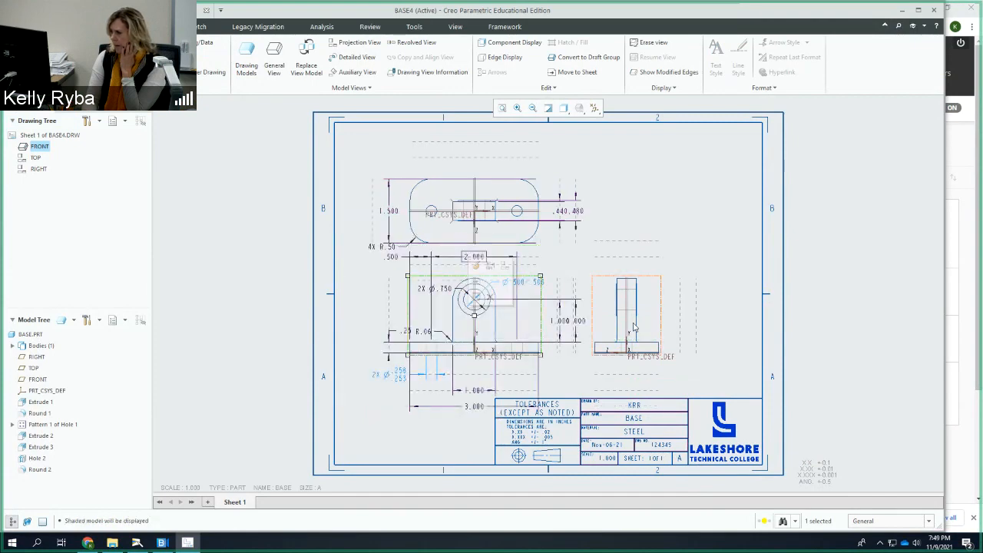
left_click(646, 323)
left_click_drag(659, 323, 703, 321)
left_click(527, 231)
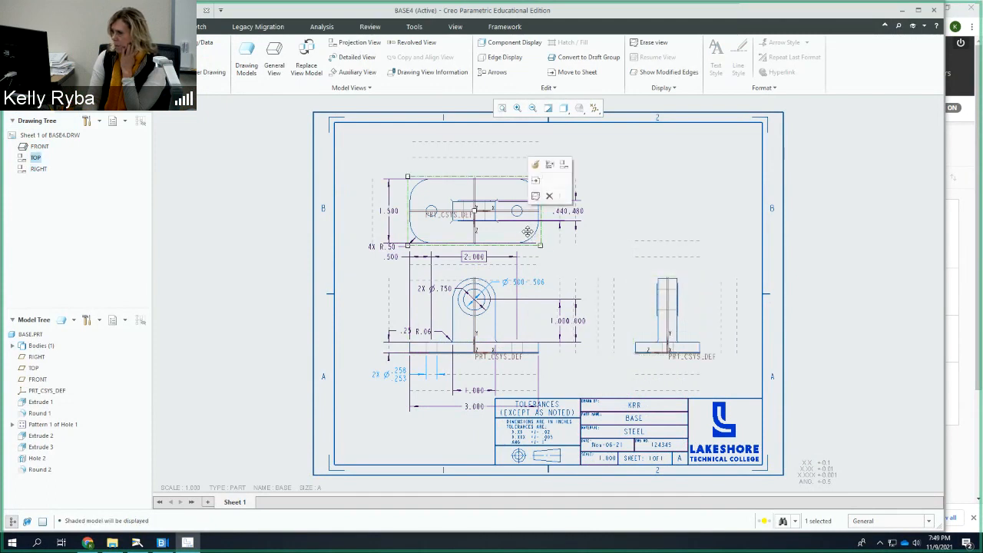
left_click_drag(528, 231, 526, 218)
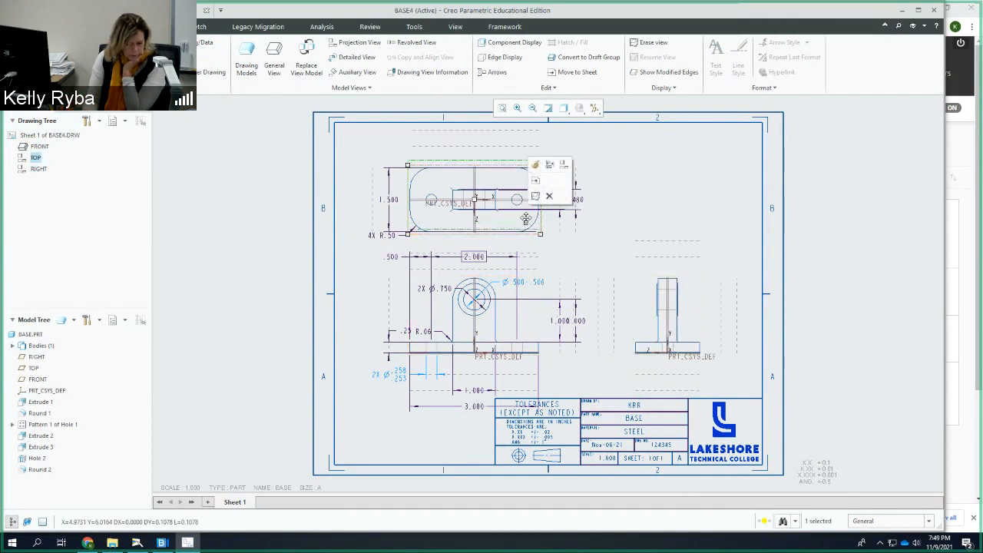
left_click(608, 239)
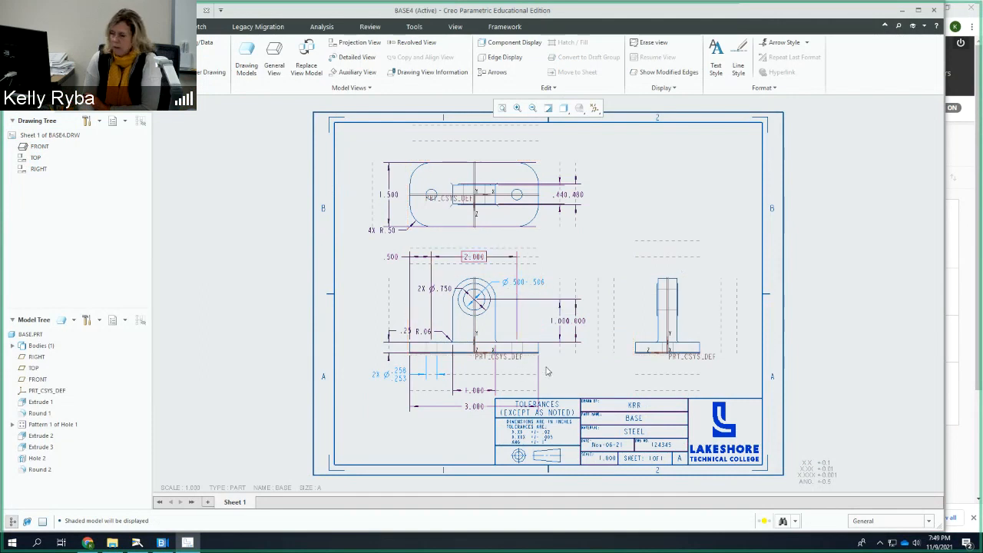
Limit selection to annotations and delete all the automatically placed dimensions from the three views
left_click(930, 522)
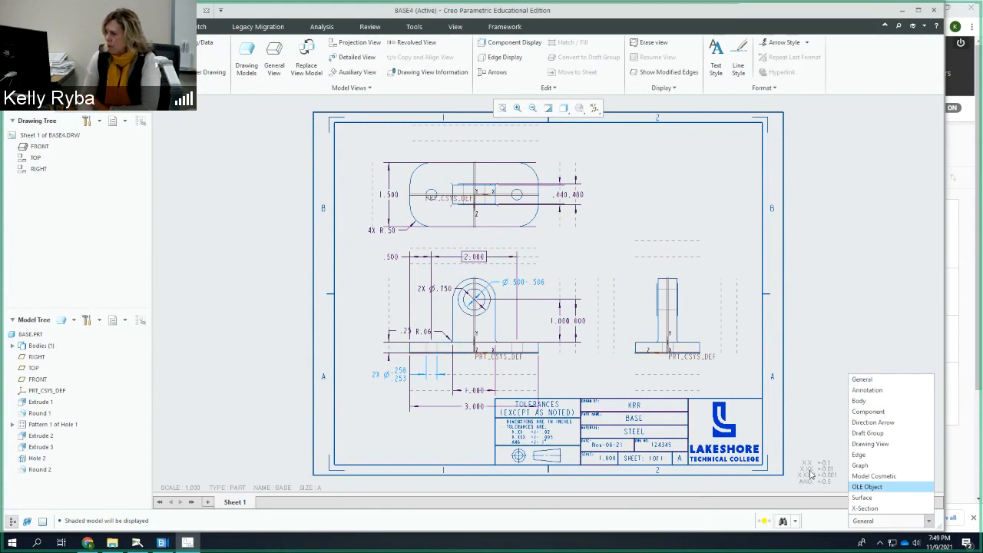
left_click(829, 407)
left_click(928, 521)
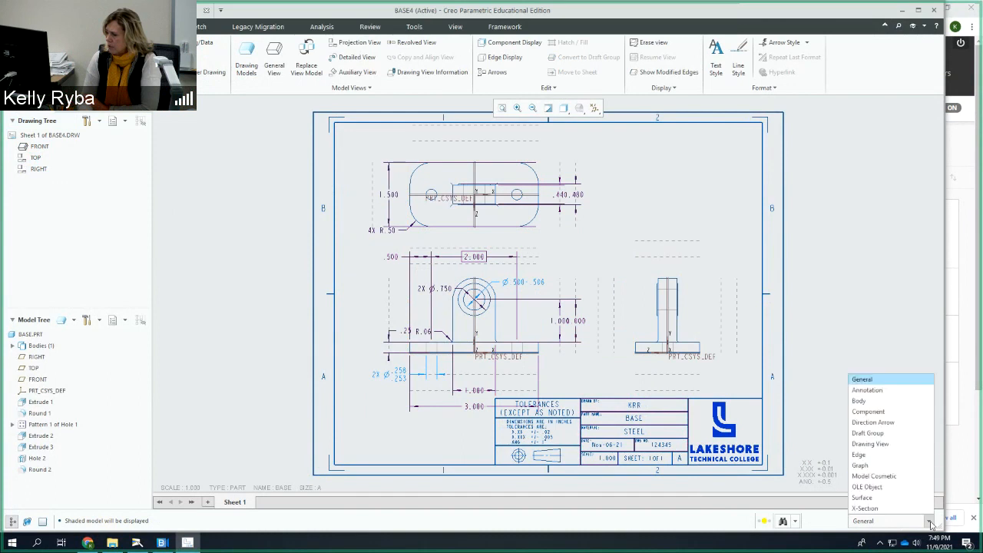
left_click(898, 392)
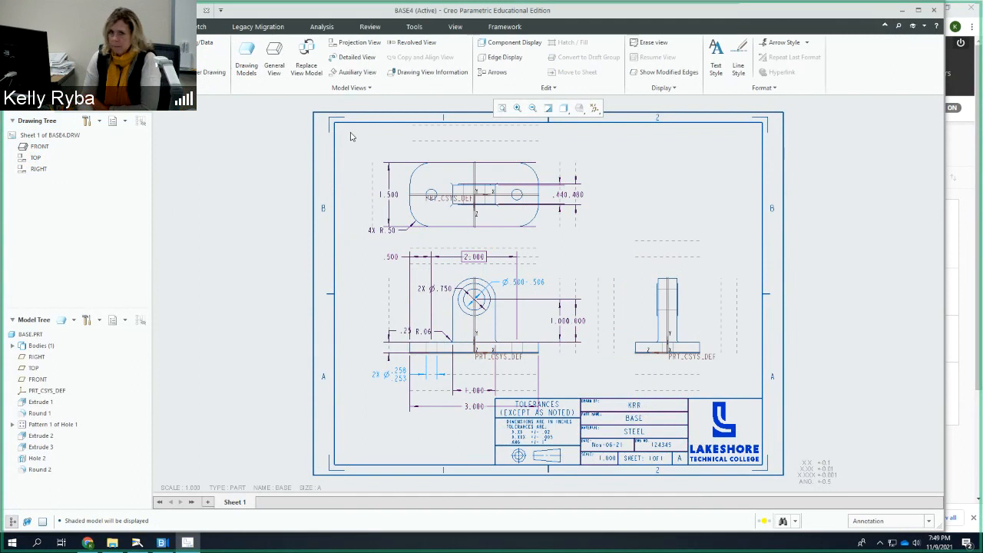
mouse_move(350, 136)
left_mouse_down()
mouse_move(634, 387)
mouse_move(747, 427)
mouse_move(738, 421)
left_mouse_up()
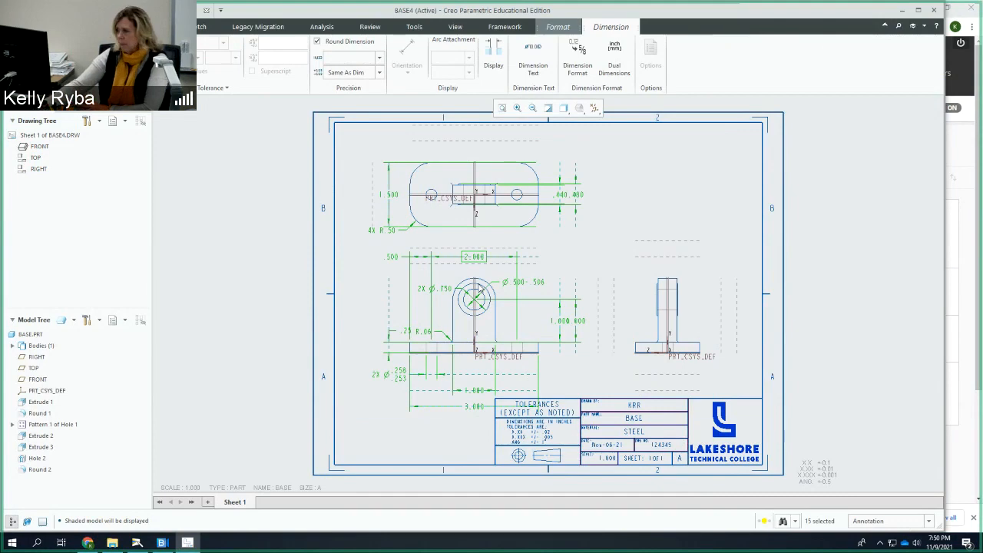
key("Delete")
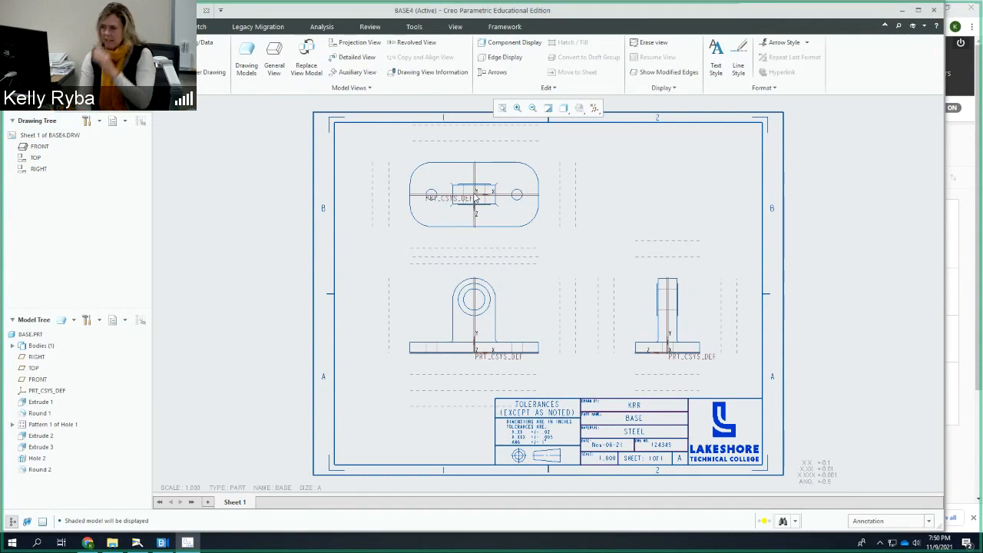
Hide all datum axes, points, coordinate systems and planes, and bring up the drawing annotation tools
left_click(595, 108)
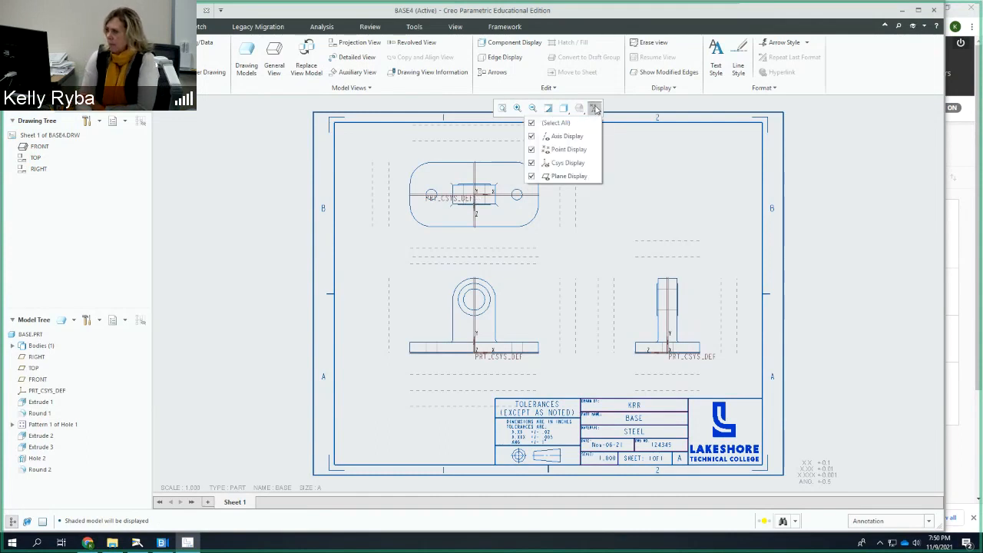
left_click(556, 123)
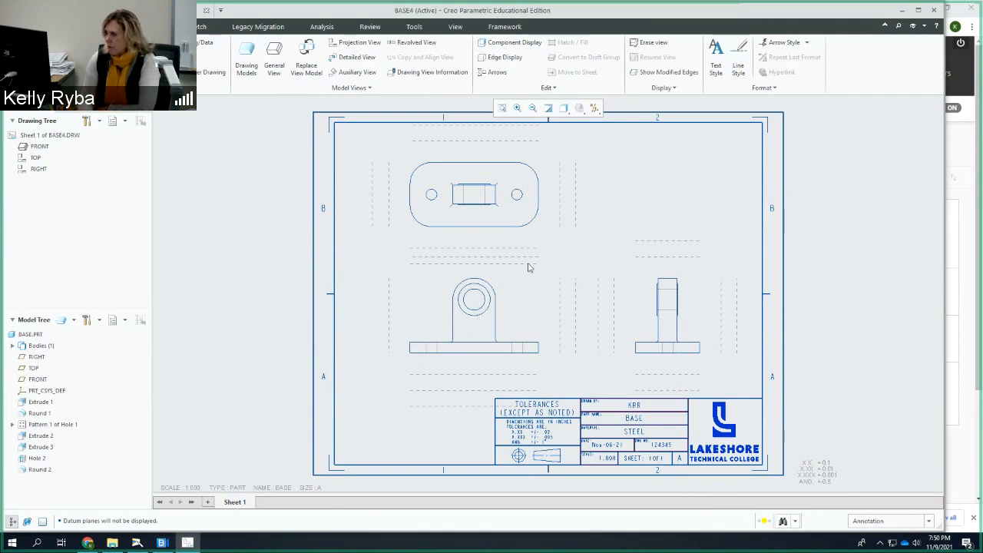
left_click(145, 27)
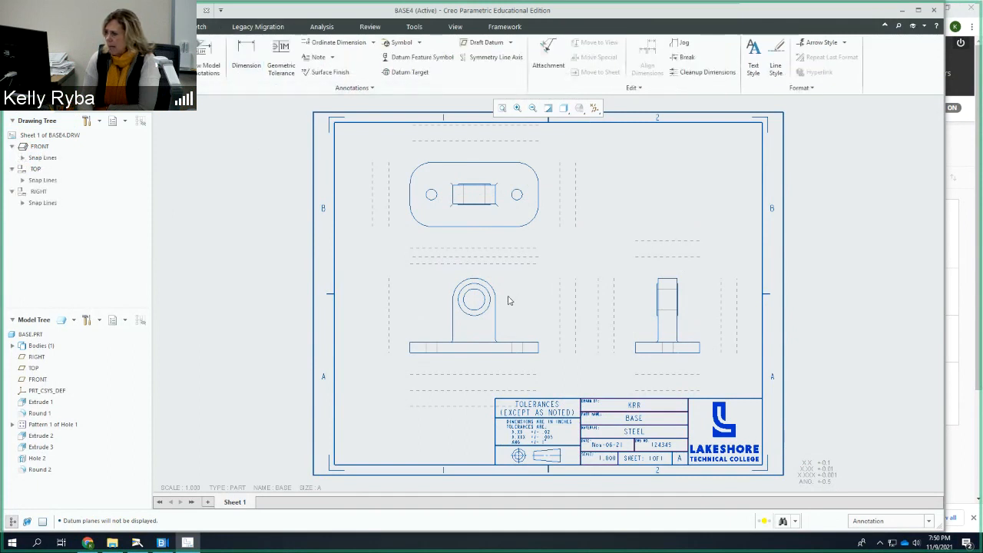
Set the selection filter to General so that complete drawing views can be picked
scroll(528, 303, "down", 2)
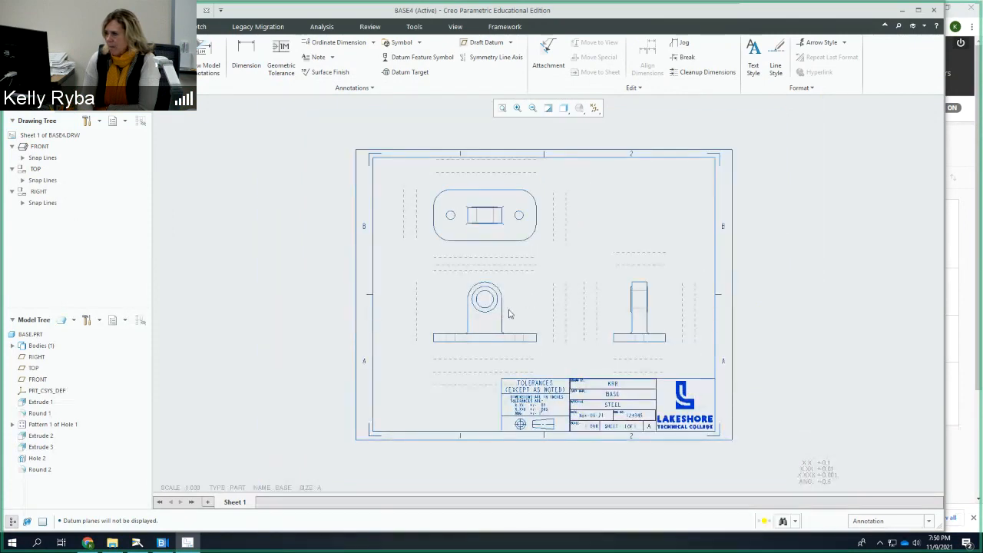
left_click(931, 523)
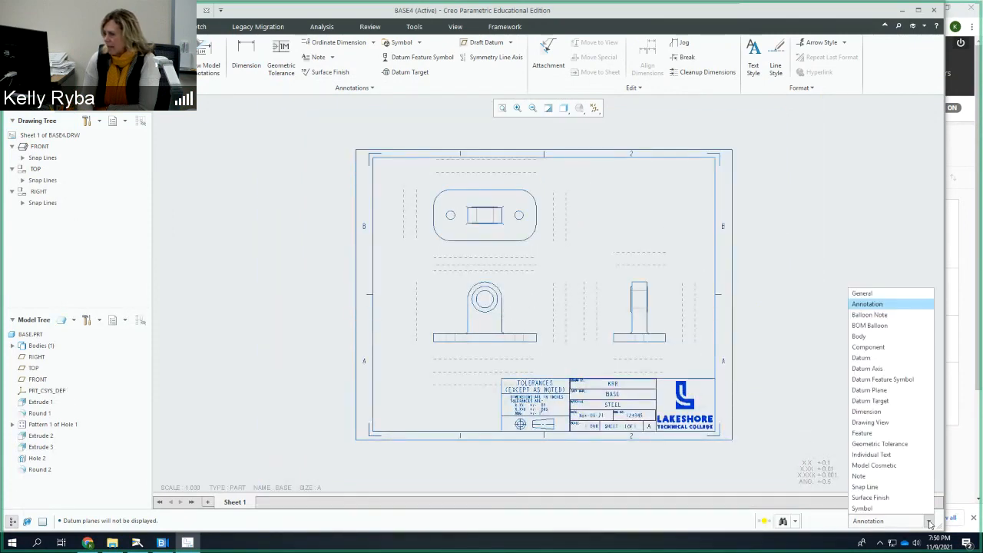
left_click(862, 295)
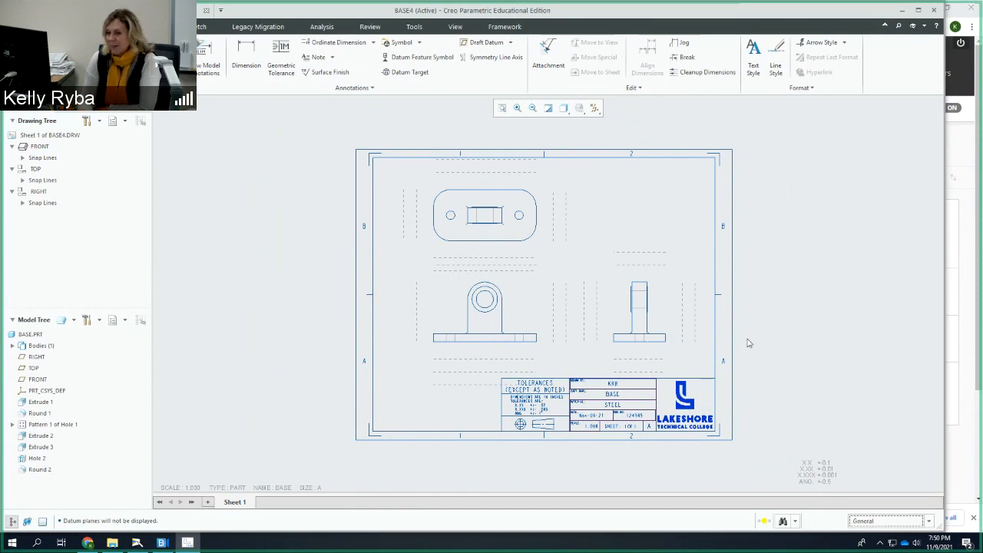
scroll(497, 253, "down", 4)
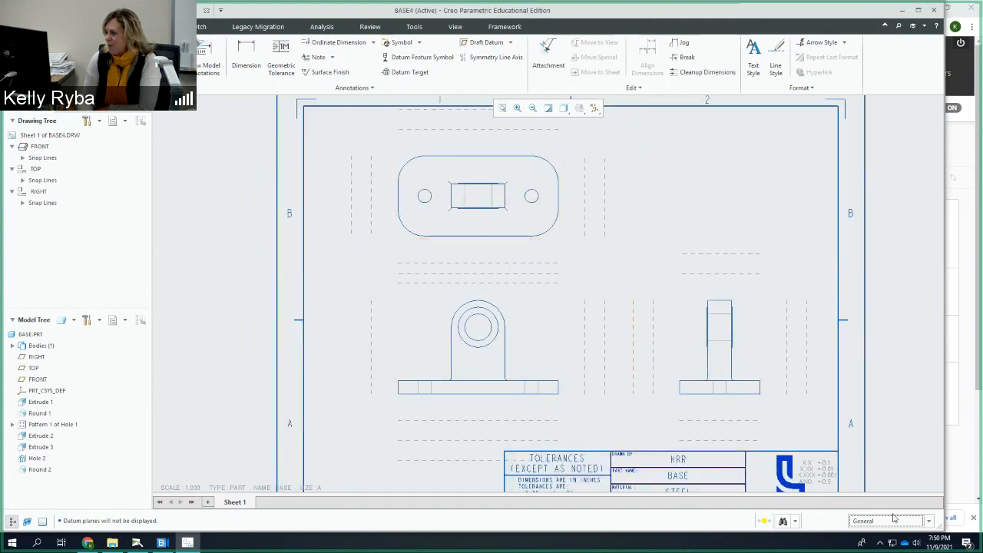
left_click(929, 521)
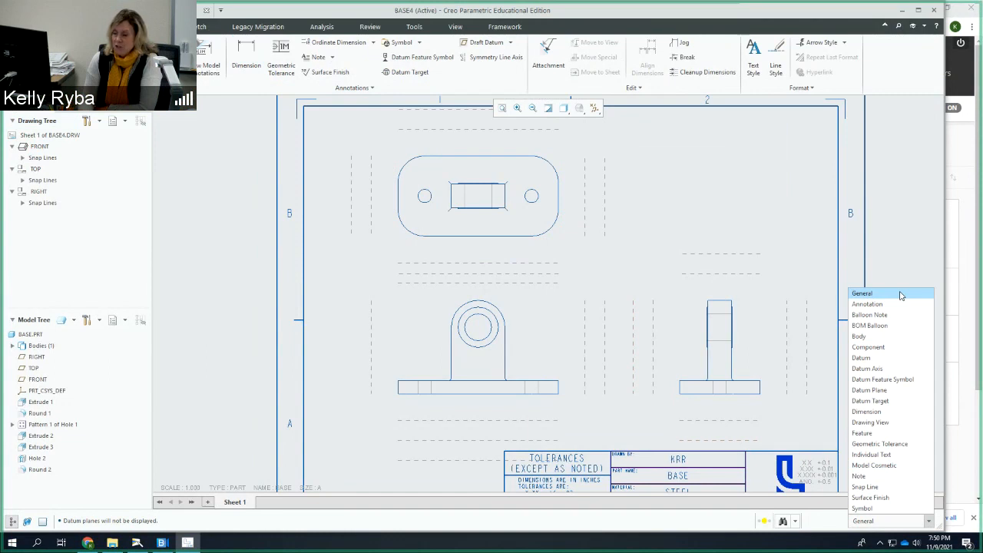
left_click(901, 295)
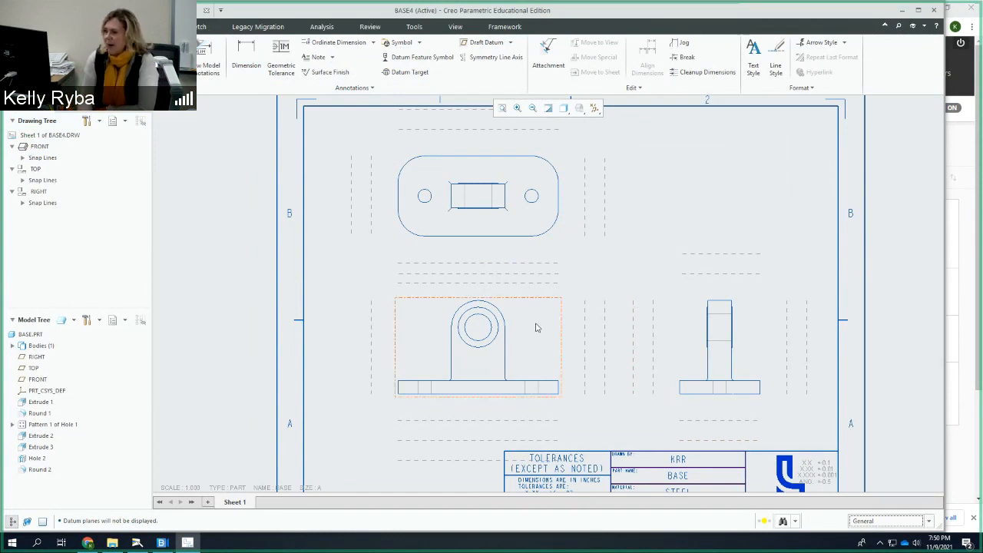
Open Show Model Annotations for the top view and list its datum axes
left_click(522, 233)
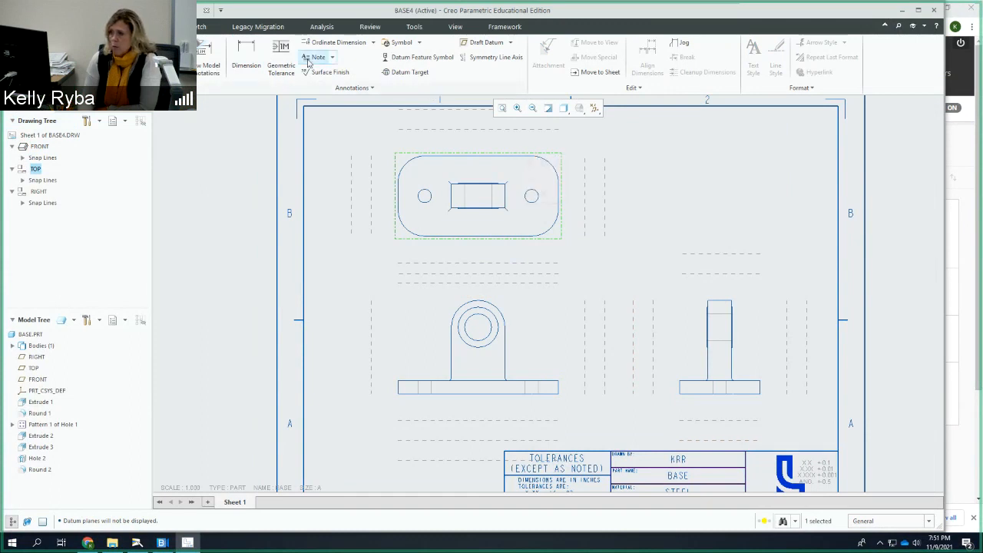
left_click(202, 67)
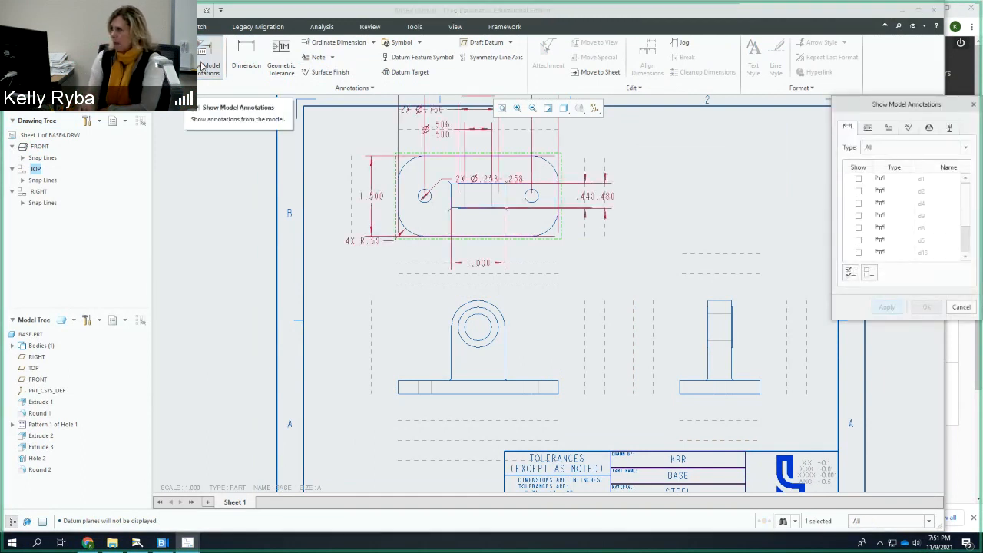
left_click_drag(914, 107, 766, 107)
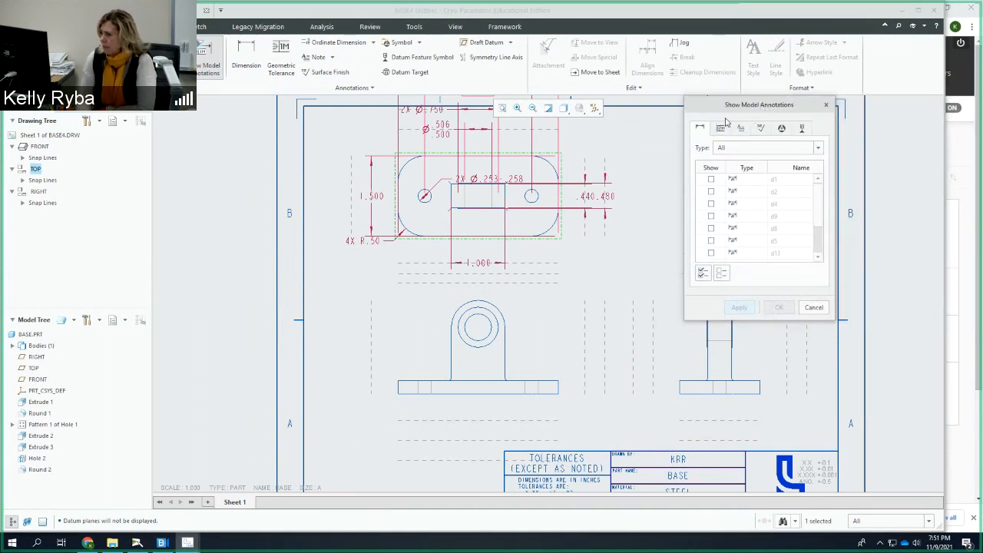
left_click(803, 129)
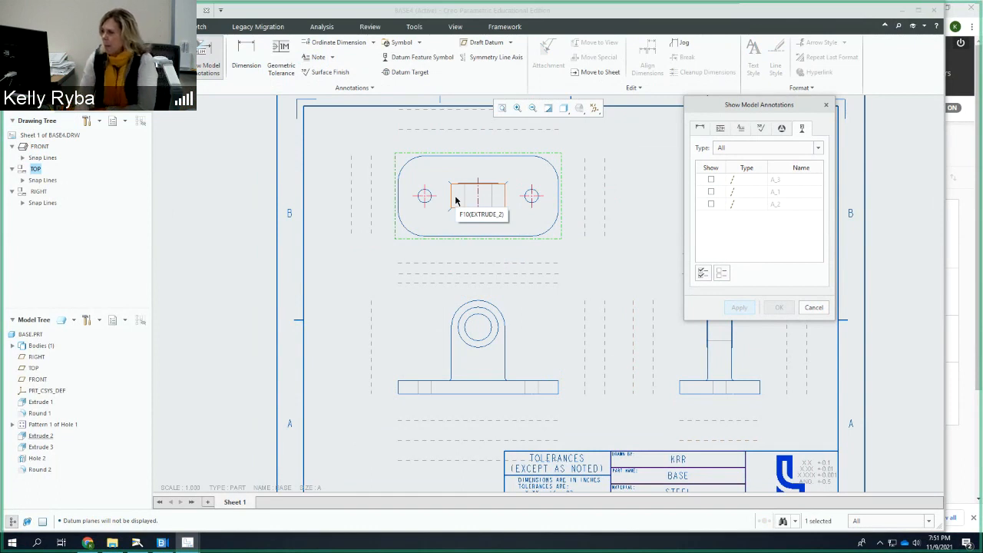
left_click(711, 179)
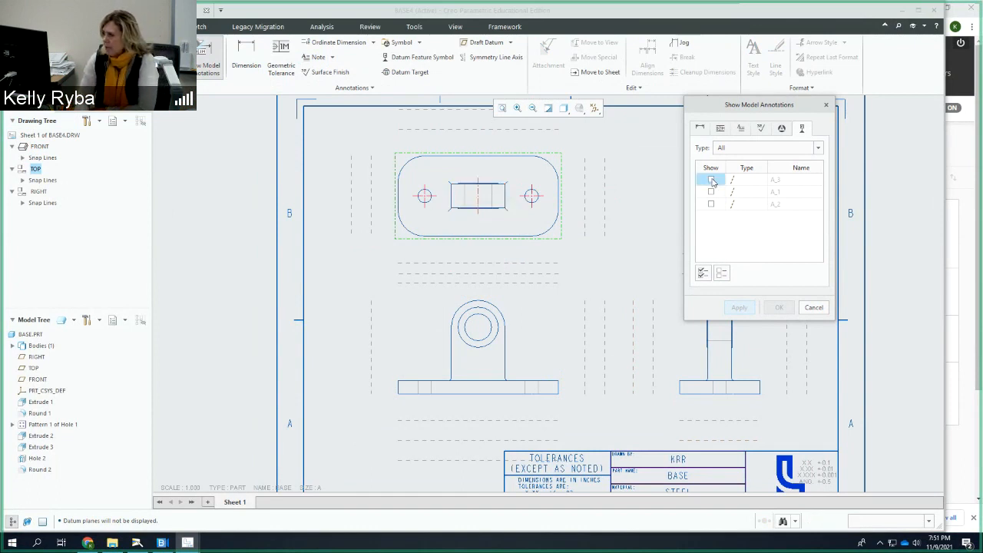
left_click(711, 191)
left_click(711, 205)
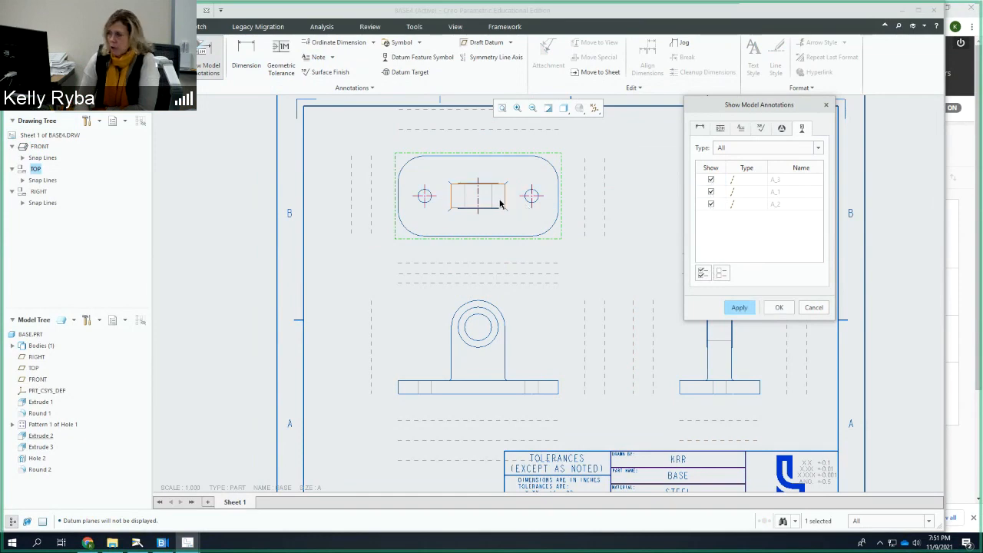
left_click(710, 179)
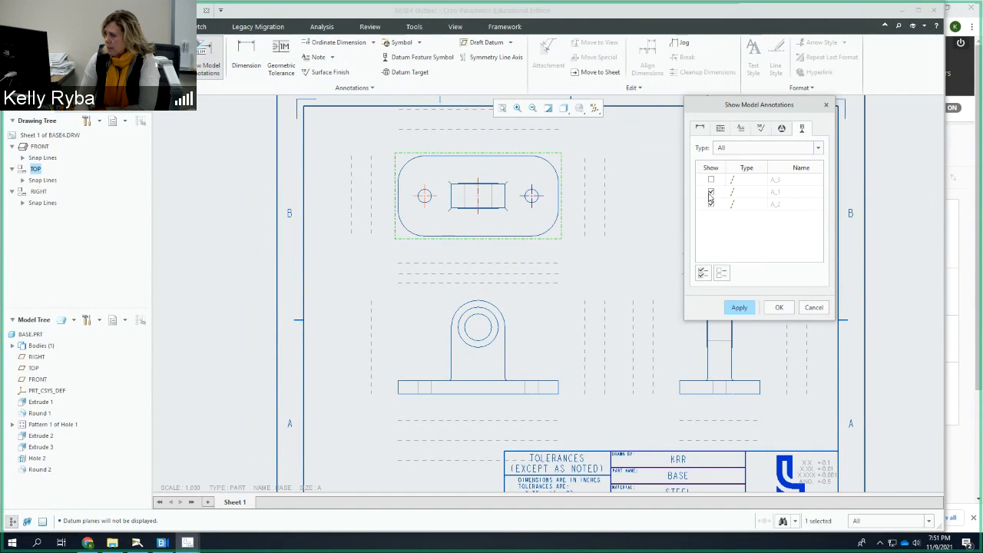
left_click(711, 192)
left_click(711, 203)
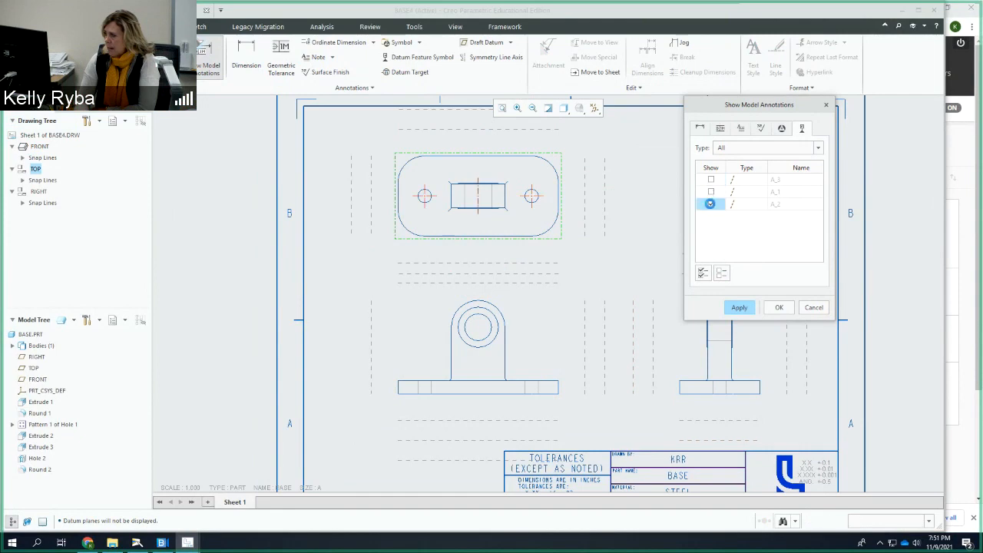
Pick the axes of both mounting holes and the central boss directly in the top view and show them as centerlines
left_click(533, 209)
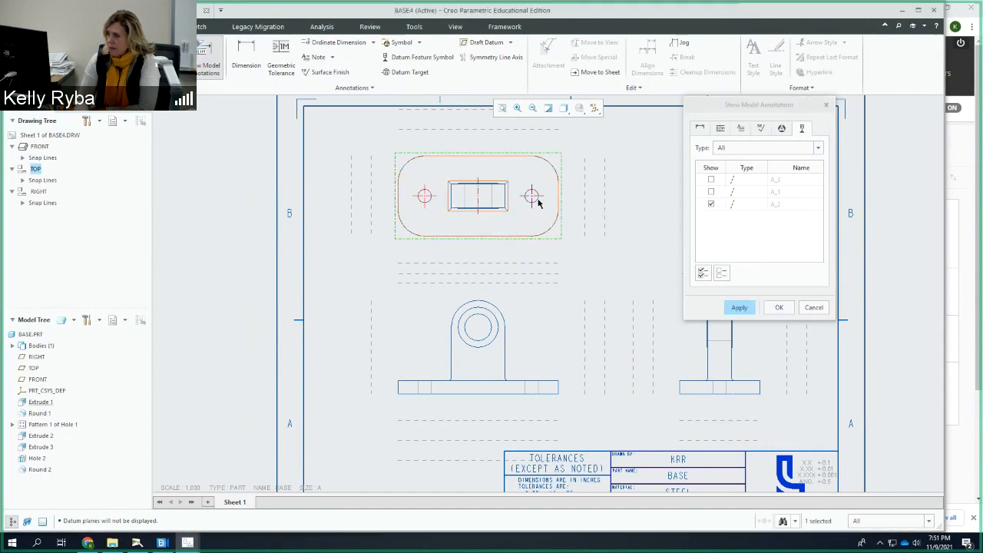
left_click(477, 196)
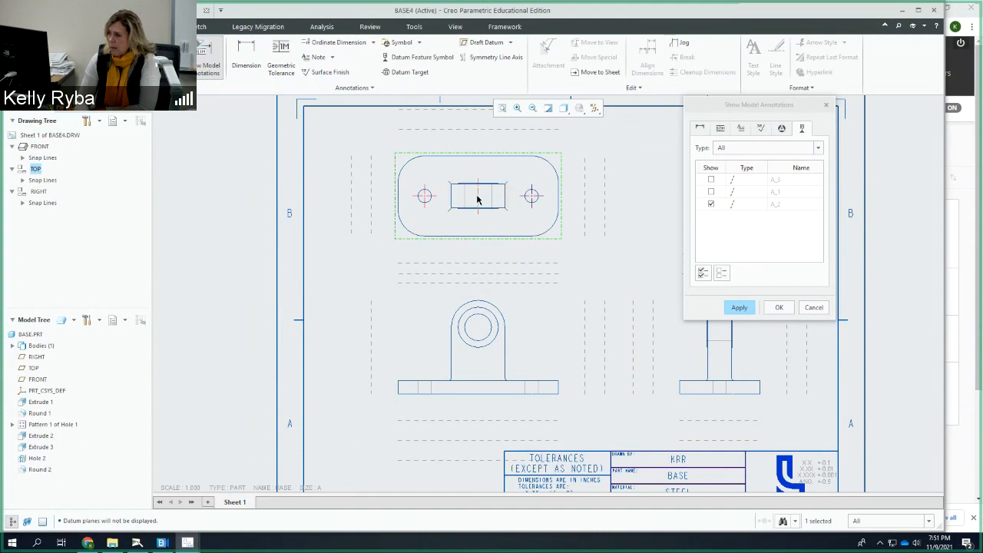
left_click(450, 202)
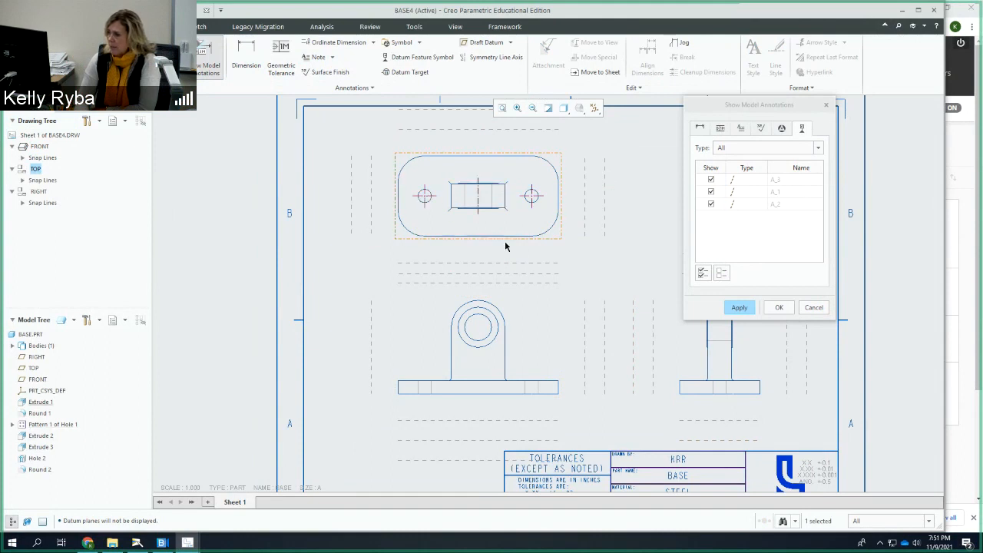
left_click(737, 307)
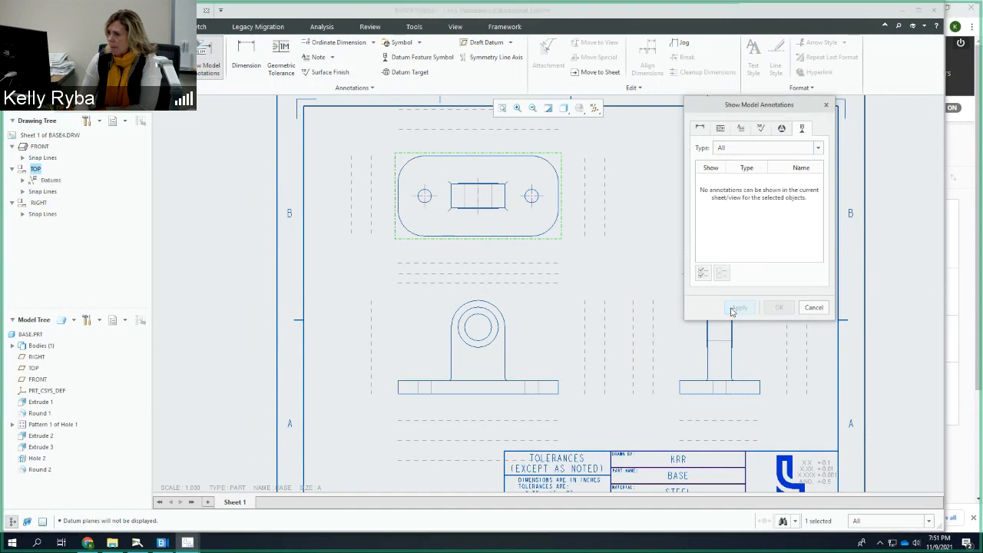
left_click(814, 308)
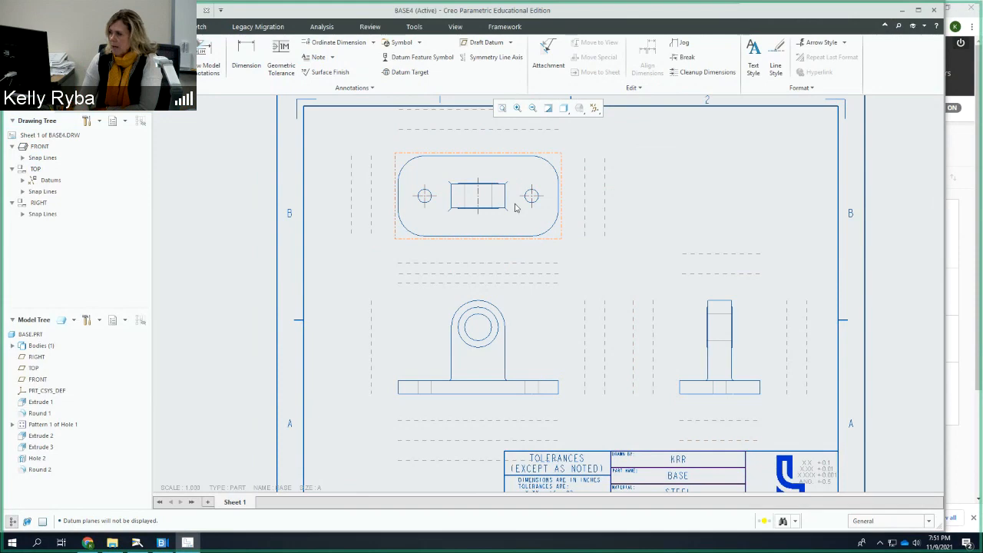
Stretch the horizontal centerline of the top view's right hole across the part until it reaches the left hole's centerline
scroll(516, 209, "up", 1)
scroll(503, 201, "down", 3)
scroll(503, 201, "down", 2)
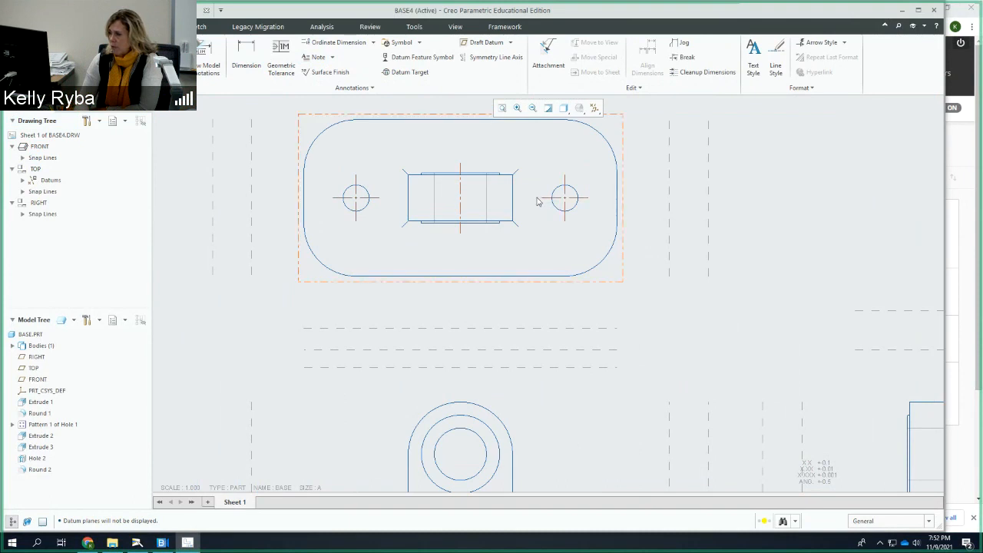
left_click(548, 201)
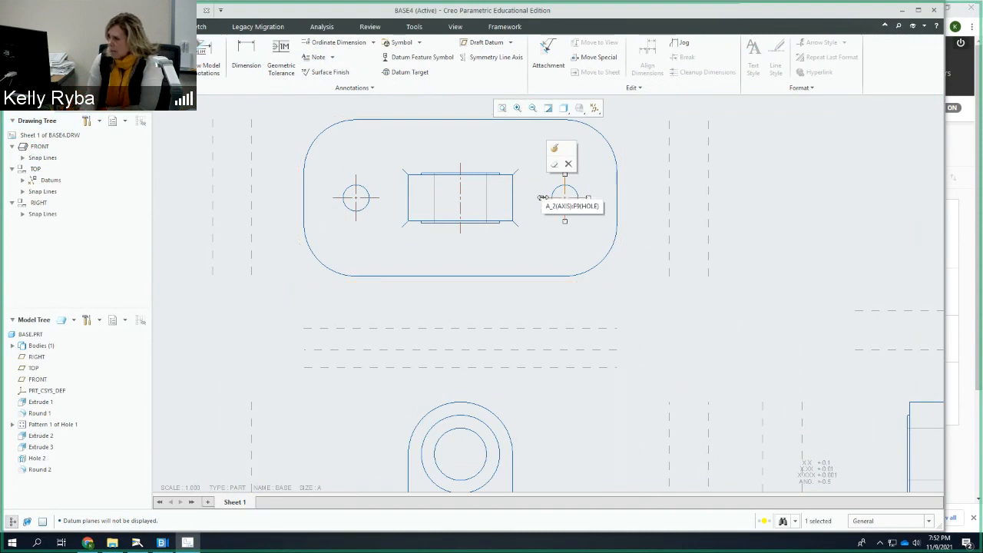
left_click_drag(542, 197, 377, 211)
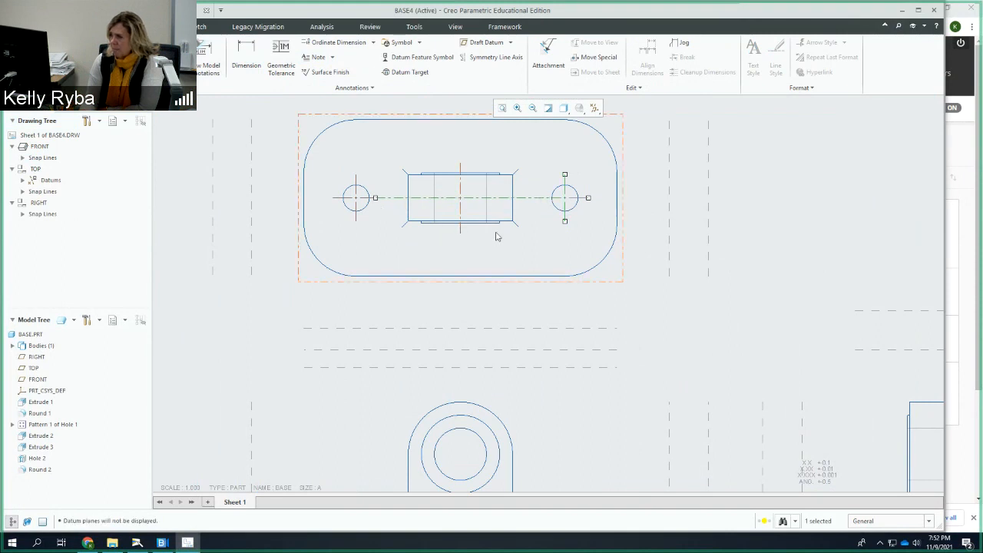
Show axes A_1, A_2 and A_3 as centerlines in the front view and close the annotation settings
scroll(534, 232, "up", 2)
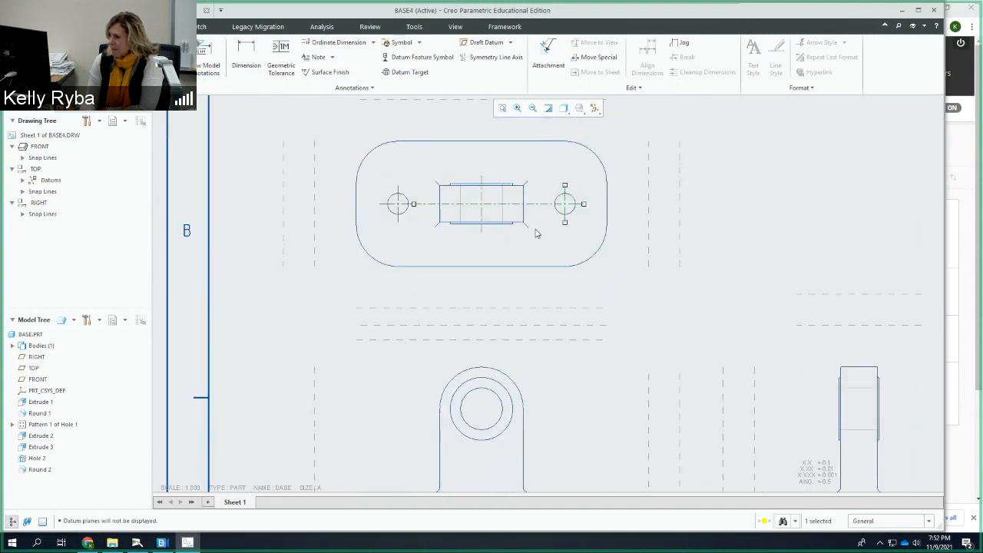
middle_click_drag(537, 232, 538, 182)
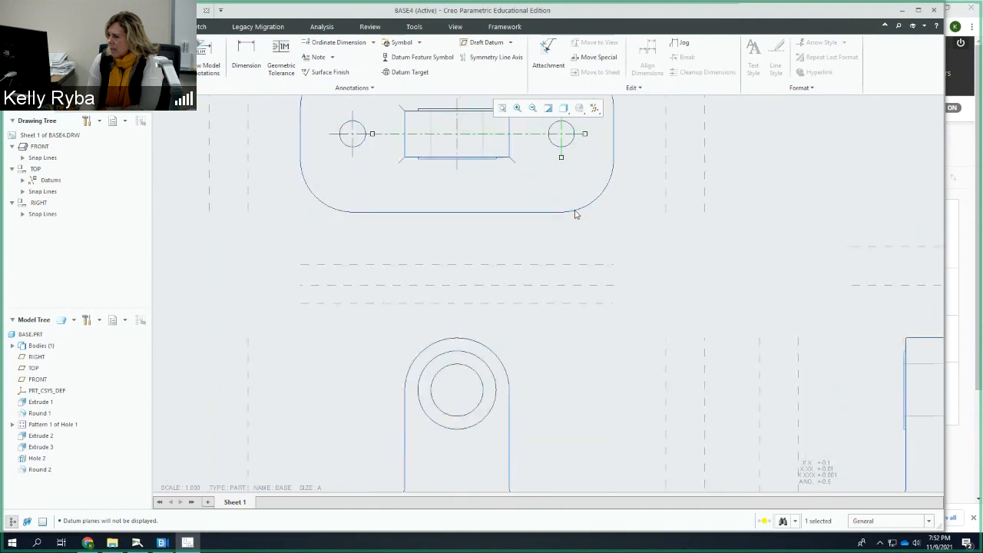
scroll(574, 224, "up", 1)
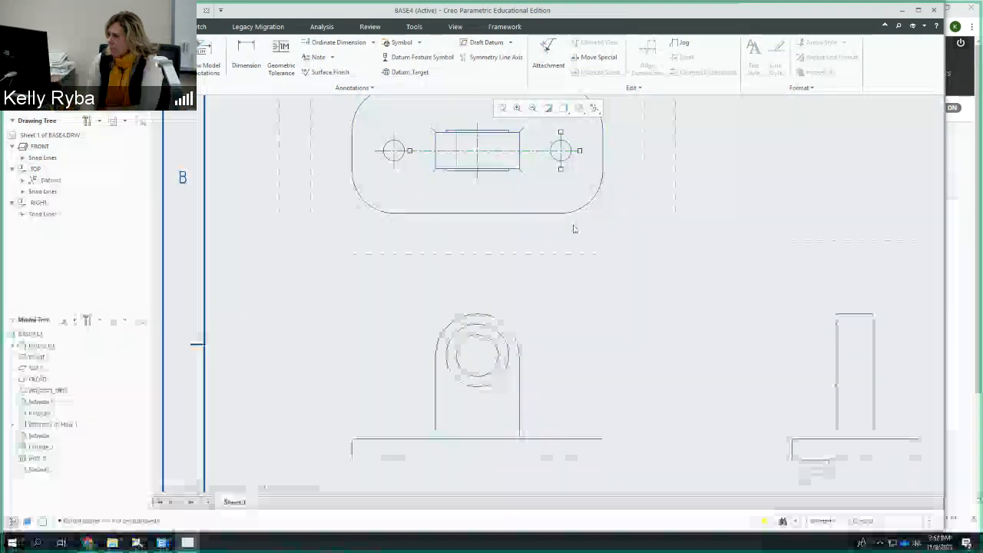
left_click(552, 318)
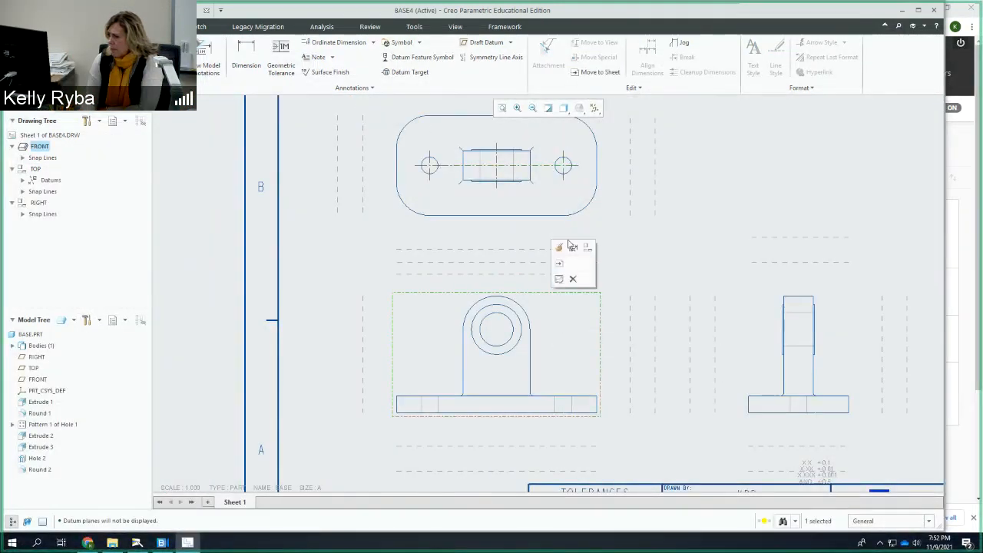
left_click(573, 248)
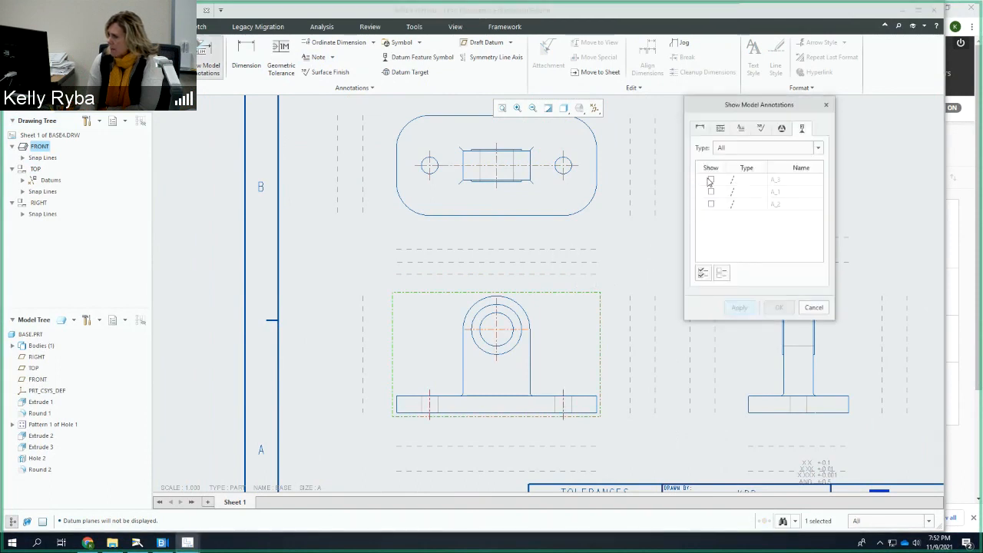
left_click(710, 180)
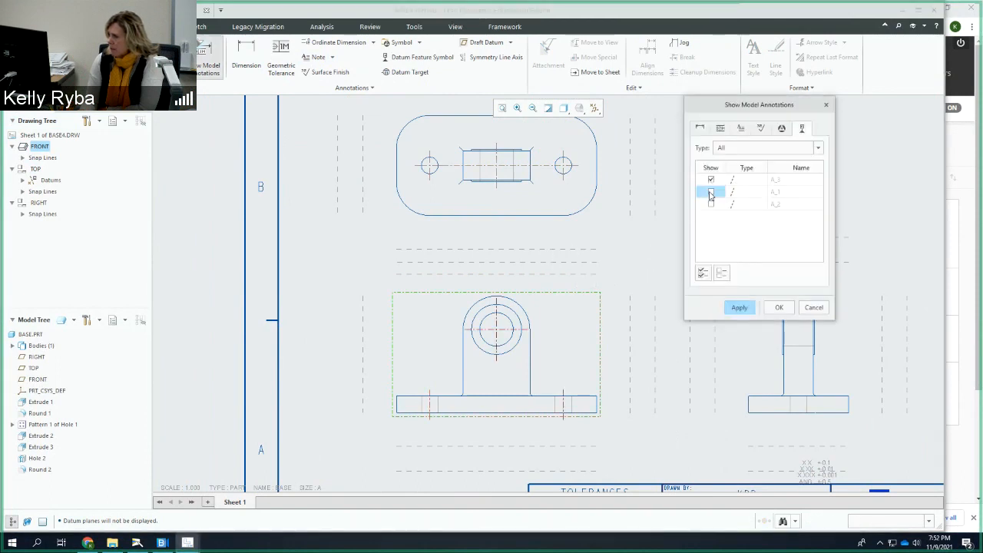
left_click(742, 310)
left_click(814, 308)
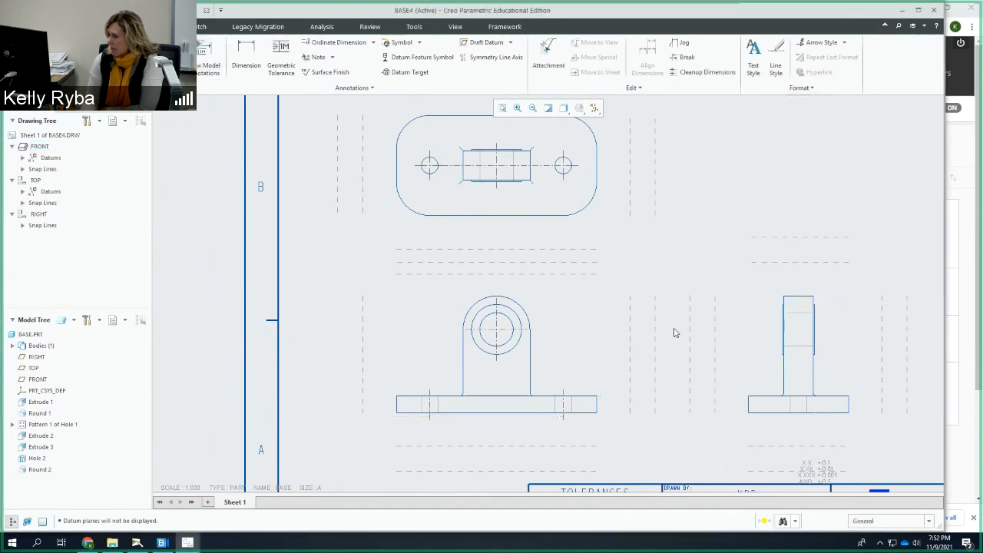
Show axes A_3 and A_1 as centerlines in the right view, leaving out A_2, and close the annotation settings
middle_click_drag(674, 332, 649, 327)
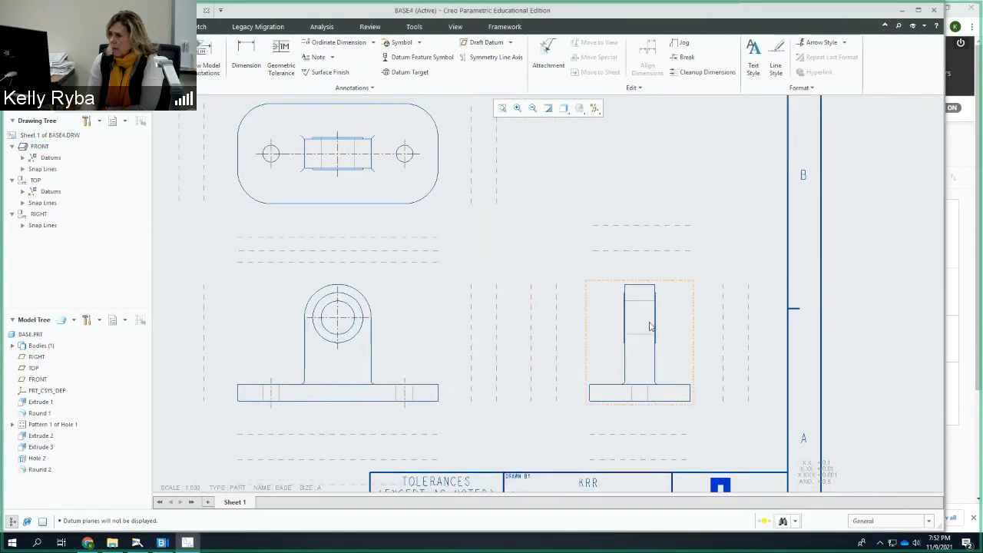
left_click(650, 326)
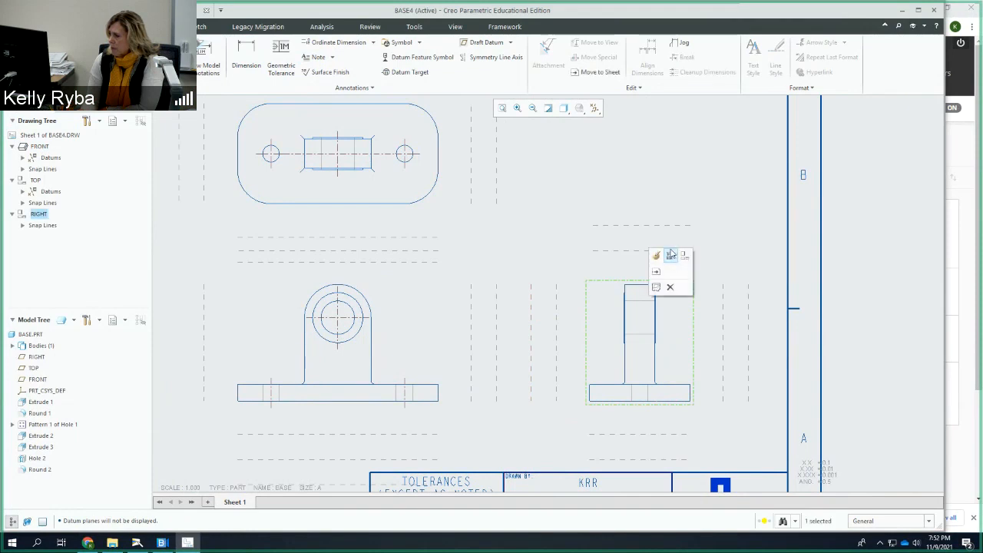
left_click(671, 255)
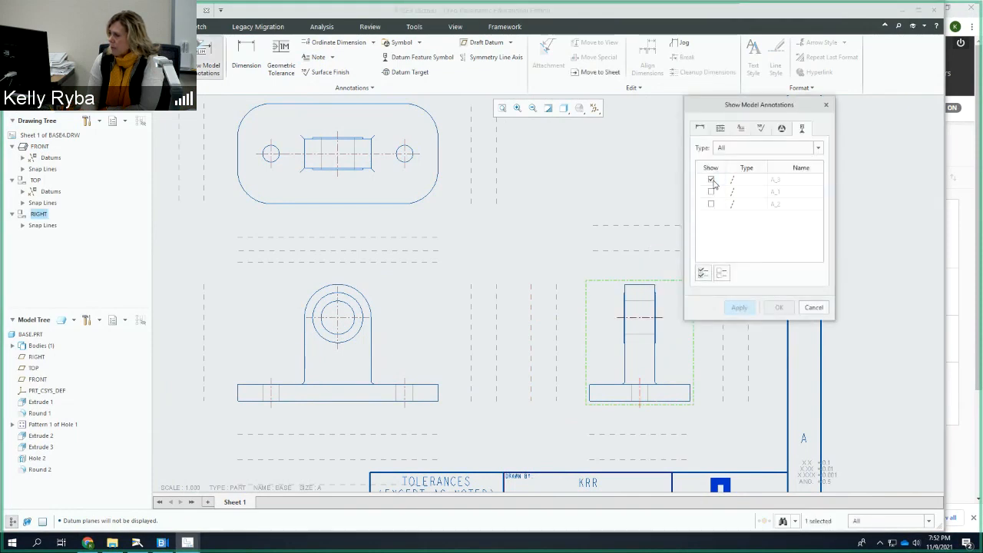
left_click(640, 400)
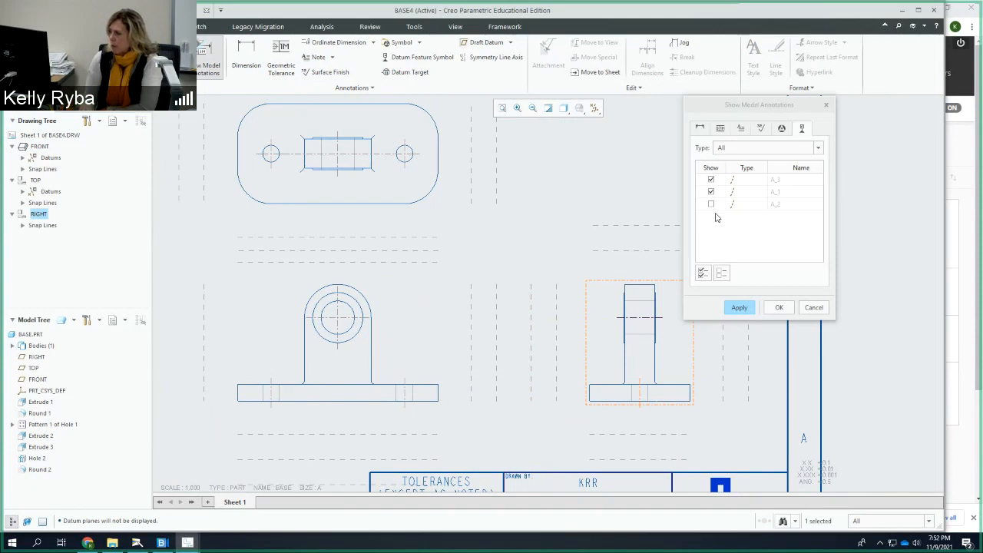
left_click(739, 308)
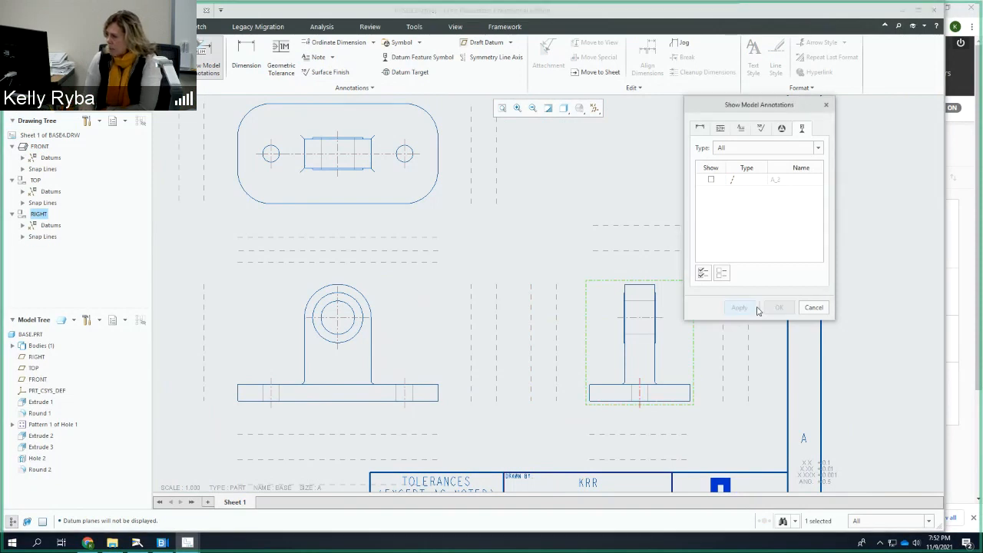
left_click(813, 309)
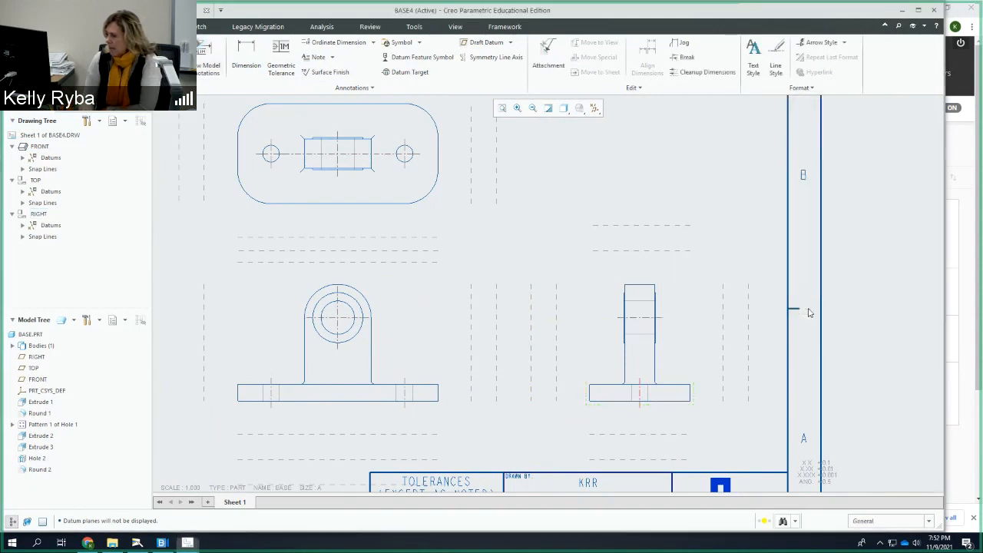
Save the base drawing after checking the centerlines in all three views
scroll(523, 363, "down", 1)
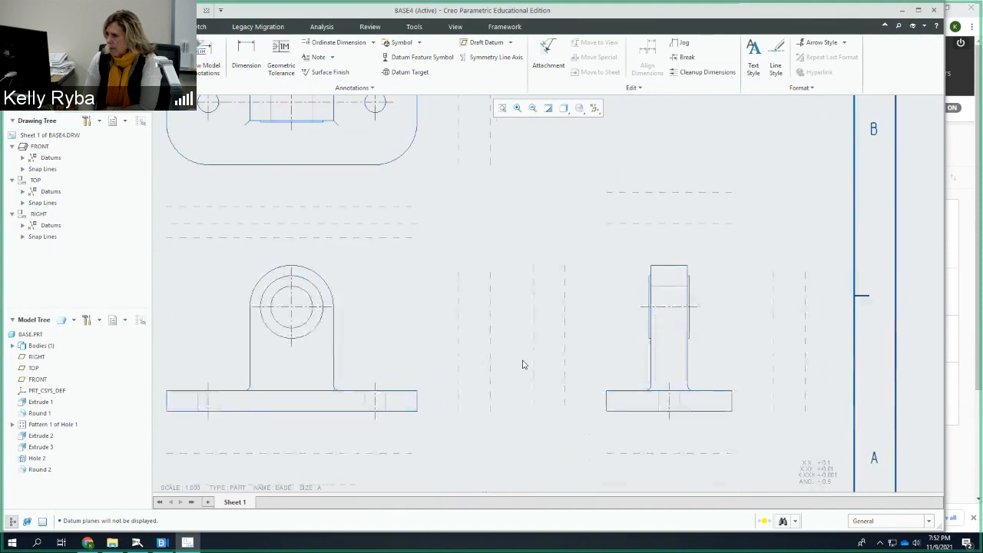
scroll(523, 362, "up", 2)
mouse_move(525, 355)
middle_mouse_down()
mouse_move(597, 316)
mouse_move(555, 341)
middle_mouse_up()
scroll(597, 316, "up", 1)
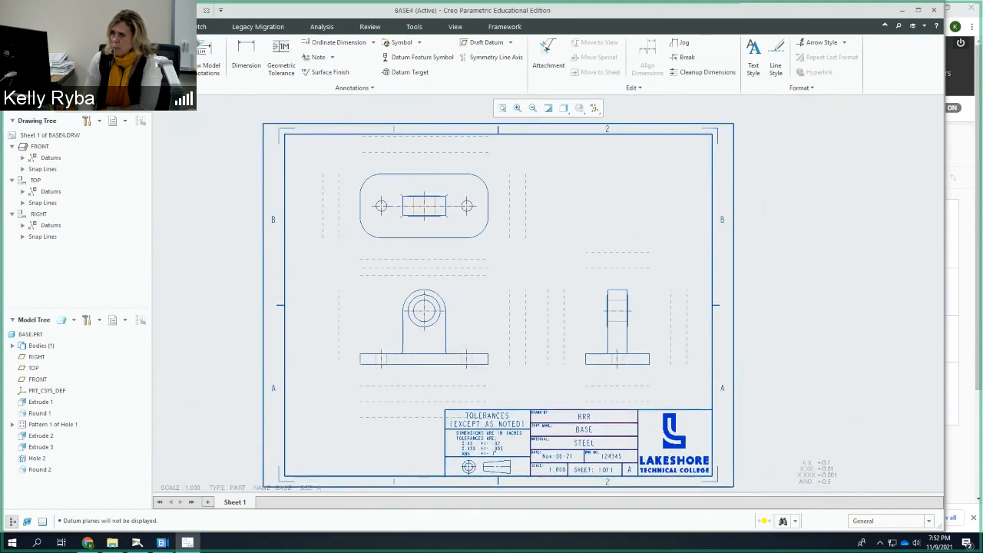
left_click(20, 27)
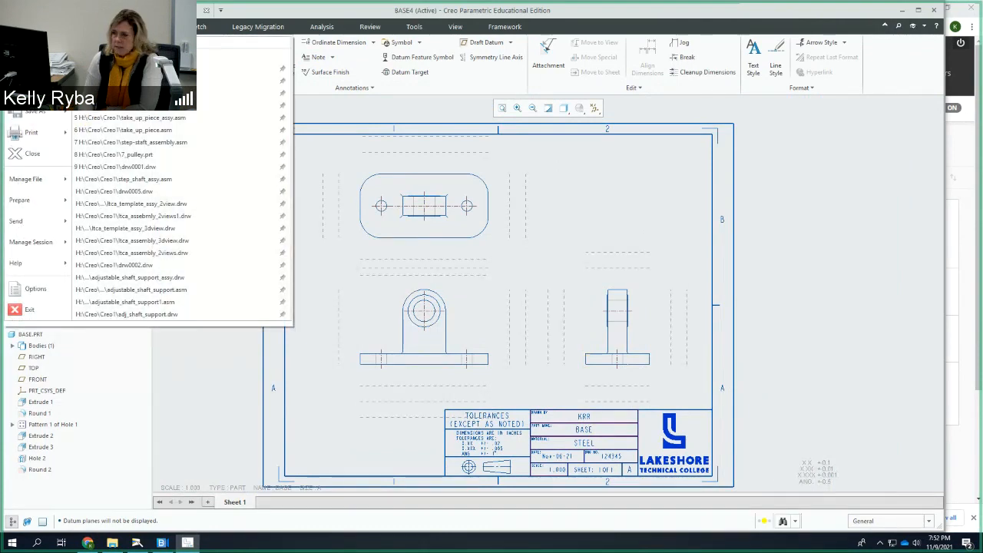
left_click(31, 90)
left_click(409, 458)
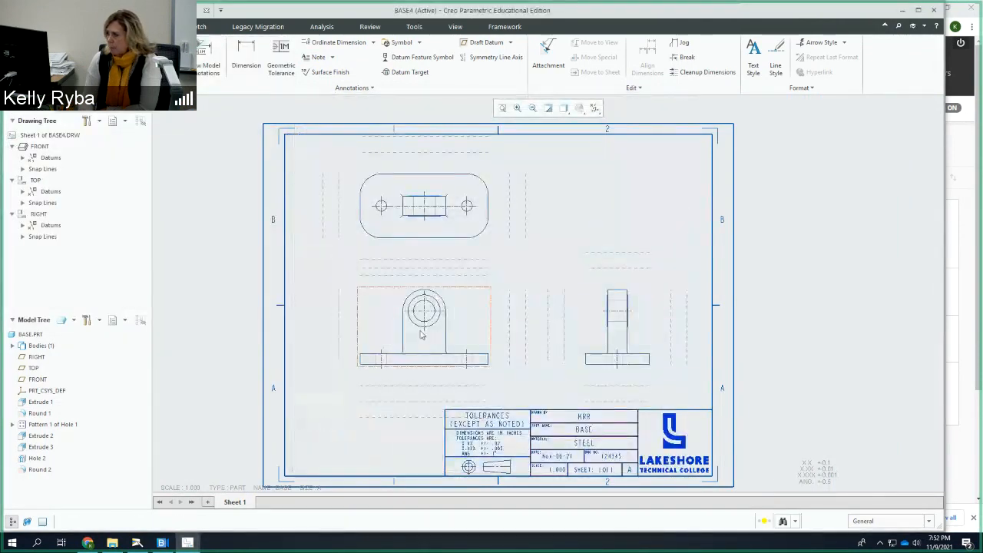
scroll(461, 286, "up", 1)
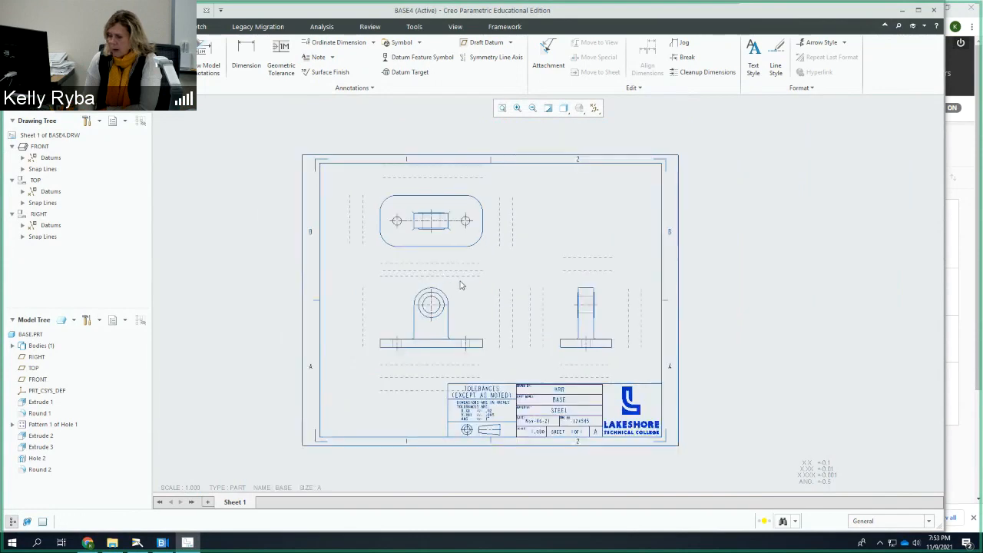
scroll(461, 286, "down", 1)
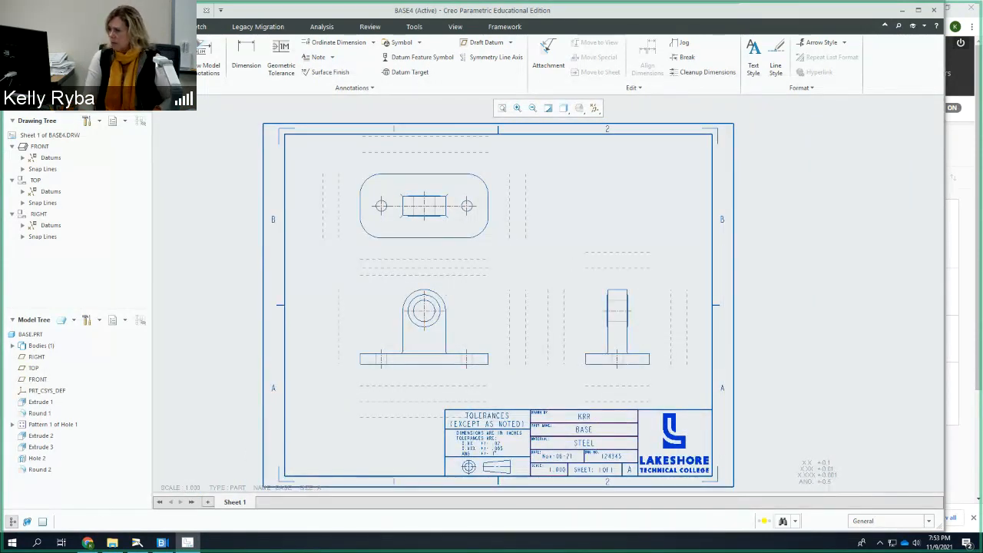
Switch to the document camera to review the dimensions and highlighted geometric tolerances on the reference drawing, and return to Creo
left_click(137, 542)
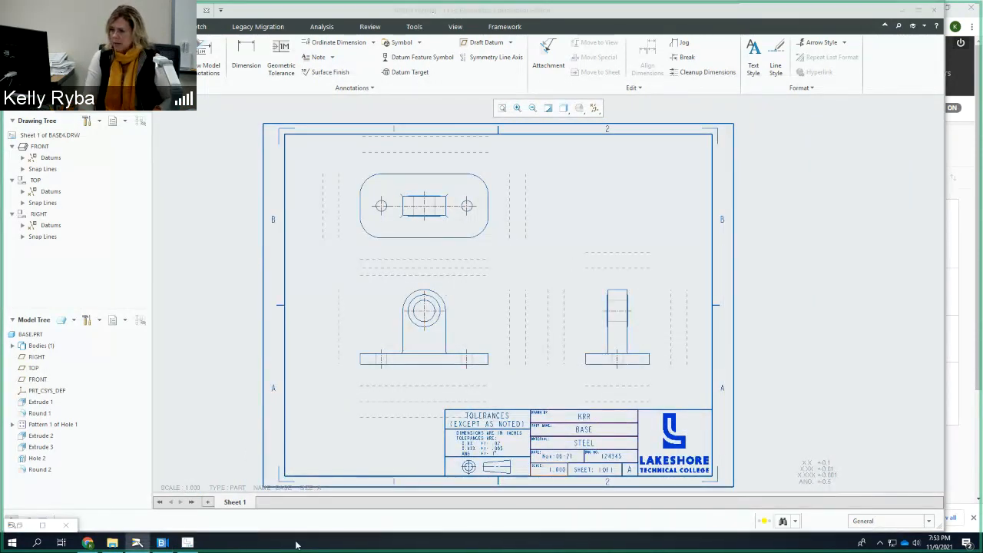
left_click(43, 525)
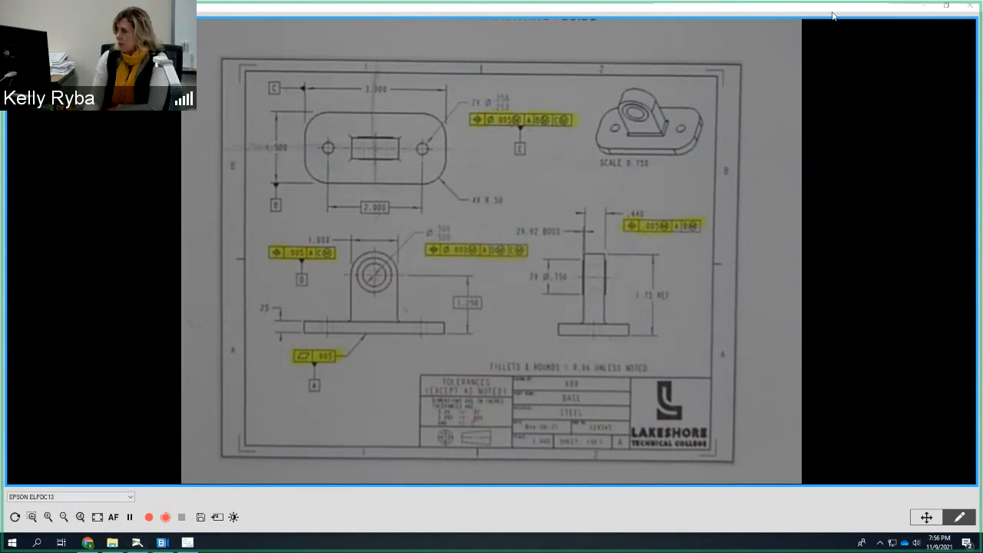
left_click(926, 10)
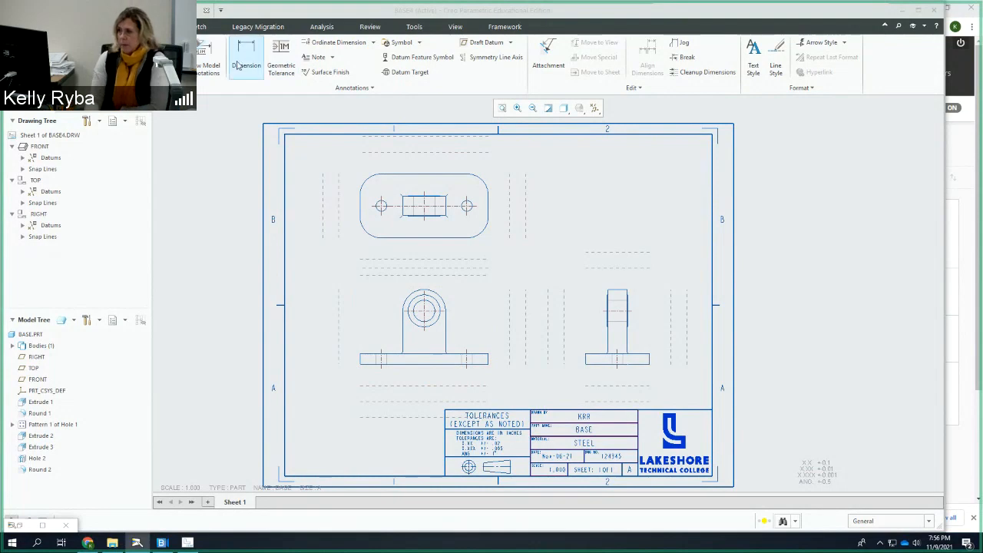
Place a geometric tolerance frame below the front view with a leader to the base's bottom edge
left_click(289, 72)
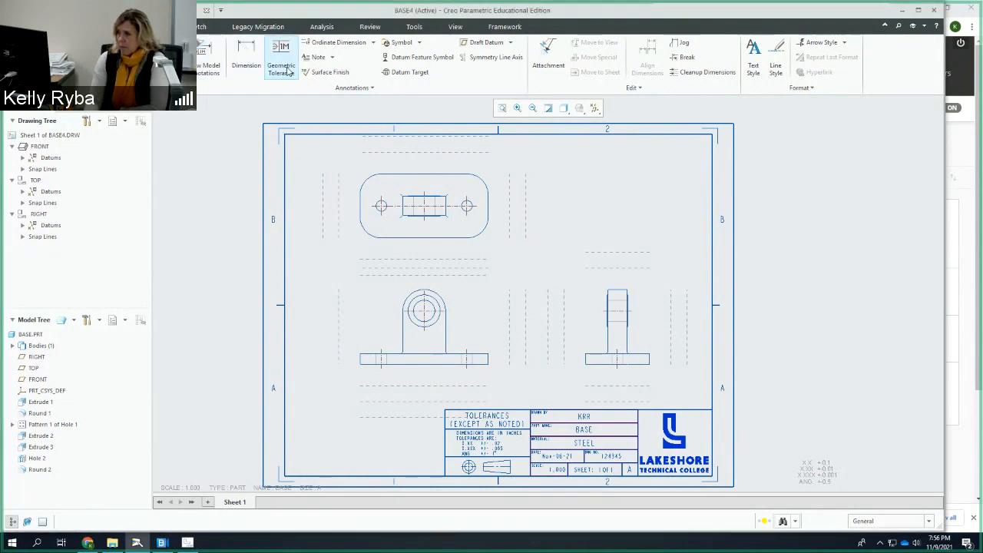
left_click(288, 71)
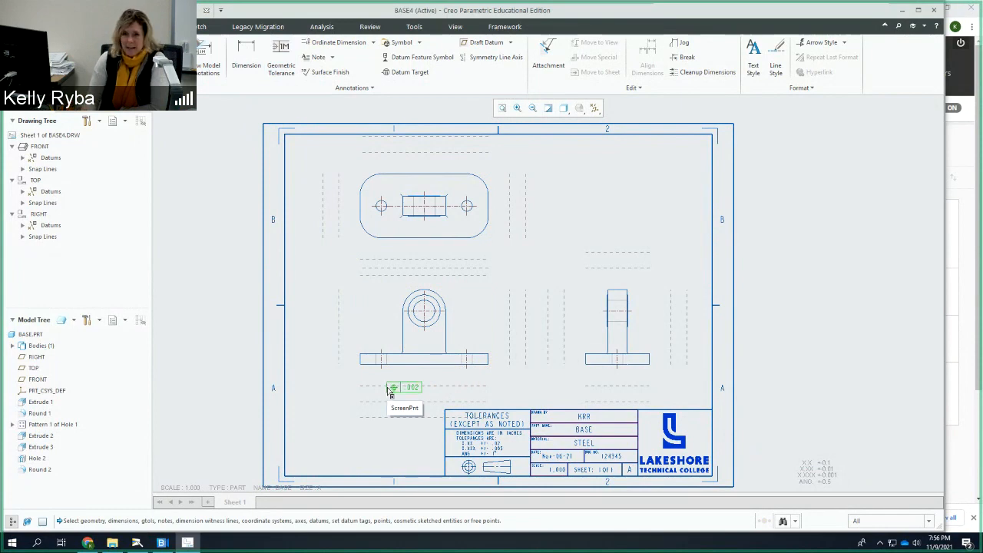
left_click(431, 367)
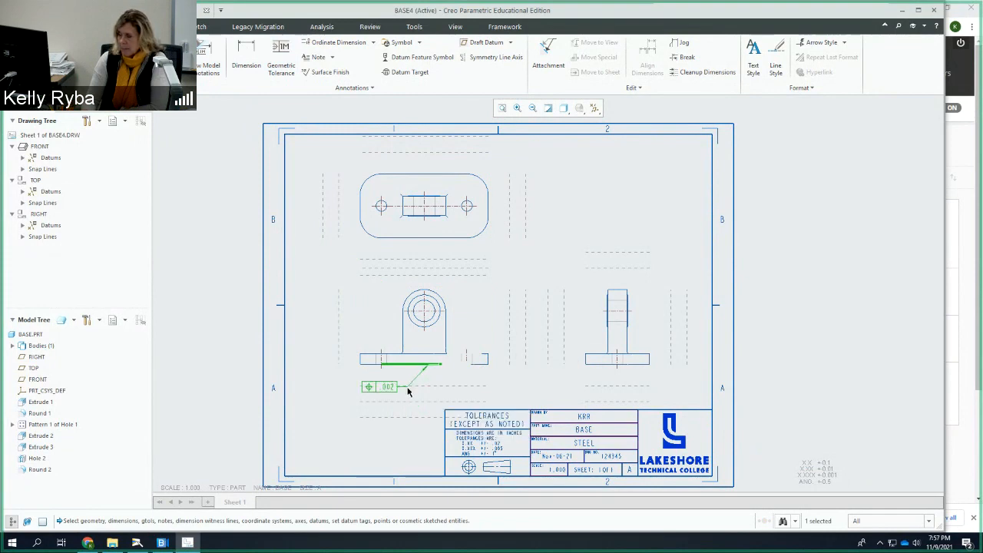
middle_click(402, 393)
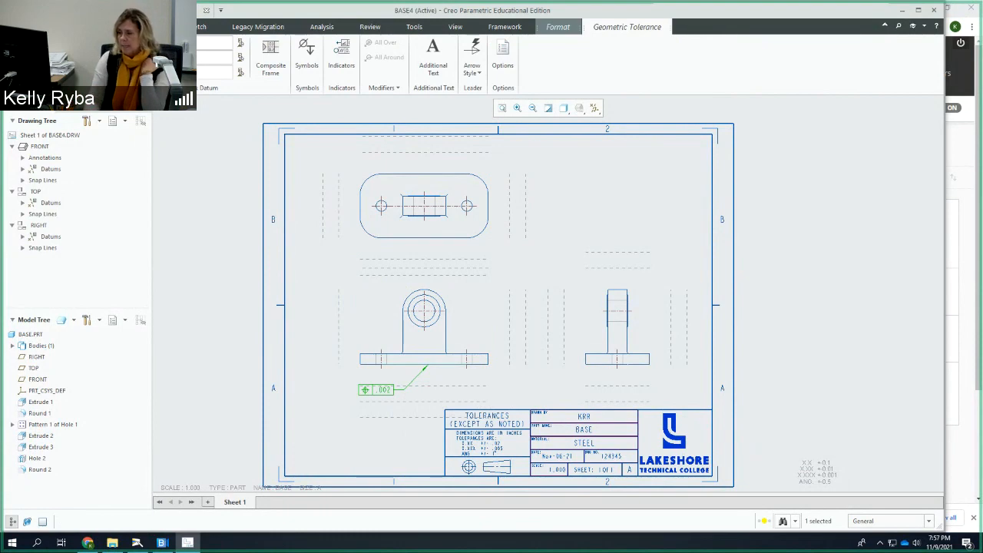
Change the new tolerance frame's characteristic to flatness and set its tolerance value to .005
left_click(29, 63)
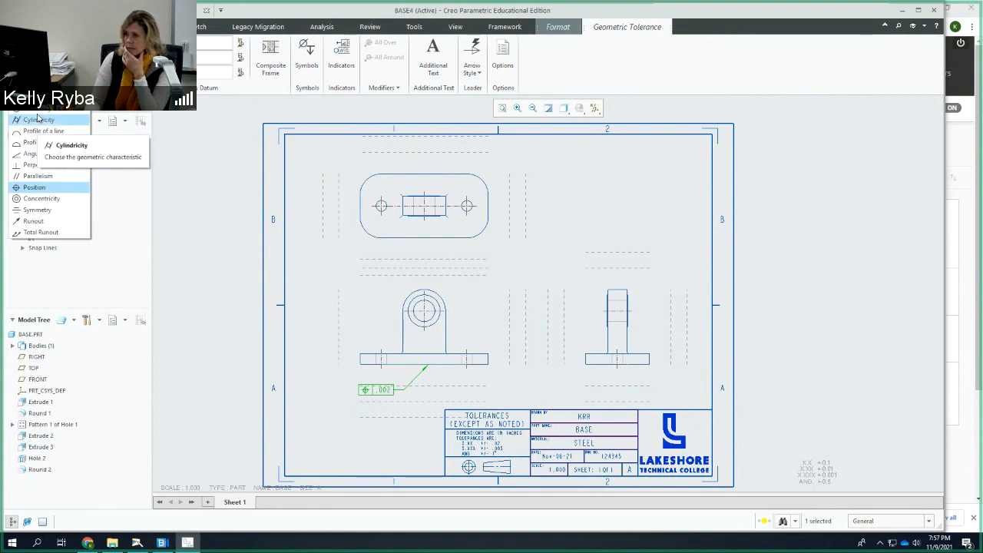
left_click(31, 98)
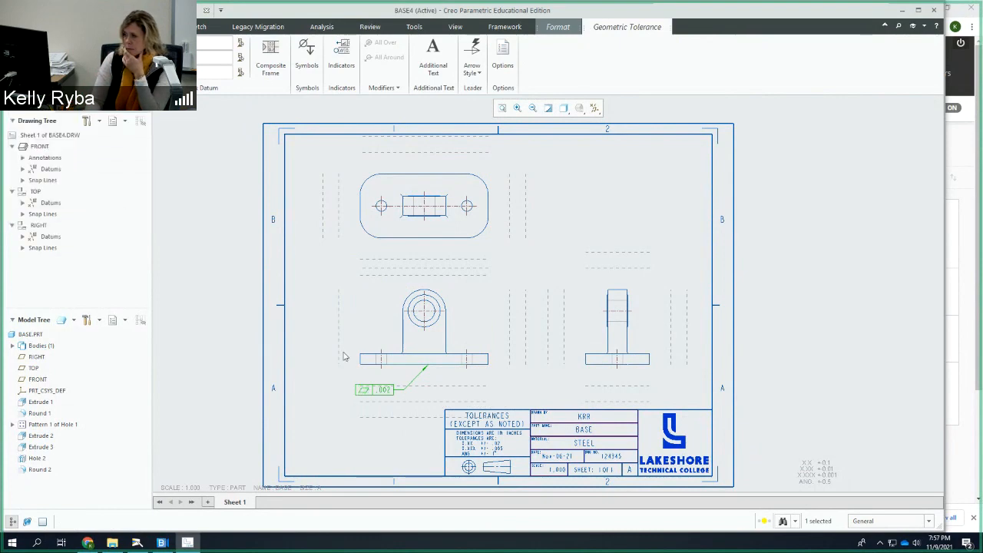
scroll(396, 393, "down", 1)
scroll(397, 391, "up", 4)
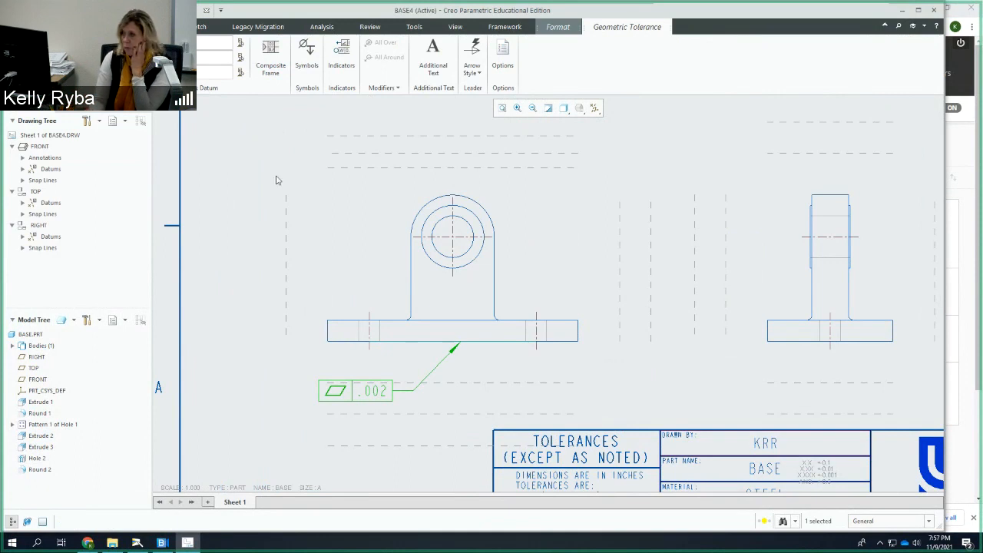
left_click(201, 331)
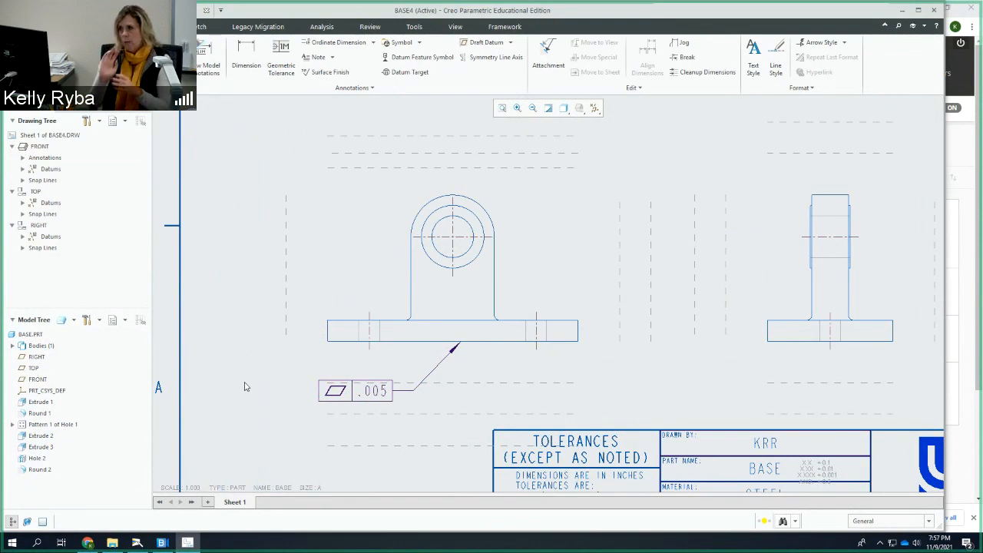
Attach datum feature symbol A to the underside of the flatness tolerance frame
left_click(372, 407)
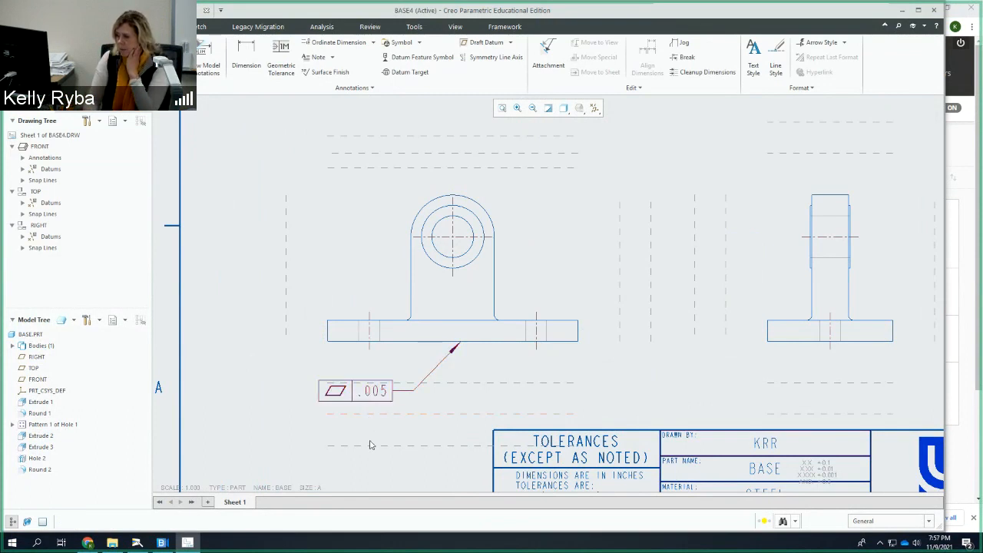
left_click(419, 57)
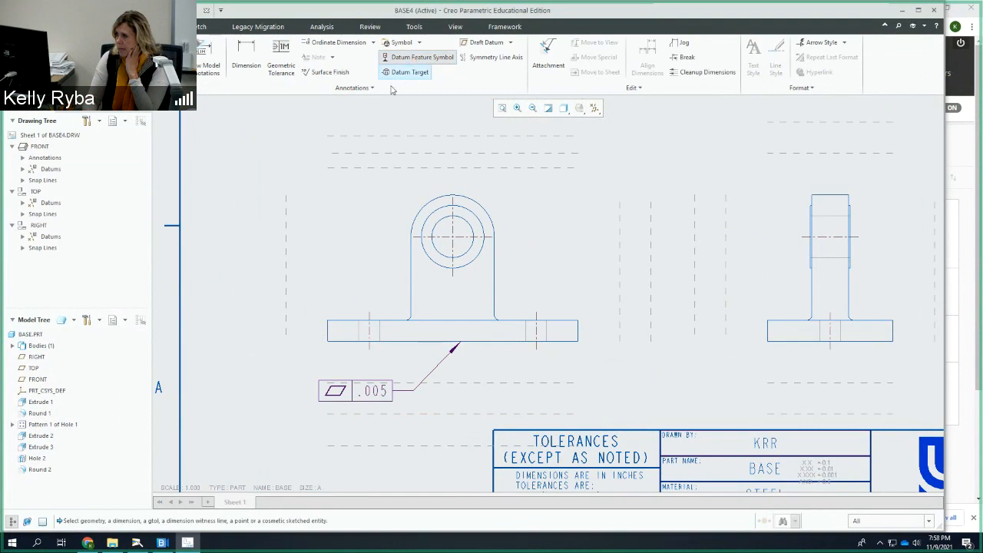
left_click(354, 391)
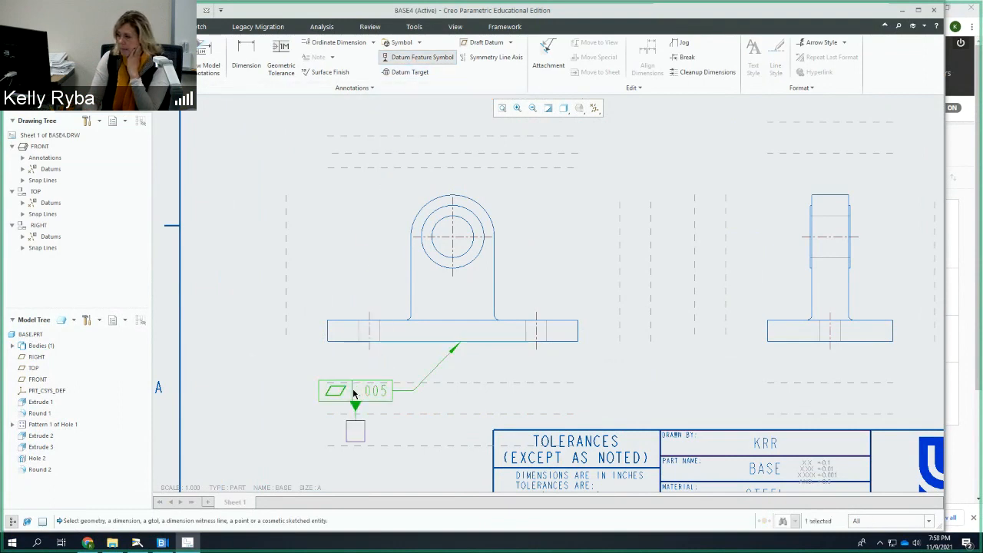
left_click(352, 465)
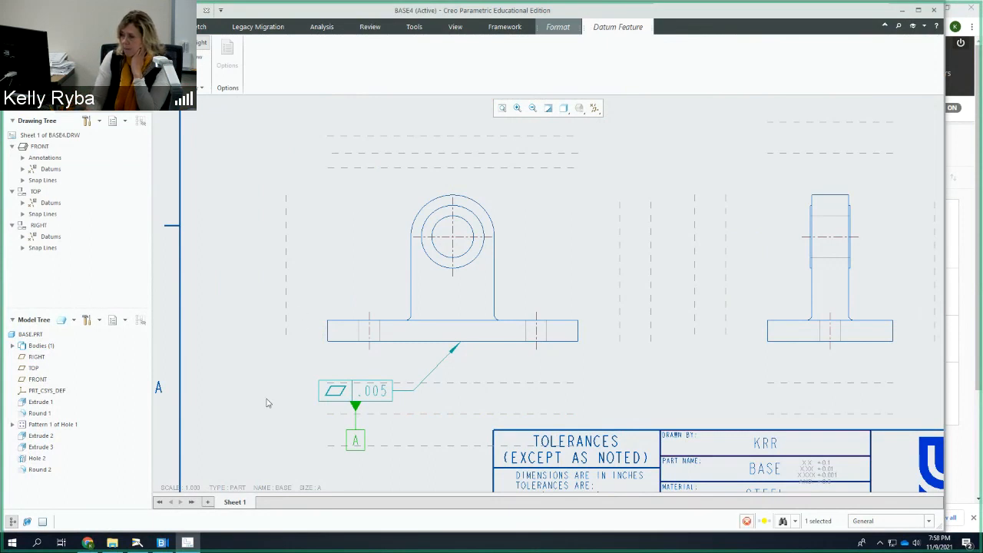
left_click(269, 418)
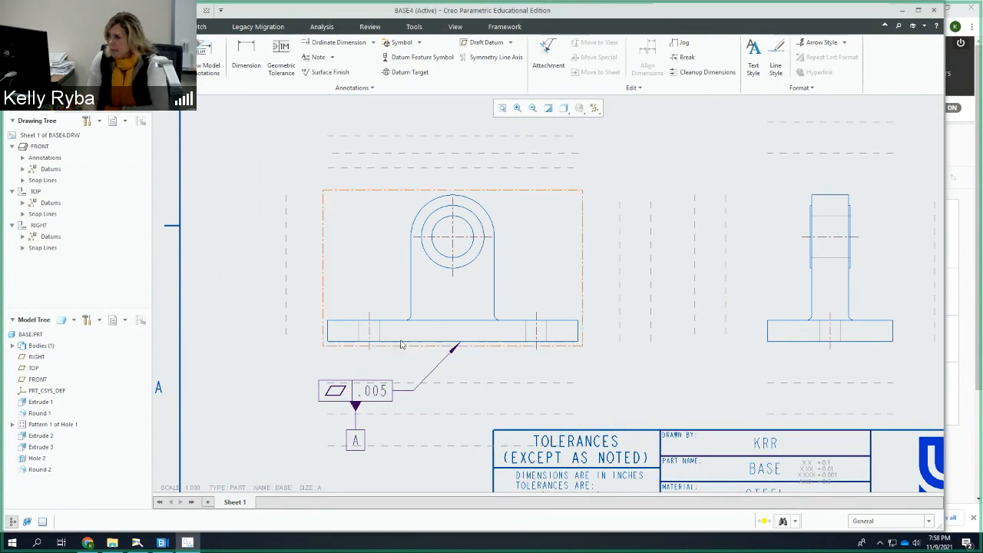
Show the front view's 1.000 upright width, .25 base thickness and Ø.500-.506 hole dimensions from the model
mouse_move(464, 289)
middle_mouse_down()
mouse_move(376, 297)
mouse_move(397, 305)
mouse_move(389, 308)
middle_mouse_up()
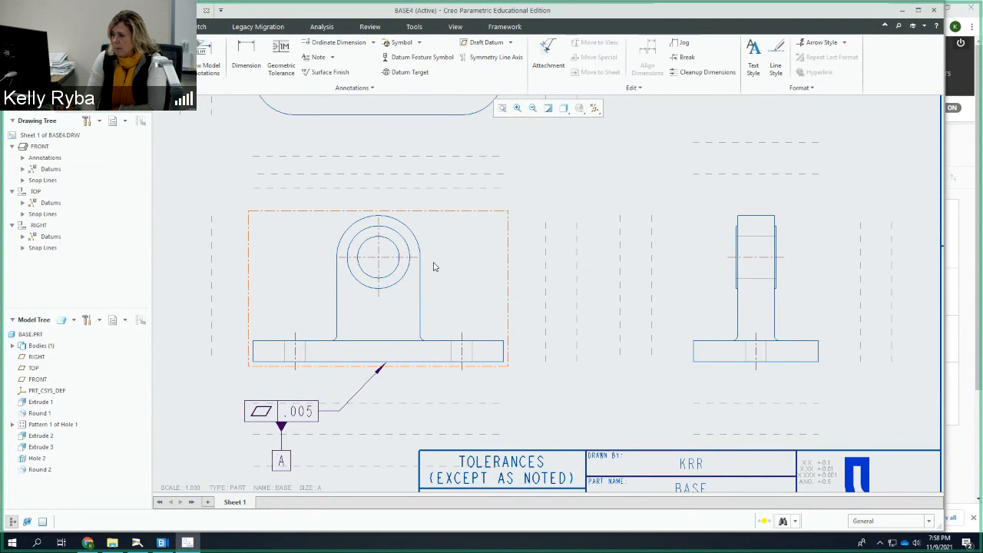
left_click(434, 267)
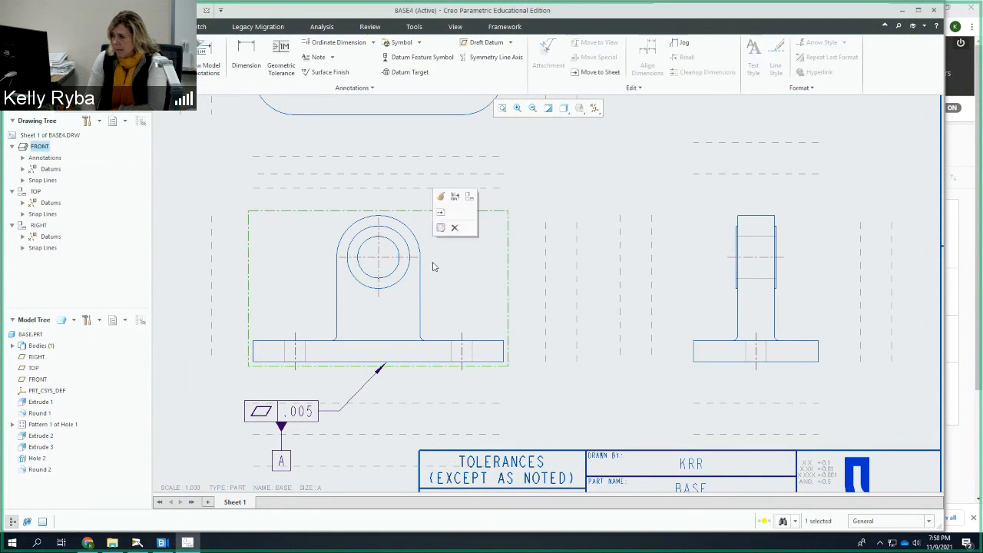
left_click(456, 198)
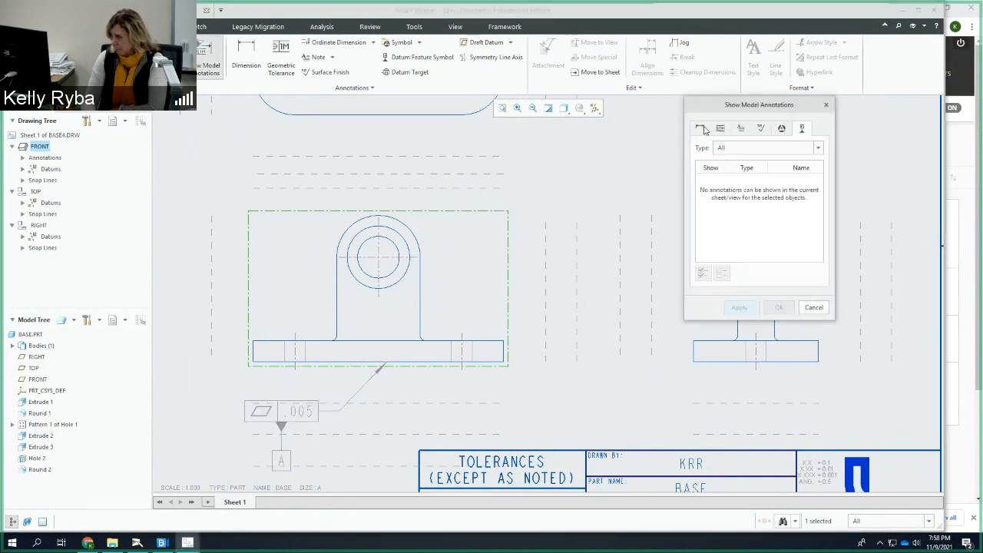
left_click(702, 130)
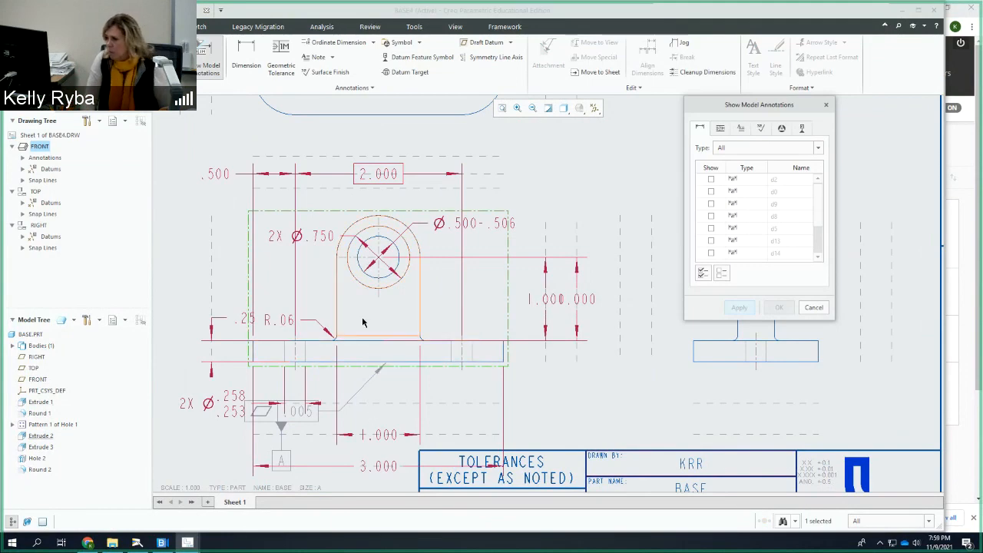
left_click(388, 435)
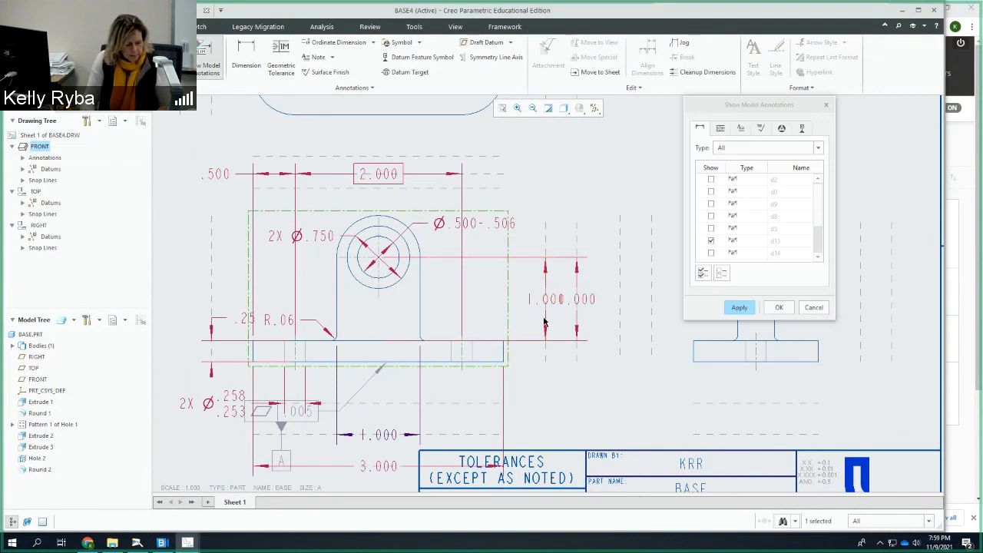
left_click(246, 321)
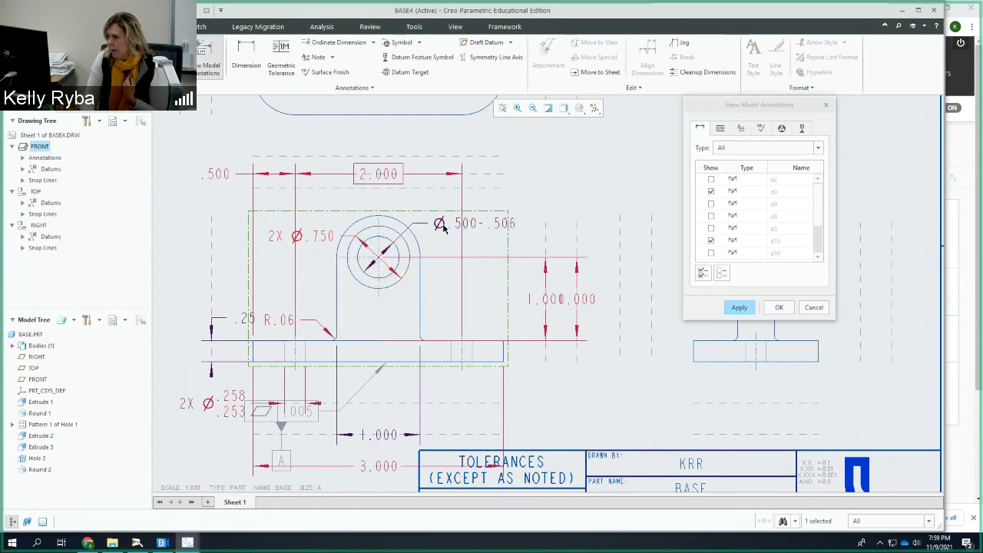
left_click(739, 308)
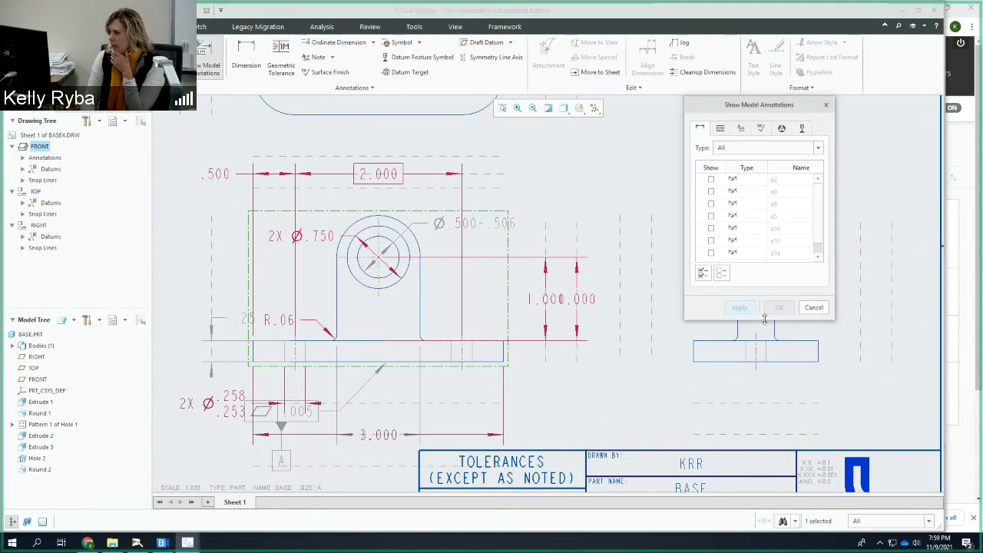
left_click(813, 307)
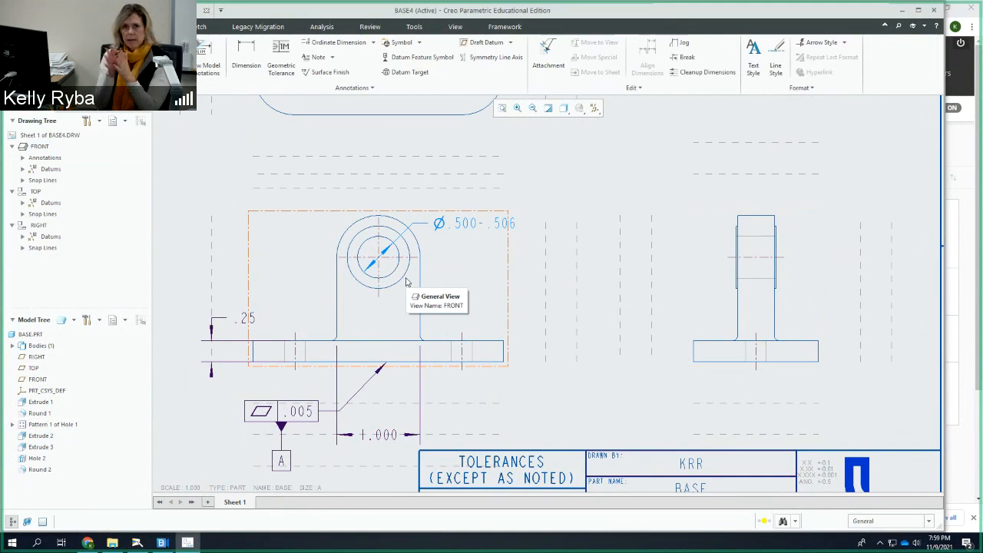
Switch the tolerance mode of the front view's hole diameter dimension to show only the nominal value
left_click(462, 224)
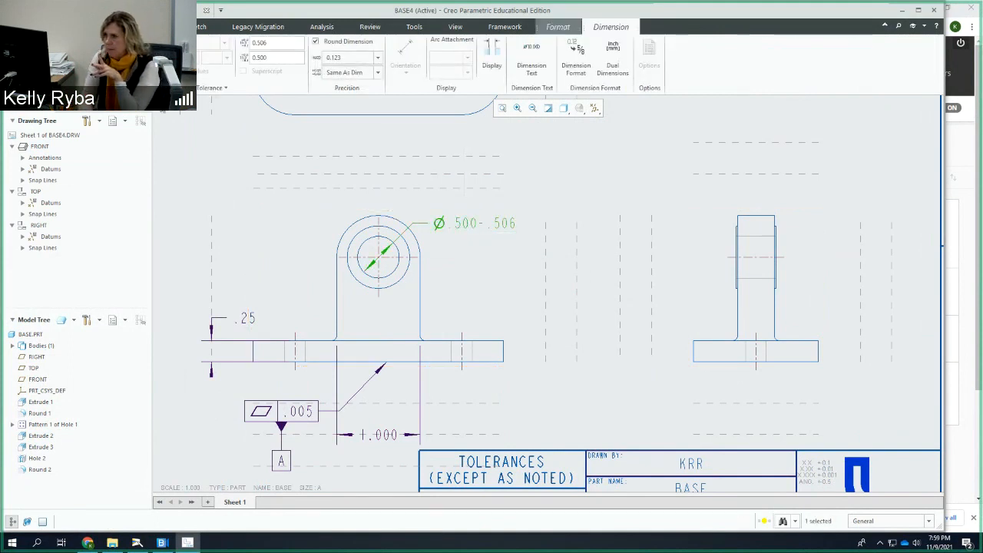
left_click(131, 60)
left_click(115, 106)
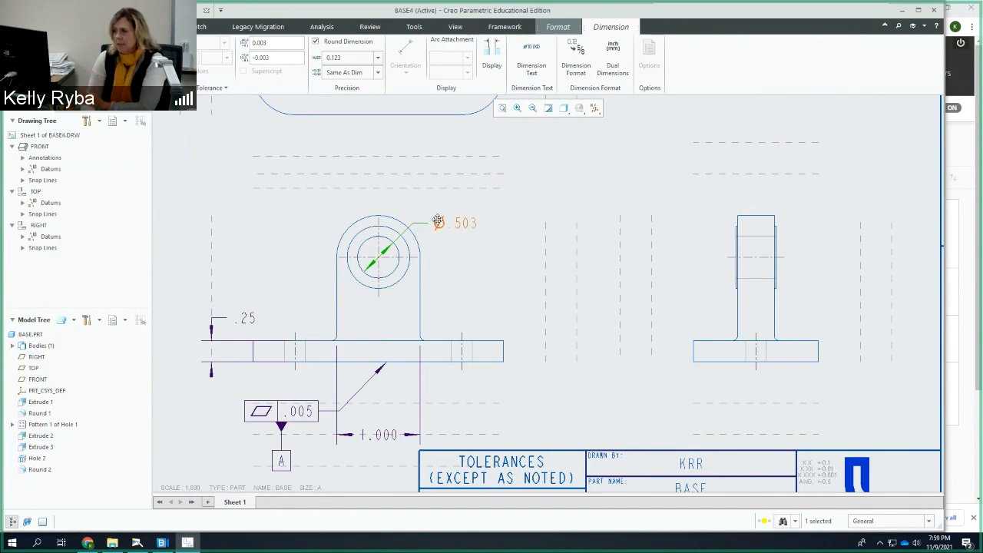
Move the front view's hole diameter dimension up and away from the boss, and set its tolerance mode to limits, .500-.506
left_click_drag(437, 222, 472, 188)
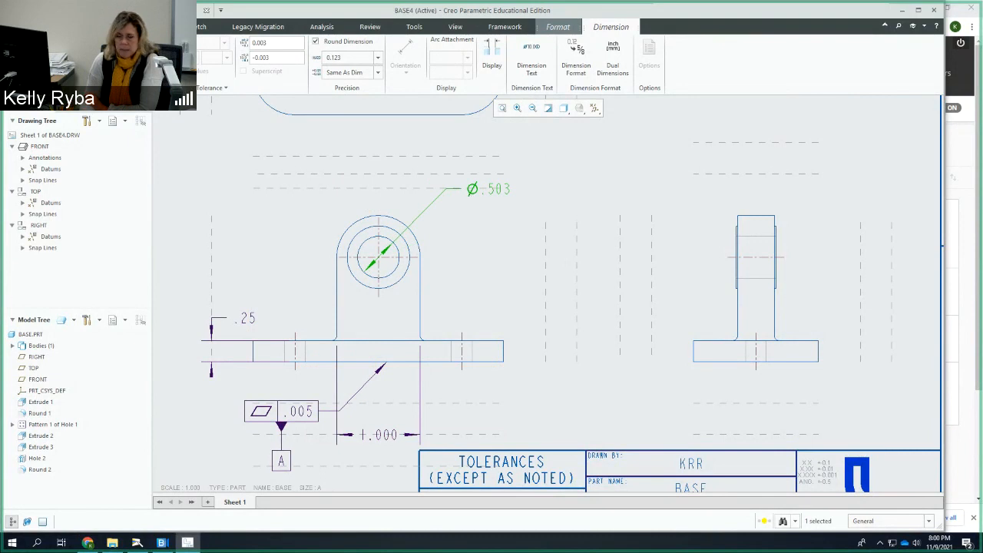
left_click(115, 62)
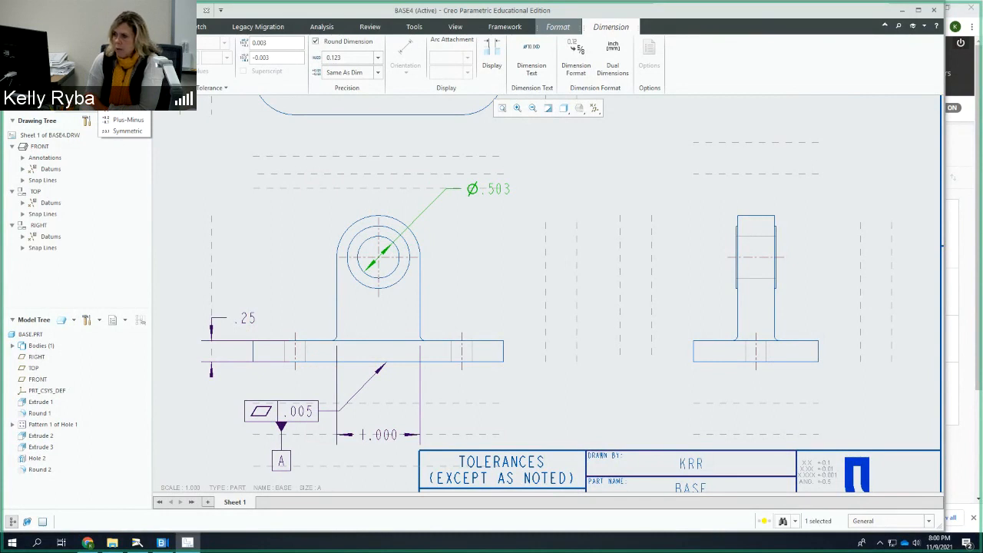
left_click(121, 109)
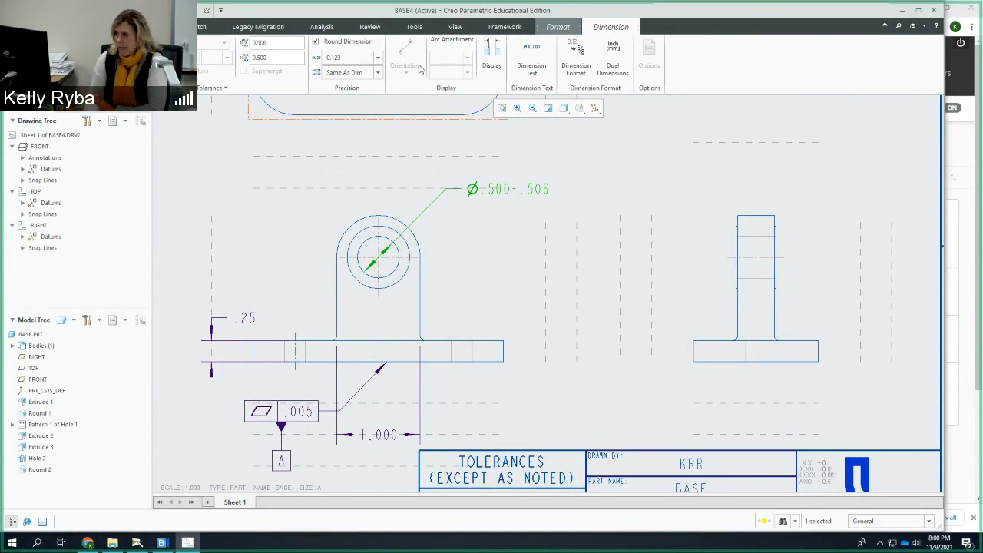
Apply the ISO tolerance display style to the front view's hole diameter dimension
left_click(492, 67)
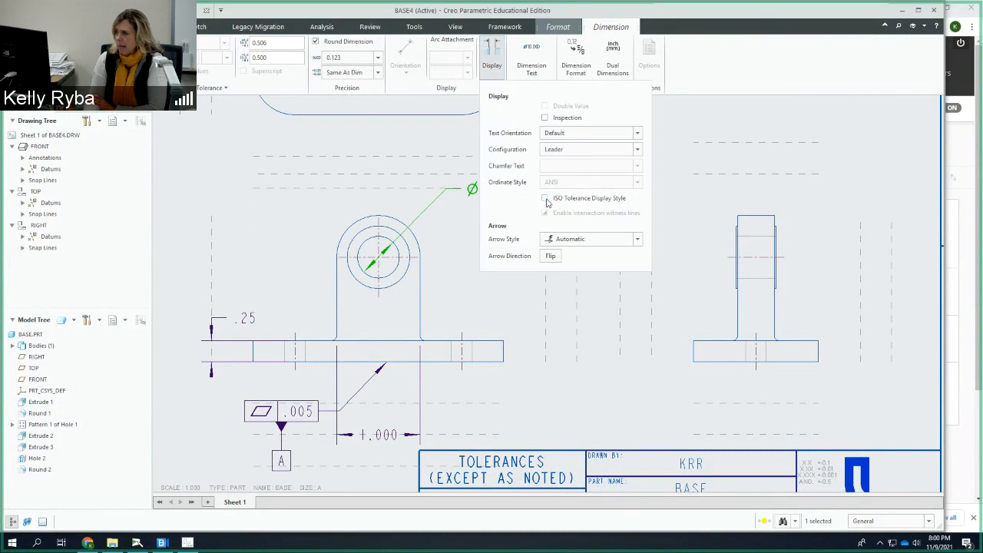
left_click(545, 199)
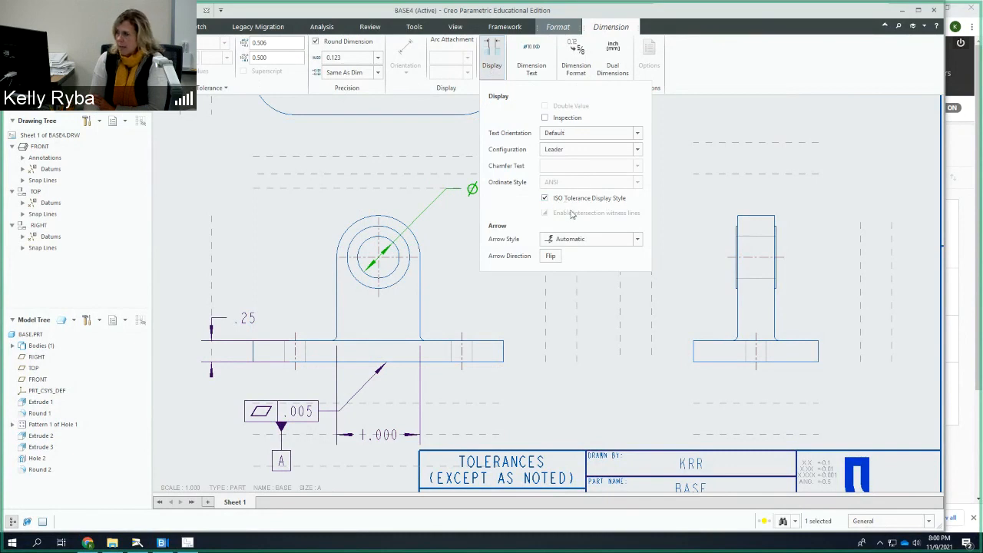
left_click(678, 125)
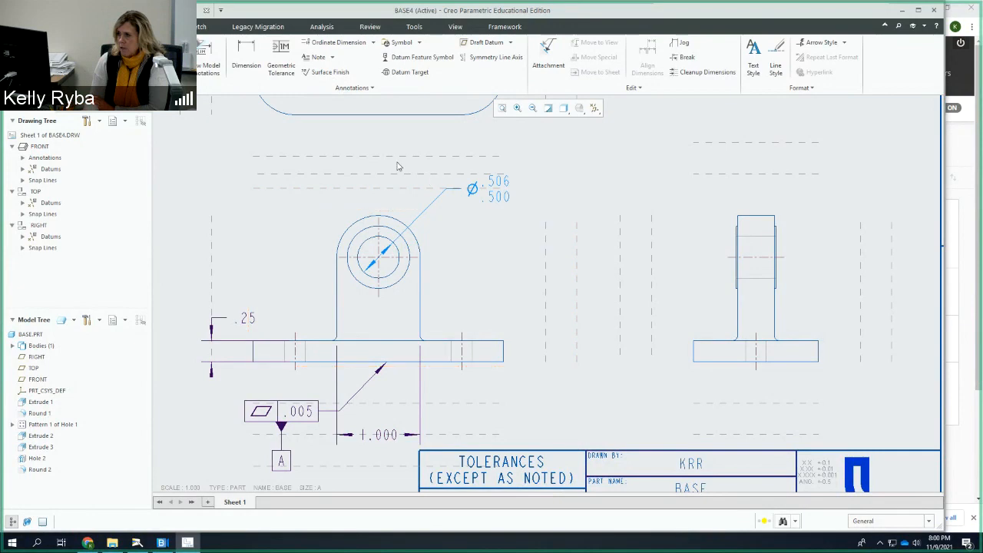
Attach a geometric tolerance frame beneath the front view's hole diameter dimension and set its characteristic to Position
left_click(289, 68)
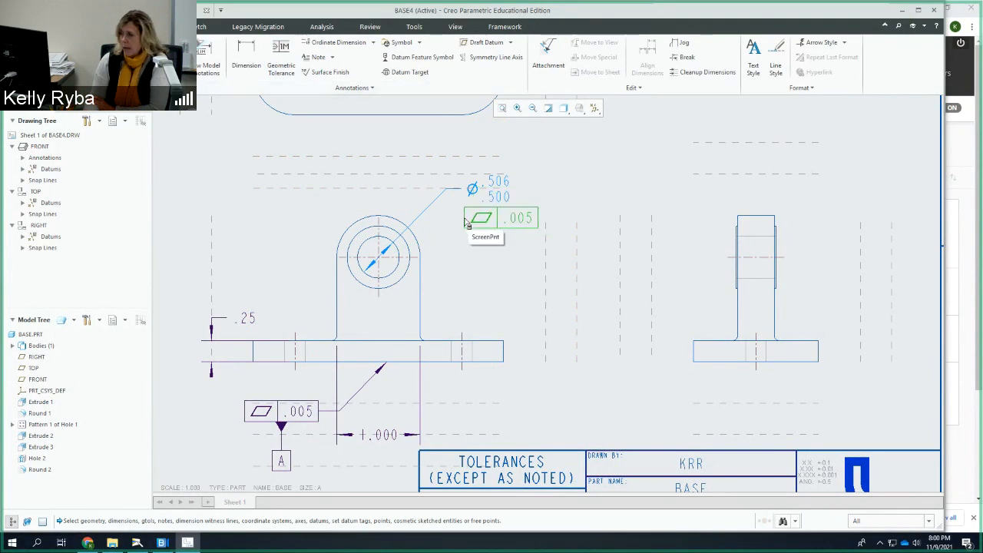
left_click(464, 220)
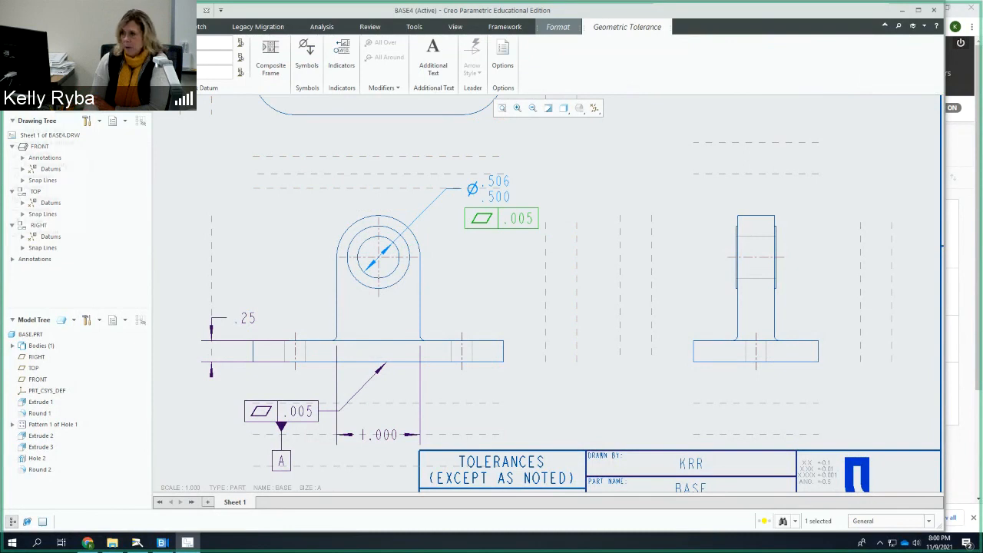
left_click(28, 66)
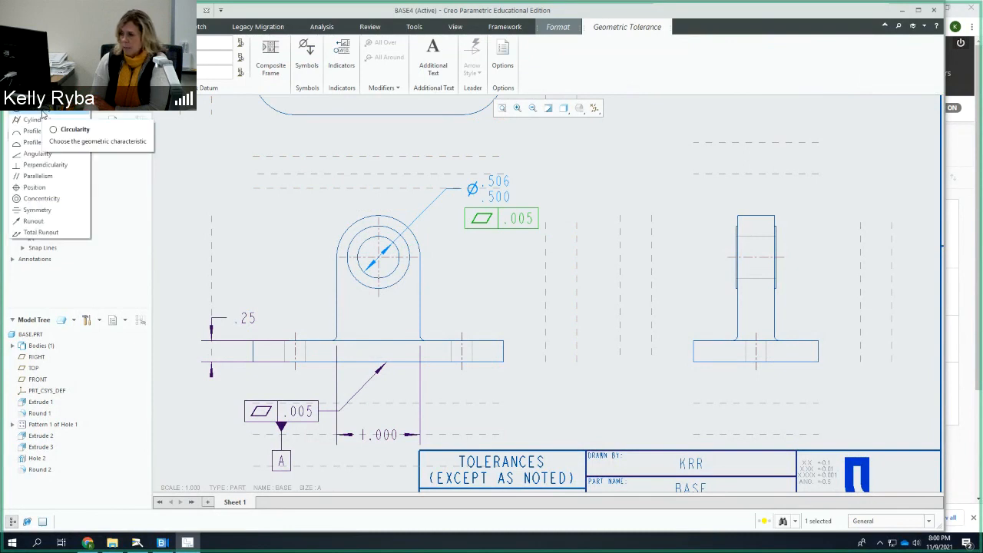
left_click(37, 188)
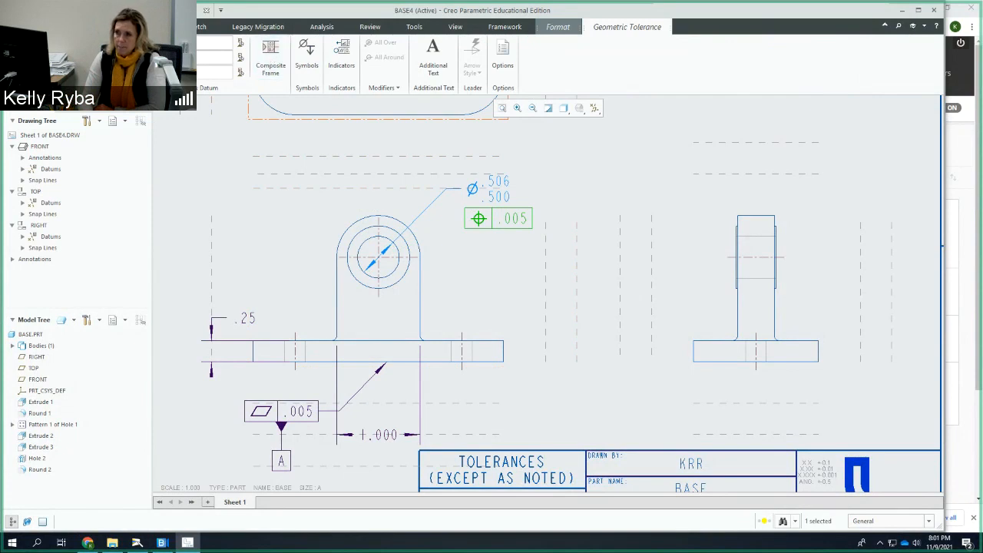
Set the hole's position tolerance value to Ø.003 with the circled M maximum material modifier
left_click(302, 68)
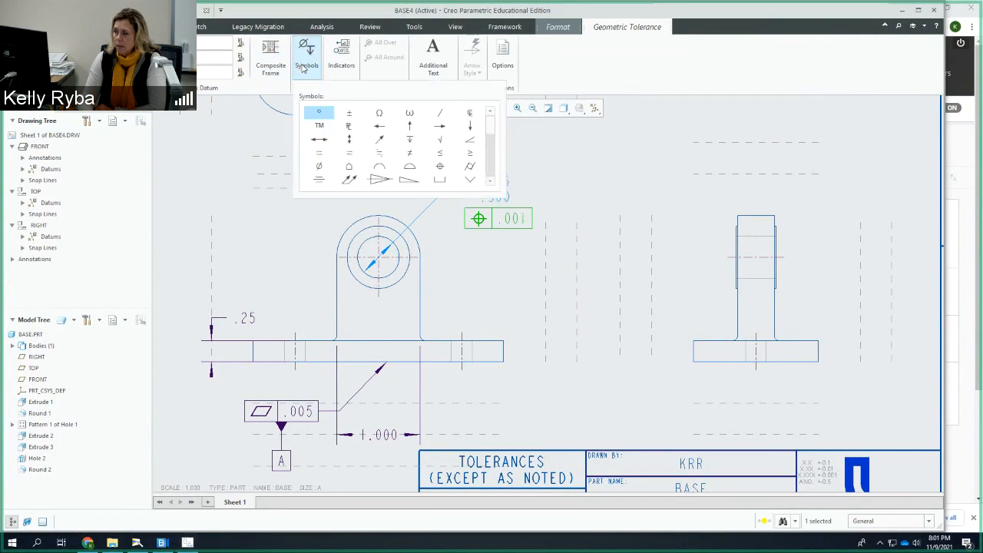
left_click(320, 168)
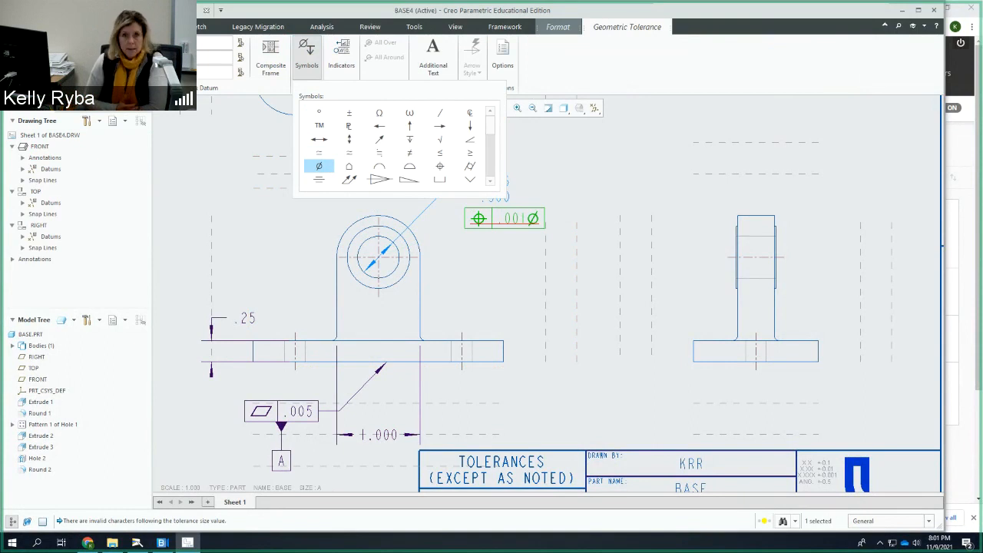
left_click(490, 182)
left_click(490, 181)
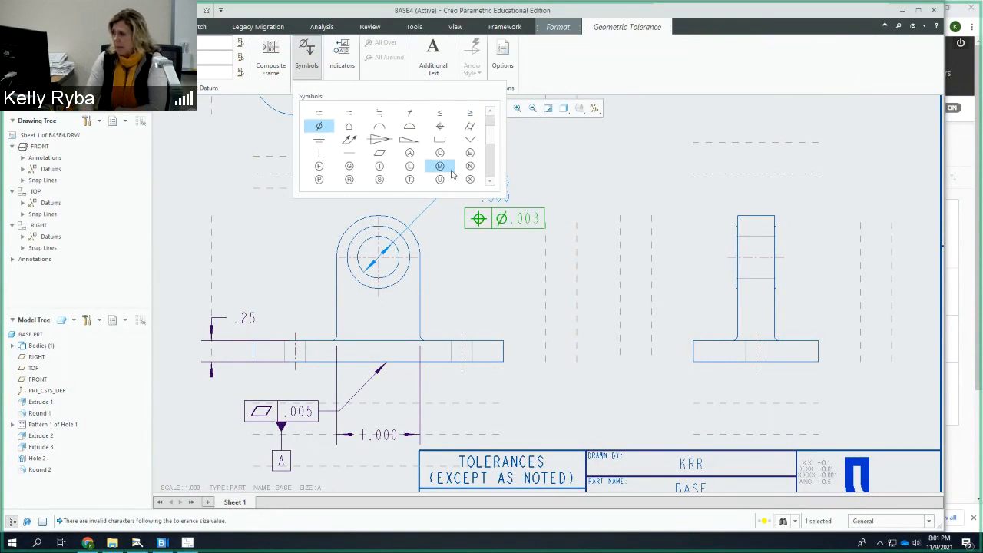
left_click(440, 166)
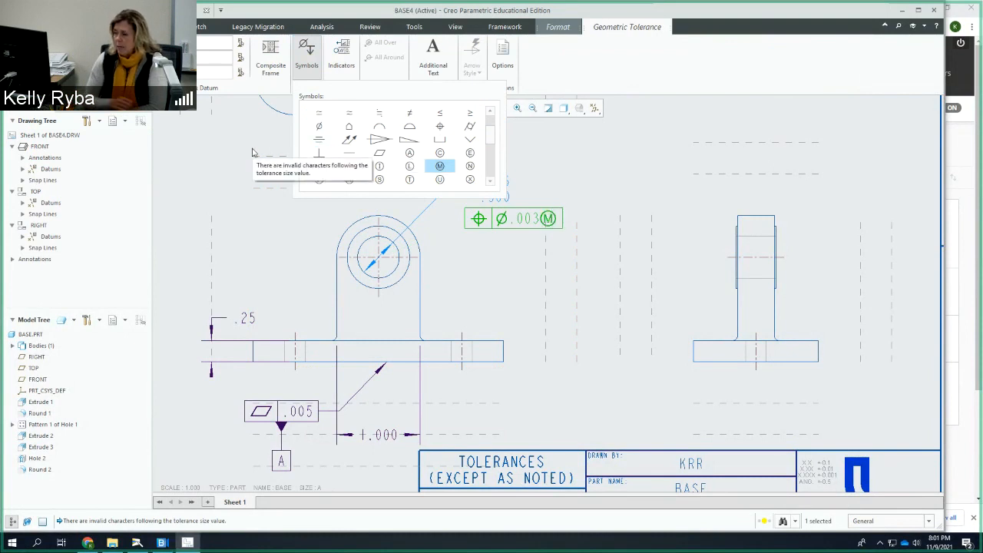
left_click(312, 68)
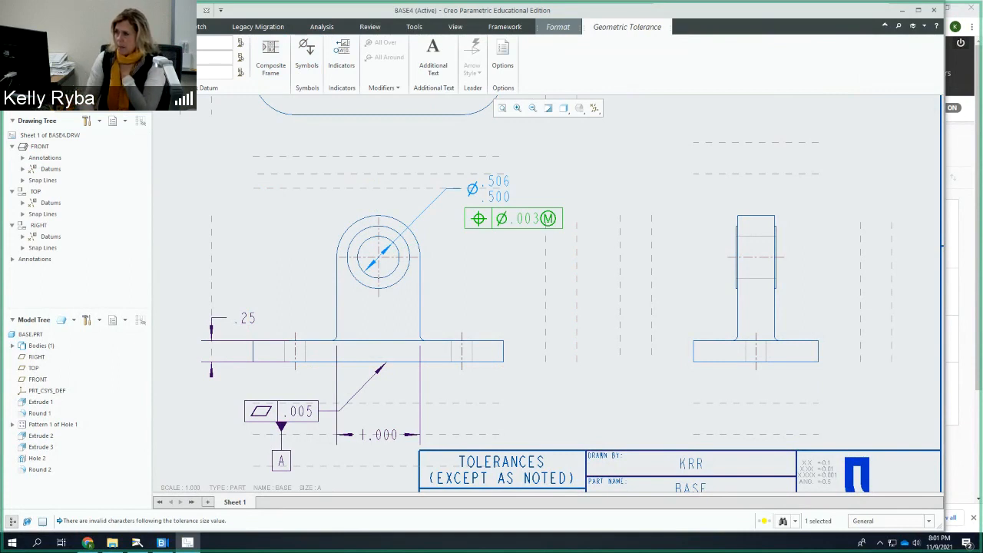
Add datum references A, D with circled M, and E with circled M to the hole's position tolerance frame
type("A")
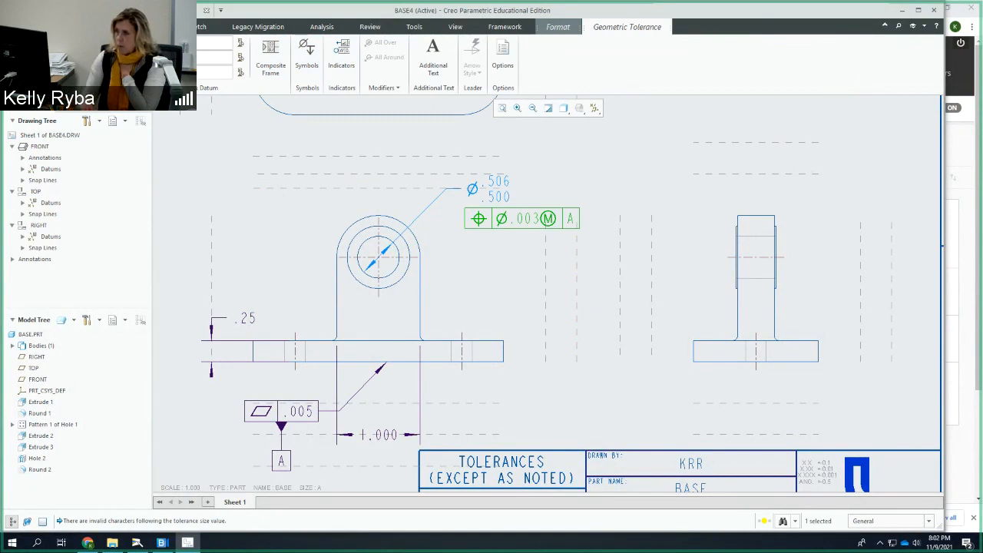
left_click(306, 56)
left_click(440, 166)
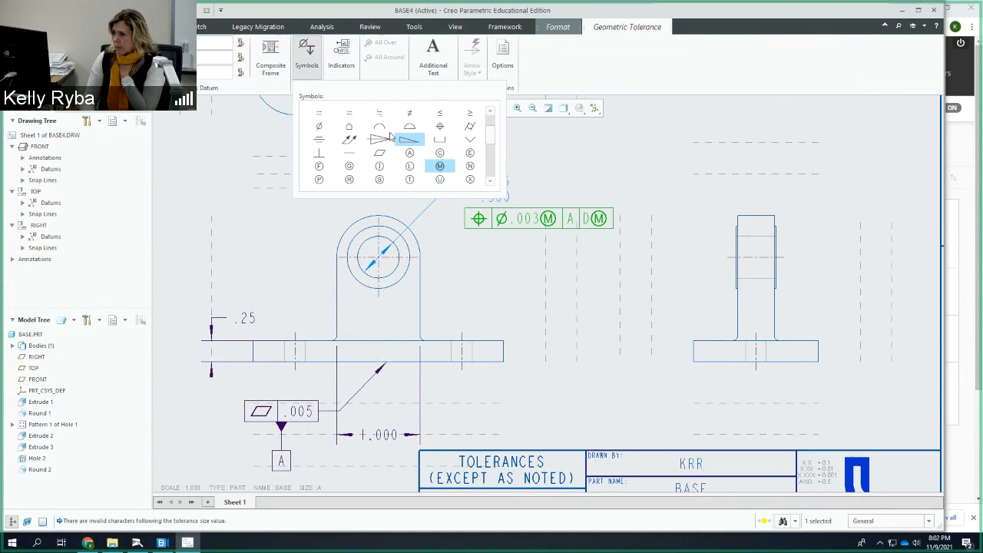
left_click(207, 74)
type("B")
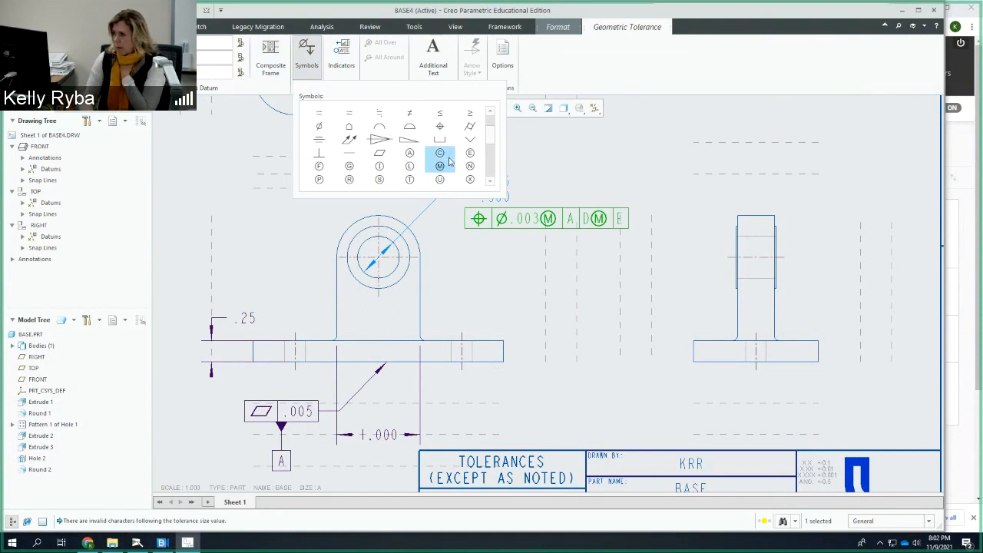
left_click(440, 166)
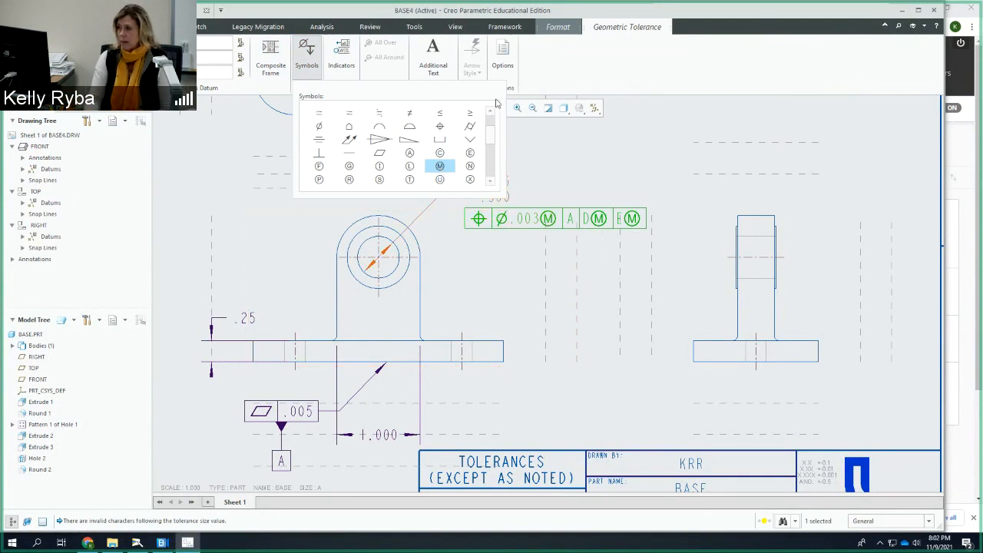
left_click(307, 67)
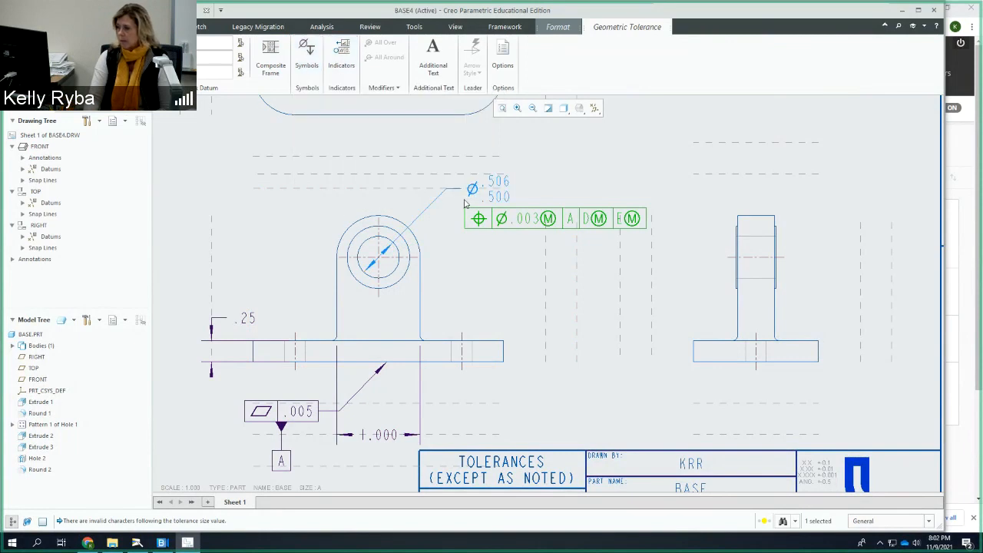
left_click(599, 182)
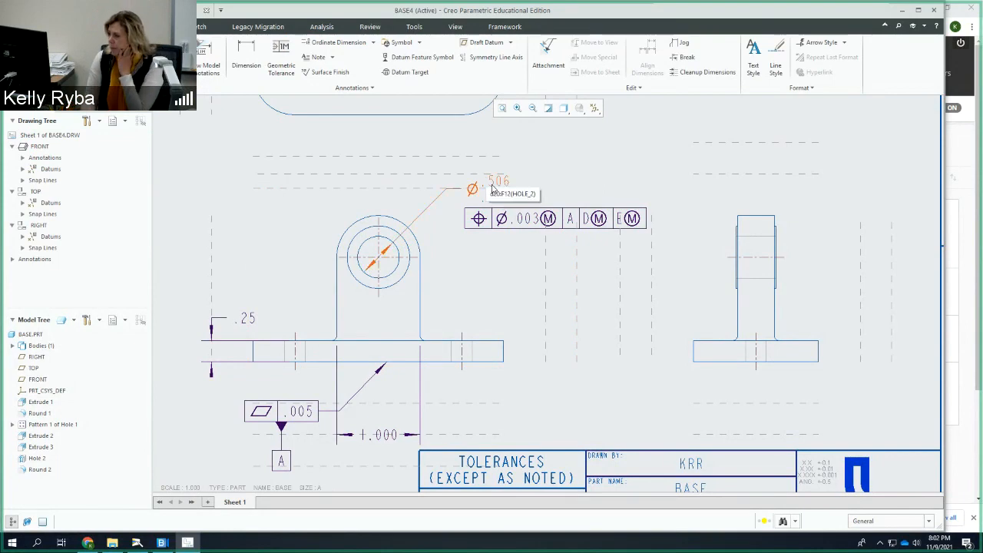
Move the front view's 1.000 upright width dimension above the boss, with its text outside the left witness line
scroll(488, 185, "up", 1)
scroll(528, 177, "down", 1)
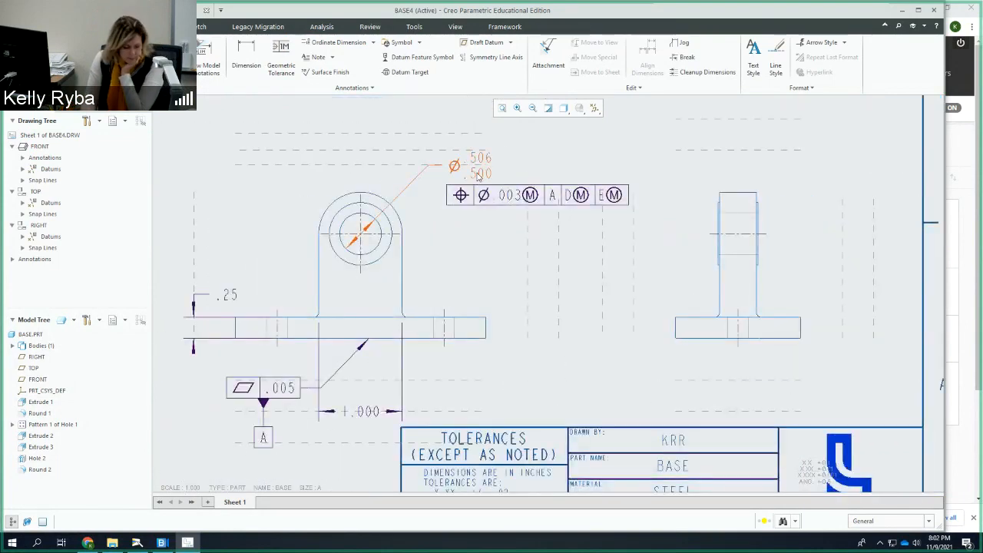
middle_click_drag(476, 175, 522, 217)
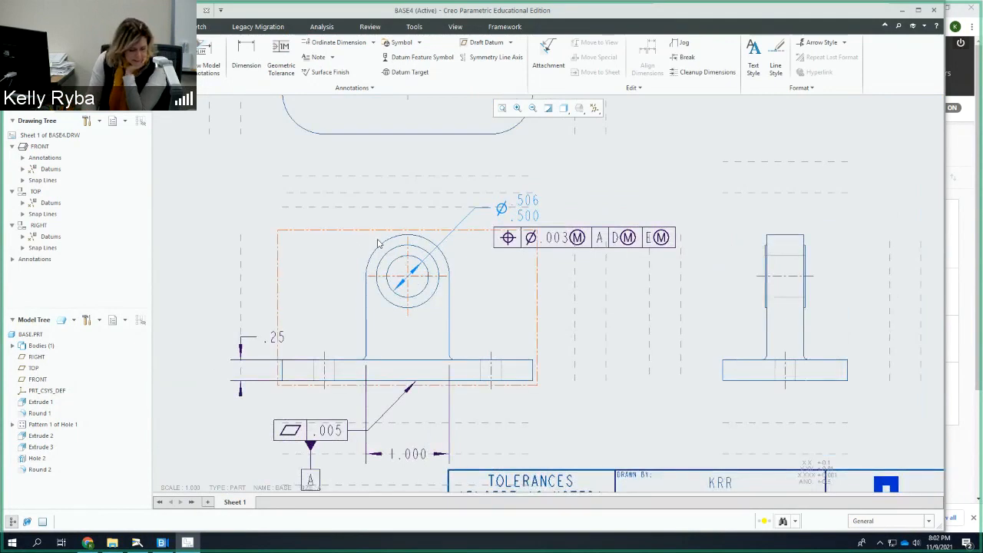
left_click(395, 456)
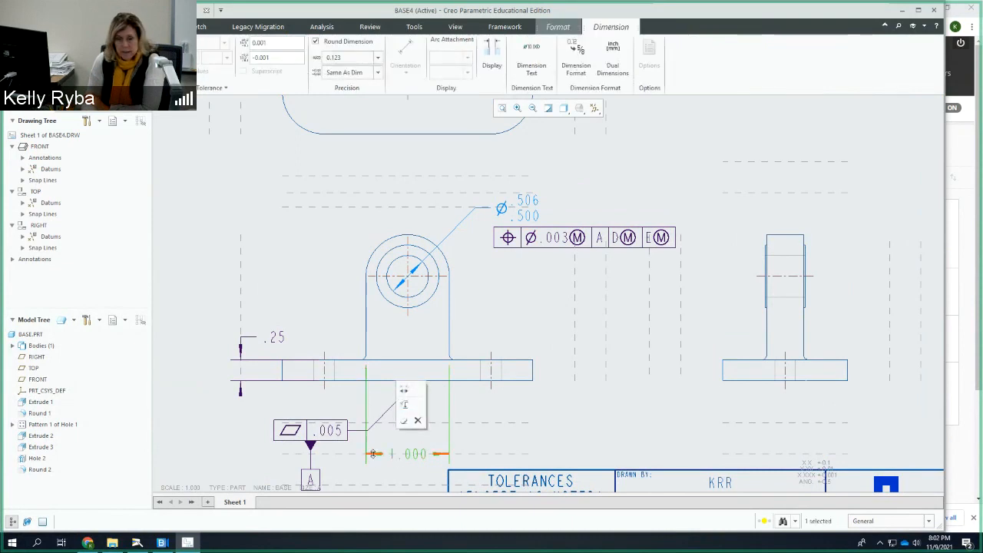
left_click_drag(391, 453, 404, 193)
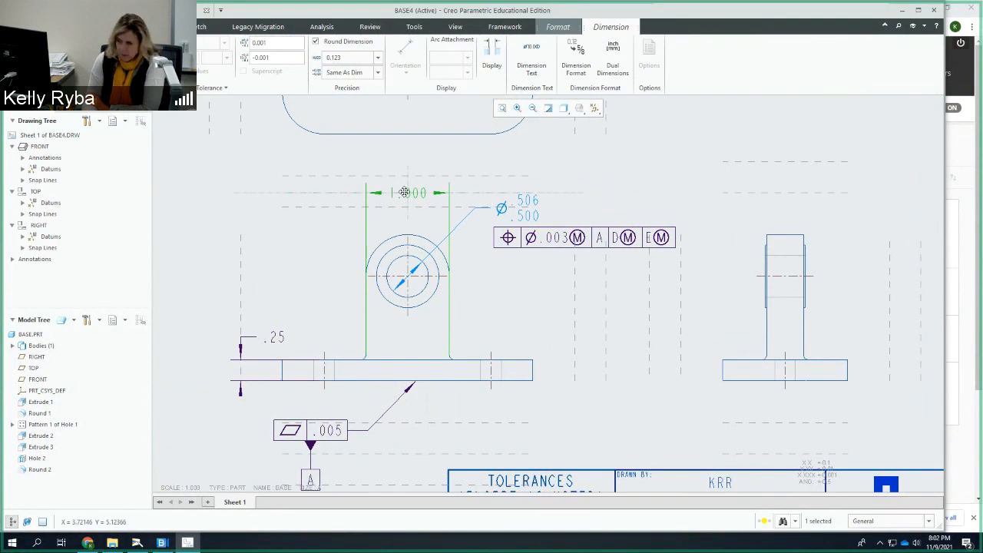
left_click_drag(404, 192, 413, 193)
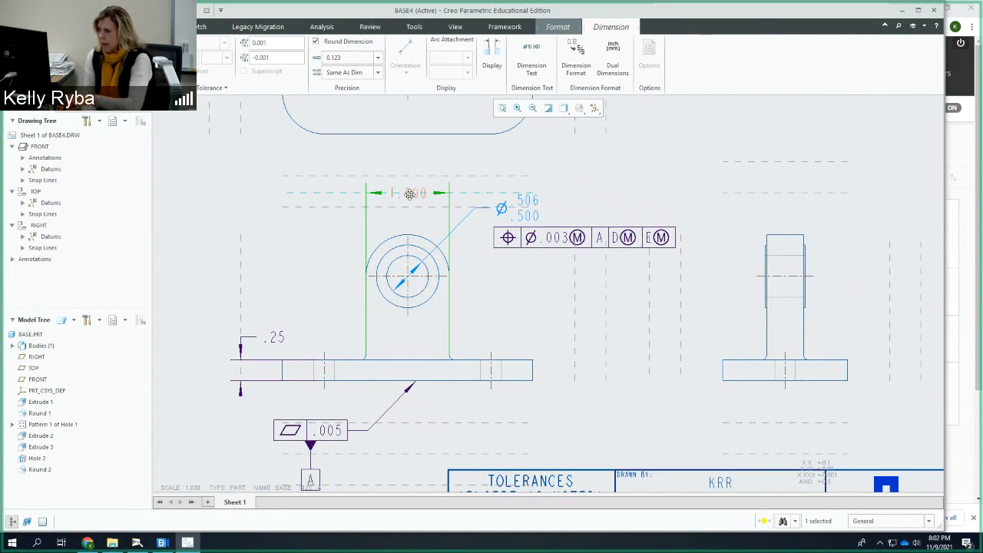
left_click_drag(411, 192, 340, 194)
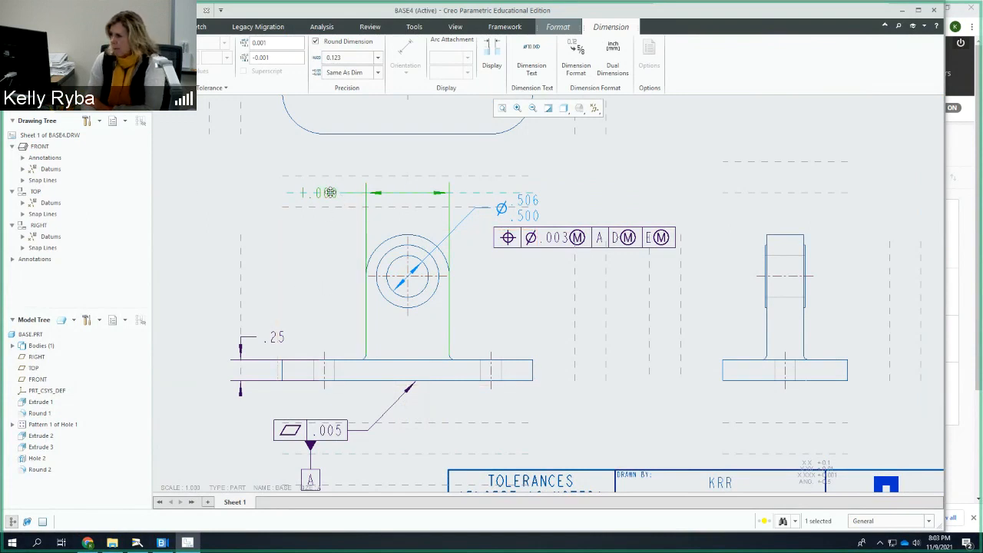
left_click_drag(331, 193, 329, 206)
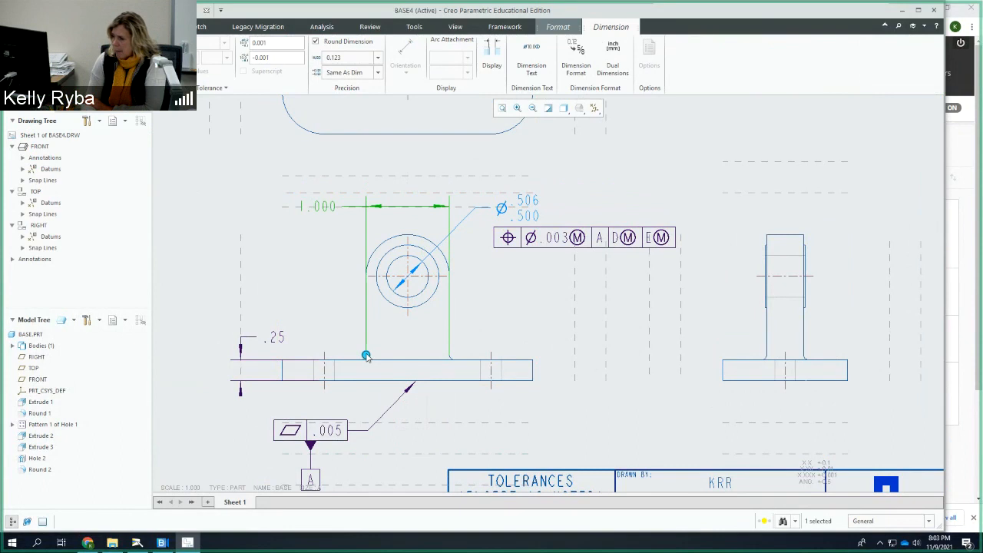
Shorten both witness lines of the 1.000 width dimension so they end beside the top of the rounded boss
left_click_drag(367, 356, 369, 256)
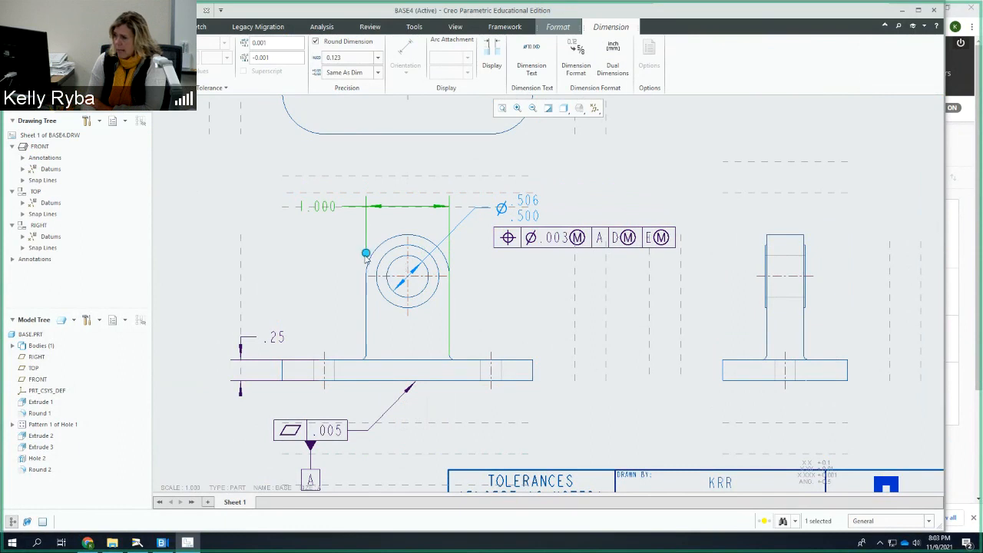
left_click_drag(450, 357, 456, 253)
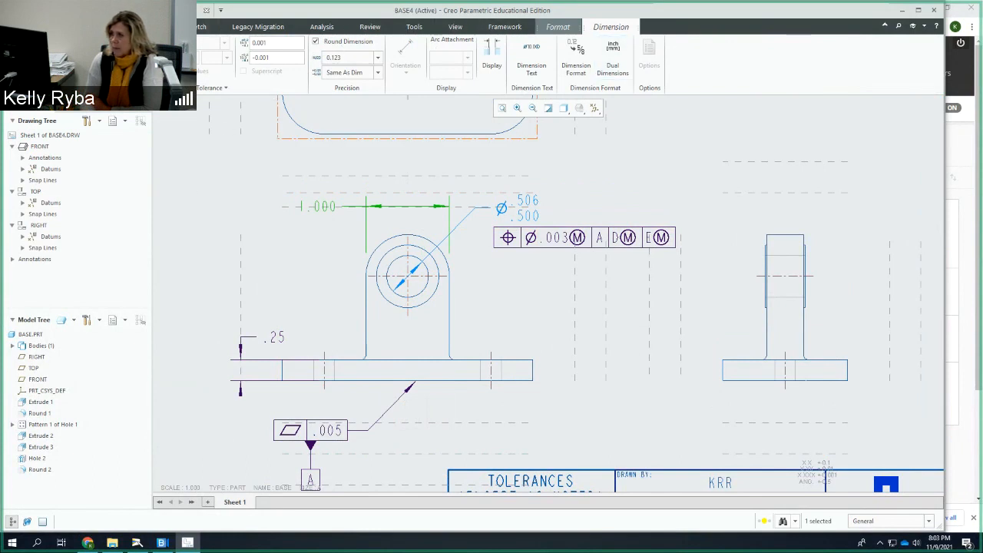
left_click(143, 27)
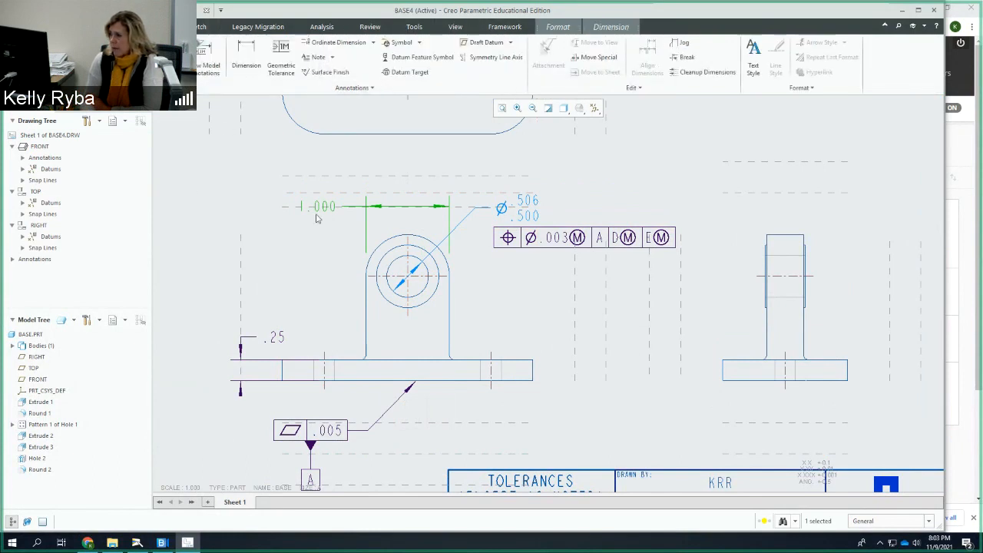
left_click(244, 203)
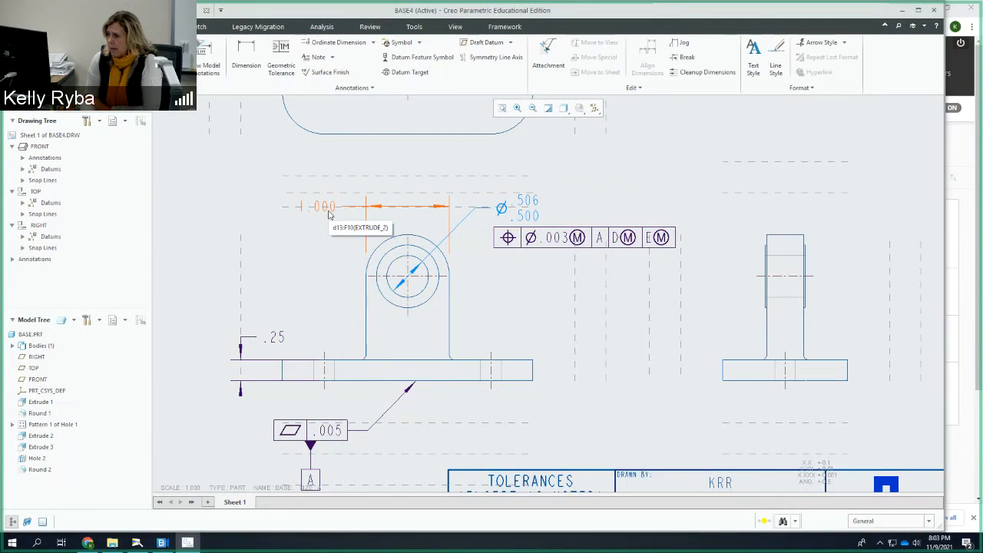
Attach a position tolerance frame beneath the 1.000 width dimension: .005 with circled M, datum A, datum C with circled M, and no third datum
left_click(281, 62)
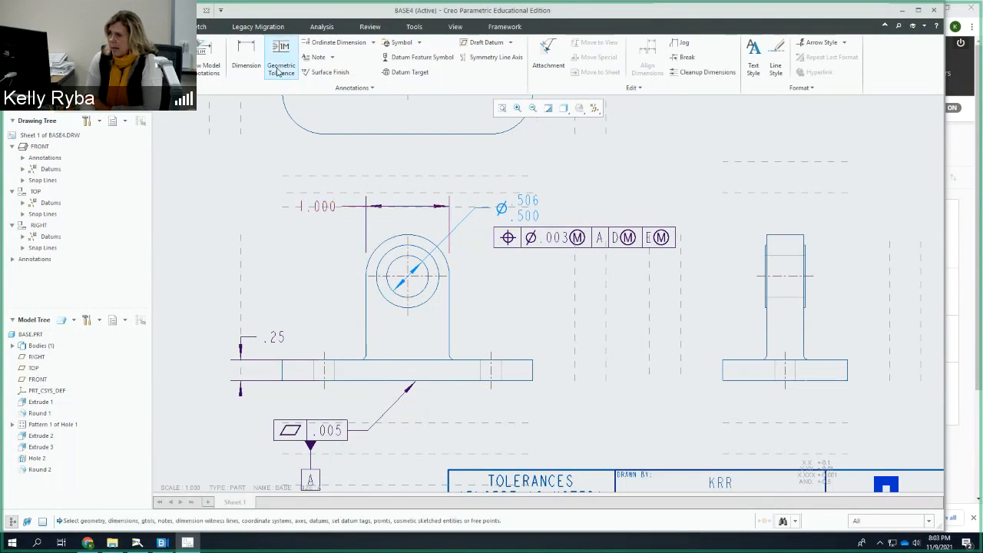
left_click(279, 131)
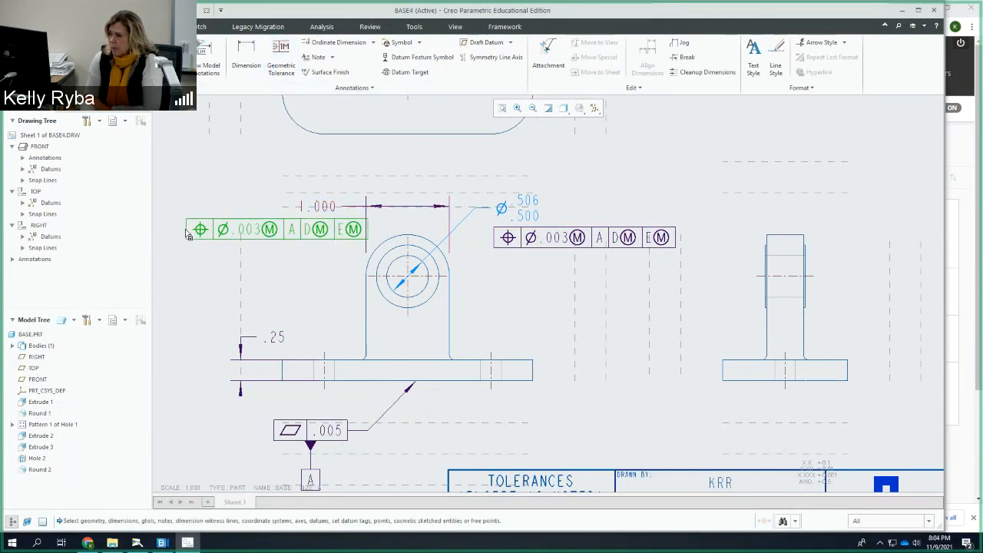
left_click(174, 231)
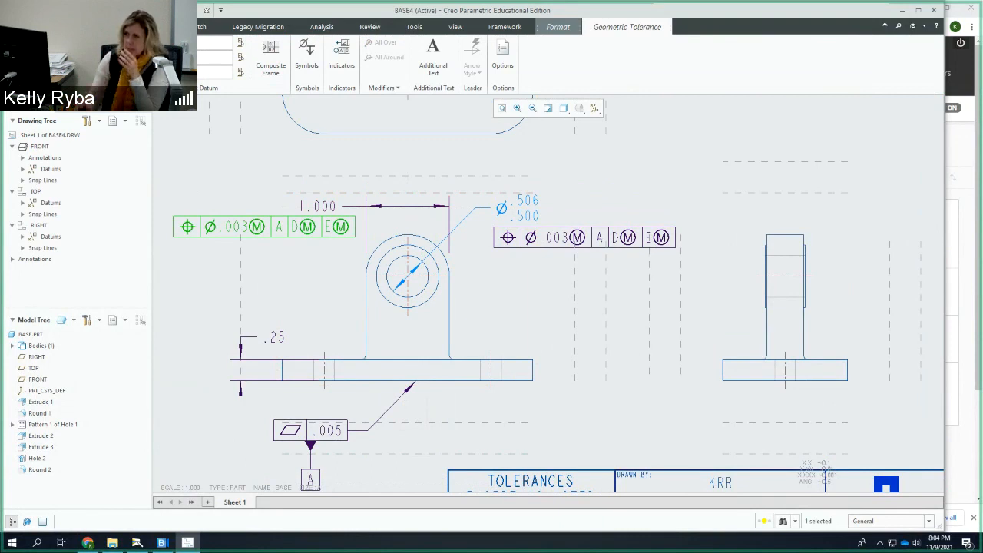
key("Return")
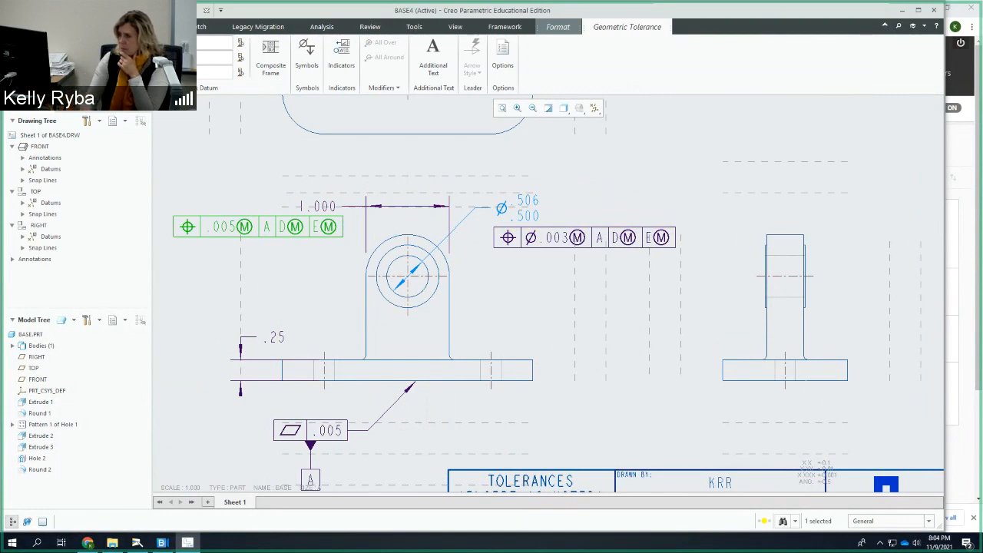
type("C")
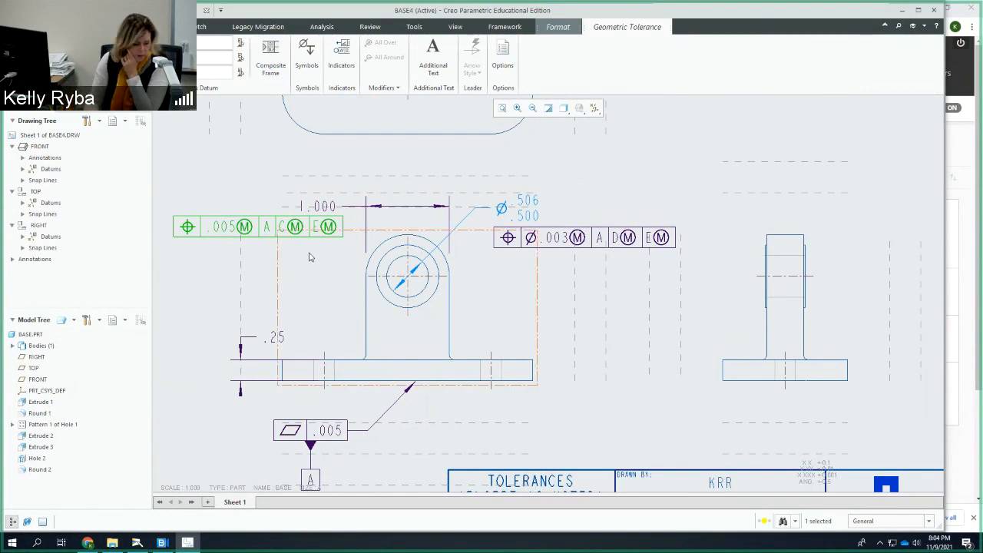
left_click(290, 293)
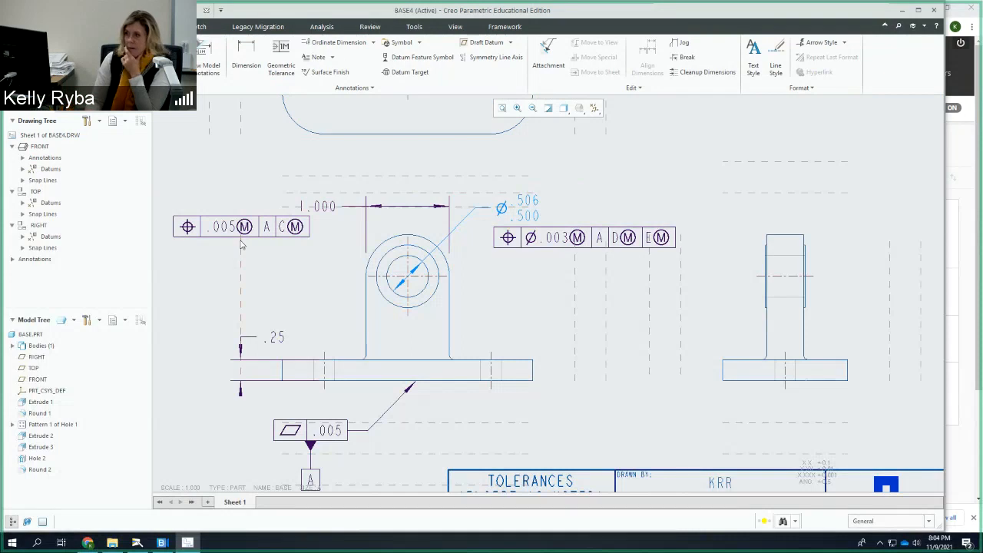
Shift the .005 position tolerance frame right so it sits closer beneath the 1.000 width dimension's text
left_click(327, 297)
left_click(244, 294)
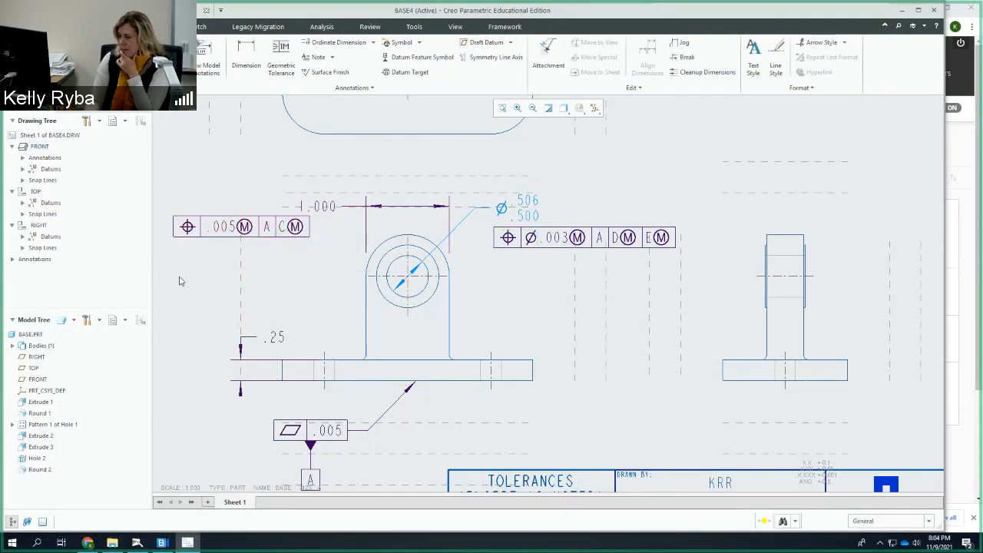
left_click(217, 229)
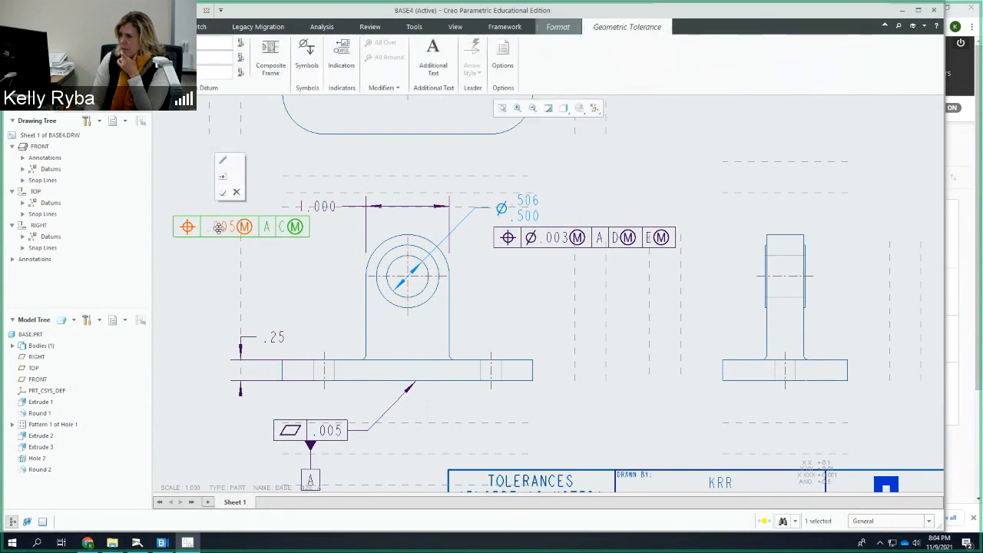
left_click_drag(243, 227, 249, 229)
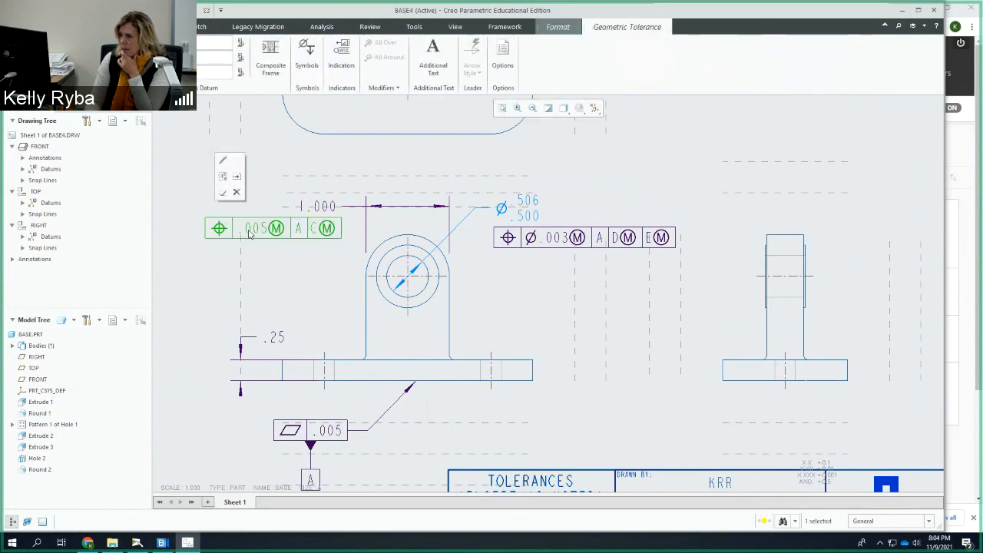
left_click(191, 269)
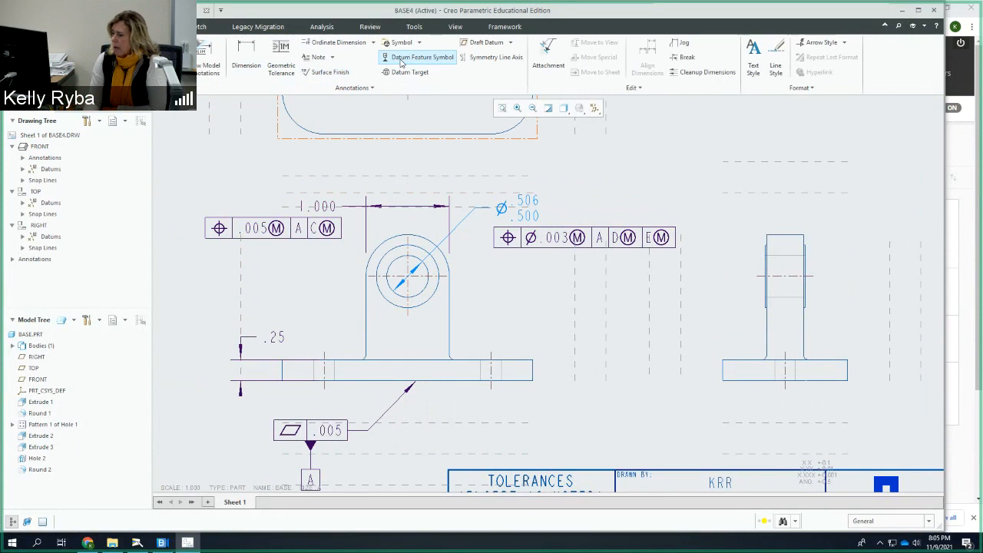
Attach a datum feature symbol labelled D beneath the .005 position tolerance frame of the 1.000 width dimension
left_click(400, 61)
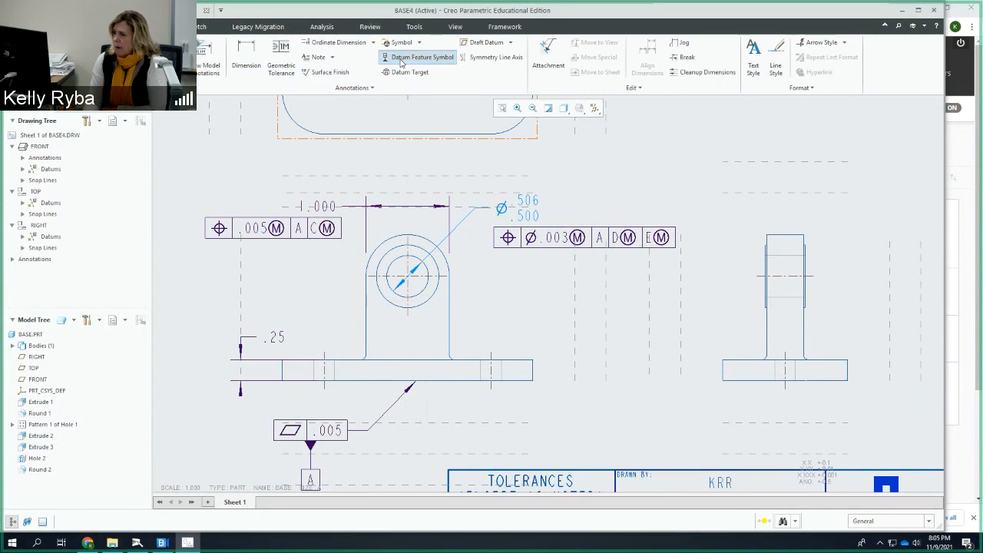
left_click(274, 228)
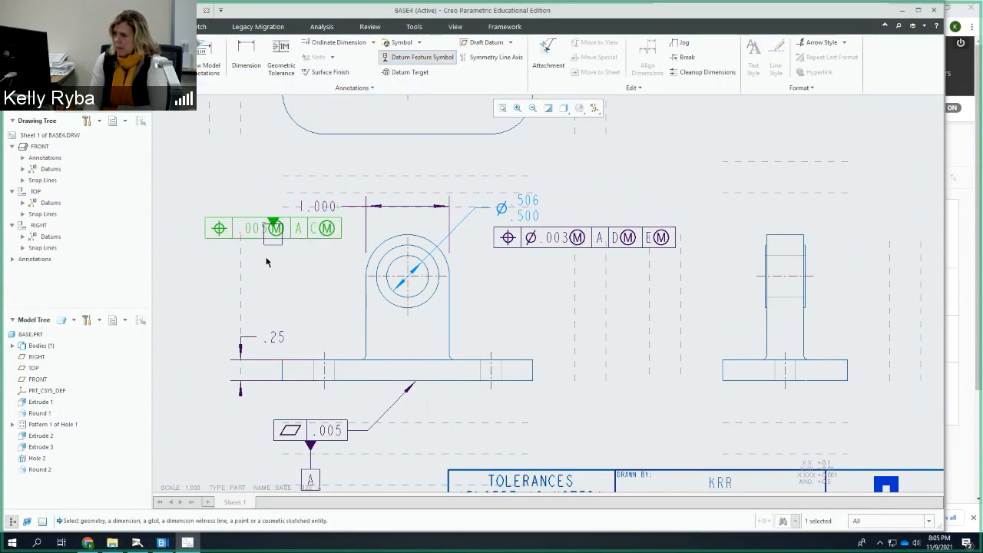
middle_click(272, 300)
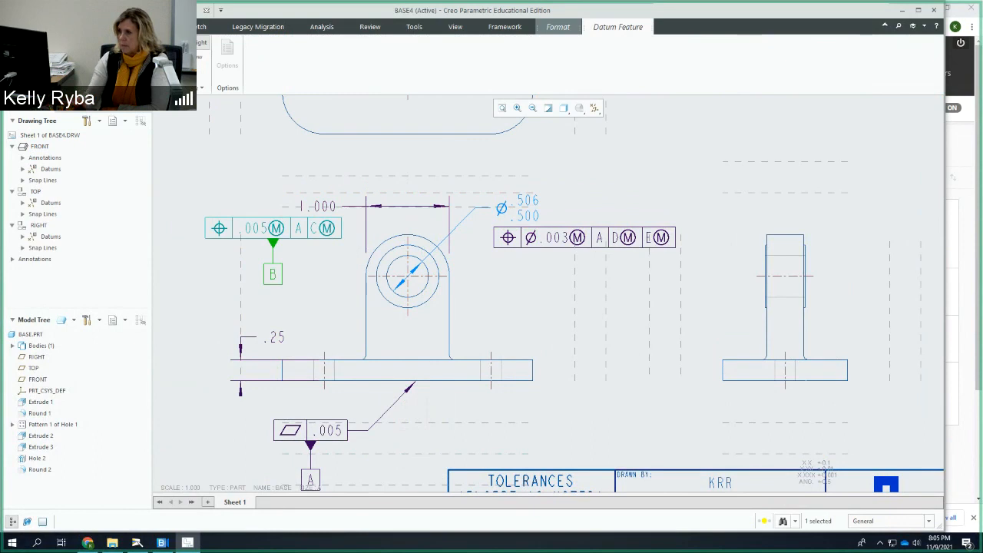
left_click(257, 201)
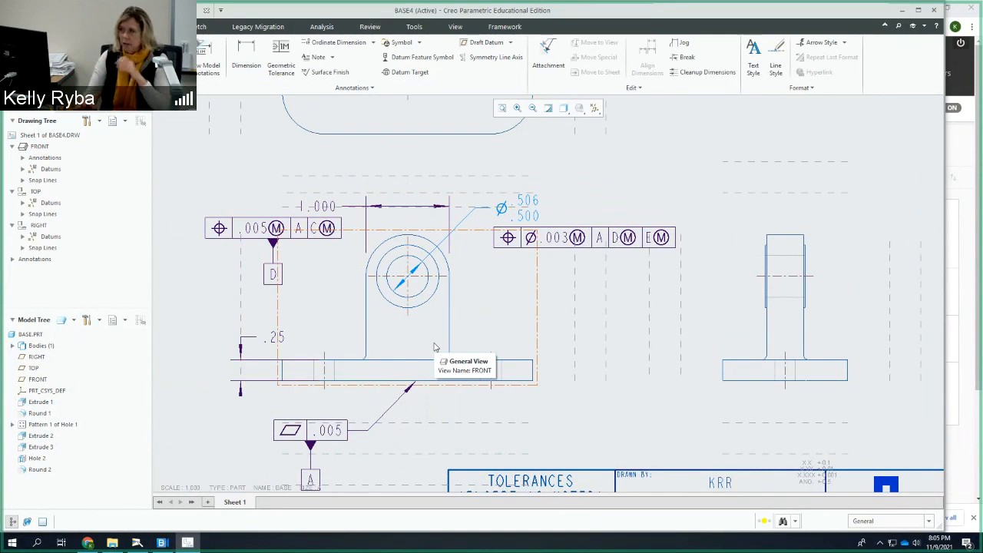
Dimension the height from the base's bottom edge to the hole's horizontal centreline, placing it right of the front view
left_click(240, 62)
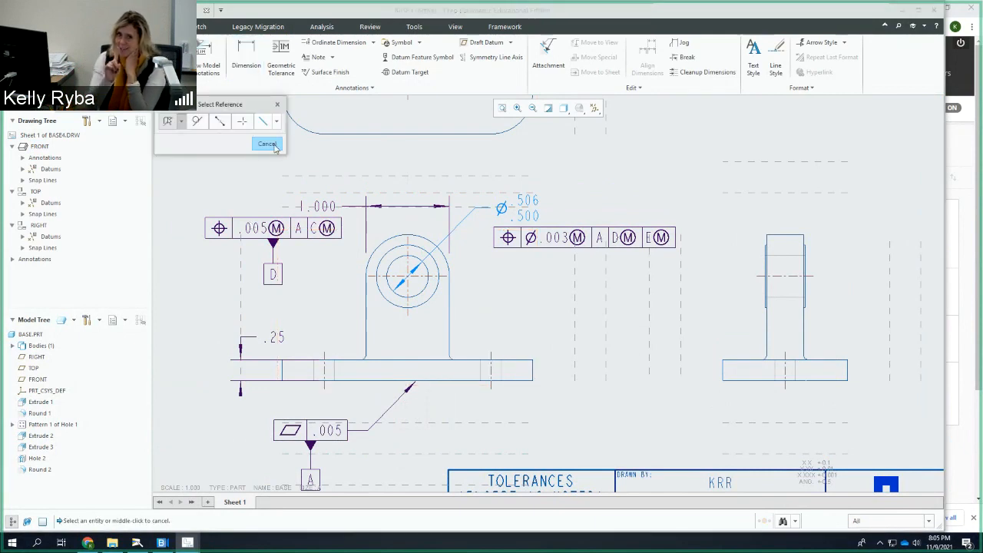
left_click(529, 382)
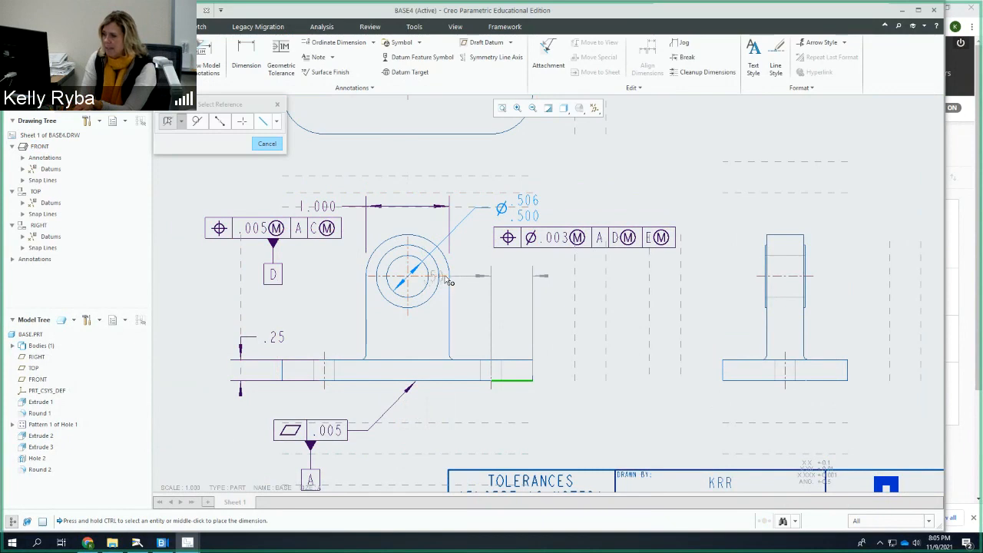
left_click(447, 278)
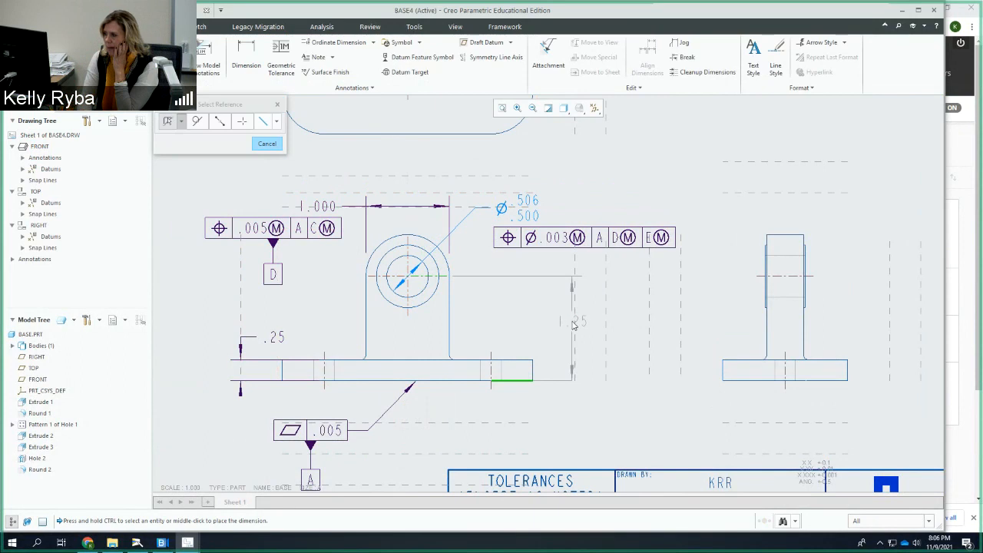
middle_click(578, 322)
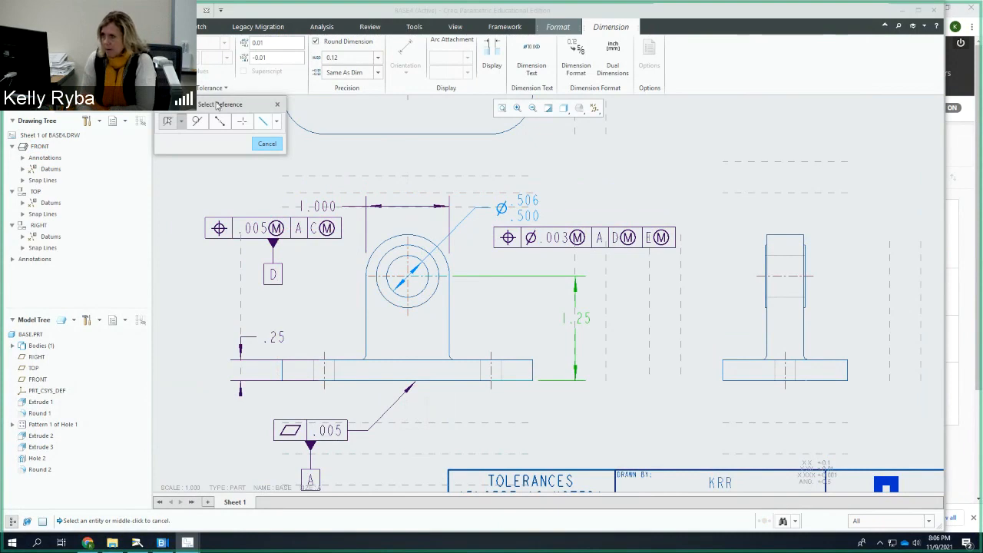
left_click(278, 105)
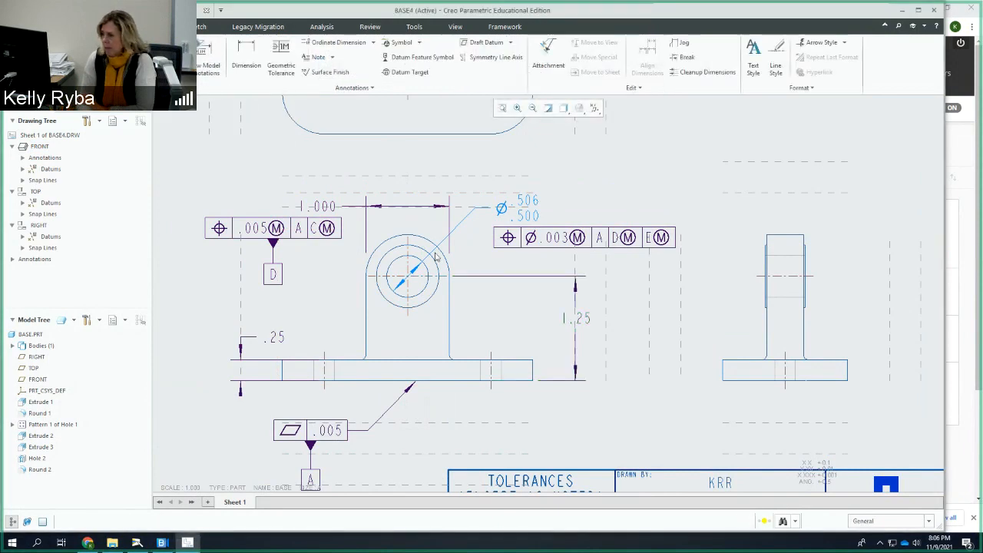
Make the hole's centre height dimension a basic dimension and set its precision to three decimals (0.123)
left_click(583, 317)
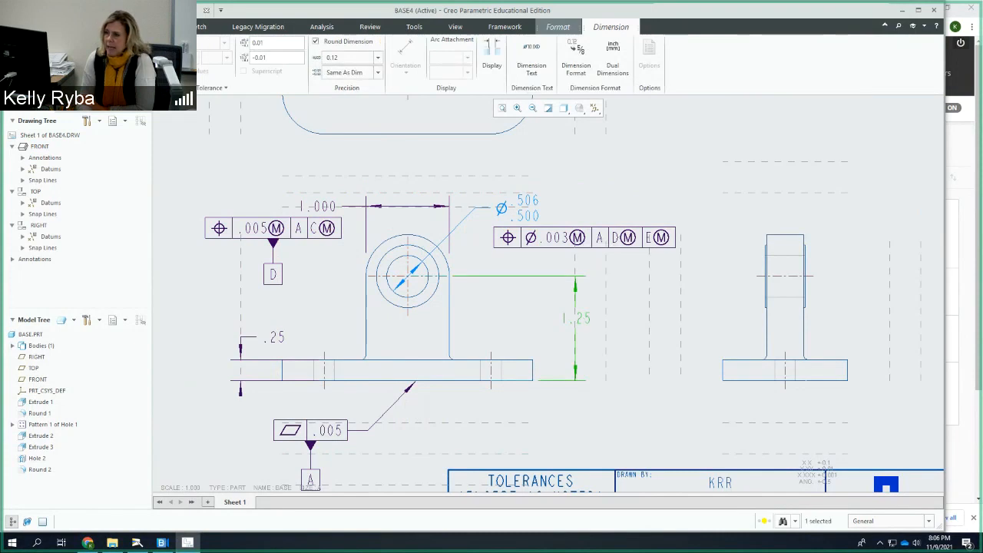
left_click(115, 59)
left_click(122, 90)
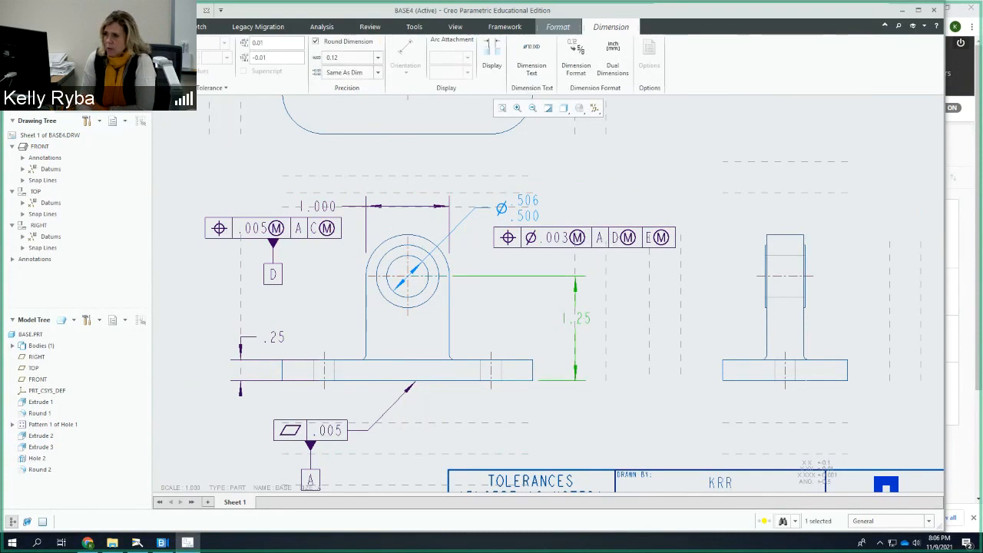
left_click(115, 60)
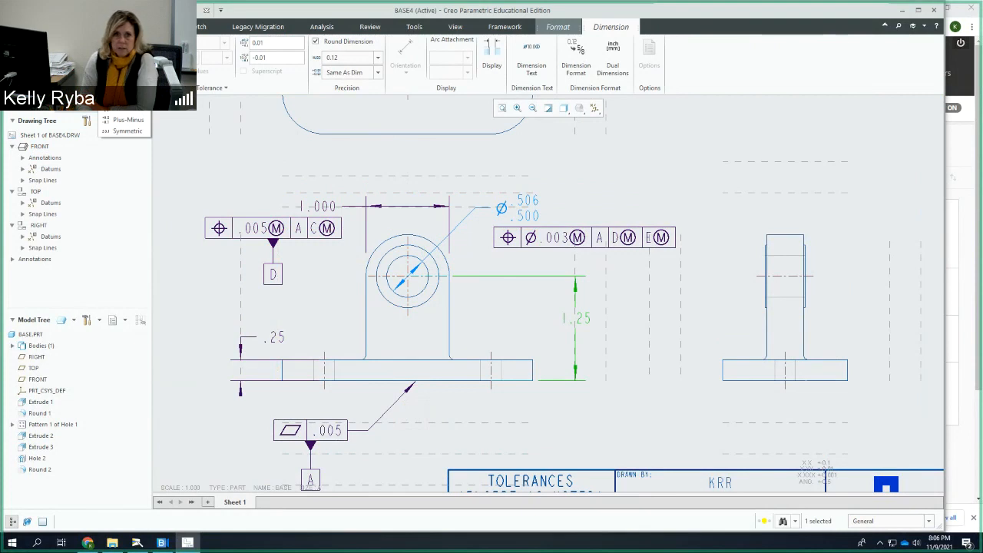
left_click(127, 97)
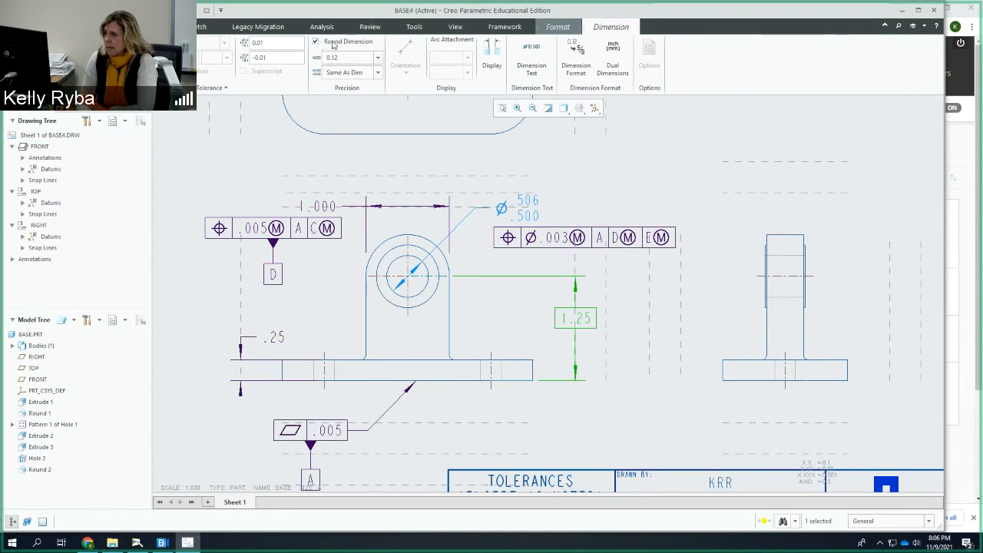
left_click(377, 59)
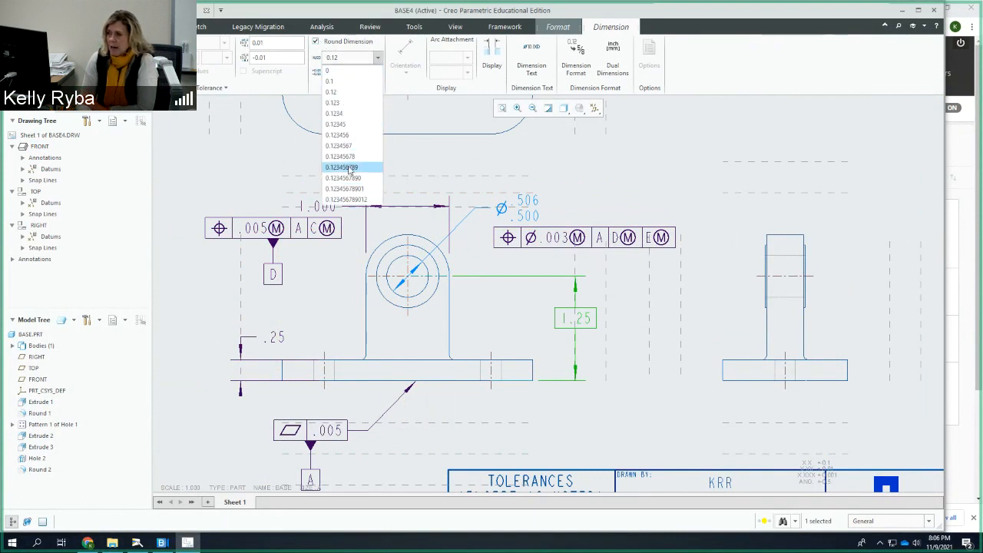
left_click(347, 104)
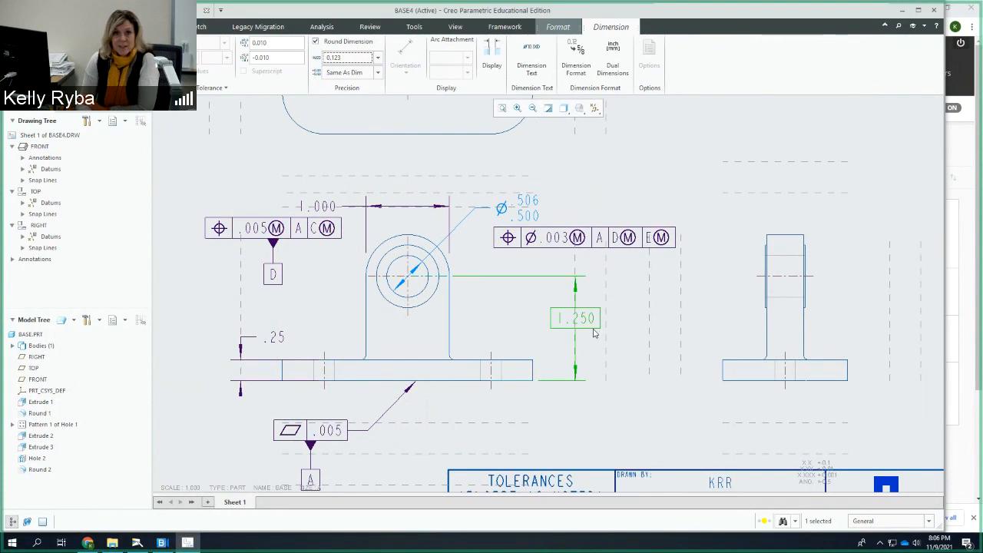
left_click(668, 305)
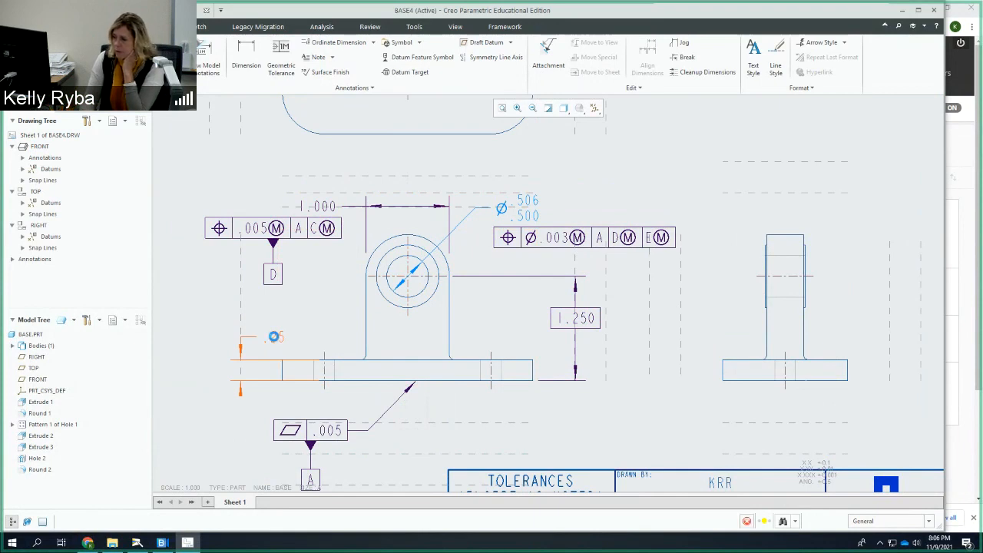
Shorten the witness lines of the .25 base thickness dimension so they end just outside the plate's left edge
left_click(275, 339)
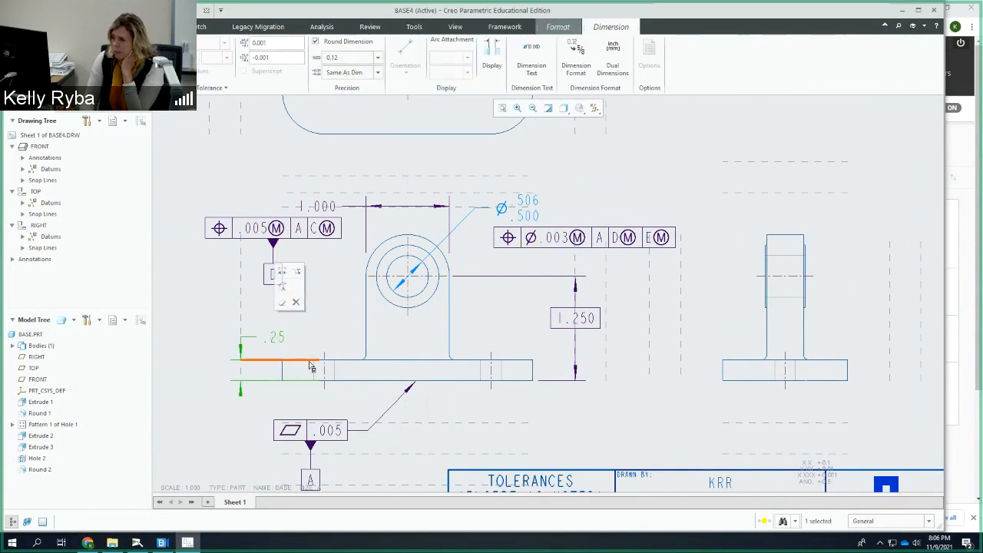
left_click_drag(319, 363, 277, 388)
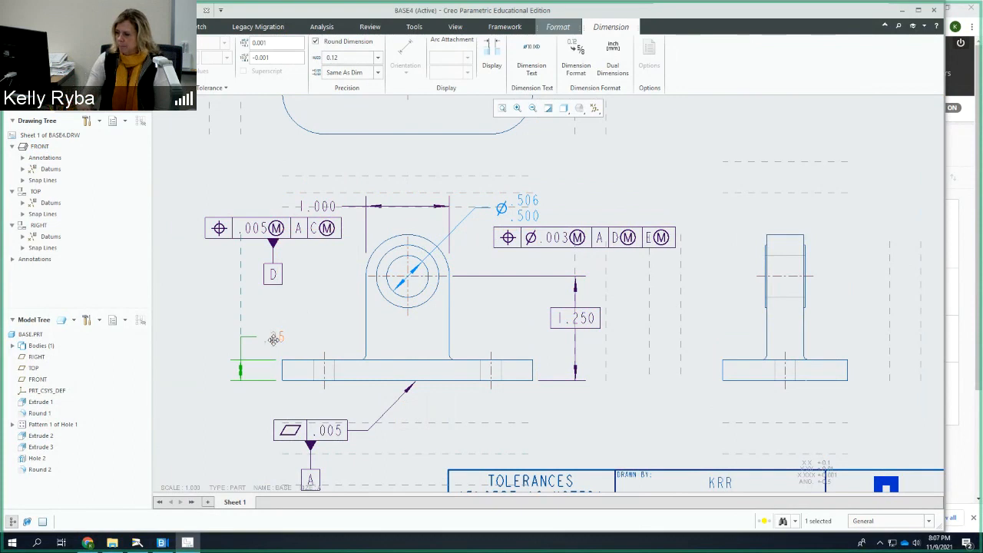
left_click(272, 343)
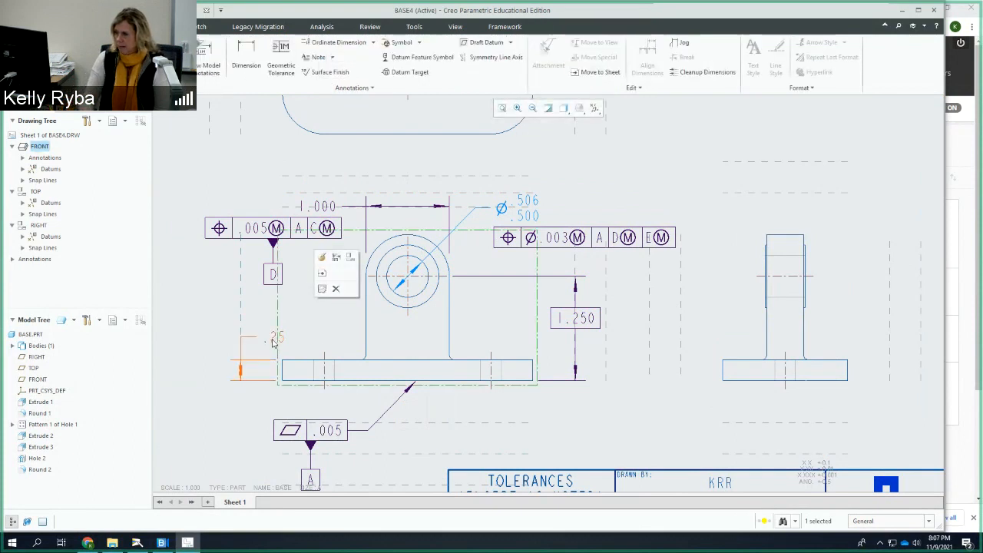
left_click(272, 343)
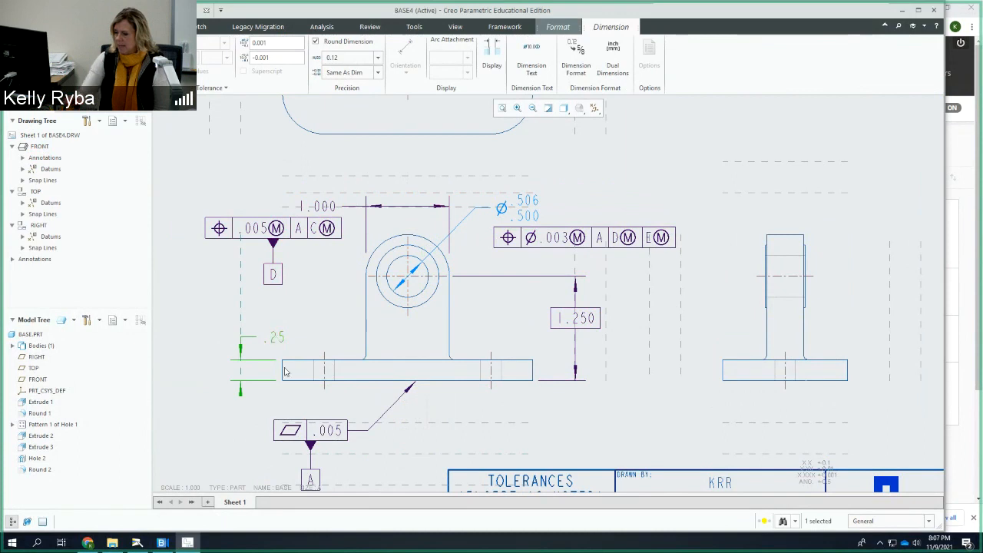
Flip the .25 base thickness dimension's text to the outer left side of its dimension line
left_click(283, 338)
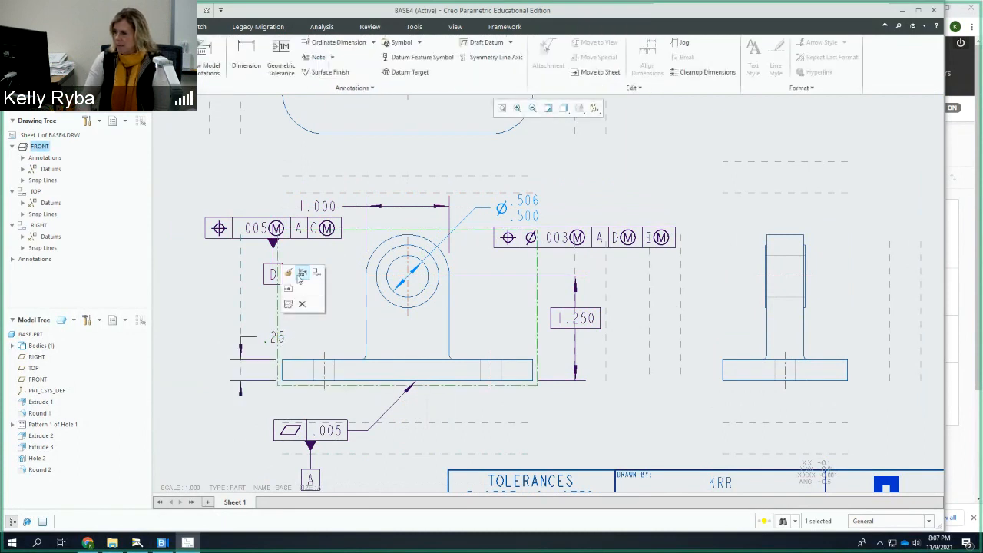
left_click(275, 338)
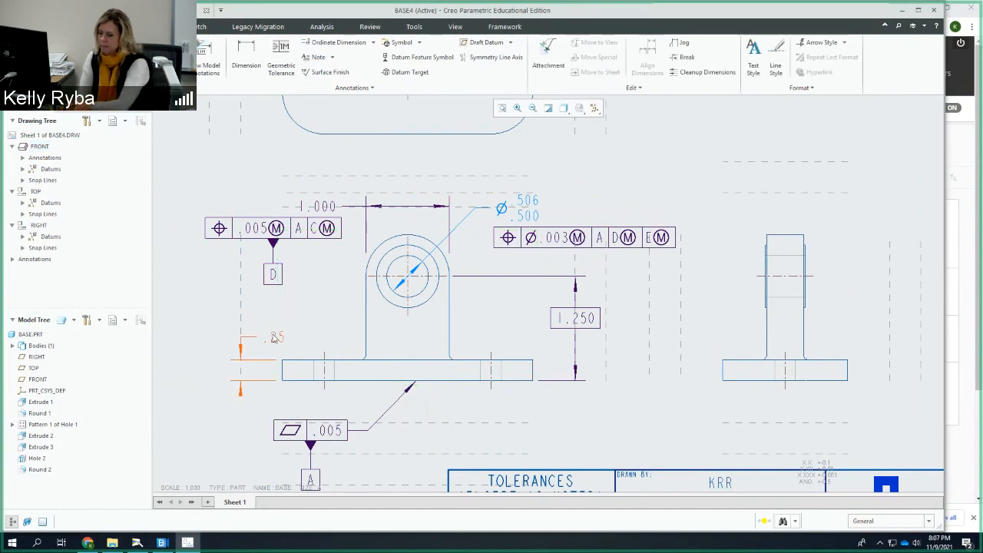
left_click(275, 339)
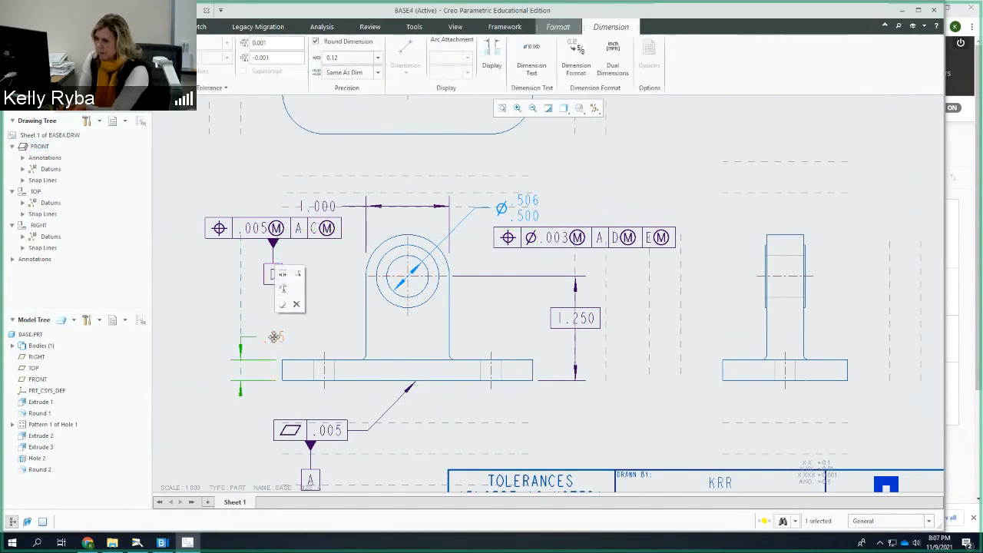
left_click(300, 272)
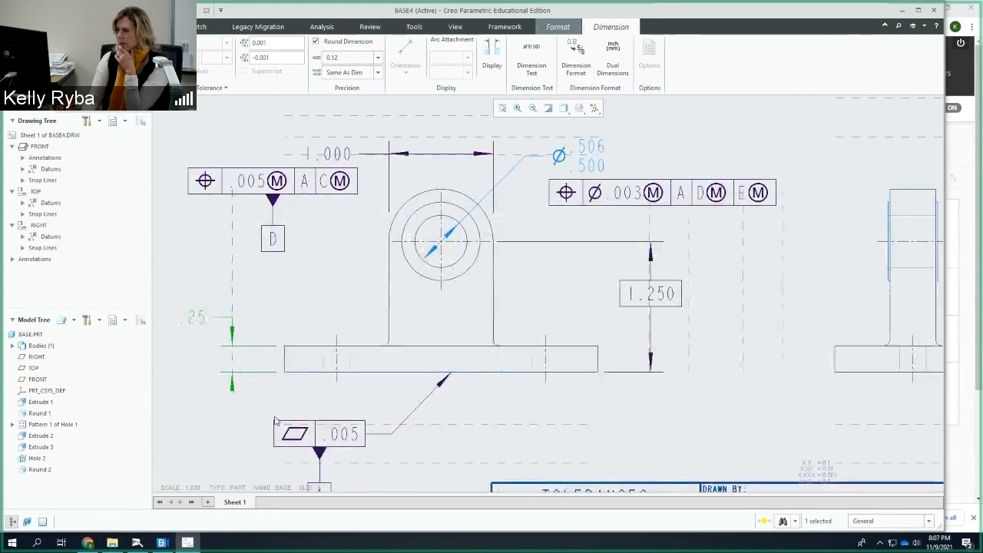
Save the BASE4 drawing, accepting the conflict about the unregenerated model, and repeat the save
scroll(253, 407, "down", 3)
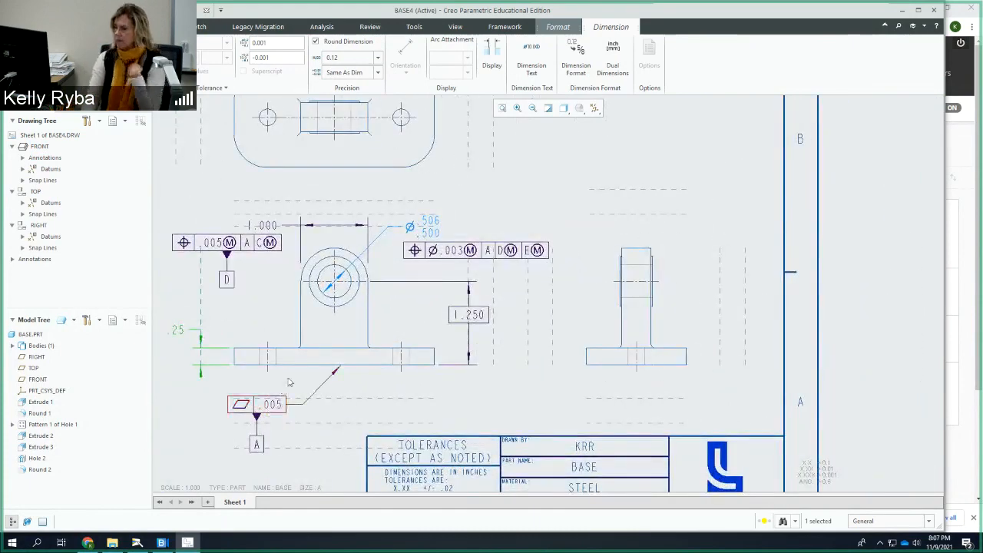
scroll(292, 370, "up", 1)
scroll(292, 371, "down", 1)
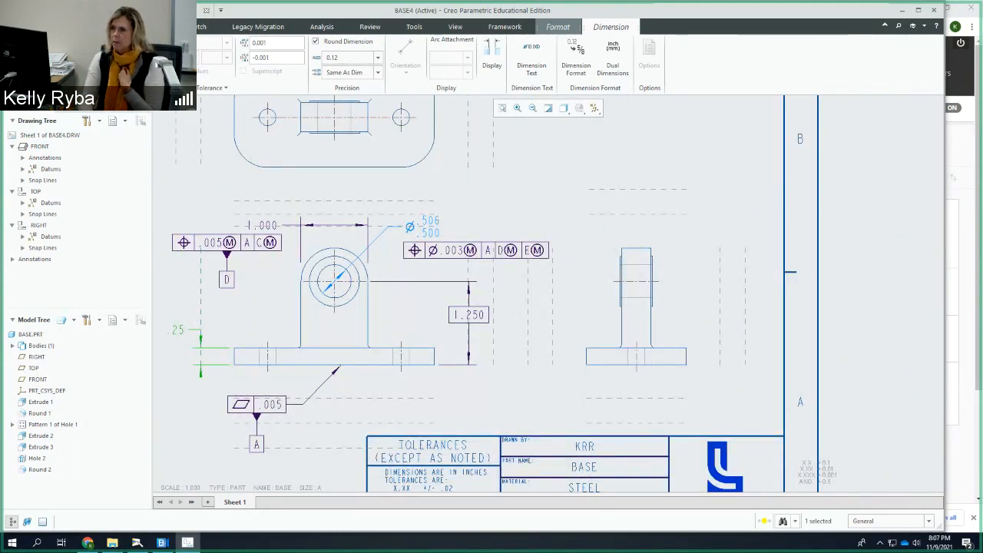
left_click(18, 27)
left_click(34, 90)
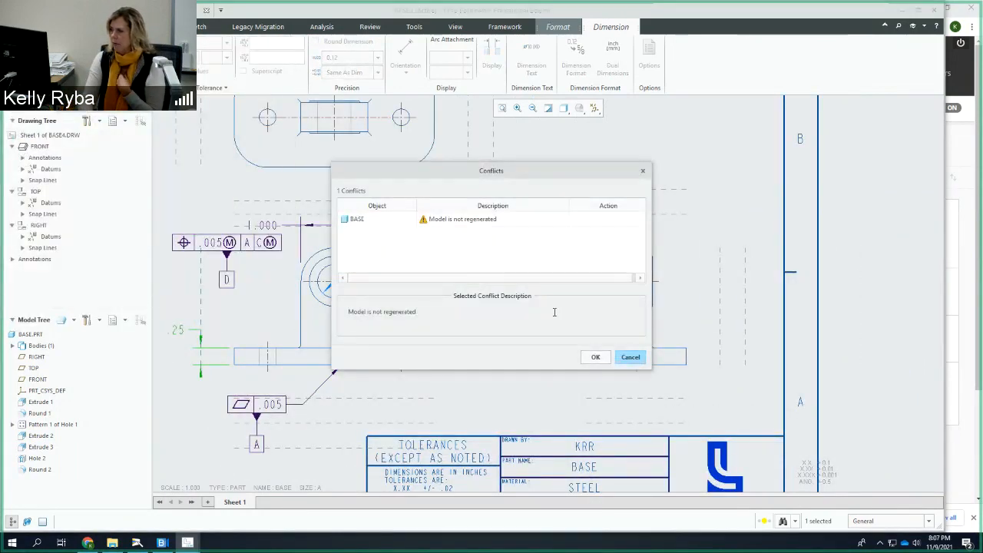
left_click(596, 358)
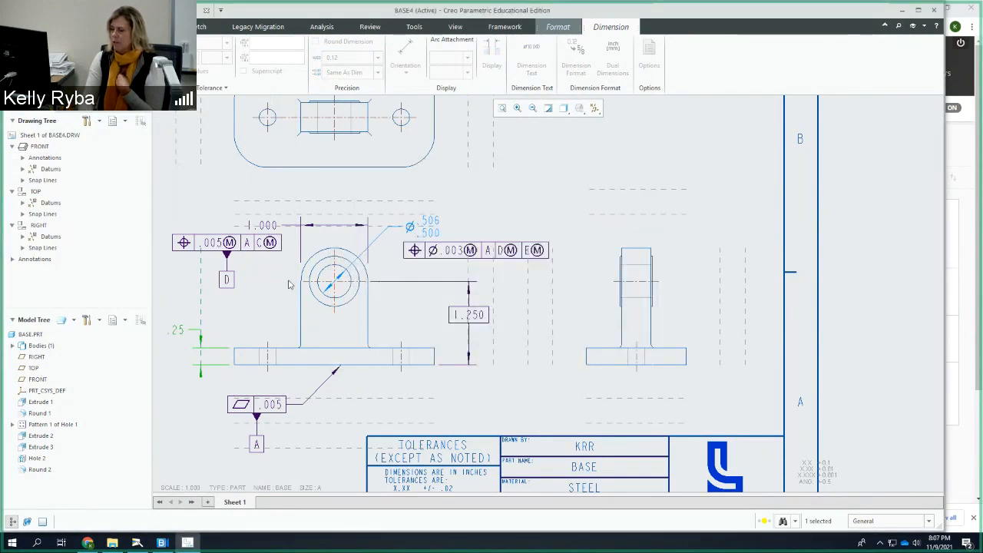
left_click(19, 27)
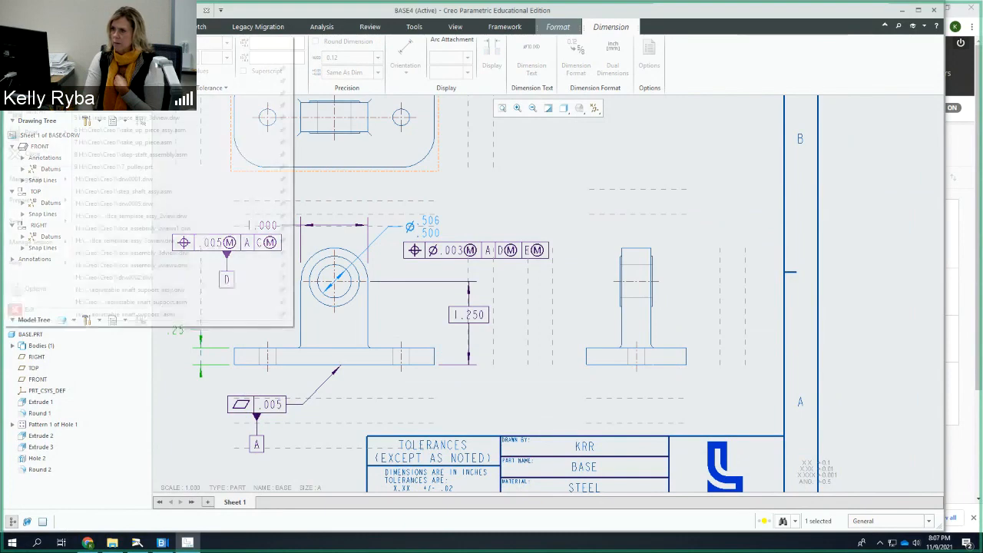
left_click(35, 91)
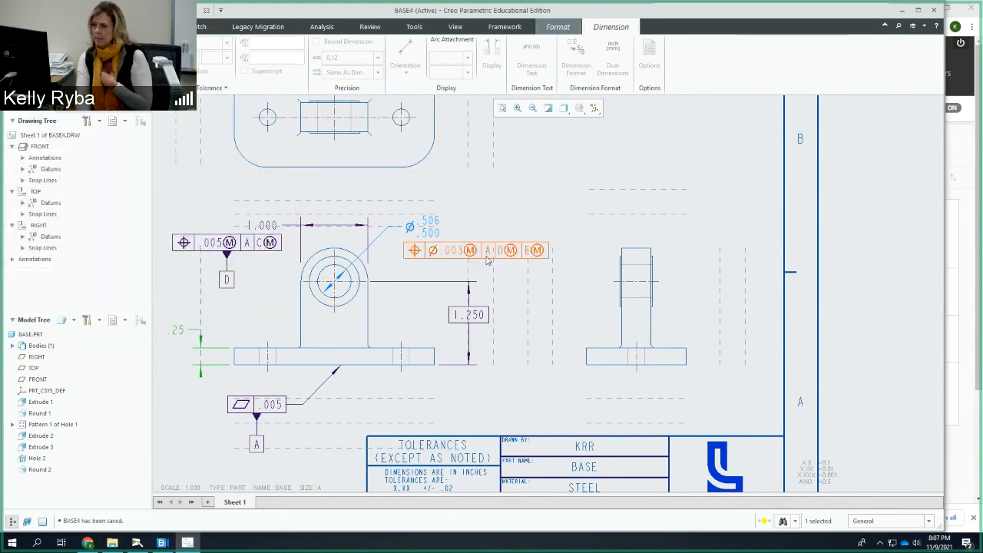
middle_click_drag(504, 259, 417, 262)
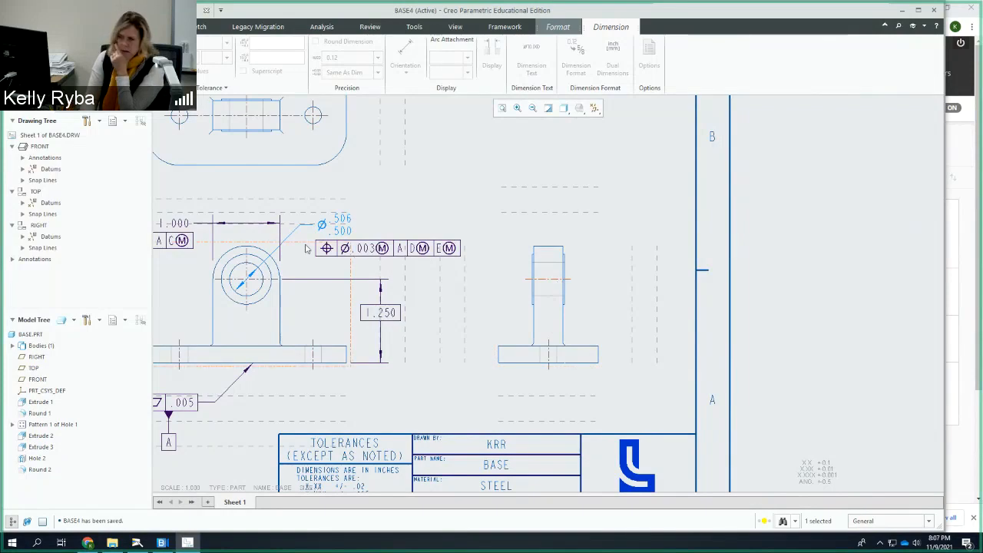
Check the guide drawing in the document camera view for the dimensions needed on the top view, and return to the BASE4 drawing
scroll(307, 249, "up", 3)
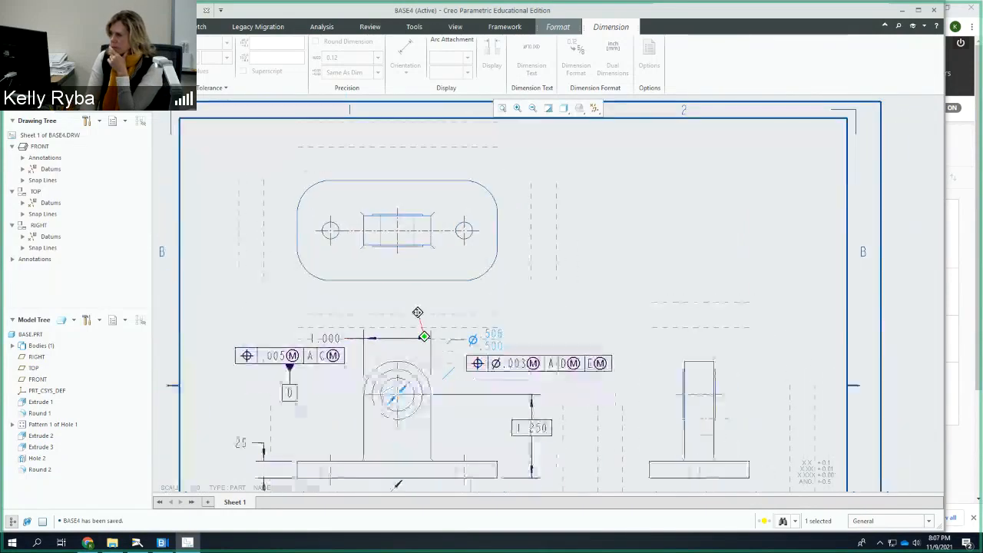
middle_click_drag(413, 323, 409, 322)
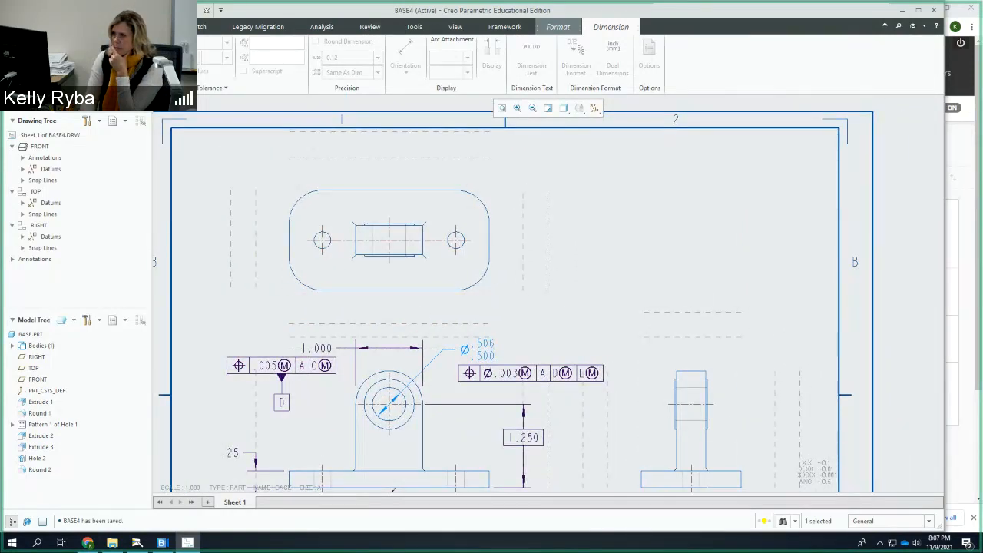
left_click(144, 26)
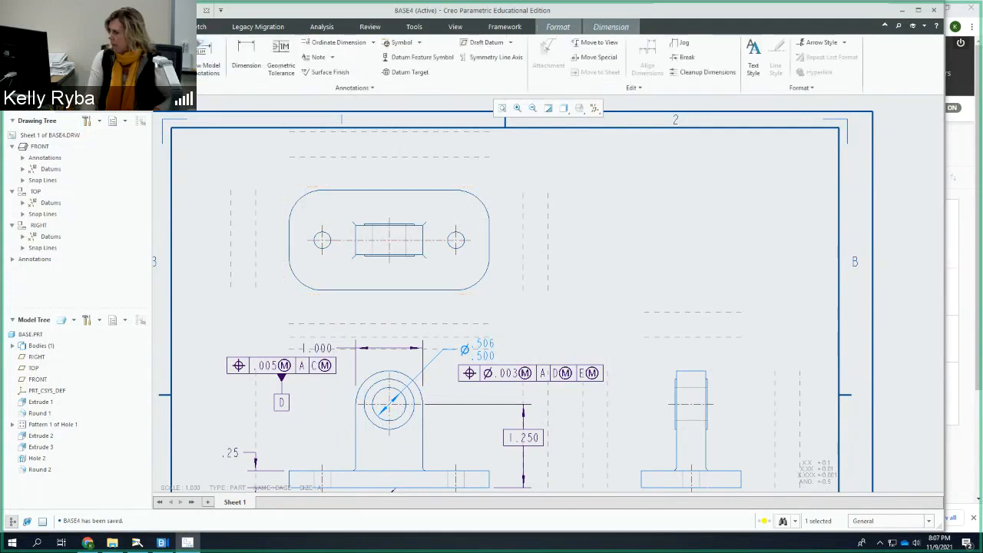
left_click(45, 524)
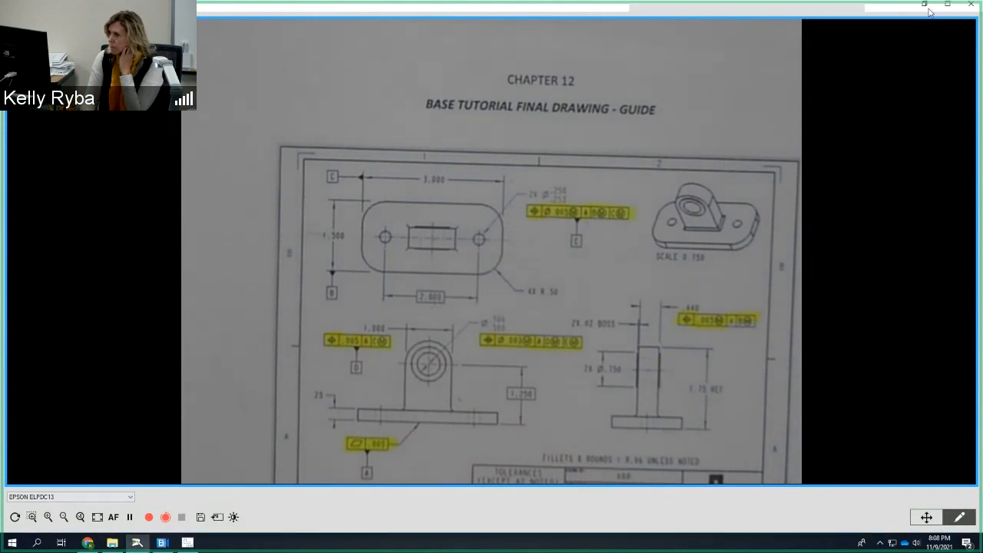
left_click(925, 8)
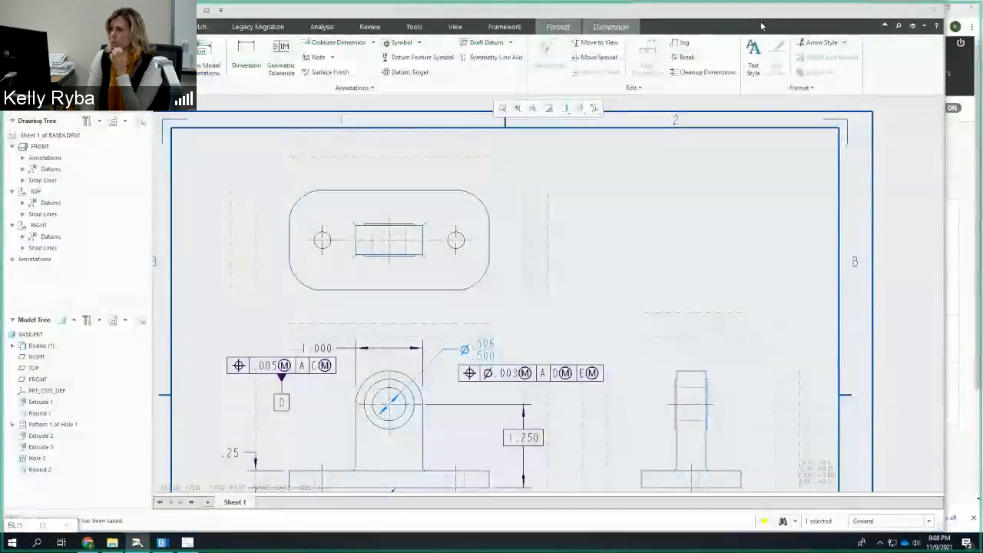
left_click(453, 271)
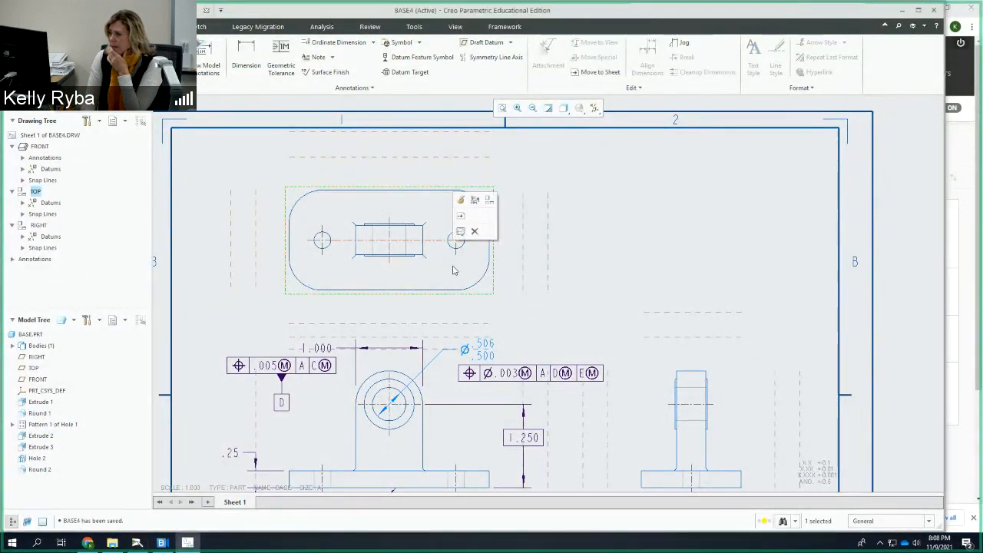
left_click(476, 200)
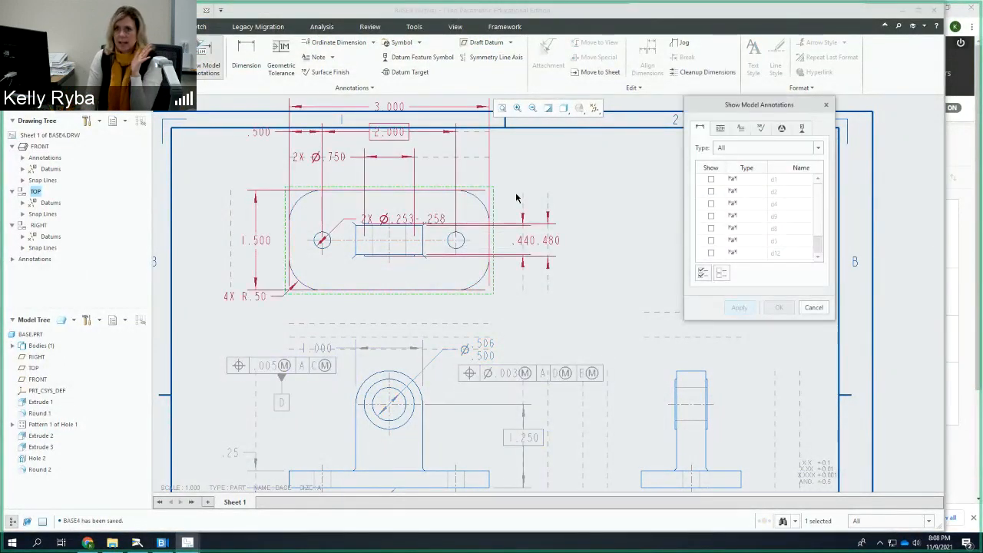
left_click(389, 107)
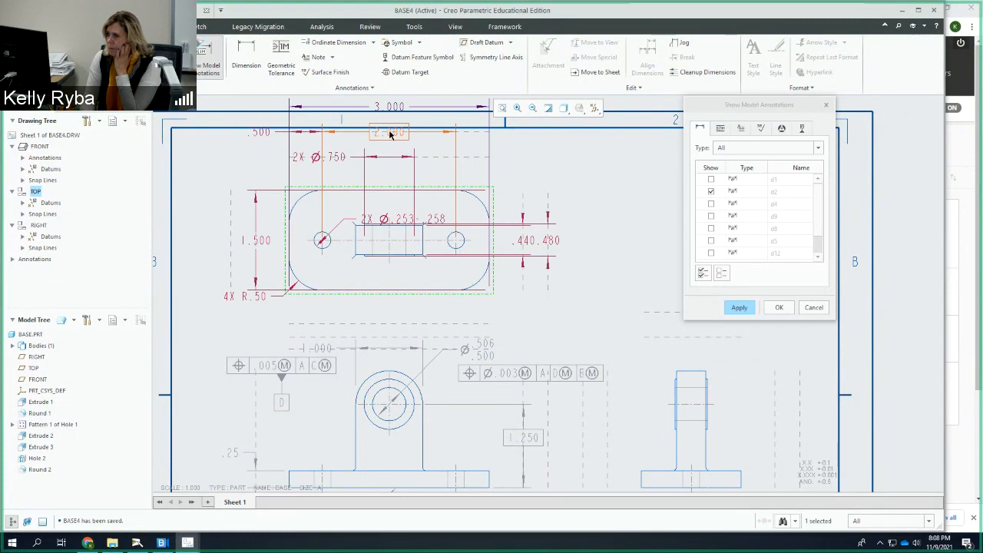
left_click(390, 132)
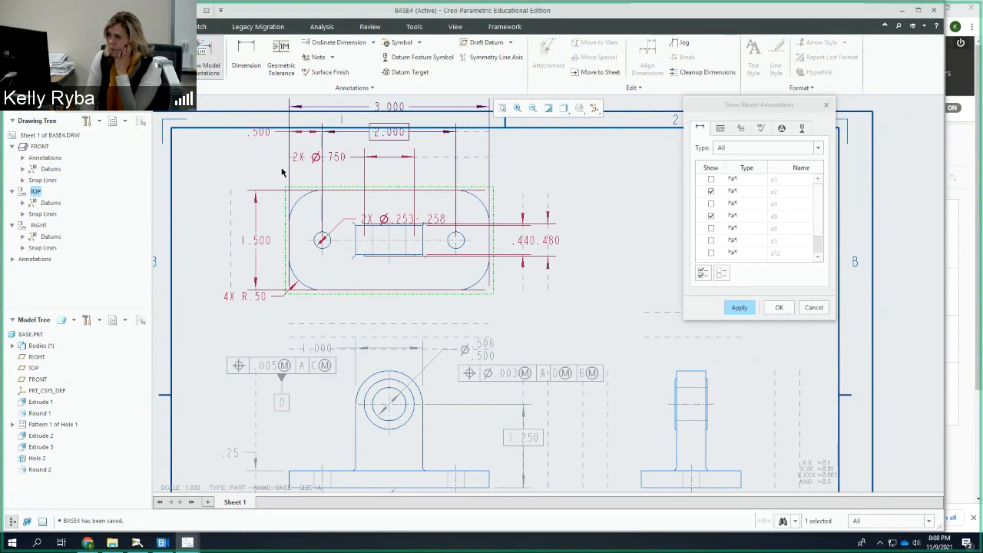
left_click(338, 159)
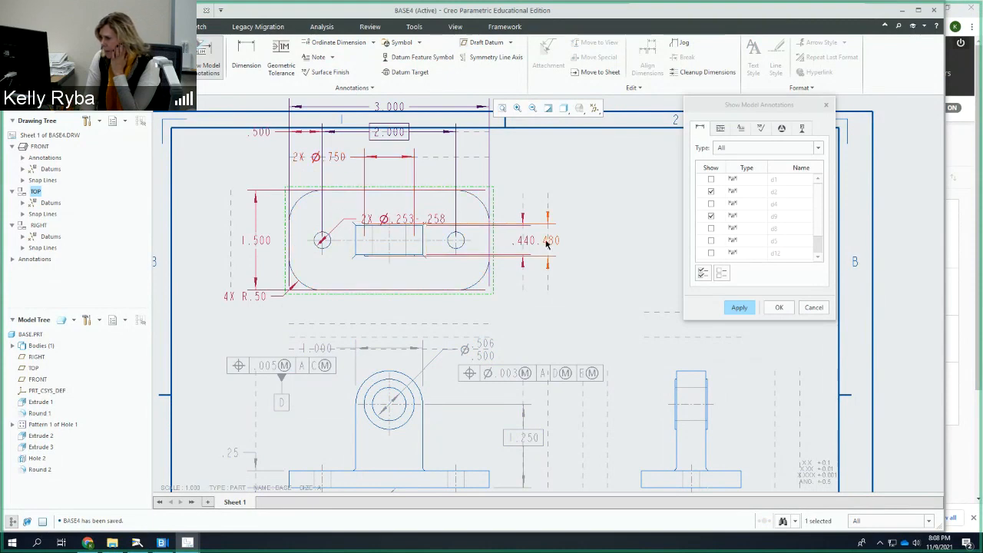
left_click(385, 221)
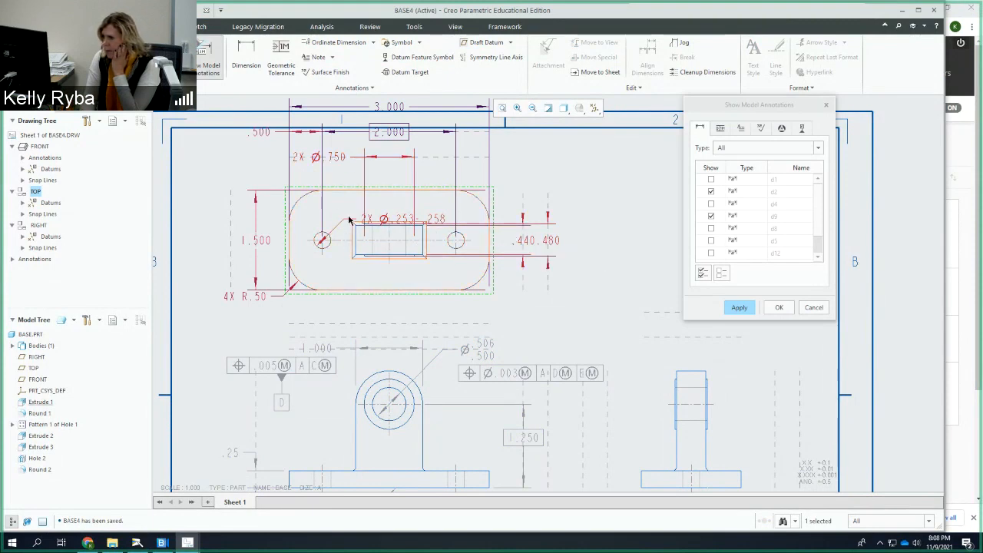
left_click(337, 228)
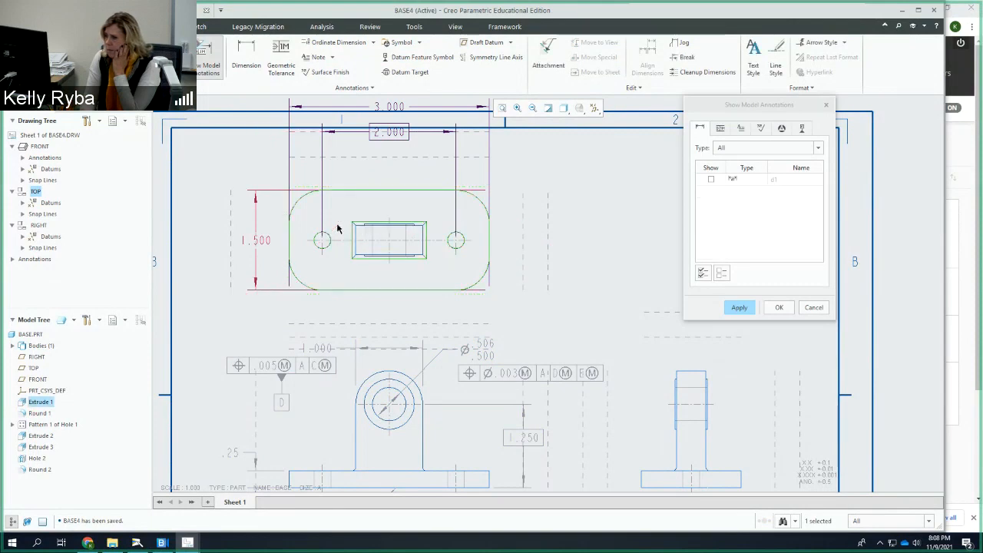
left_click(808, 311)
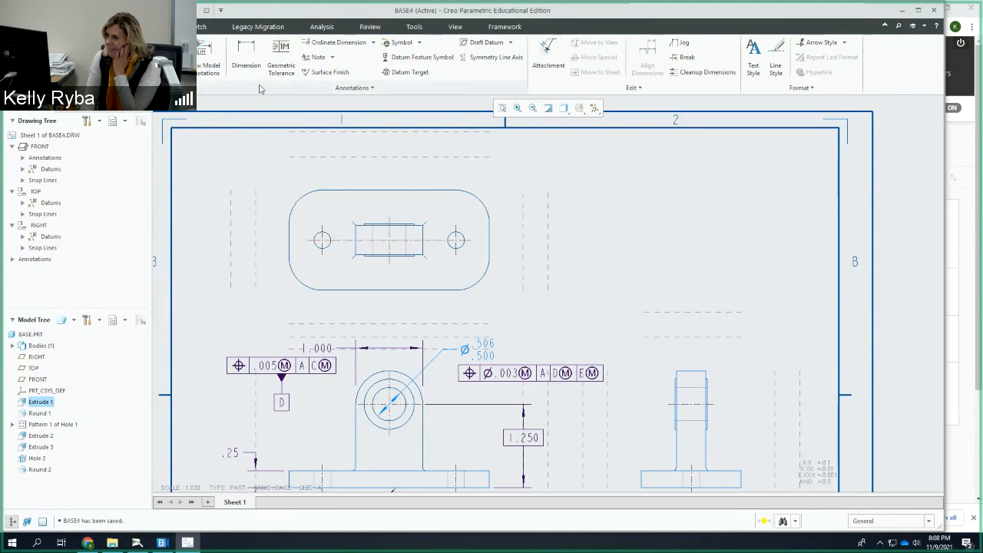
left_click(408, 239)
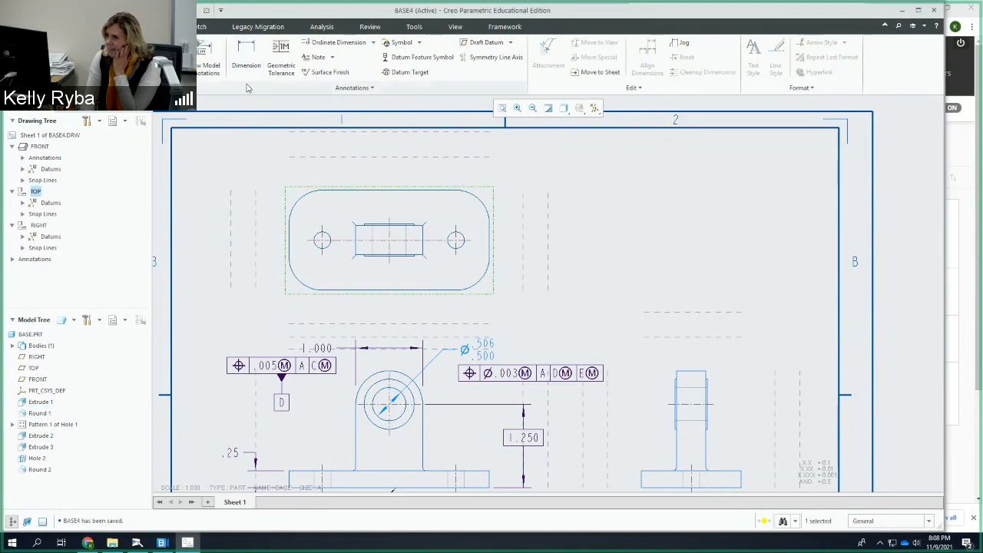
left_click(200, 66)
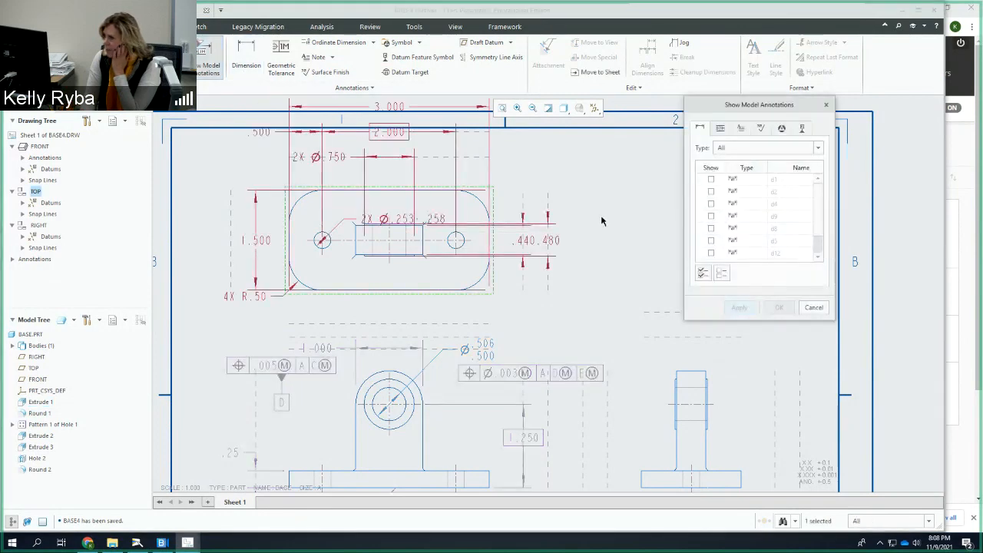
left_click(335, 229)
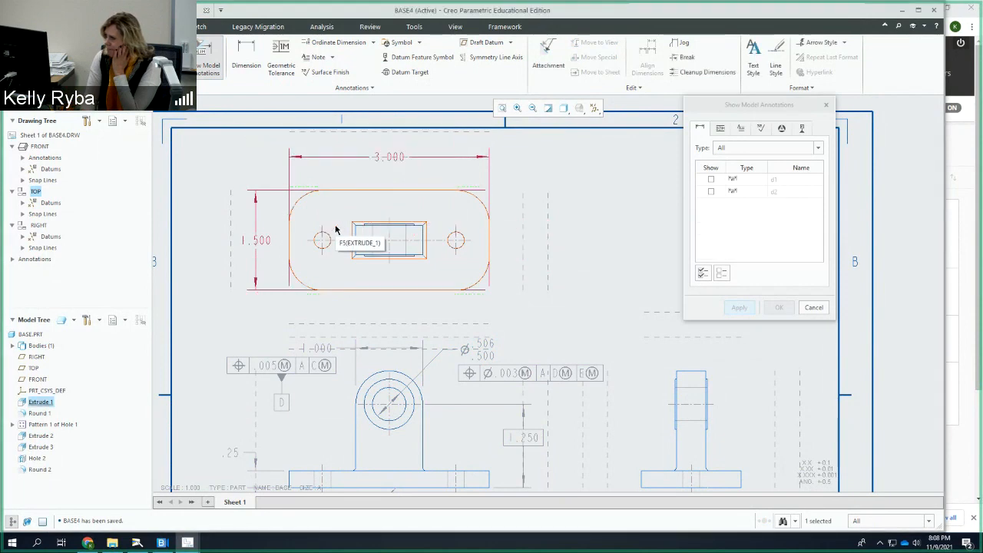
left_click(817, 308)
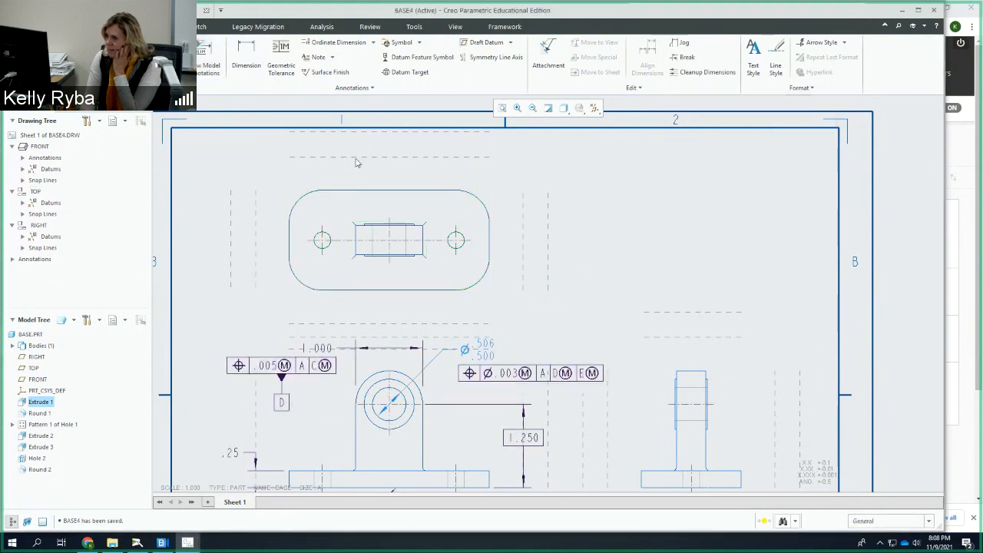
left_click(203, 65)
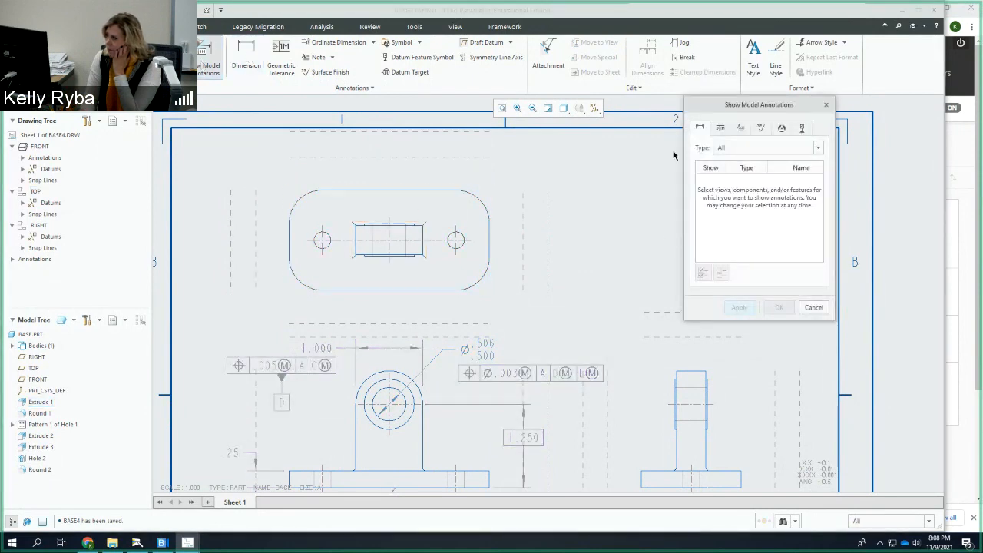
left_click(814, 308)
Show the 3.000, boxed 2.000, 1.500, 4X R.50 and 2X Ø.253-.258 model dimensions on the top view
left_click(425, 292)
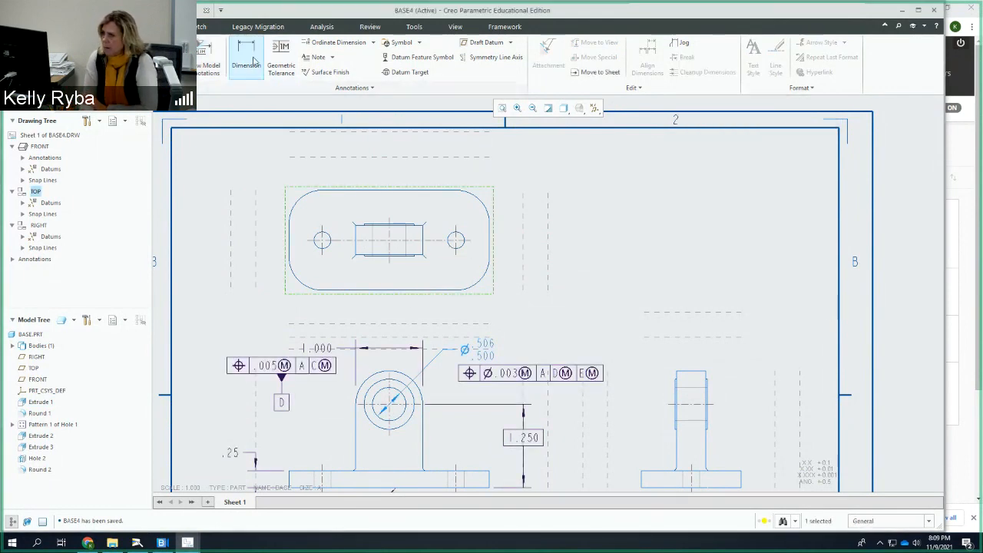
left_click(207, 63)
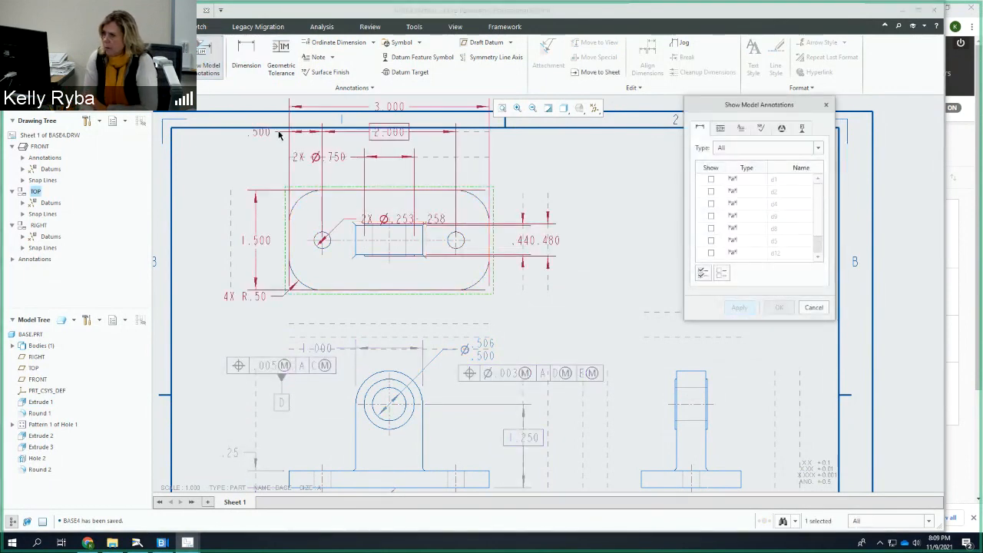
left_click(383, 107)
left_click(389, 134)
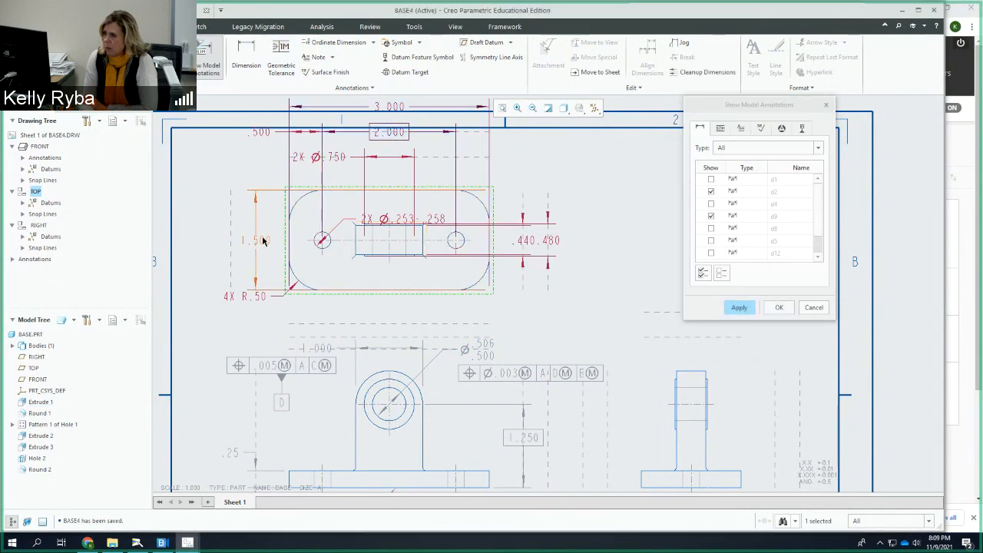
left_click(248, 298)
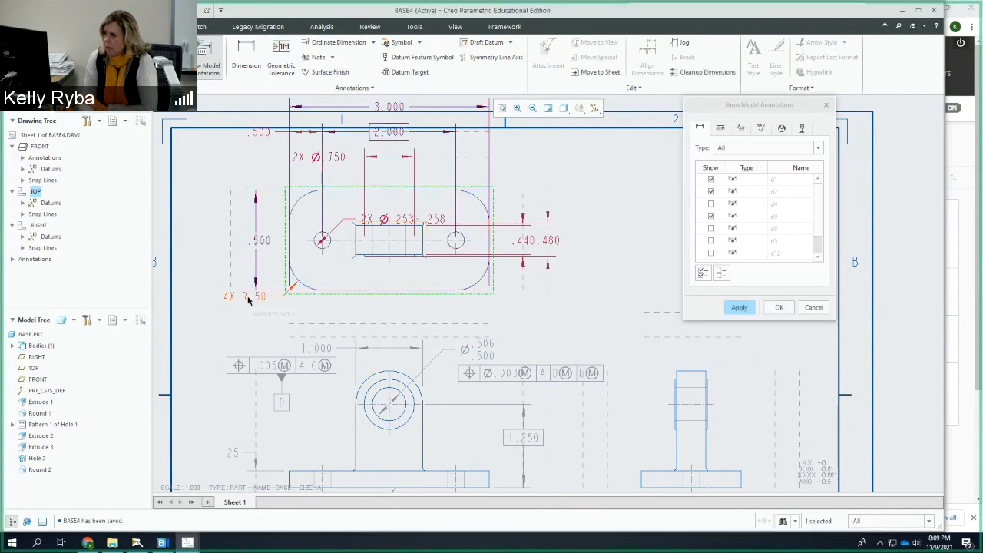
left_click(248, 299)
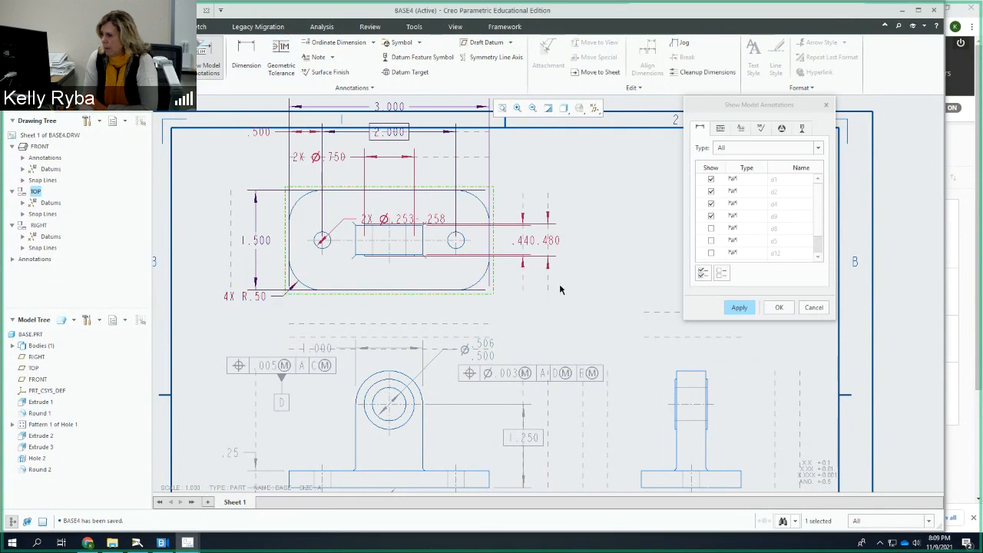
left_click(740, 307)
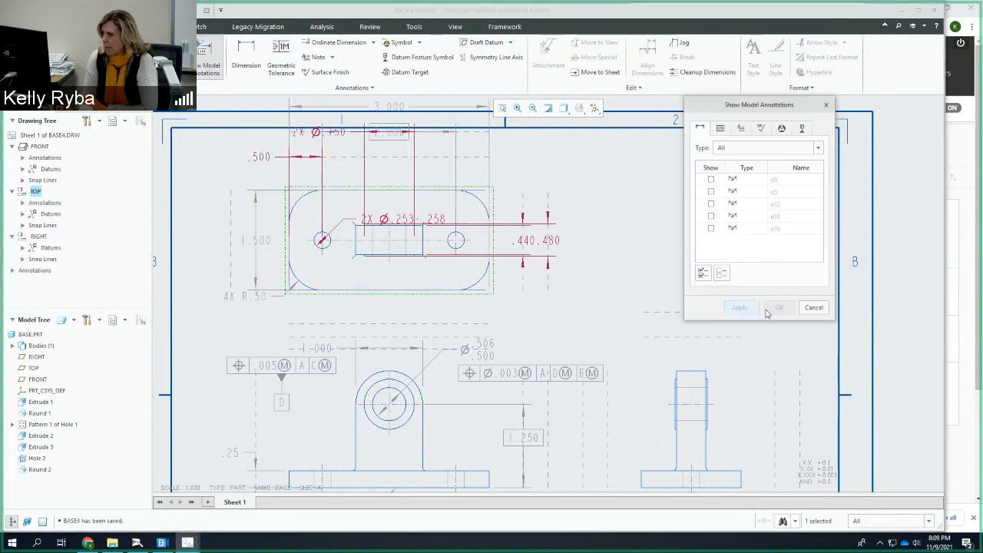
left_click(389, 221)
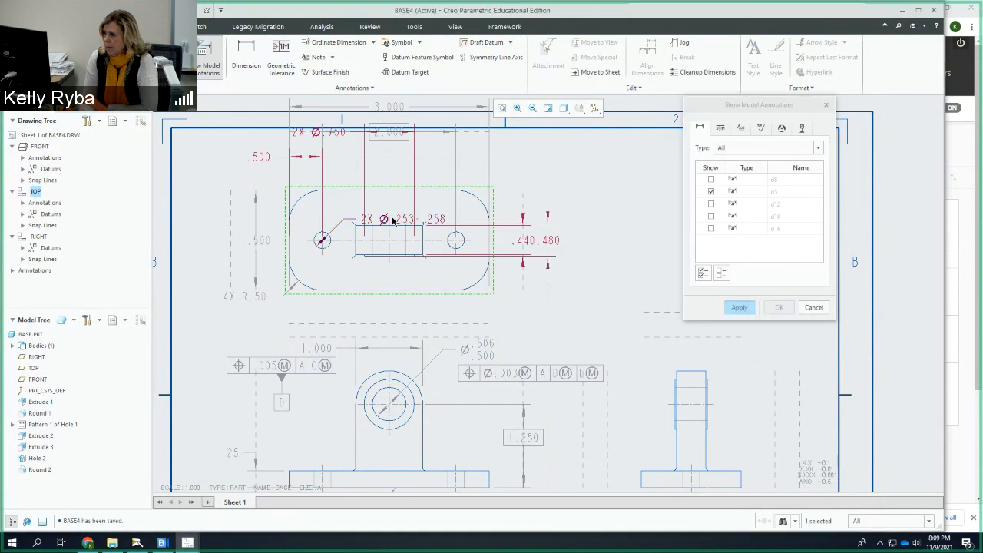
left_click(742, 308)
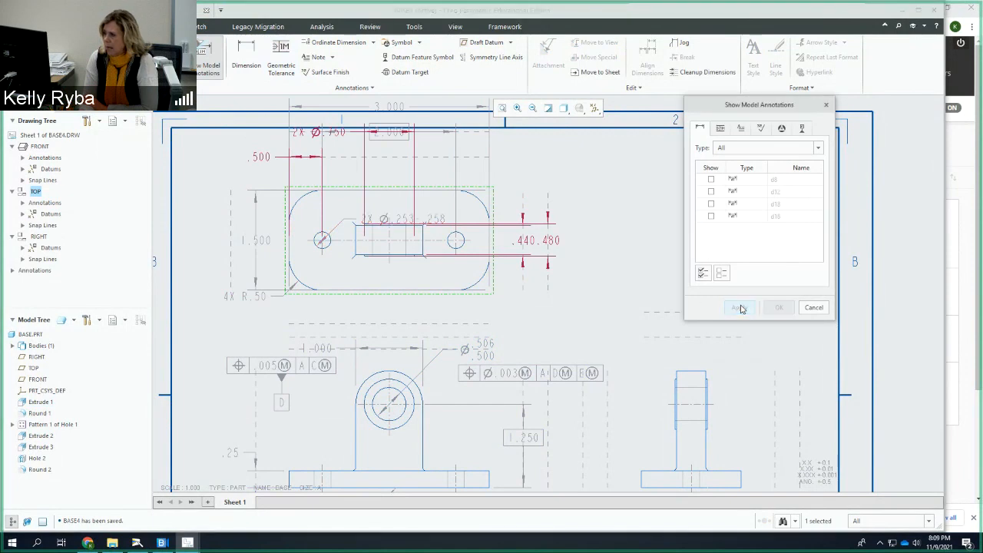
left_click(813, 308)
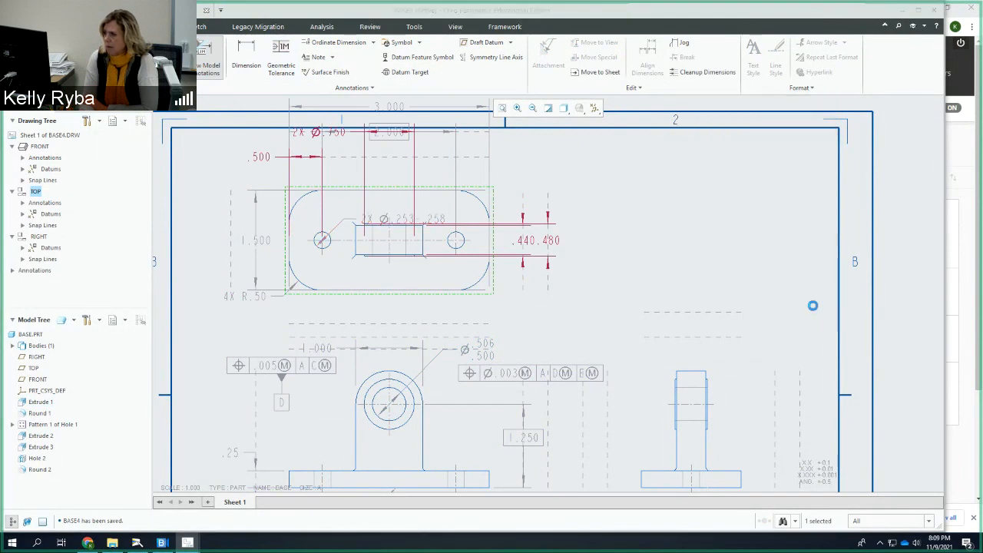
Move the 2X Ø.253-.258 hole dimension out of the top view to above the plate's upper-left corner
scroll(474, 204, "down", 3)
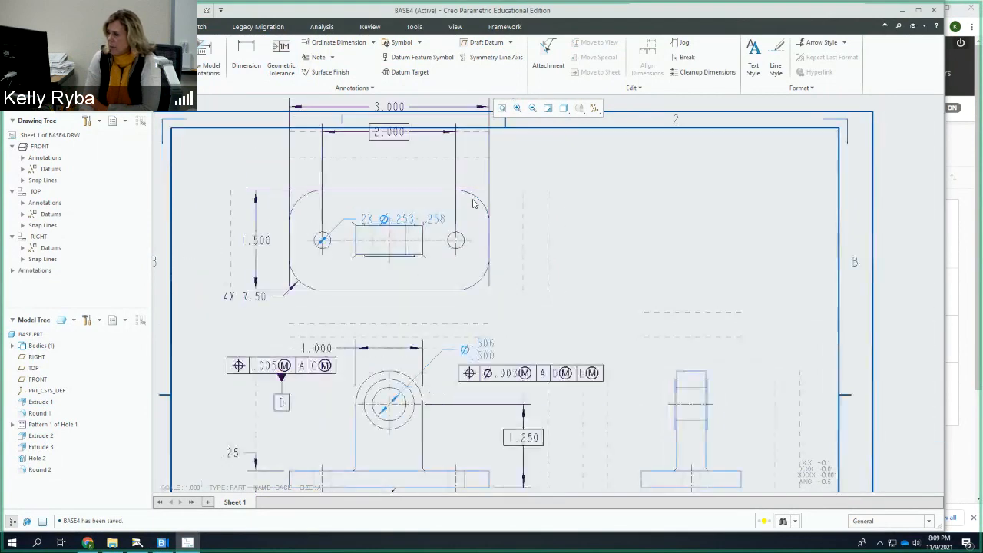
scroll(425, 244, "up", 1)
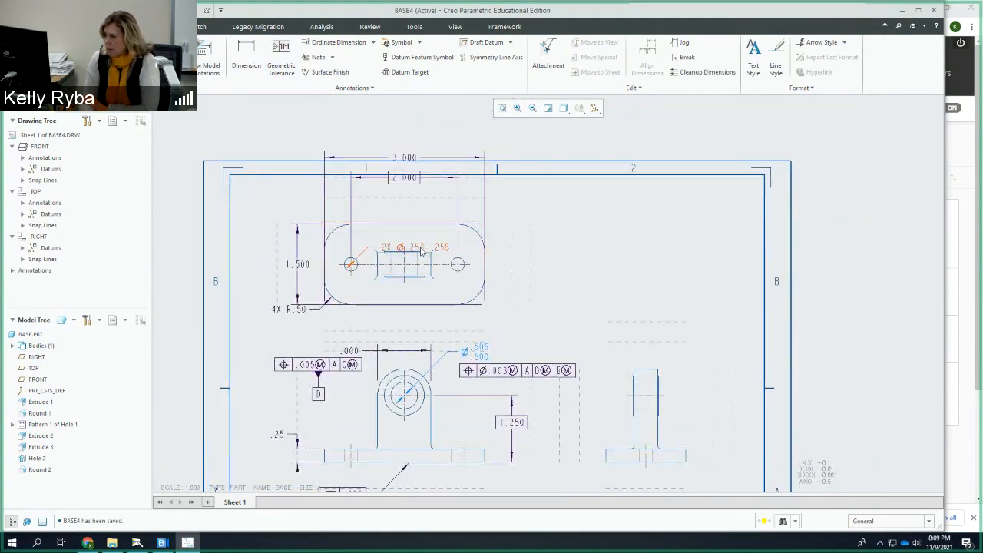
left_click(422, 247)
left_click_drag(420, 246, 375, 190)
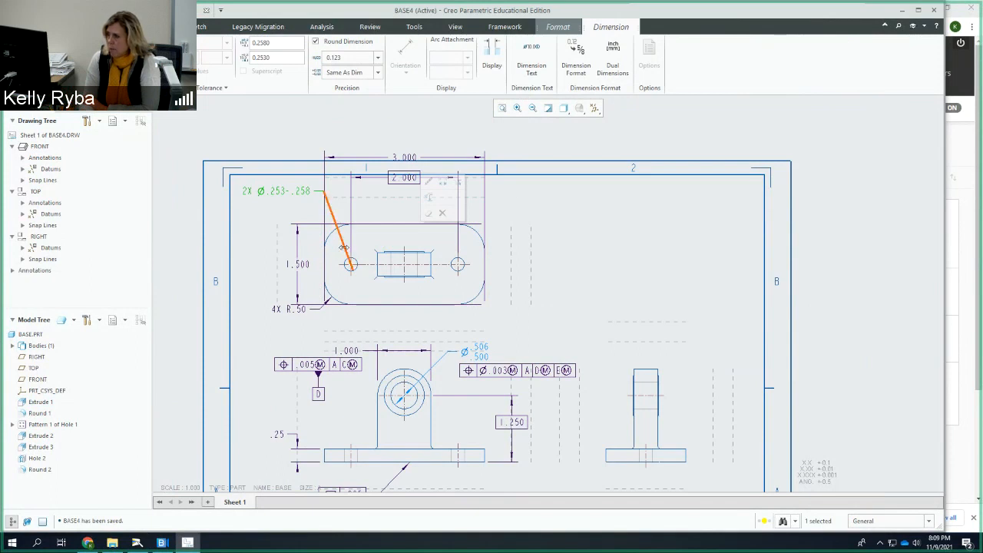
right_click(302, 192)
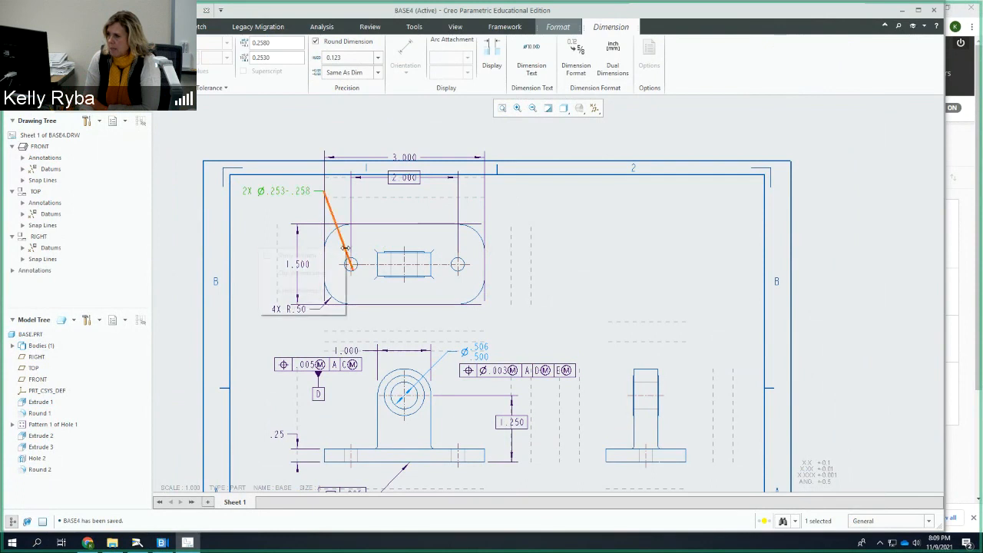
left_click(269, 198)
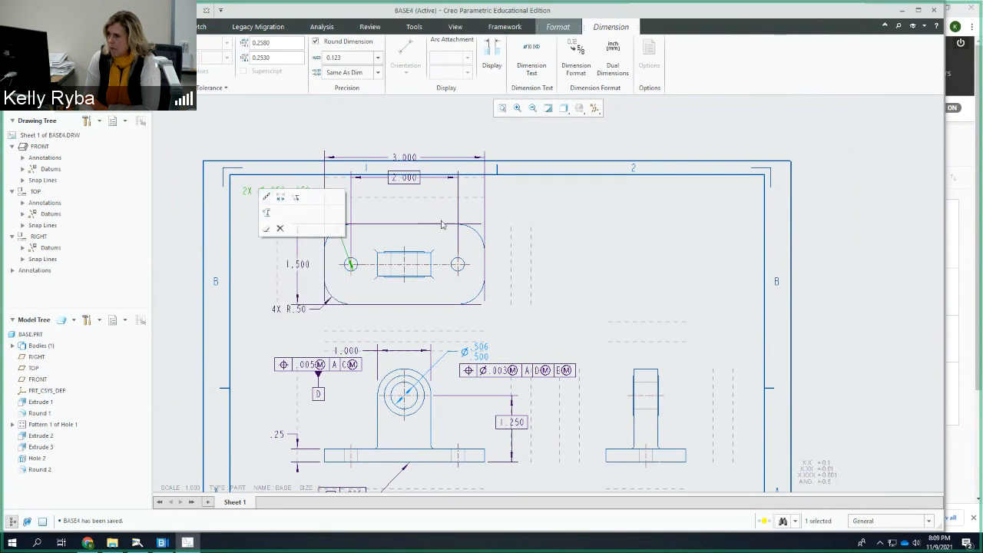
Flip the 2X Ø.253-.258 dimension's text to the right side of its leader elbow
left_click(466, 264)
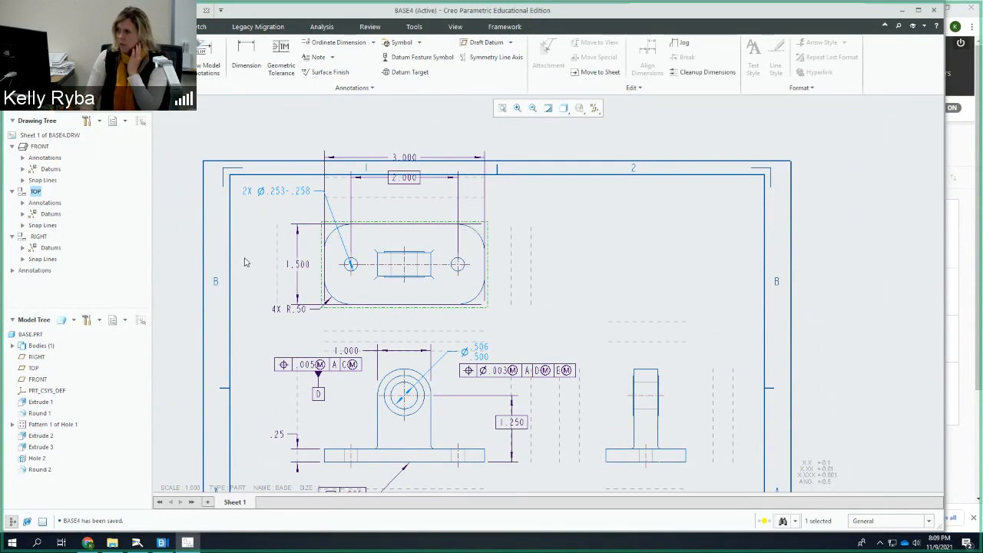
left_click(302, 194)
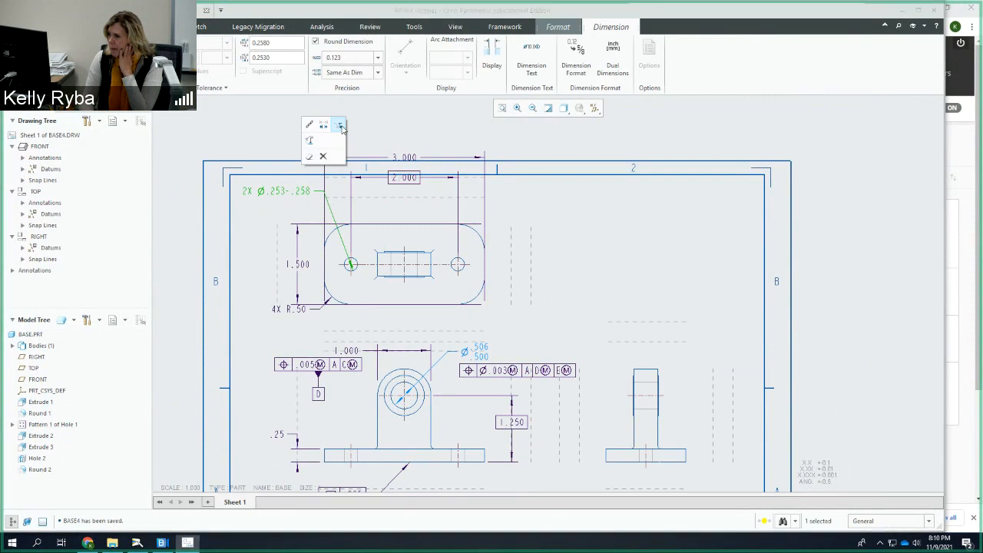
left_click(341, 129)
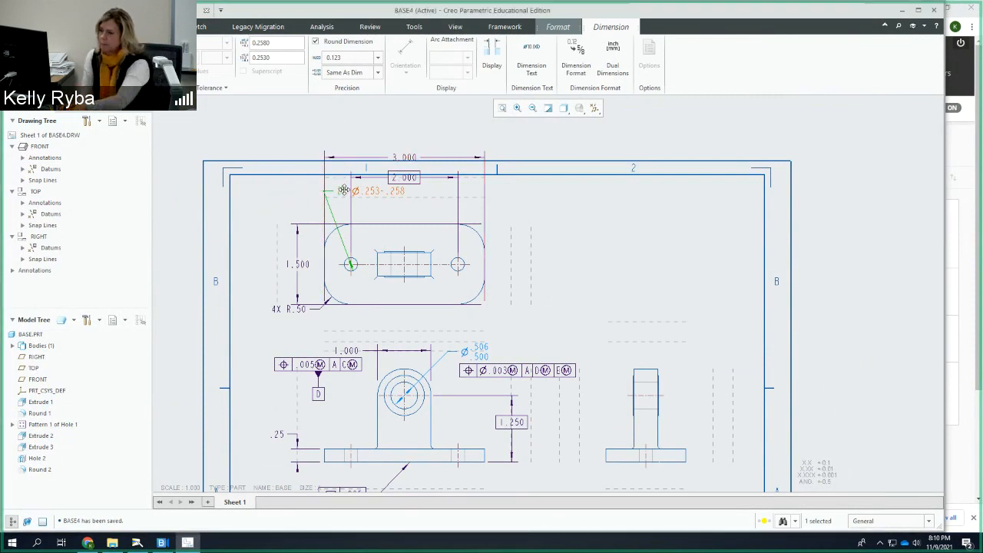
Flip the 2X Ø.253-.258 dimension's text back to the left side of its leader and its arrow to the outside of the hole
left_click(560, 204)
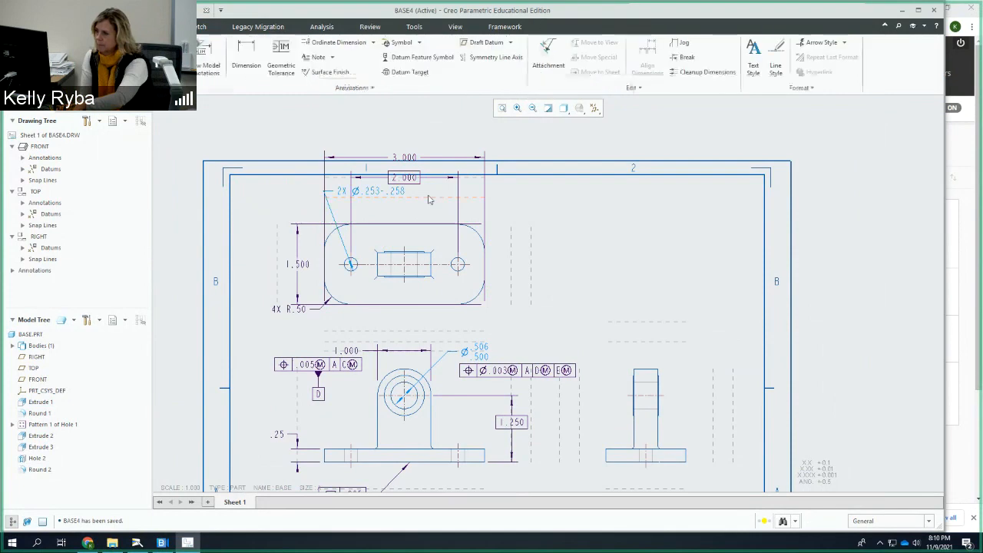
left_click(382, 191)
left_click(405, 122)
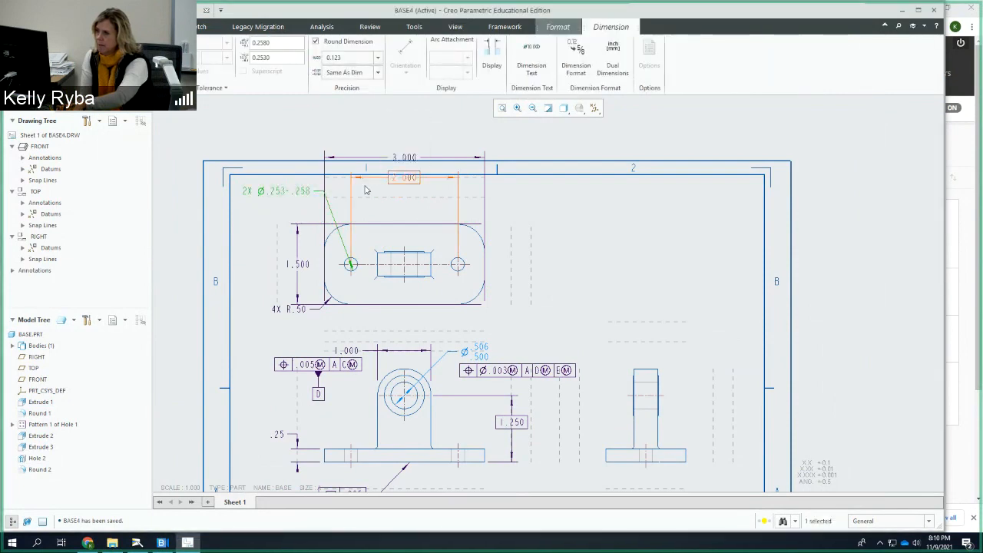
left_click(549, 228)
left_click(281, 192)
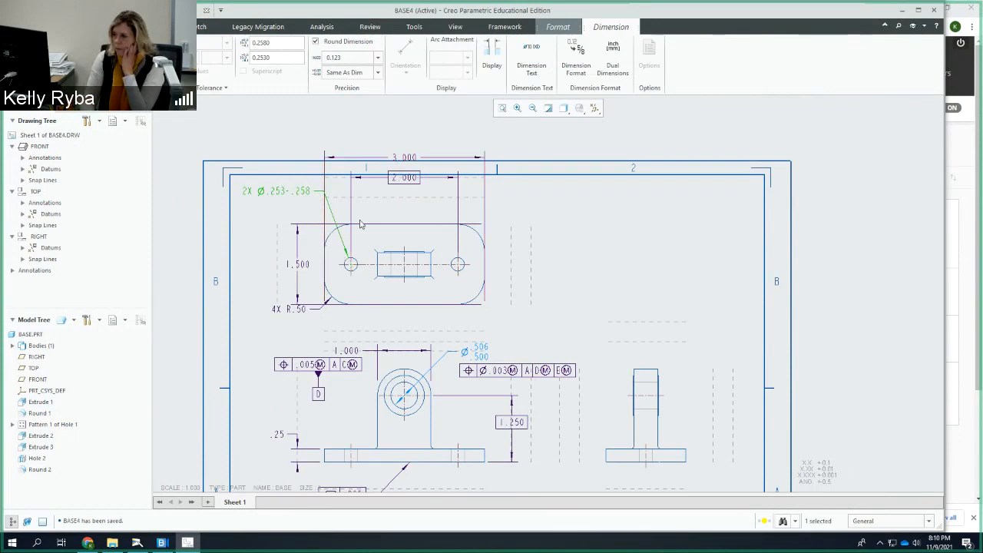
Move the boxed 2.000 hole-spacing dimension from above the plate to below it in the top view
middle_click_drag(335, 210, 336, 240)
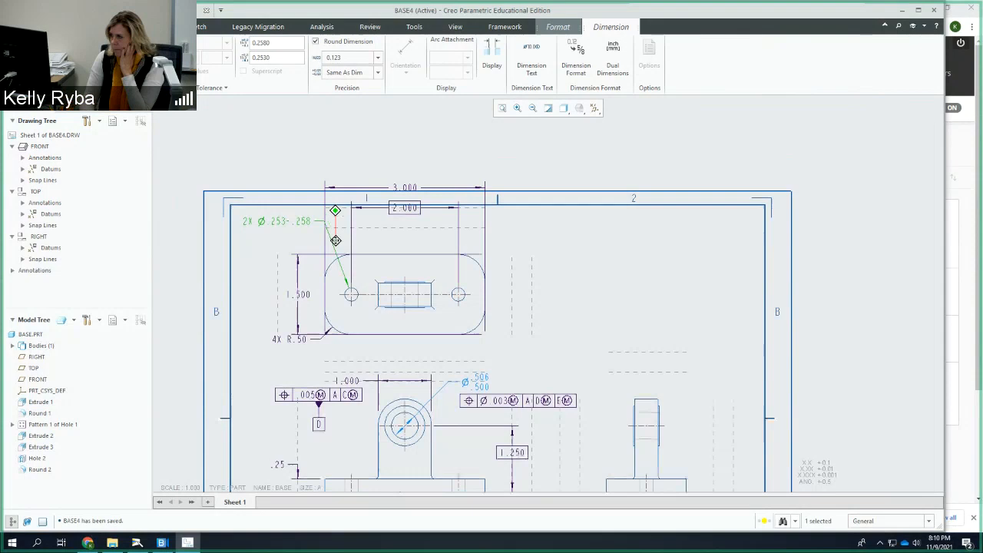
left_click(404, 209)
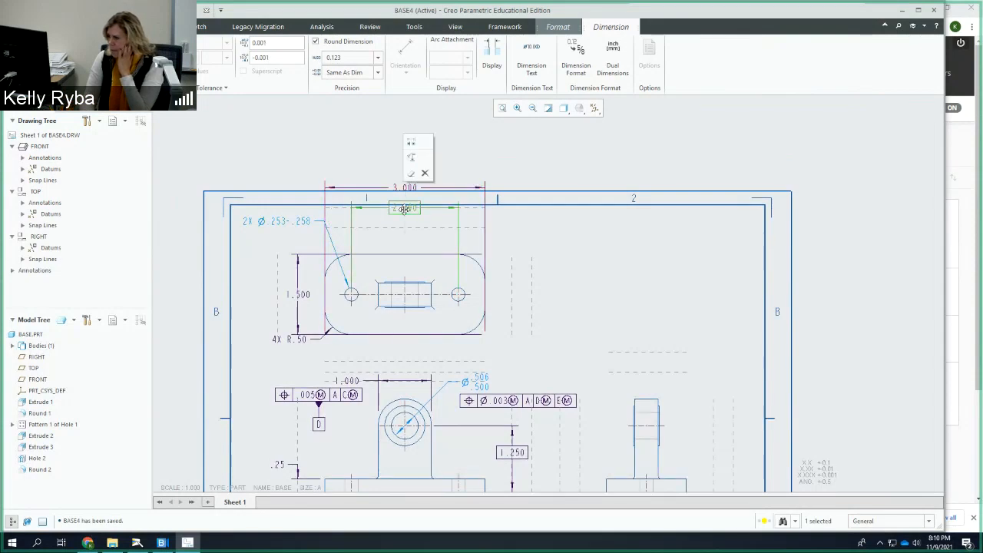
left_click_drag(405, 209, 409, 361)
key("ctrl+s")
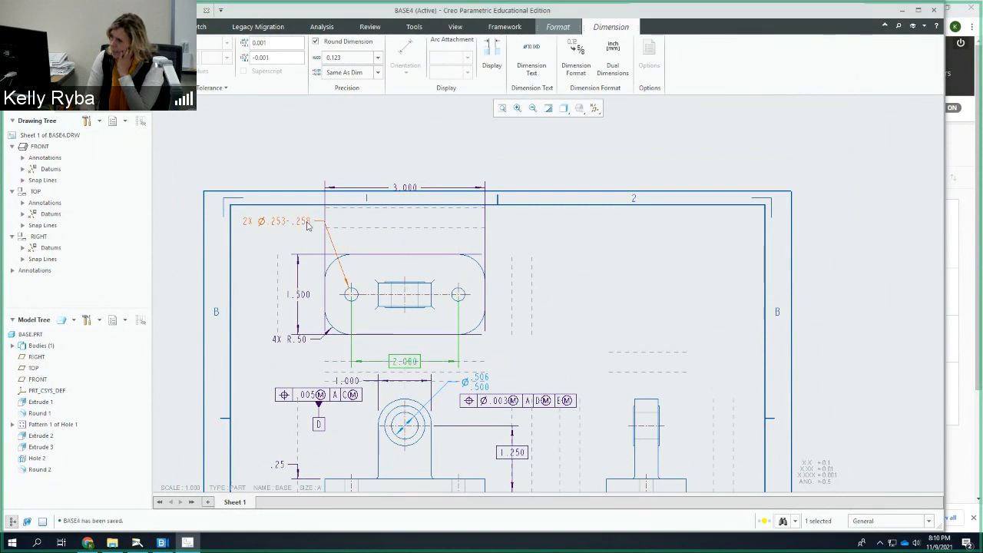
Move the 3.000 dimension closer above the plate and bring the 2X Ø.253-.258 hole dimension level with it
left_click(405, 187)
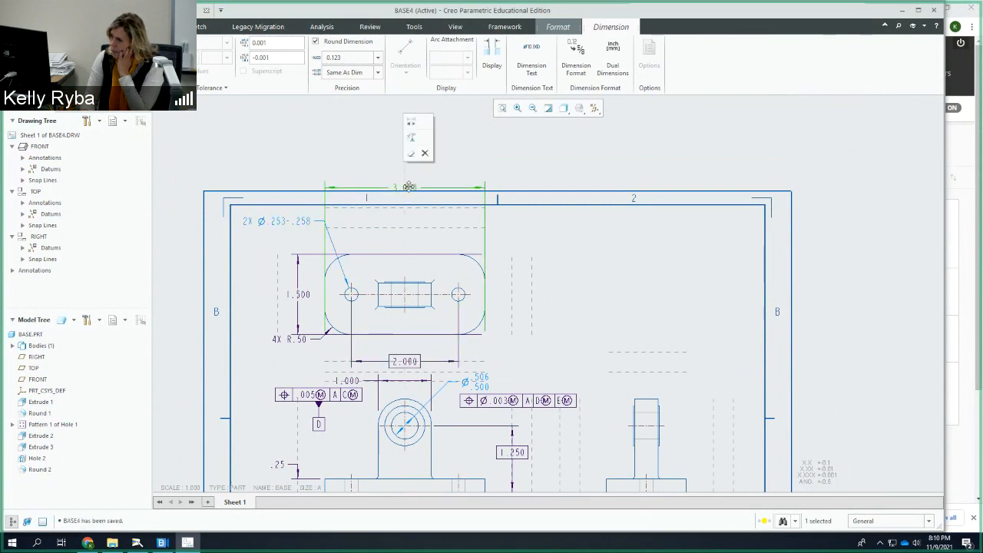
left_click_drag(408, 187, 411, 227)
key("ctrl+s")
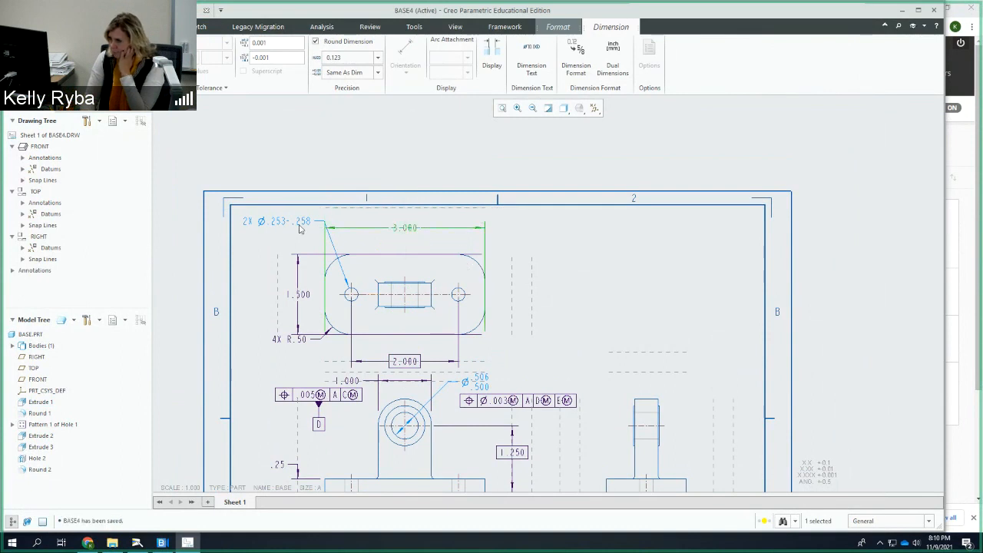
left_click(285, 221)
left_click_drag(285, 222, 279, 229)
key("ctrl+s")
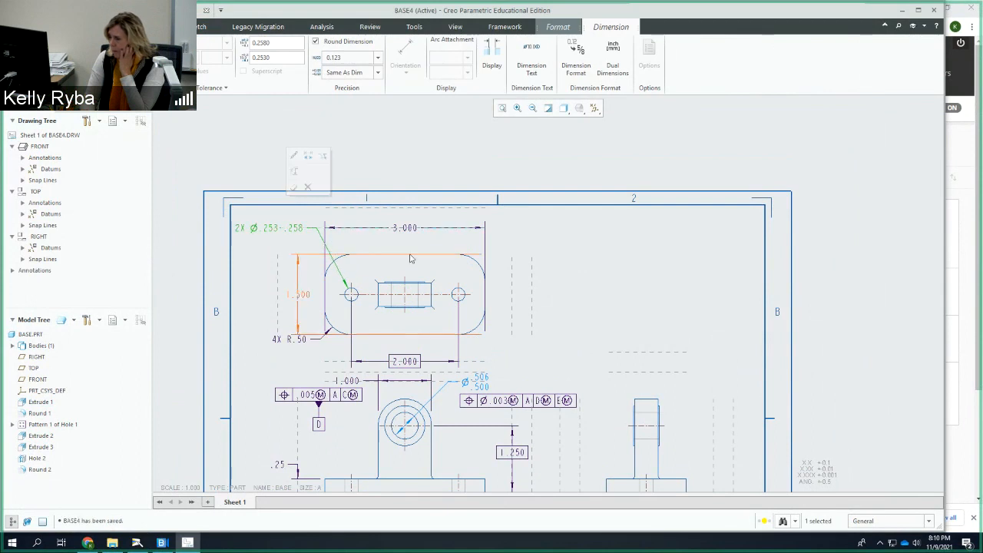
left_click(613, 252)
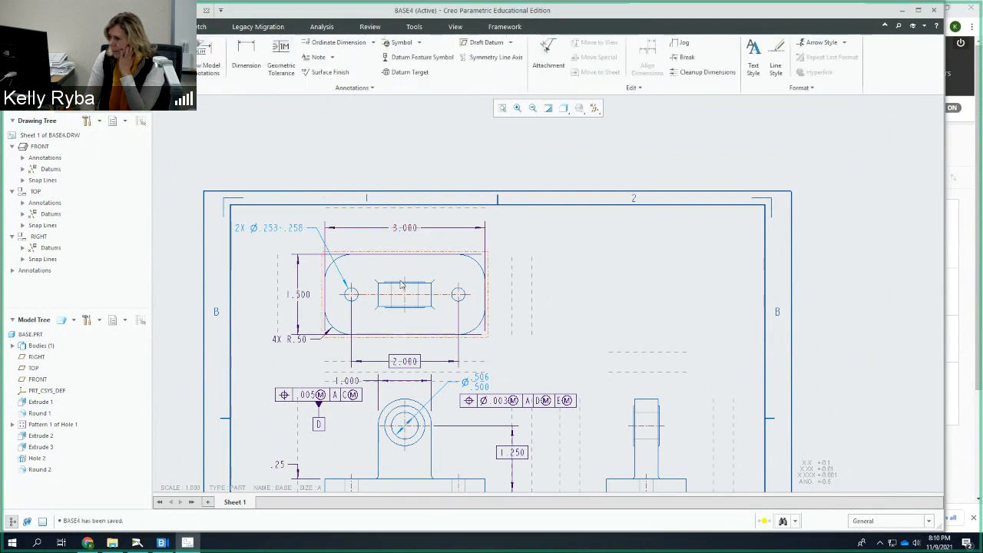
Move the 1.500 dimension to the right side of the top view and lower the 4X R.50 dimension below the plate's lower-left corner
left_click(303, 298)
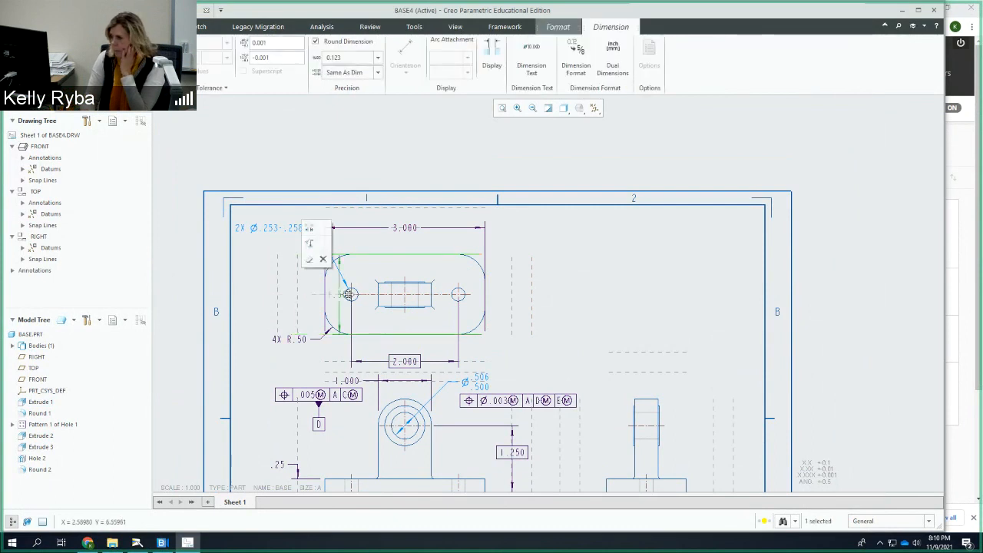
left_click_drag(303, 296, 533, 294)
key("ctrl+s")
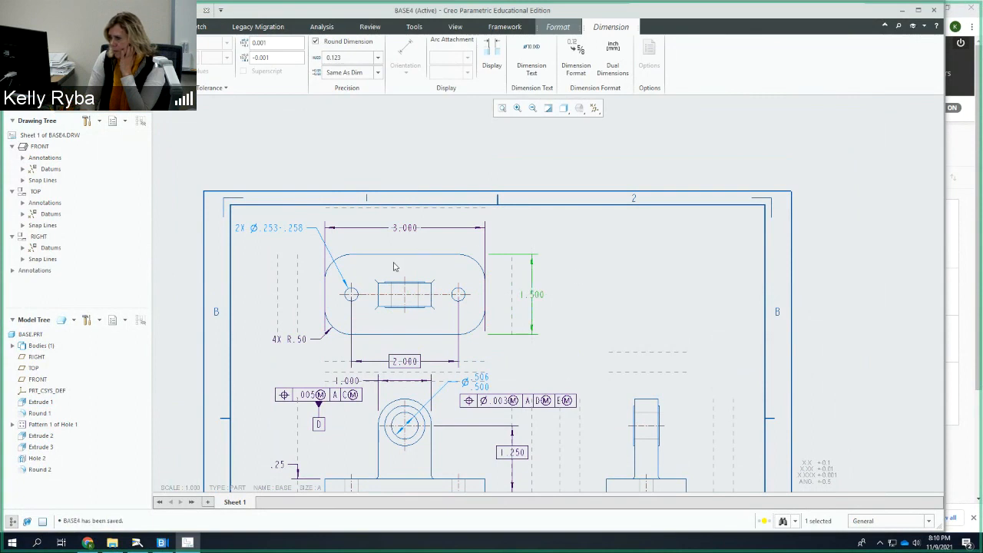
left_click(294, 342)
left_click_drag(294, 342, 290, 358)
key("ctrl+s")
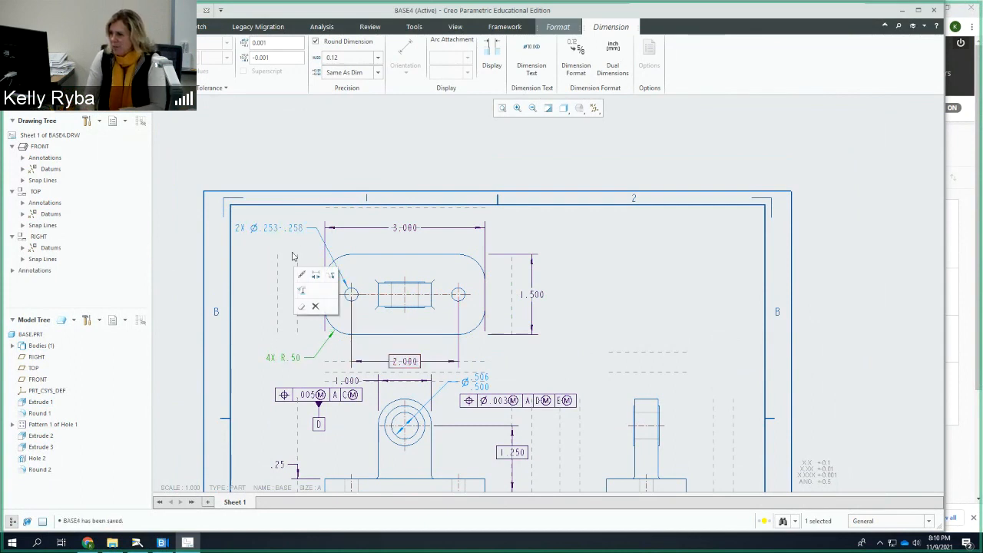
left_click(266, 274)
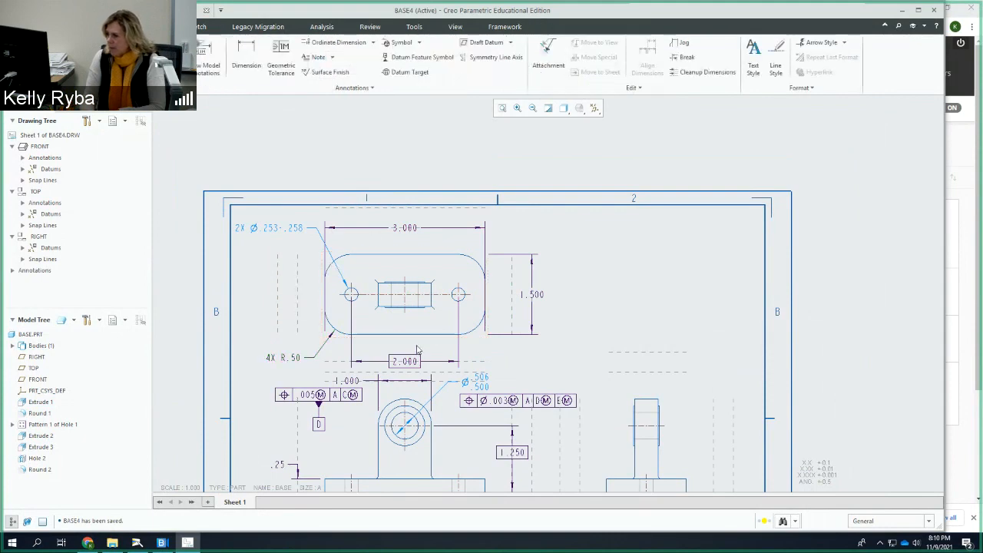
Switch to drawing layout editing and set the selection filter to General
scroll(414, 336, "down", 2)
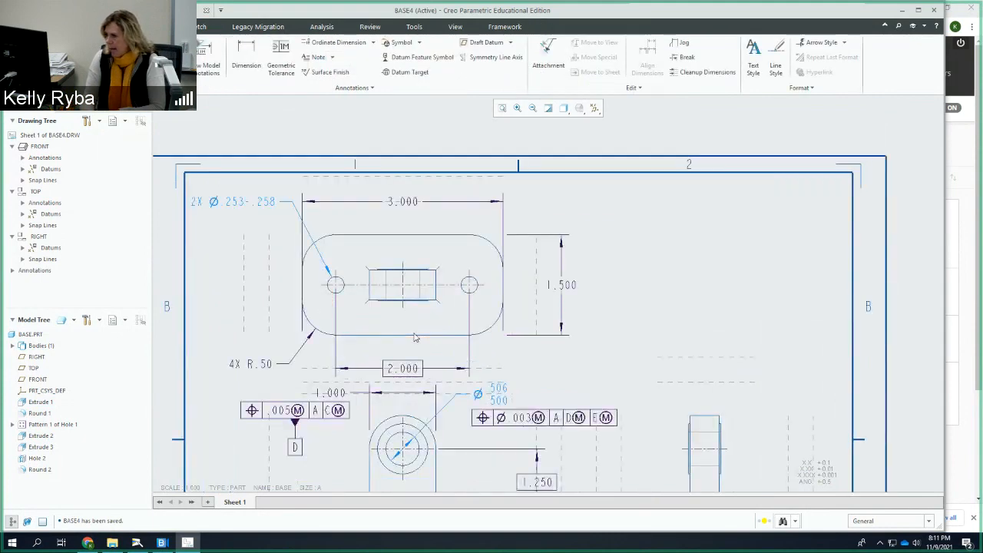
scroll(414, 337, "up", 1)
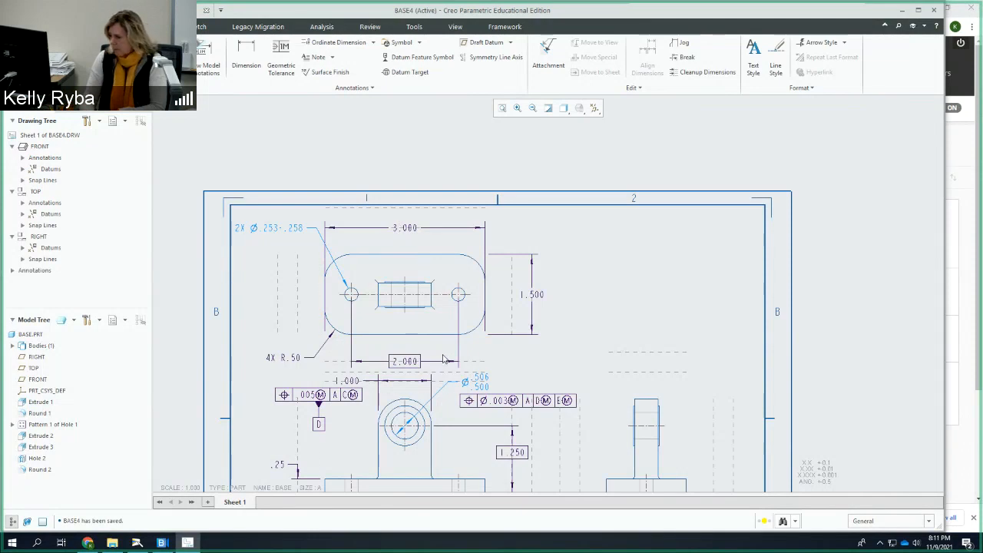
middle_click_drag(444, 359, 435, 269)
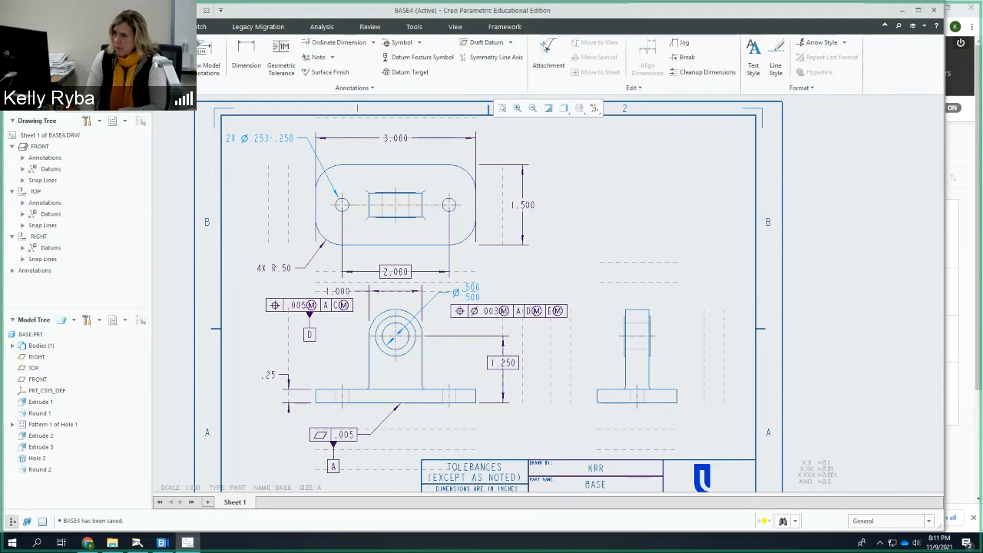
left_click(53, 27)
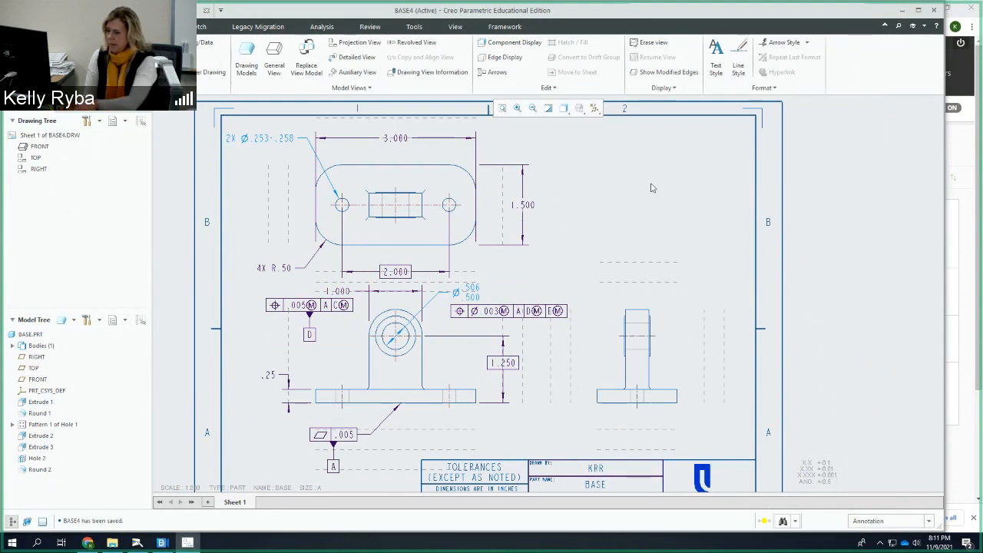
scroll(555, 293, "down", 2)
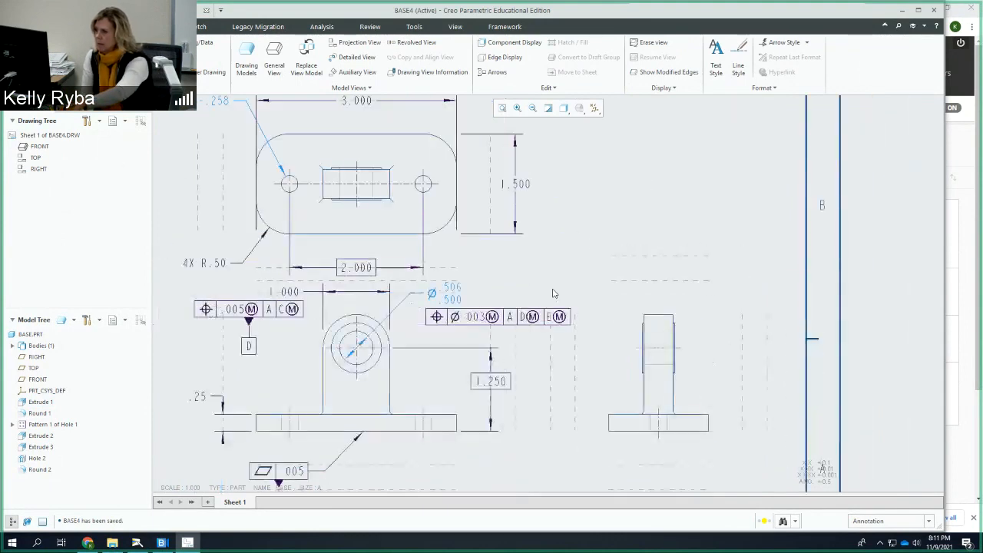
scroll(554, 293, "up", 2)
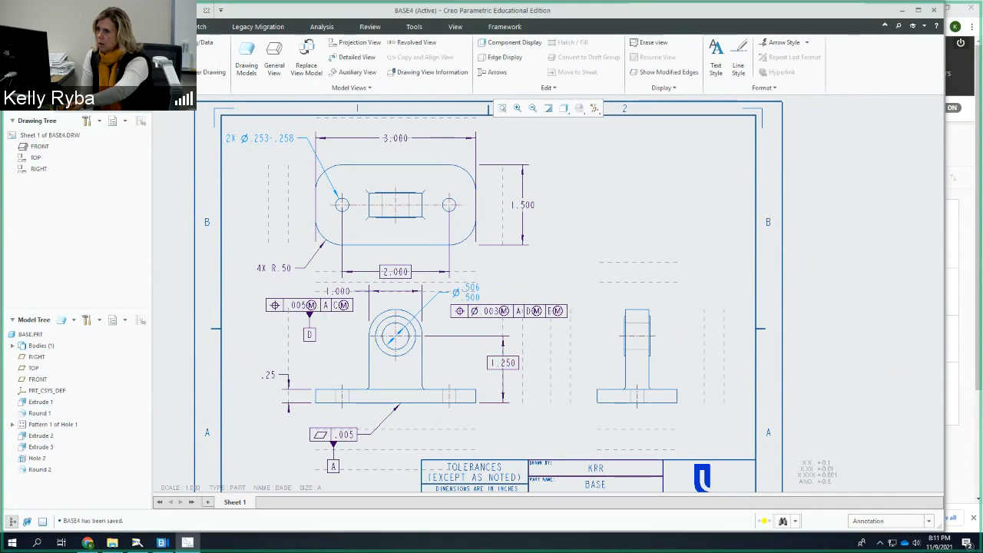
left_click(148, 27)
left_click(50, 27)
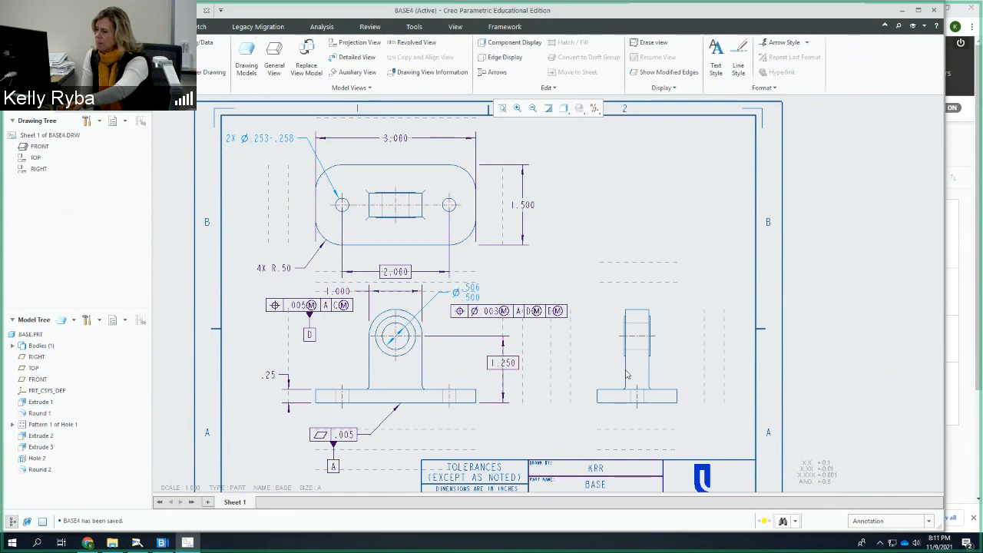
left_click(931, 523)
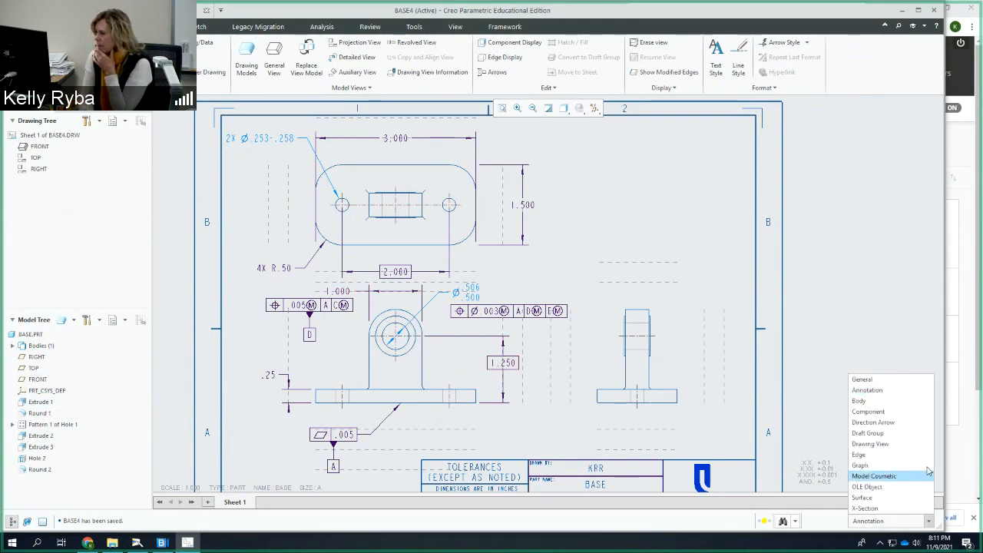
left_click(888, 379)
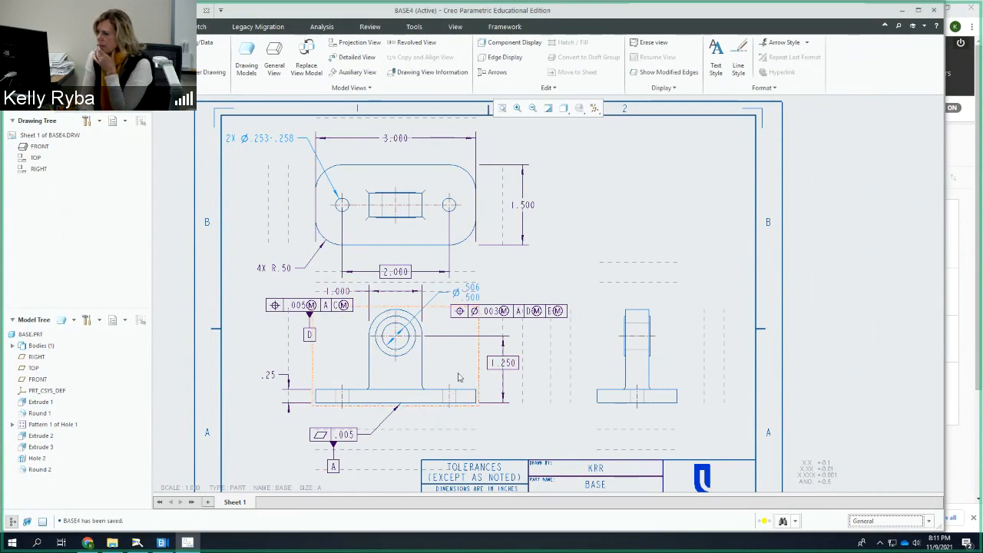
Move the front view slightly down to widen its gap to the top view's boxed 2.000 dimension
left_click(457, 377)
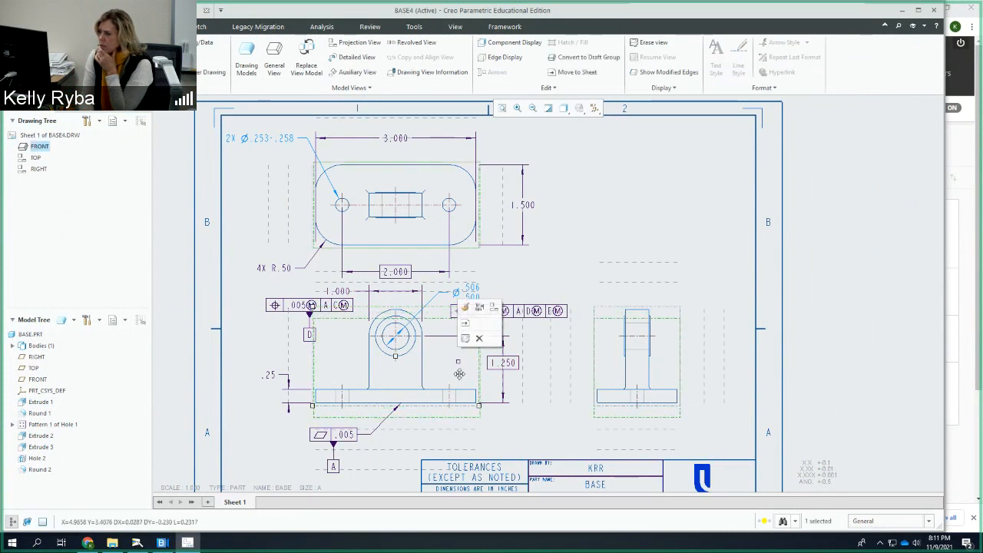
left_click_drag(458, 378, 458, 393)
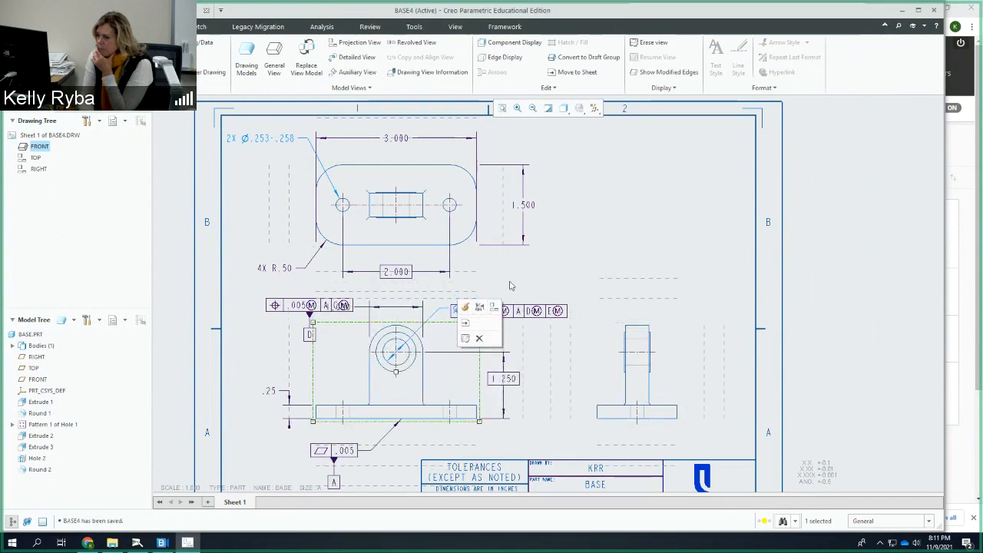
key("ctrl+s")
Move the Ø.003 position tolerance frame below the Ø.506/.500 dimension and select the overlapping .005 position tolerance frame
mouse_move(506, 363)
middle_mouse_down()
mouse_move(491, 286)
mouse_move(476, 315)
middle_mouse_up()
scroll(403, 268, "up", 1)
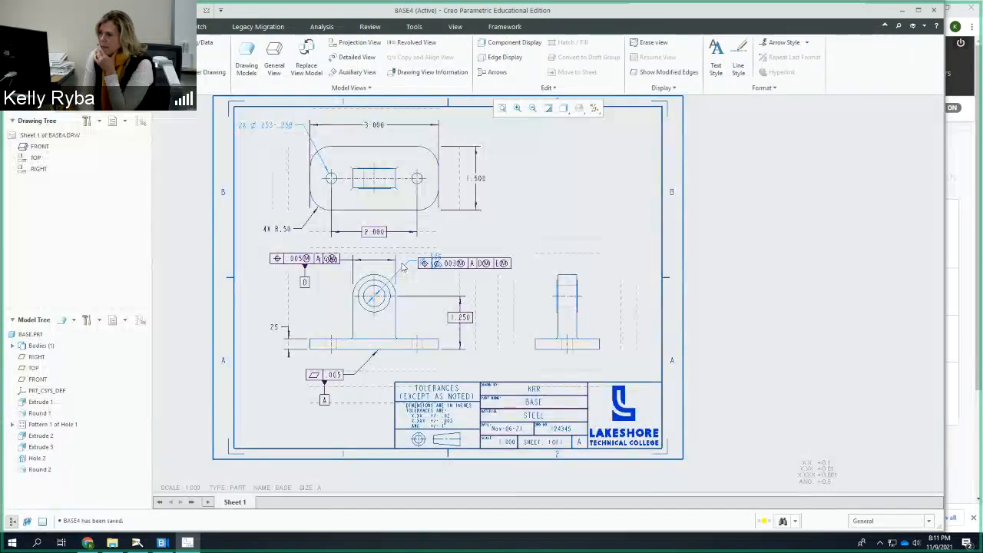
scroll(403, 267, "down", 1)
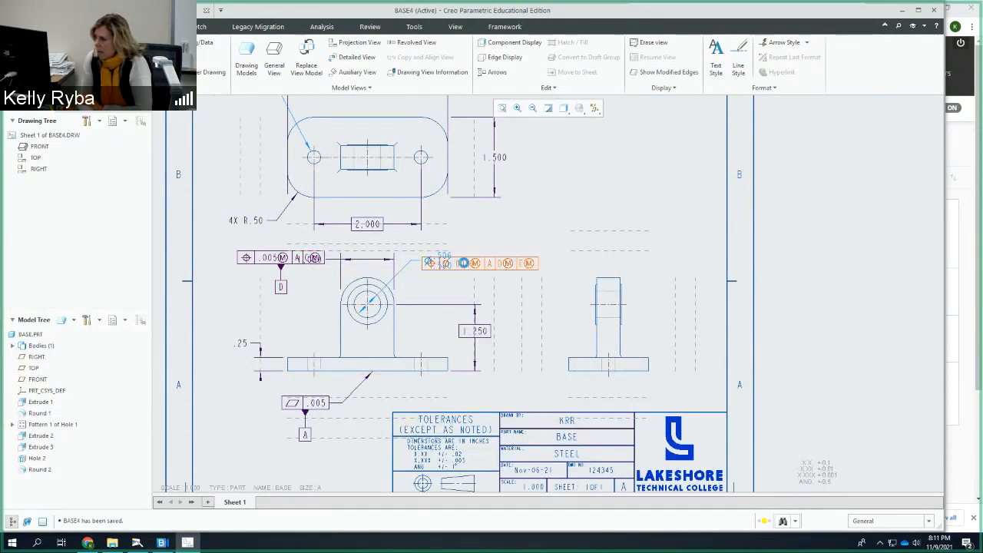
left_click(466, 266)
left_click_drag(472, 267, 471, 281)
left_click(265, 259)
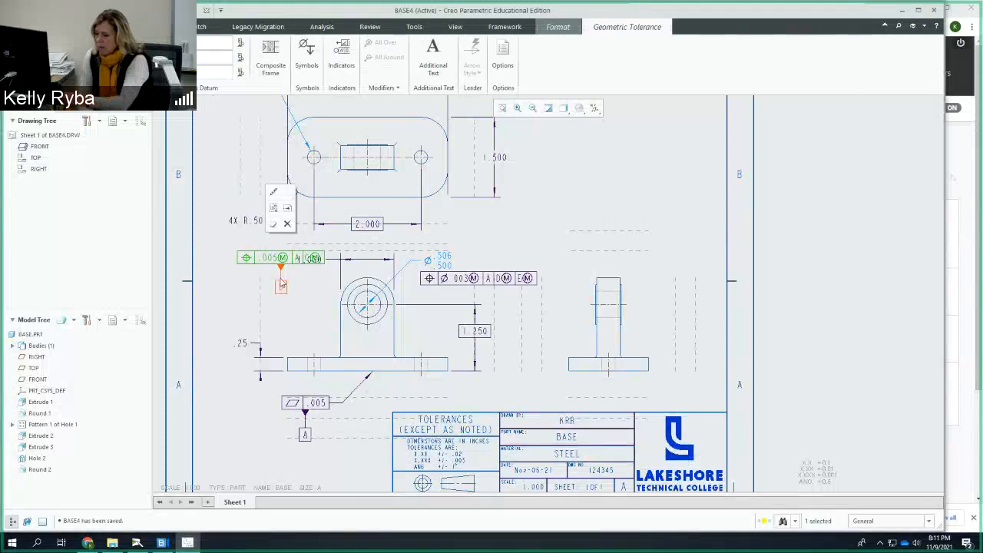
Move the .005 position tolerance frame with datum D below the 1.000 dimension in the front view so they no longer overlap
left_click(255, 262)
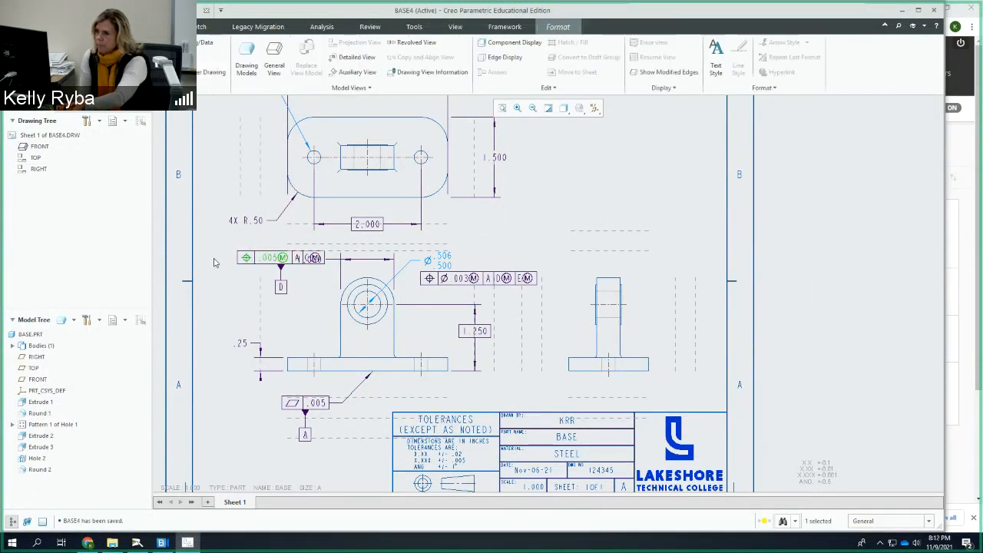
left_click(248, 269)
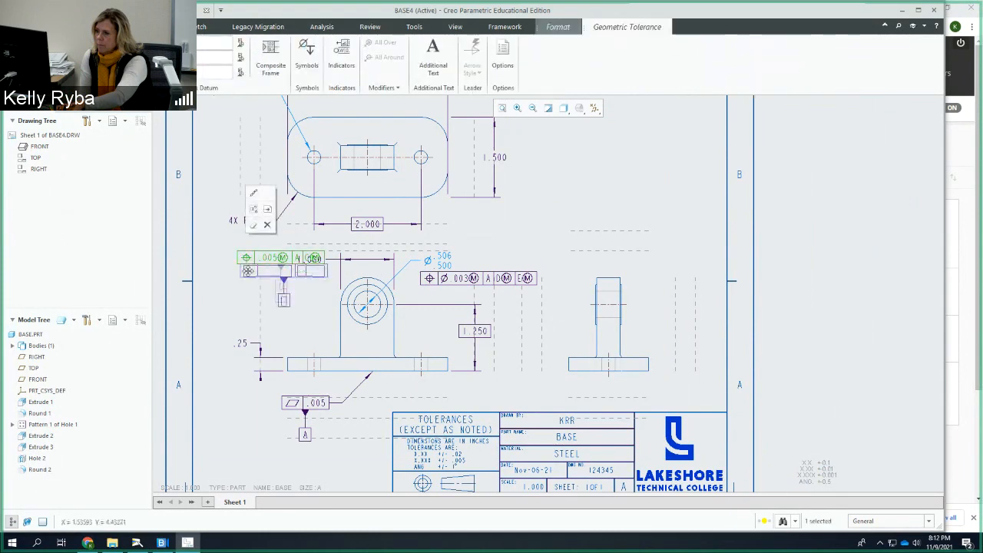
left_click_drag(248, 271, 248, 275)
key("ctrl+s")
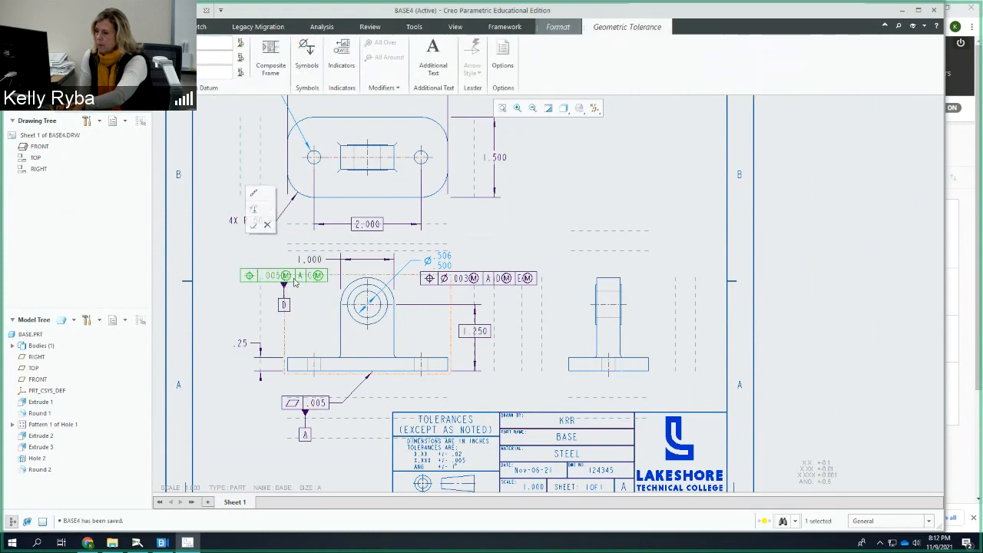
left_click(529, 217)
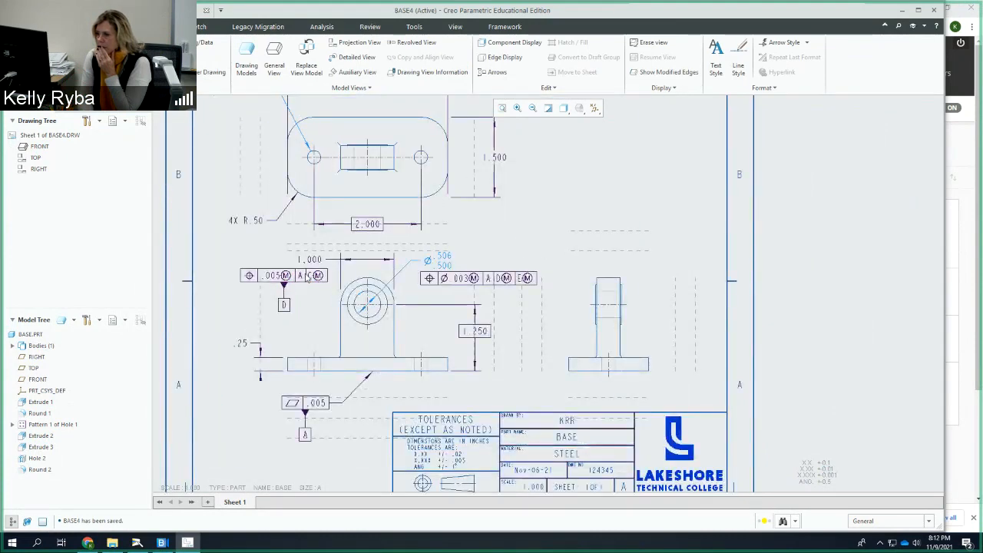
Nudge the .005 position tolerance frame slightly upward, closer to the underside of the 1.000 dimension
scroll(308, 278, "up", 1)
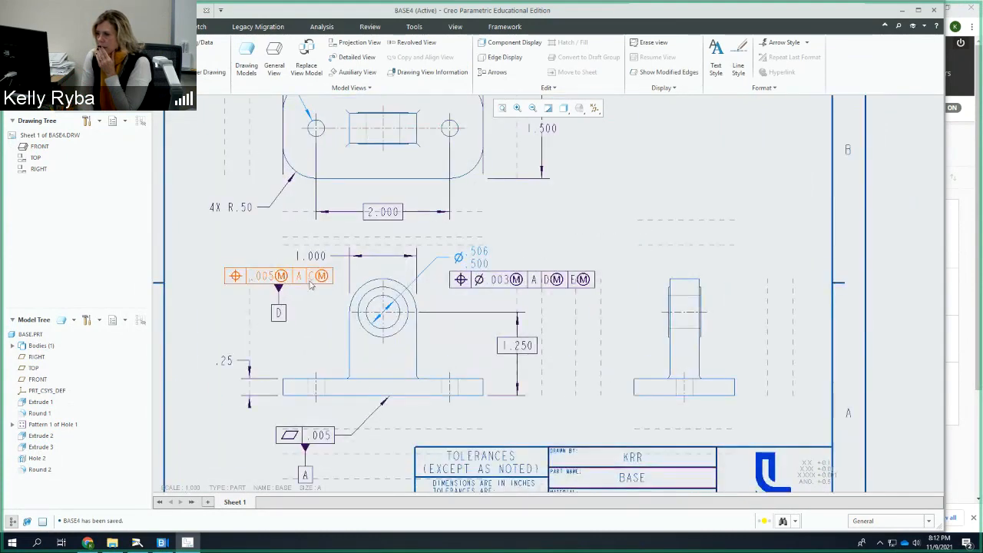
left_click(253, 275)
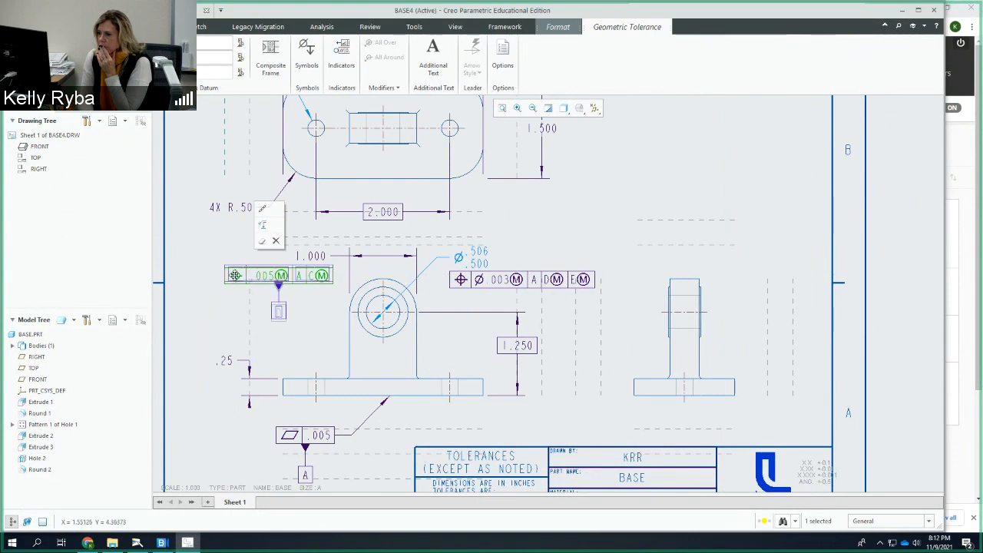
key("ctrl+s")
scroll(391, 307, "up", 2)
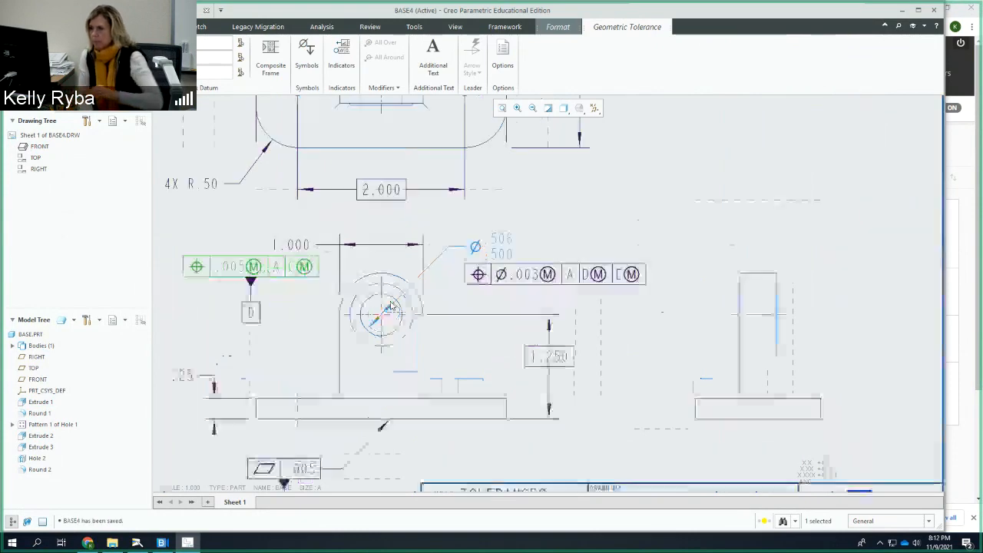
scroll(391, 307, "down", 3)
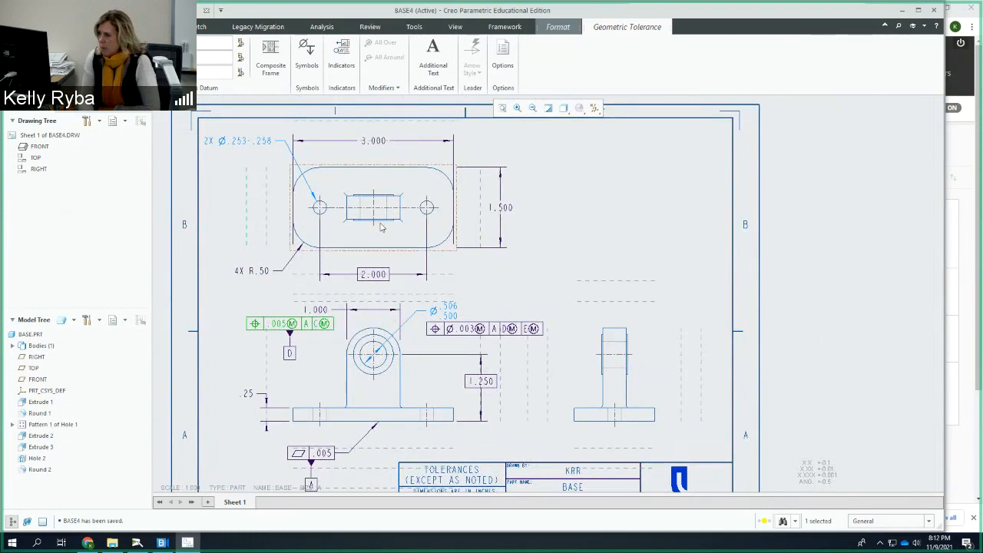
Switch the 2.000 hole-spacing dimension's tolerance off Basic and back to Basic, and reselect 0.123 as its precision
middle_click_drag(382, 227, 393, 270)
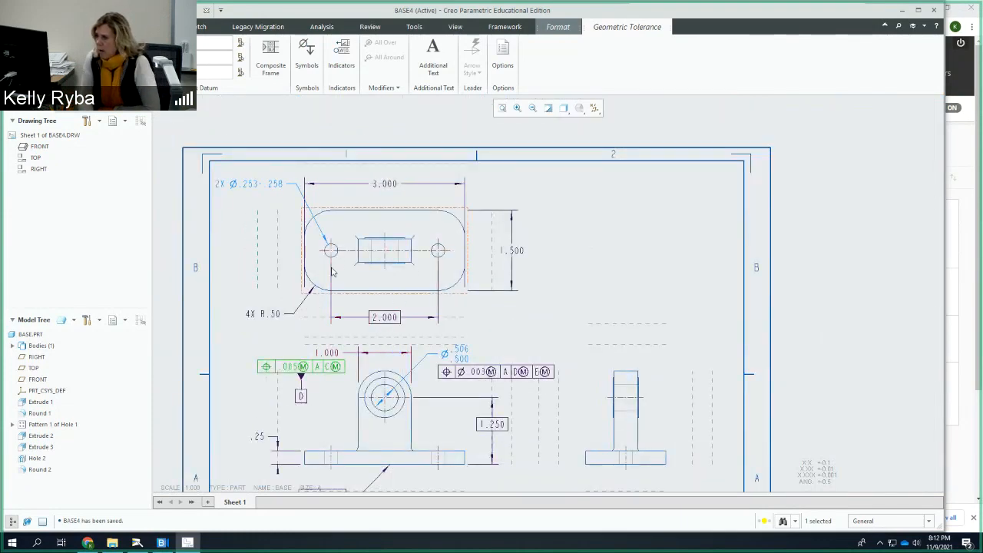
left_click(384, 318)
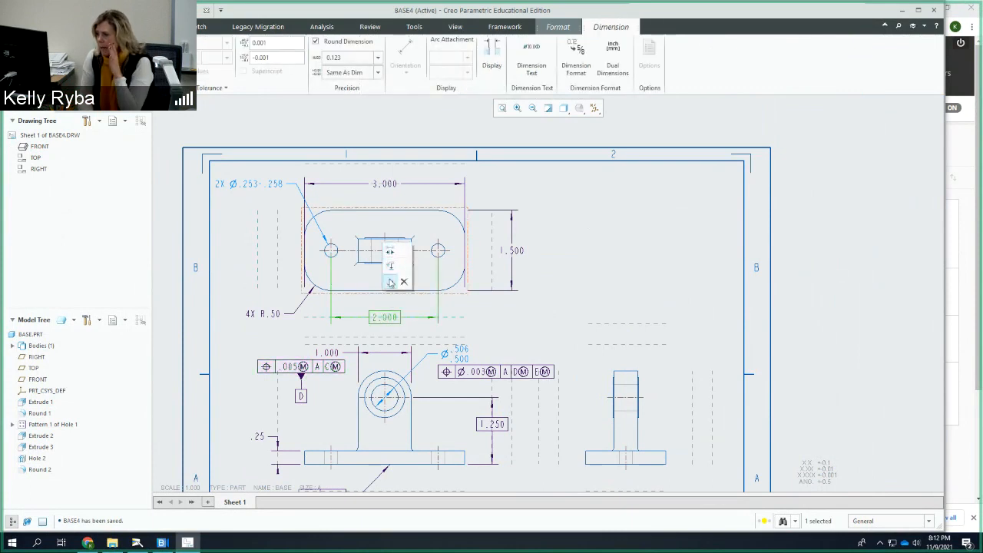
left_click(126, 87)
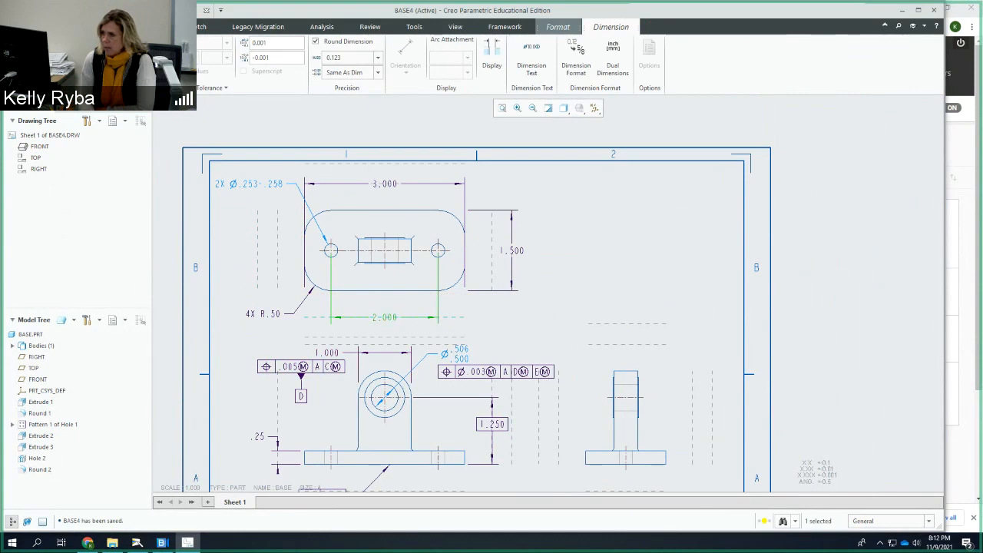
left_click(115, 63)
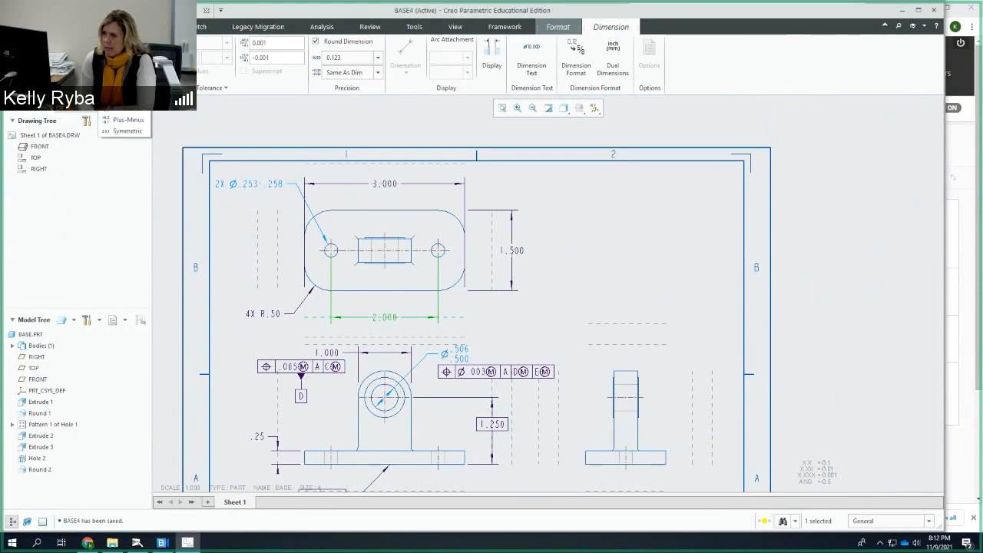
left_click(123, 98)
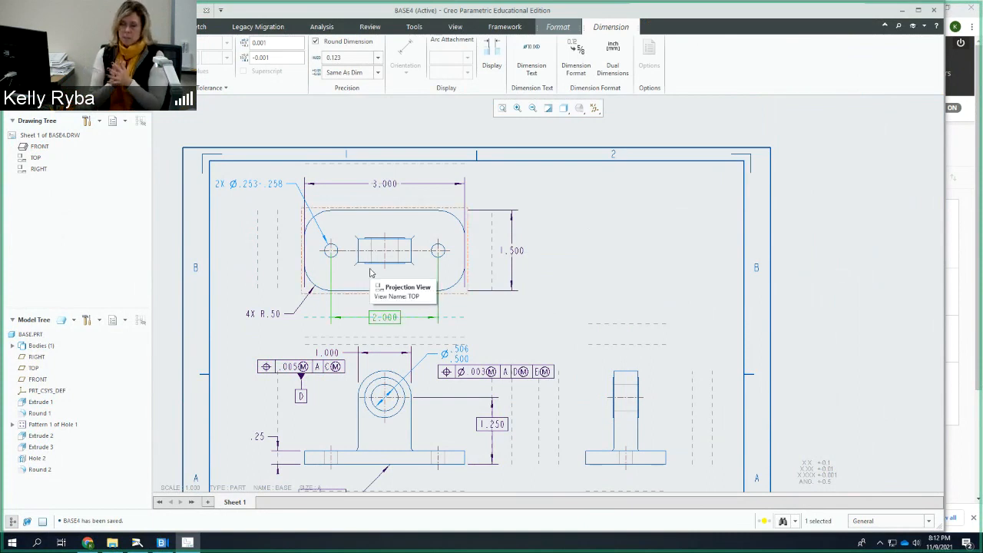
left_click(377, 59)
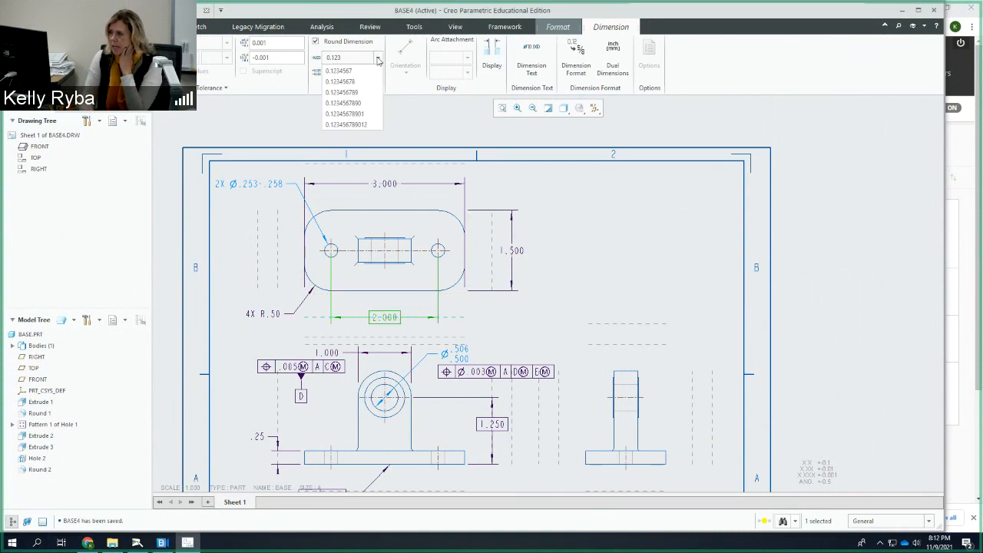
left_click(333, 102)
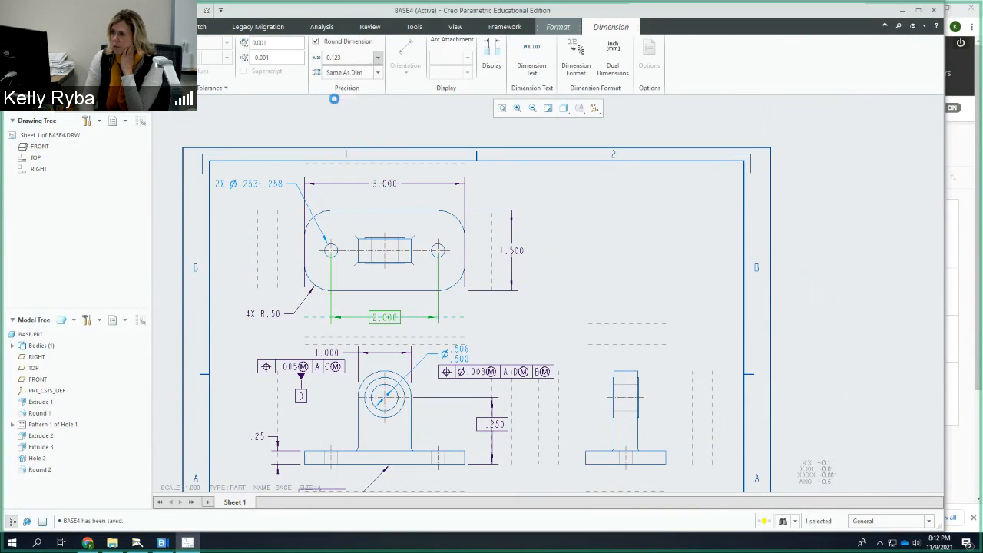
left_click(516, 193)
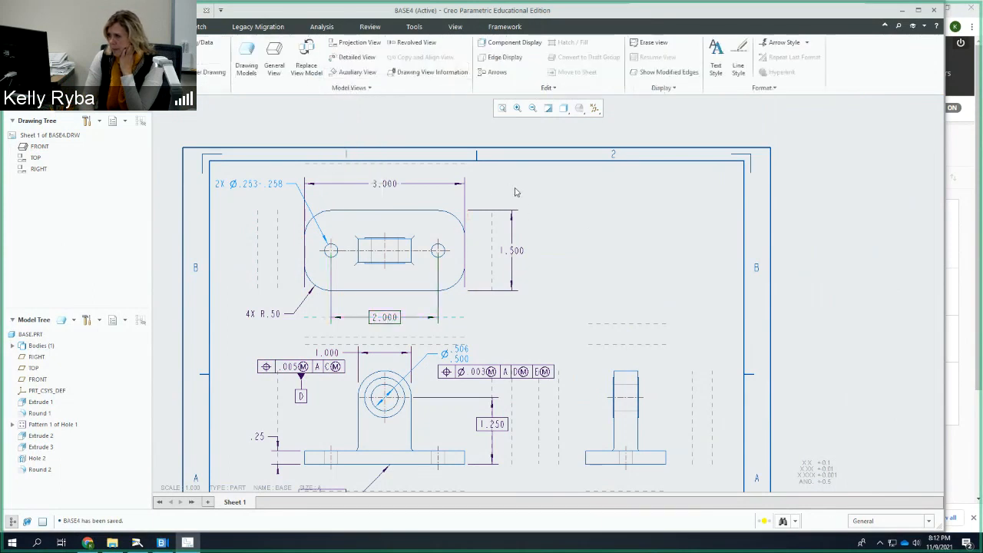
Shorten both witness lines of the 2.000 hole-spacing dimension so they start just below the holes in the top view
left_click(424, 315)
scroll(403, 277, "up", 2)
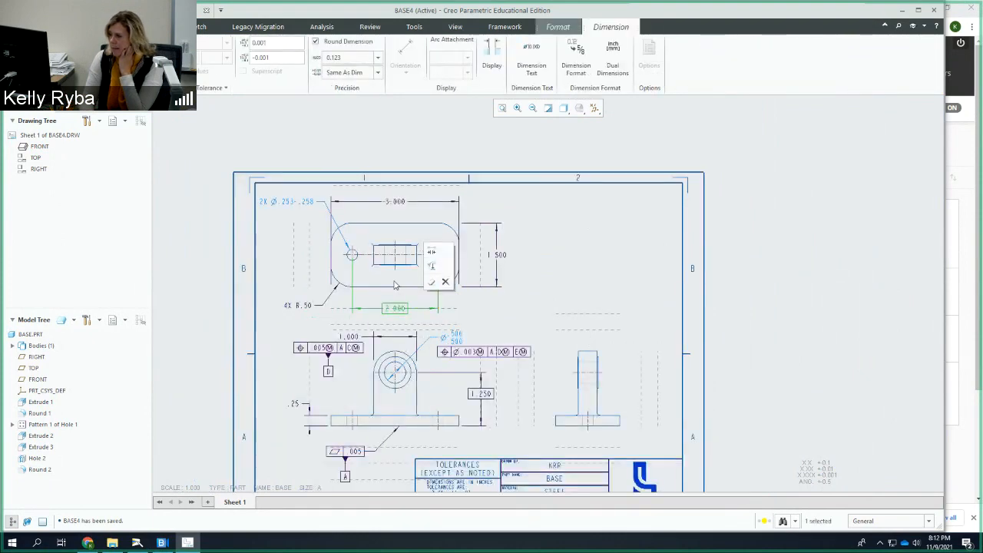
scroll(401, 275, "down", 3)
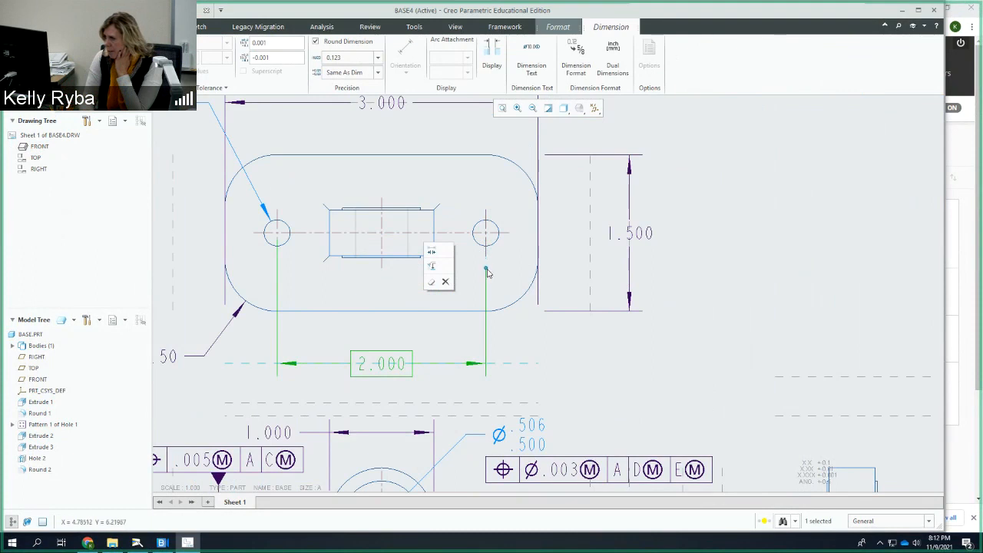
key("ctrl+s")
left_click_drag(279, 234, 282, 270)
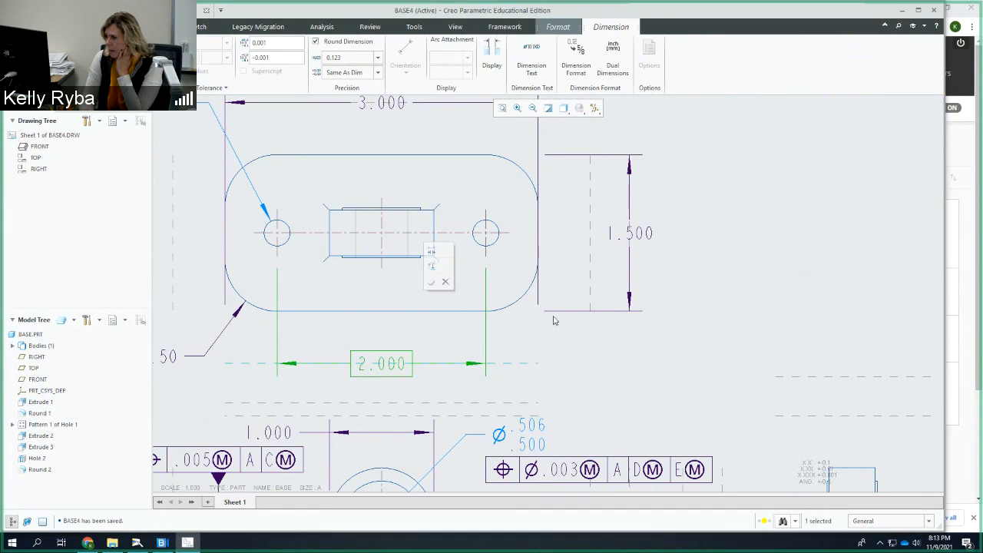
Remove 4X from the corner radius dimension's prefix in the top view, leaving only R
scroll(582, 335, "down", 2)
scroll(581, 335, "up", 3)
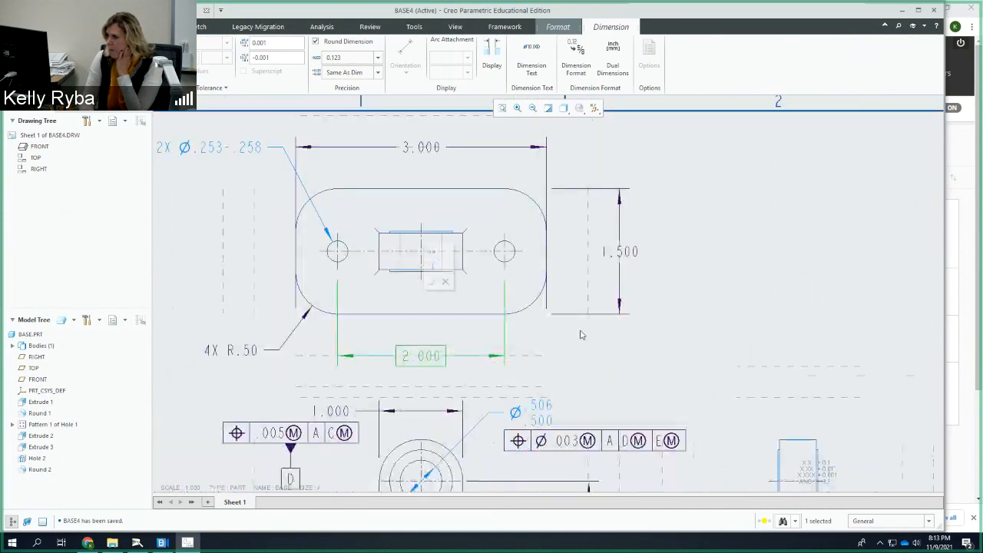
middle_click_drag(581, 330, 625, 315)
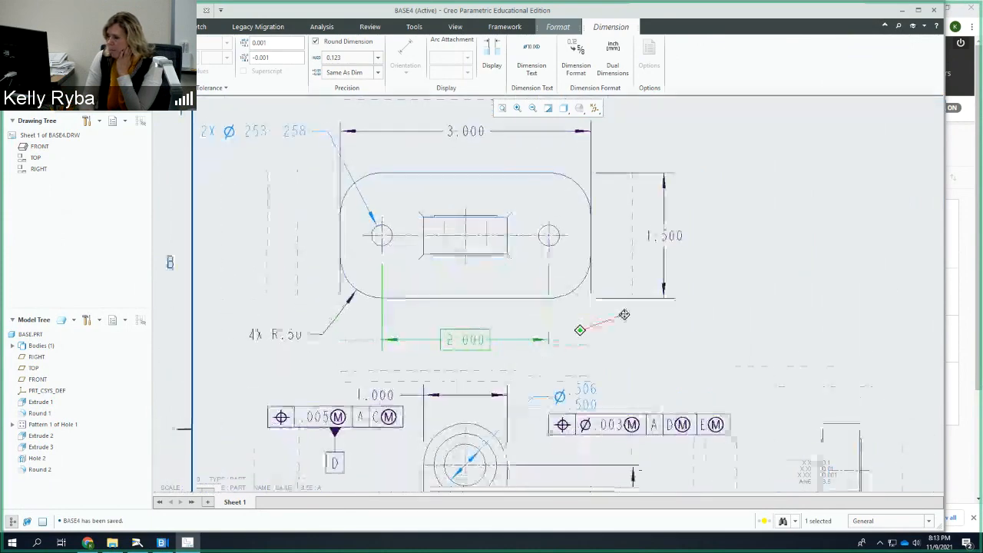
left_click(299, 337)
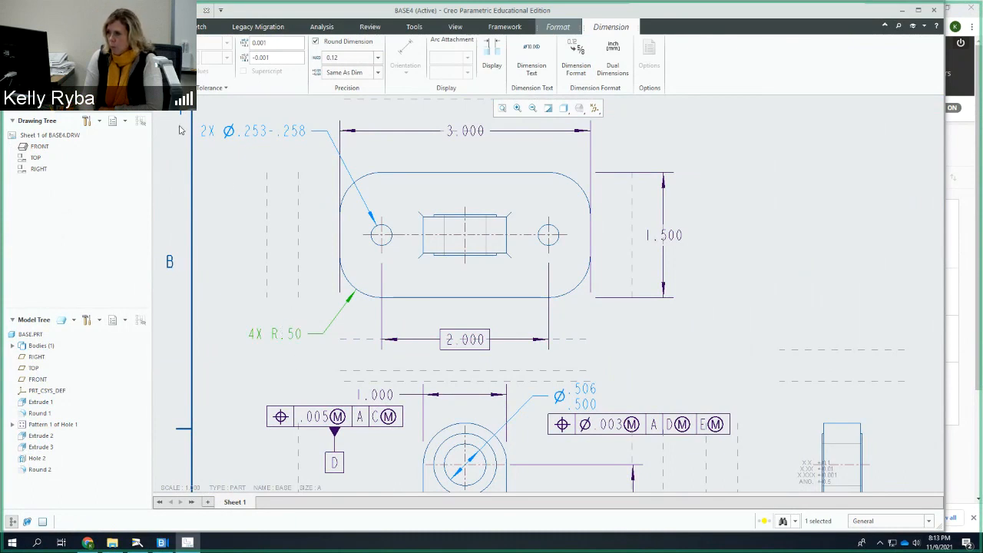
left_click(131, 61)
left_click(127, 98)
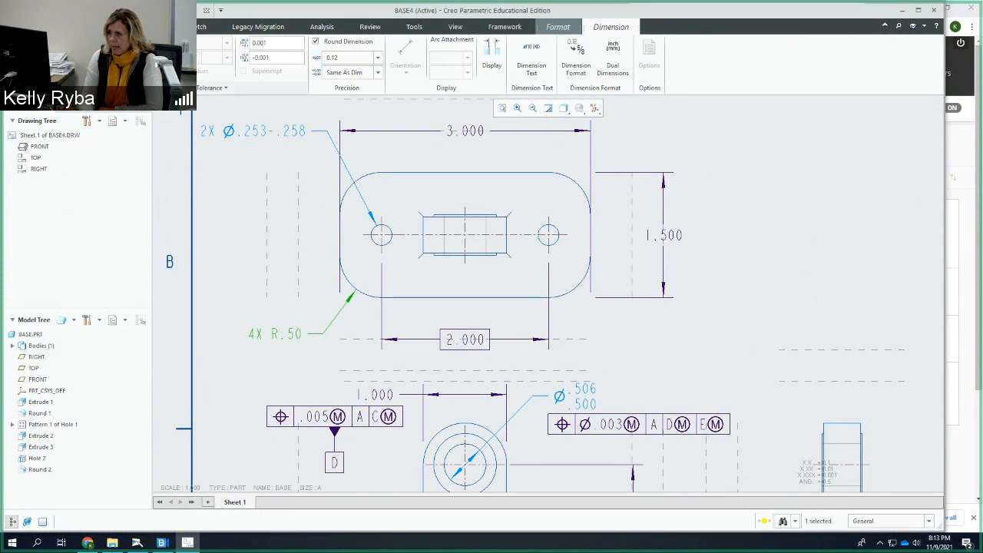
left_click(532, 60)
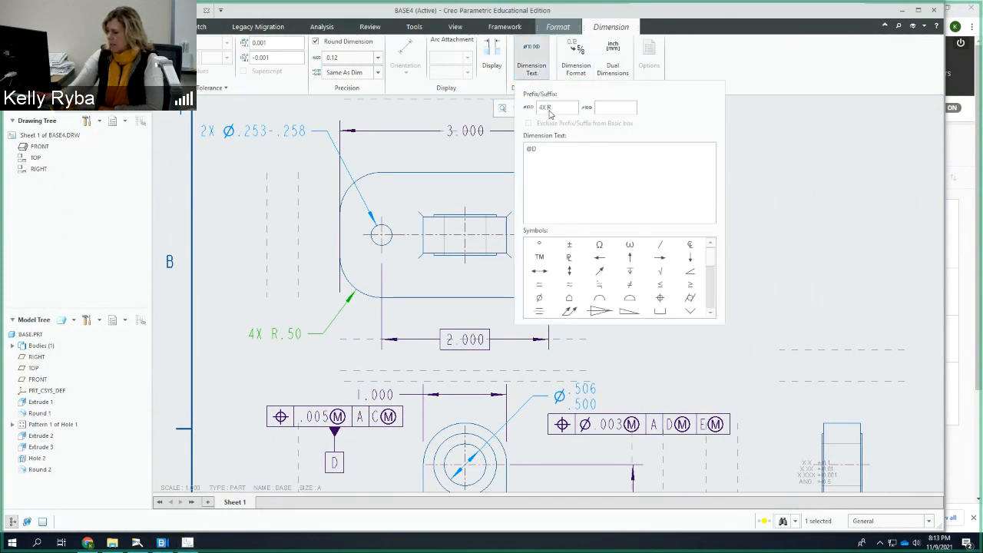
key("BackSpace")
key("BackSpace")
key("BackSpace")
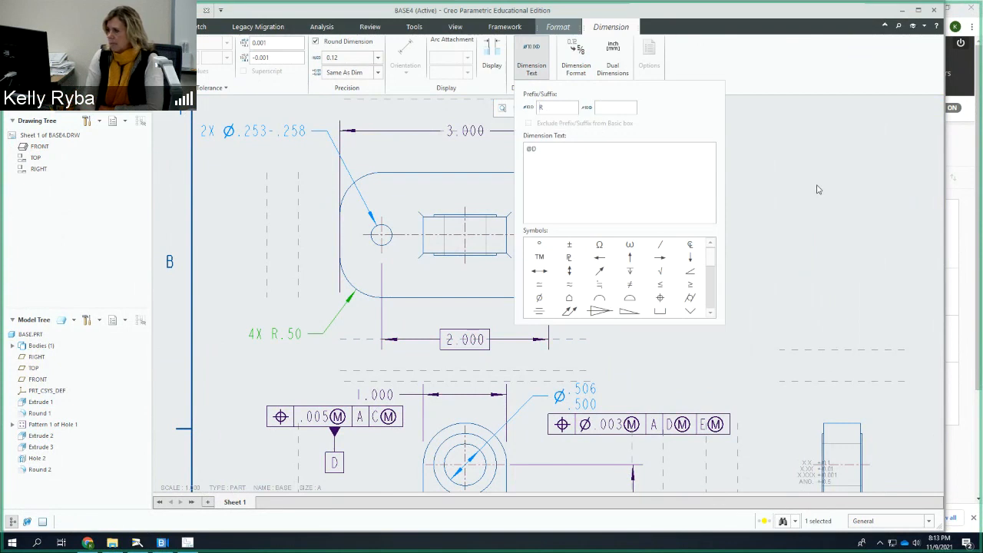
left_click(784, 240)
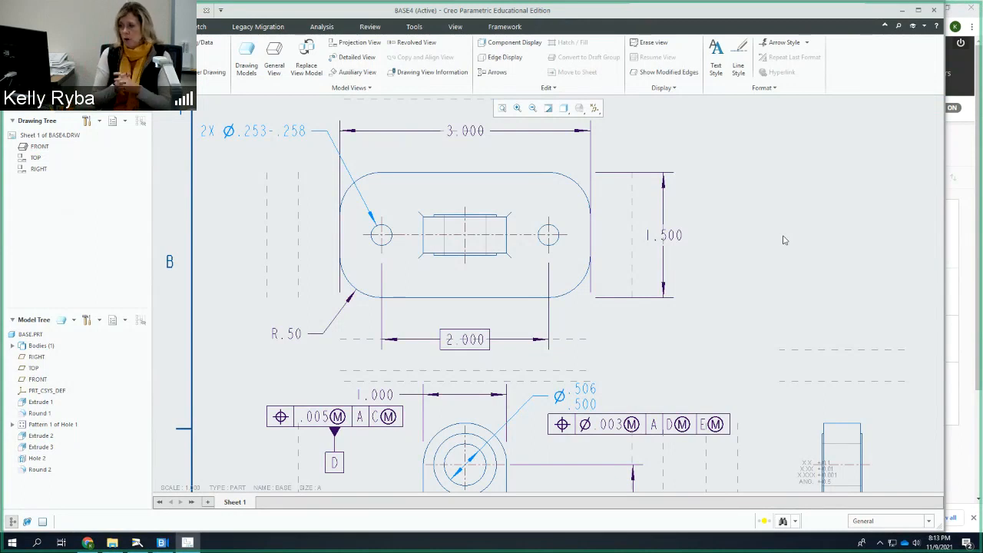
Set the prefix of the R.50 corner radius dimension to 4X R
left_click(299, 335)
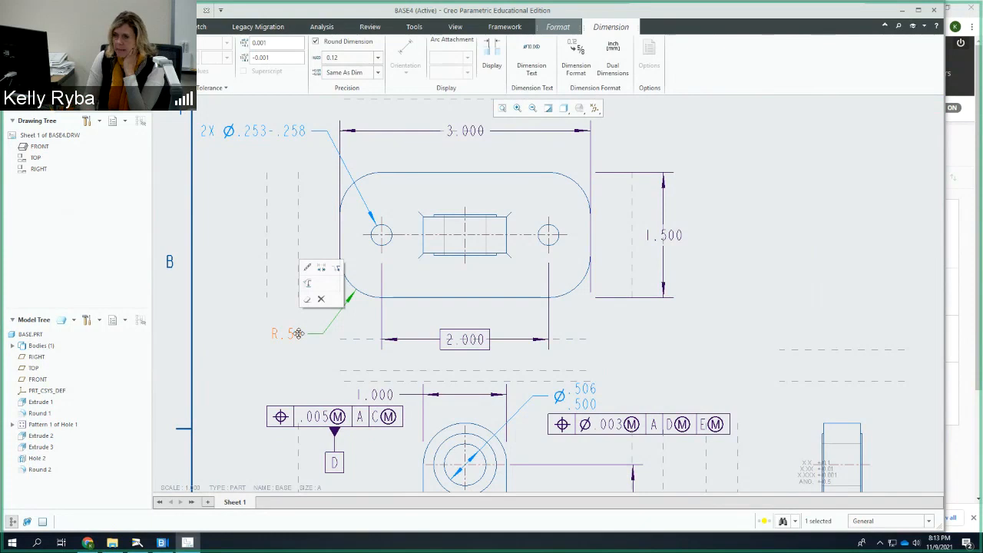
left_click(535, 69)
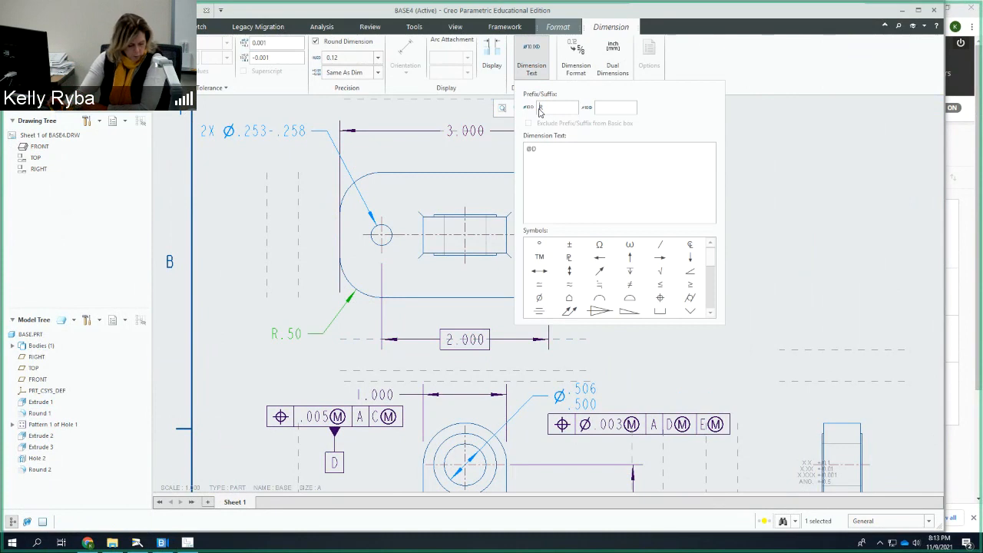
type("4X R")
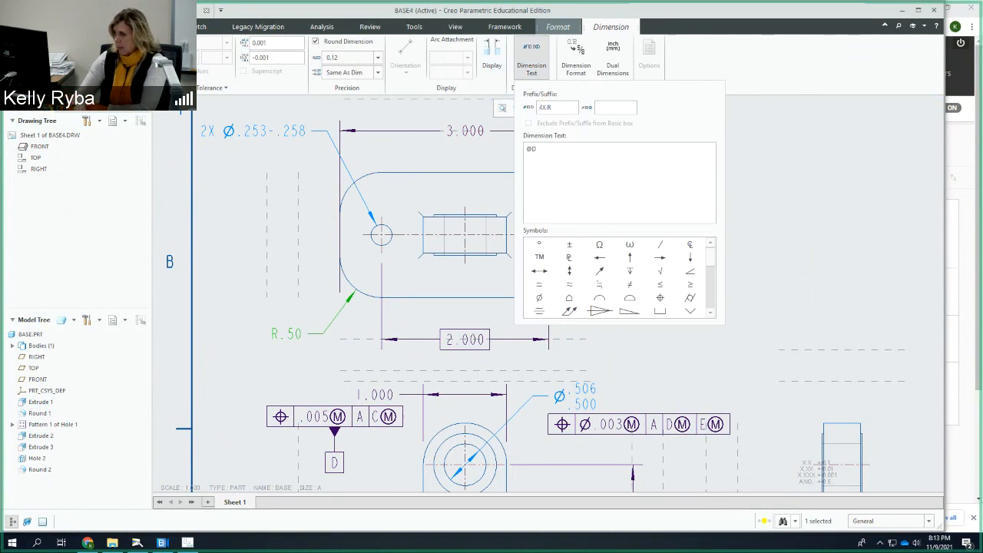
left_click(610, 108)
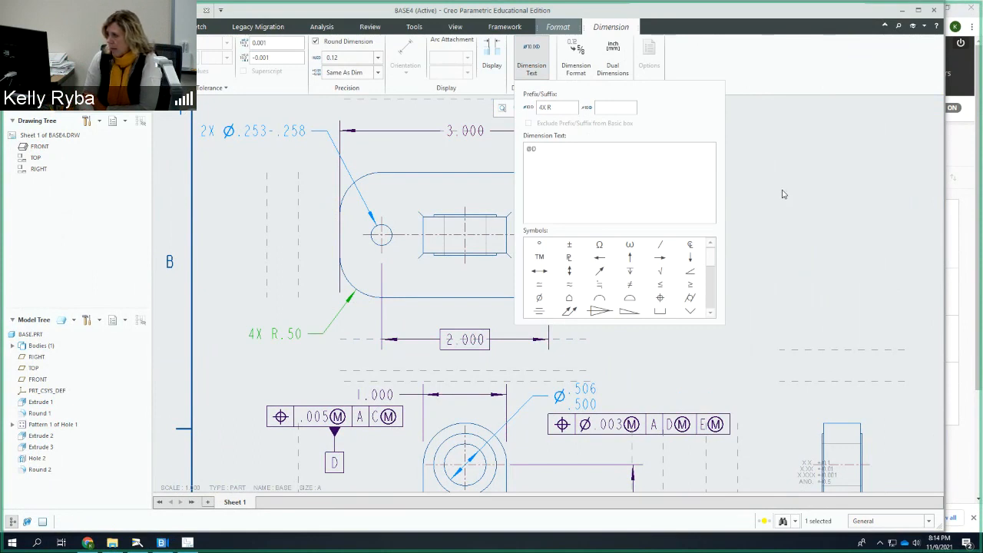
left_click(532, 58)
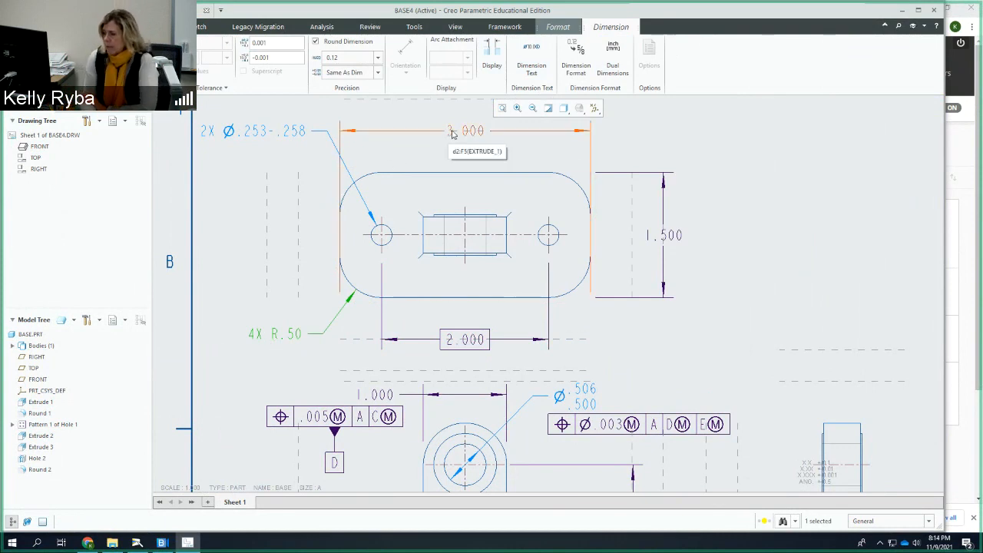
left_click(420, 156)
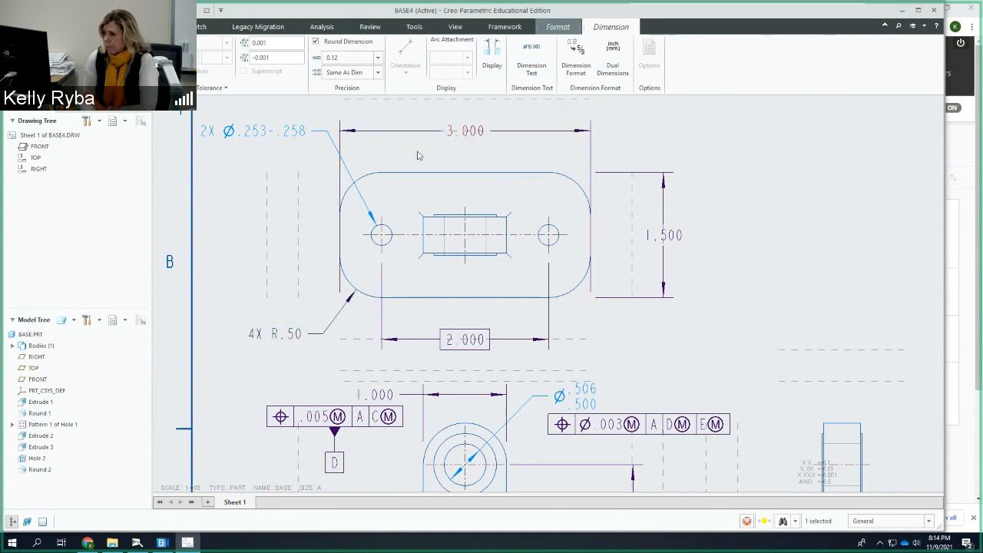
Shorten both witness lines of the 3.000 overall length dimension so they end near the upper corners of the base plate
left_click(465, 137)
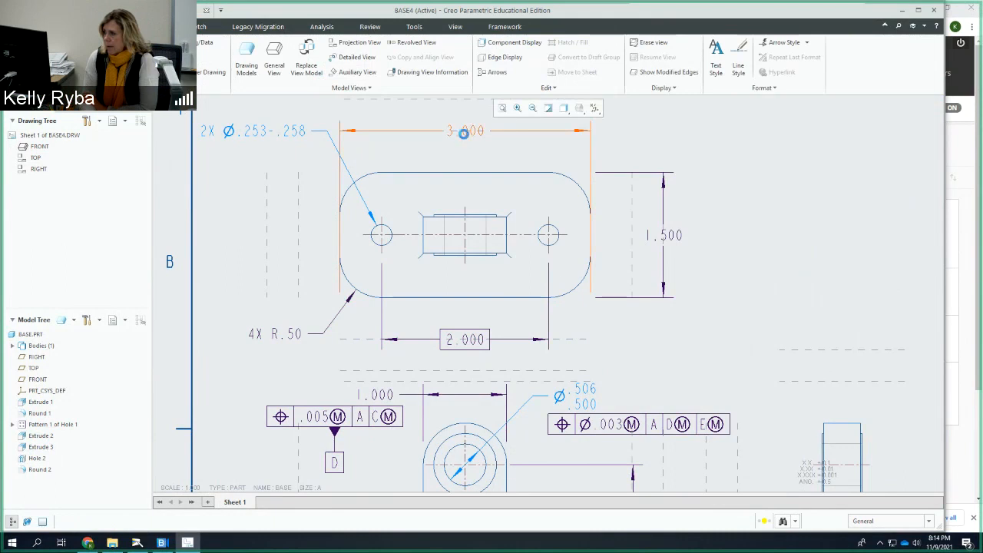
left_click_drag(342, 294, 341, 193)
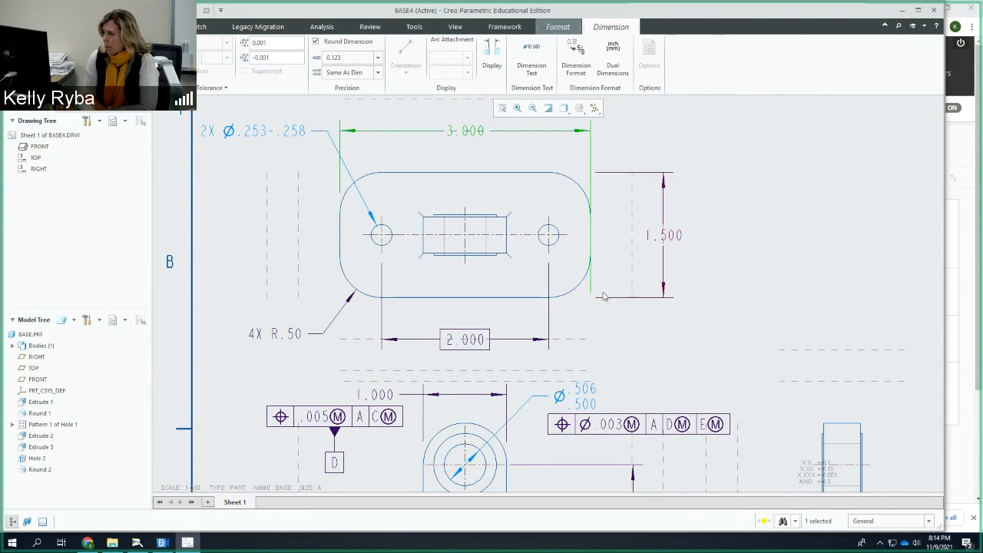
left_click_drag(590, 294, 594, 194)
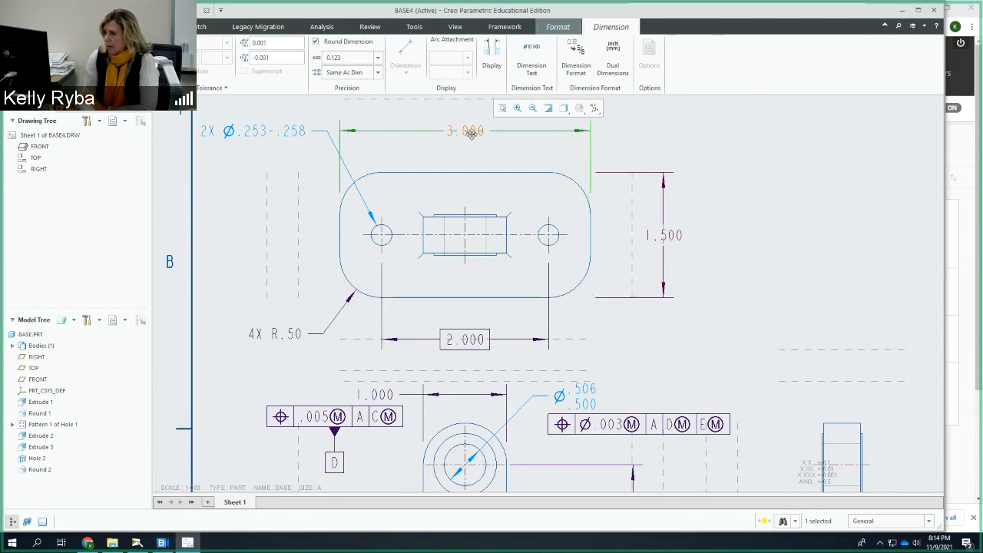
Extend both witness lines of the 1.500 width dimension inward so they start near the base plate's rounded corners in the top view
left_click(667, 237)
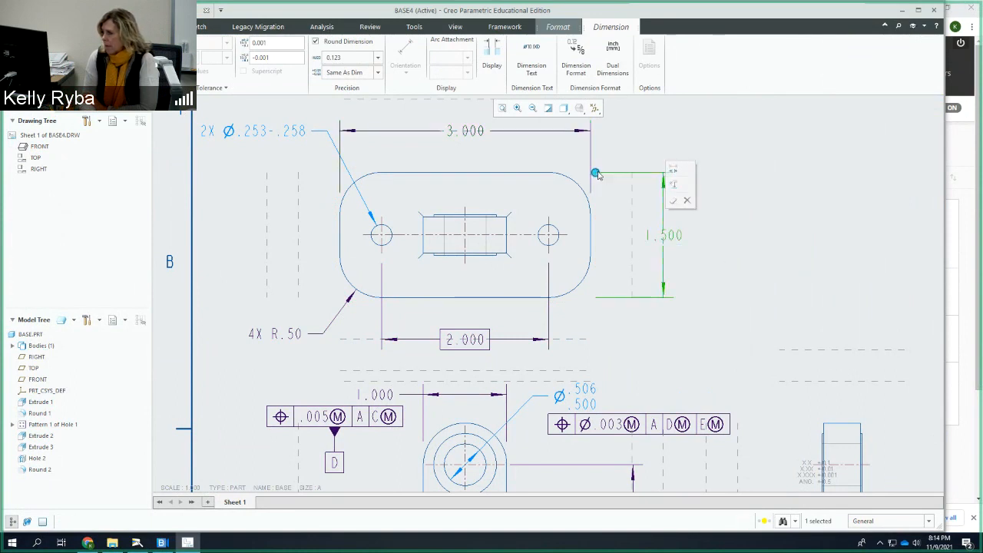
left_click_drag(596, 173, 571, 172)
left_click_drag(593, 300, 572, 299)
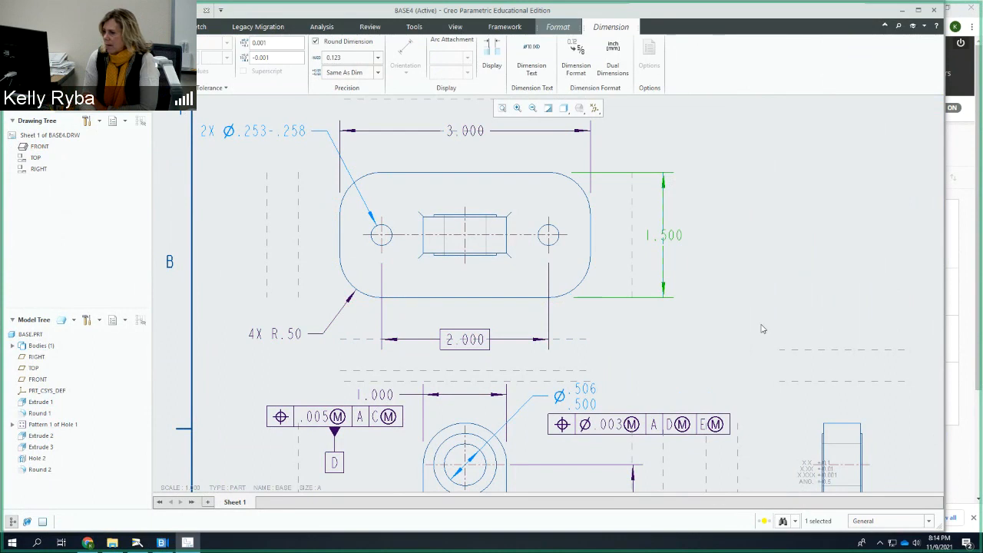
left_click(742, 253)
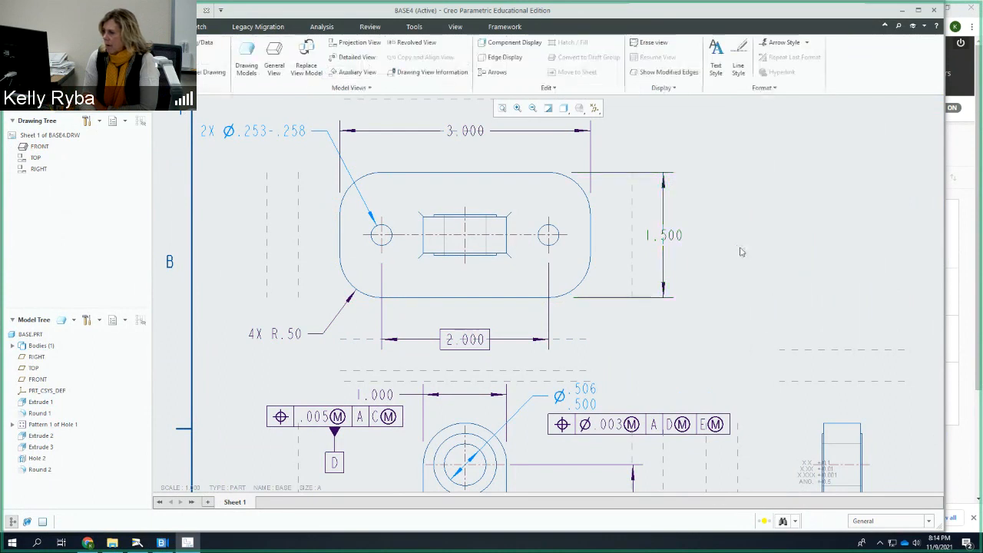
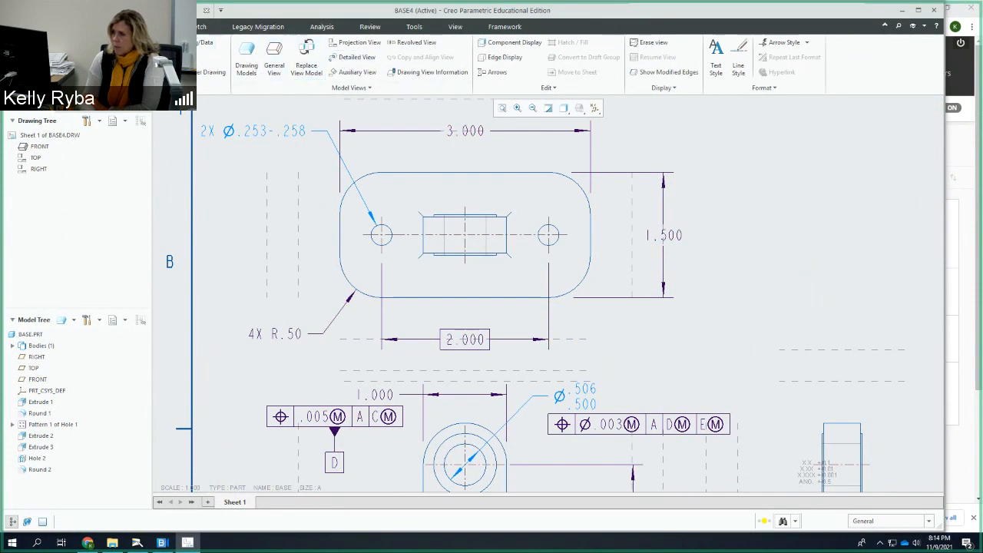
Attach a datum feature symbol to the 3.000 length dimension, in line with its dimension line, and label it C
left_click(147, 27)
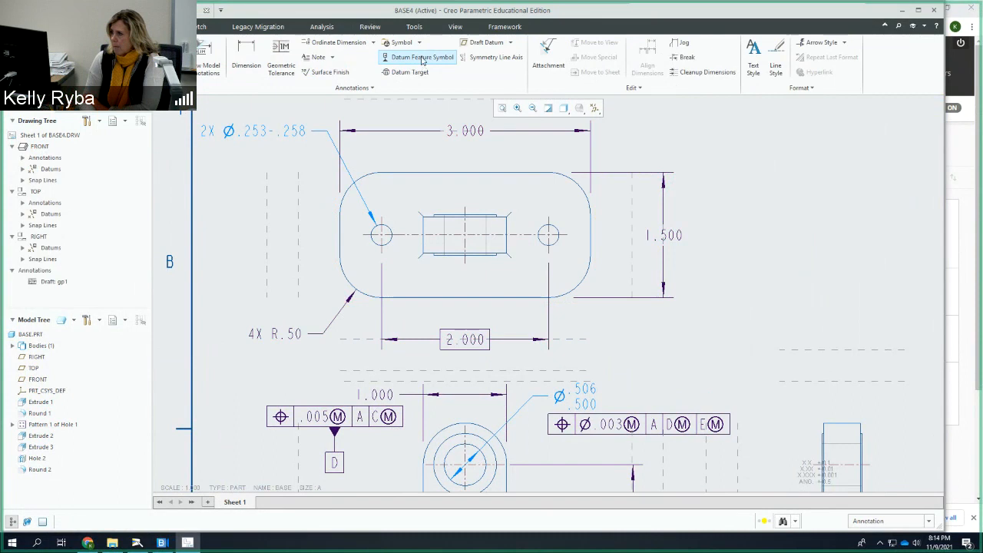
left_click(423, 60)
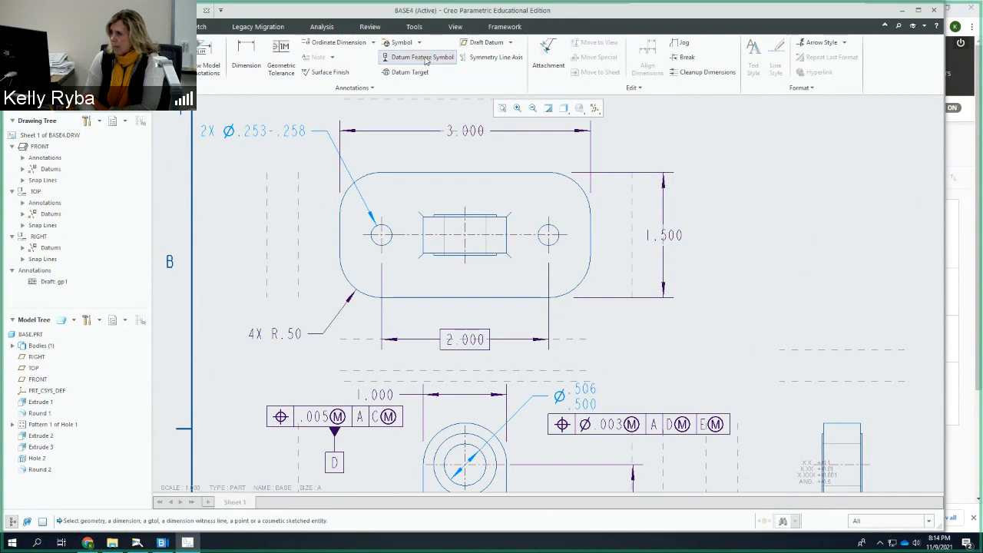
left_click(591, 138)
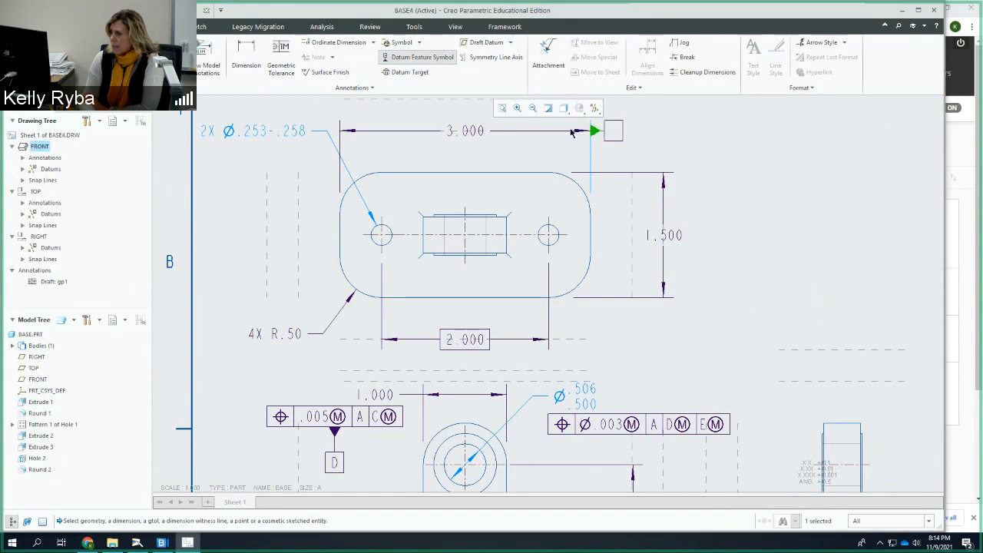
left_click(657, 136)
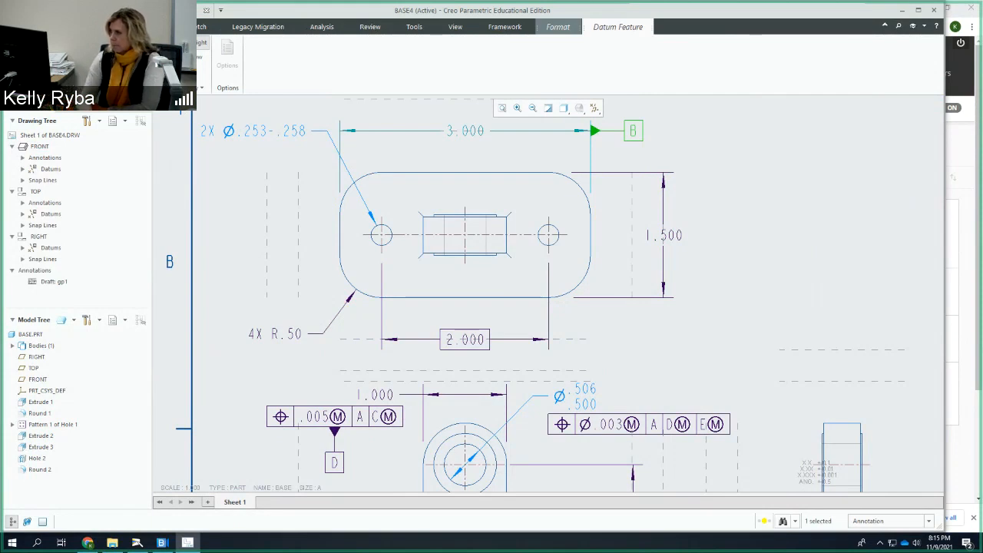
middle_click(753, 152)
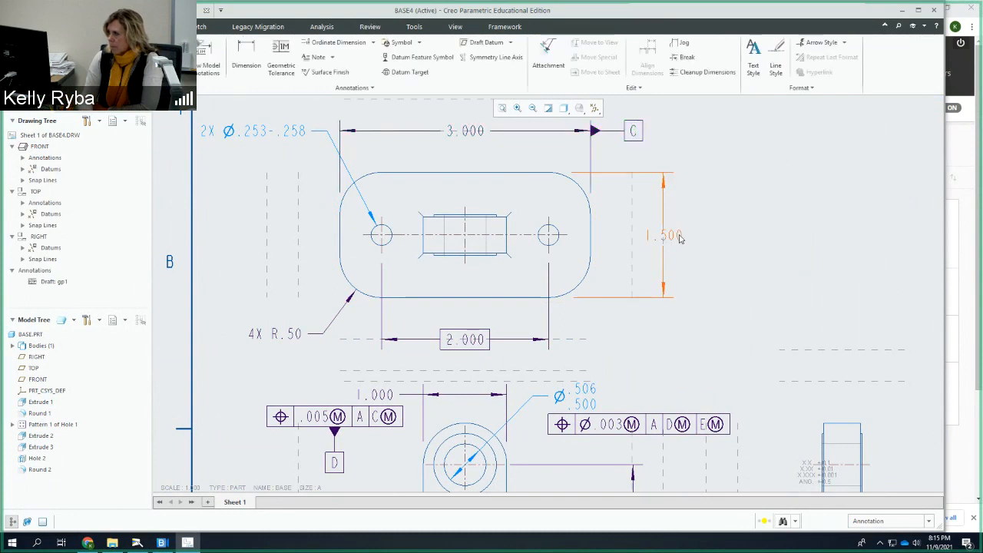
Attach datum feature symbol B to the 1.500 width dimension, placed below its lower arrow
left_click(422, 57)
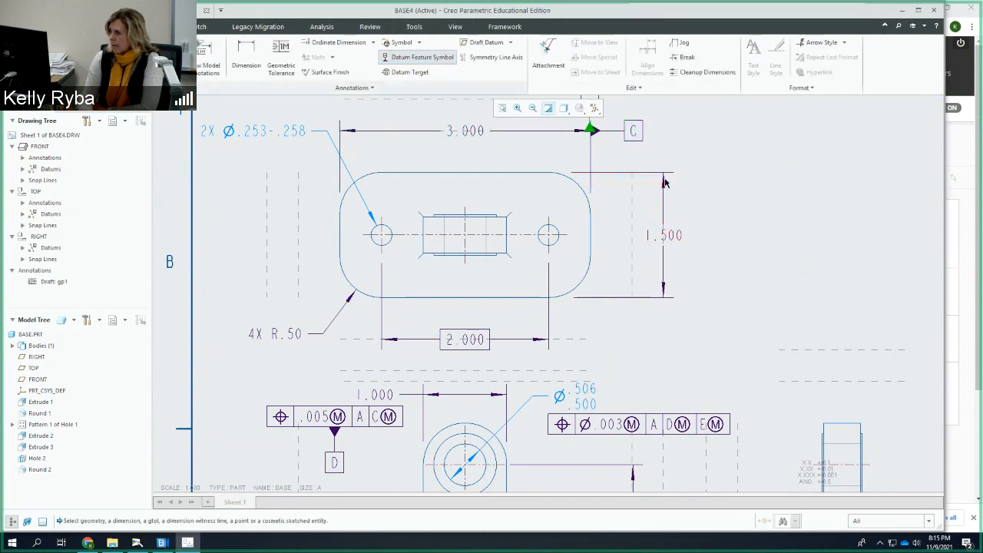
left_click(670, 236)
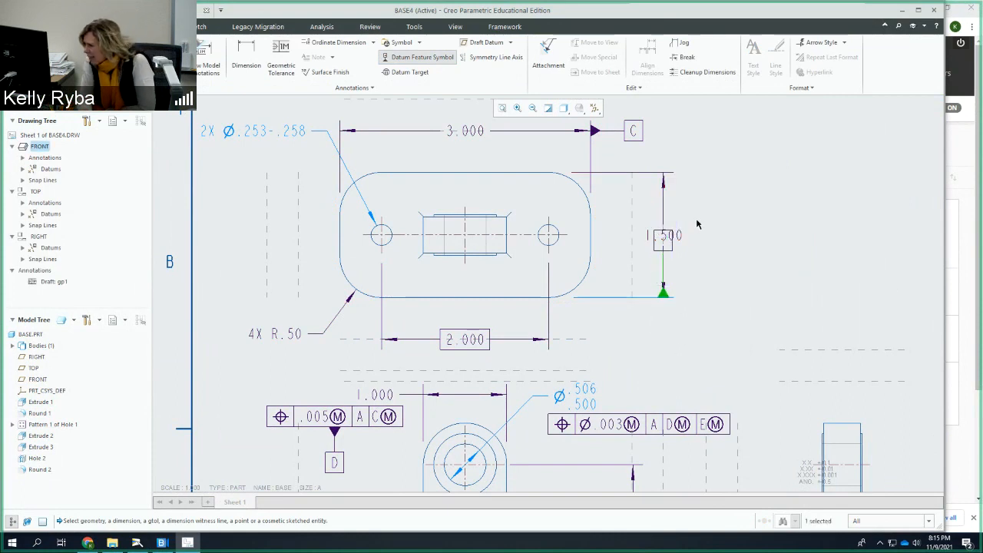
middle_click(681, 365)
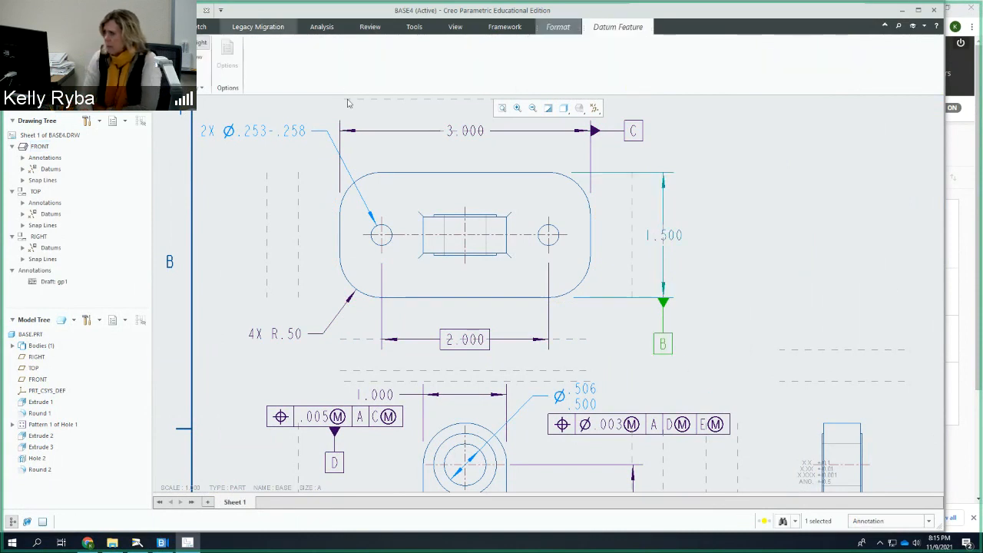
left_click(770, 235)
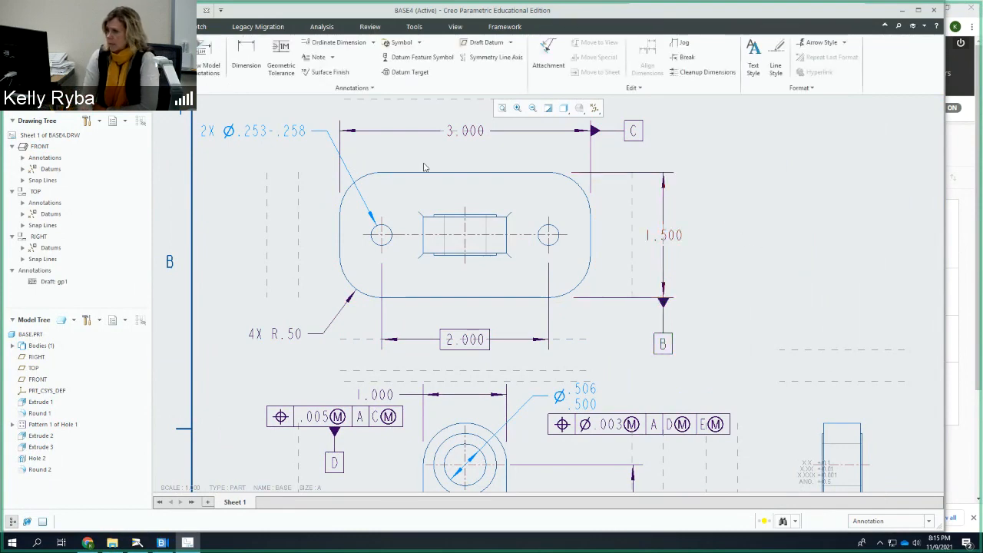
Set the selection filter to General and move the front view, along with its aligned top view, slightly right and down on the sheet
mouse_move(424, 166)
middle_mouse_down()
mouse_move(456, 145)
mouse_move(439, 147)
mouse_move(448, 87)
mouse_move(448, 97)
middle_mouse_up()
scroll(465, 185, "down", 1)
scroll(470, 183, "up", 3)
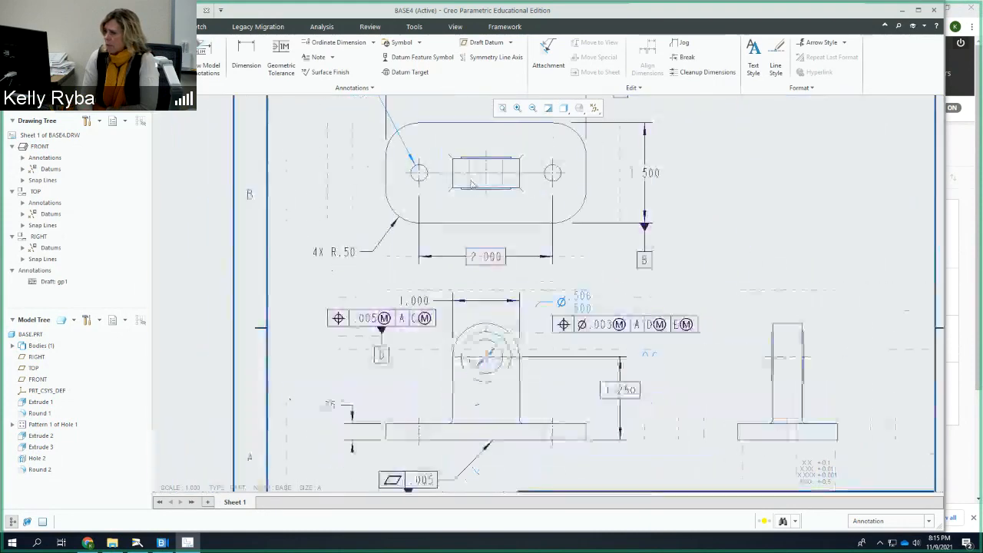
middle_click_drag(477, 181, 495, 250)
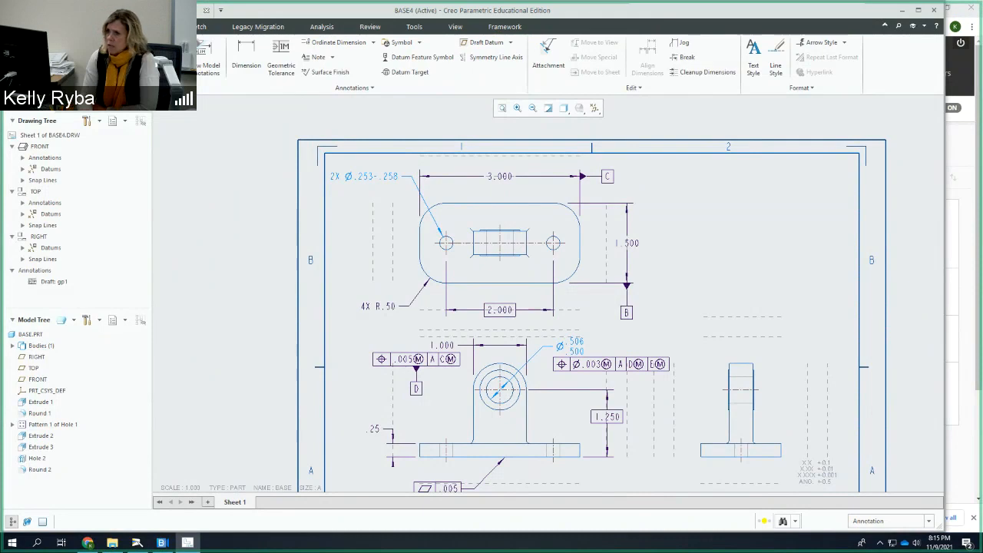
left_click(54, 27)
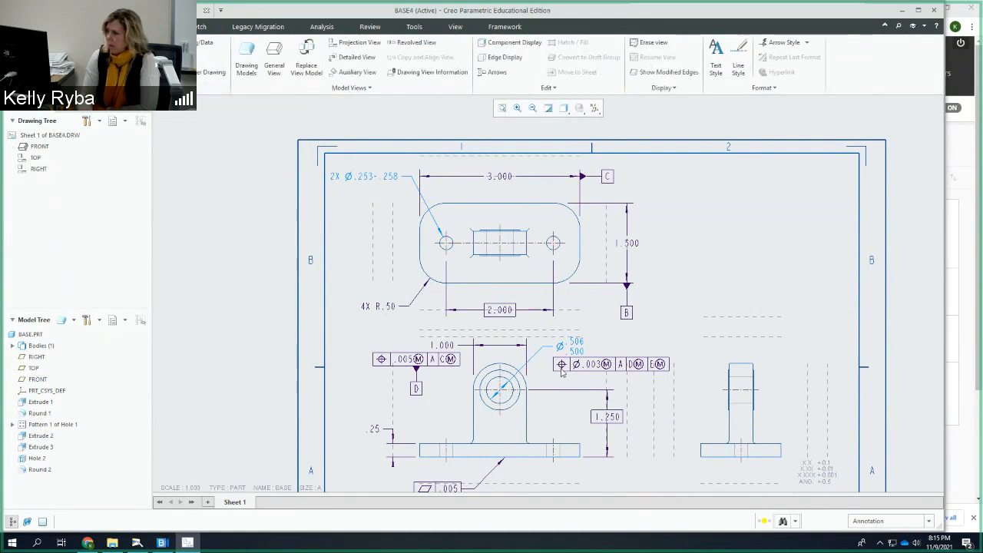
left_click(928, 523)
left_click(883, 379)
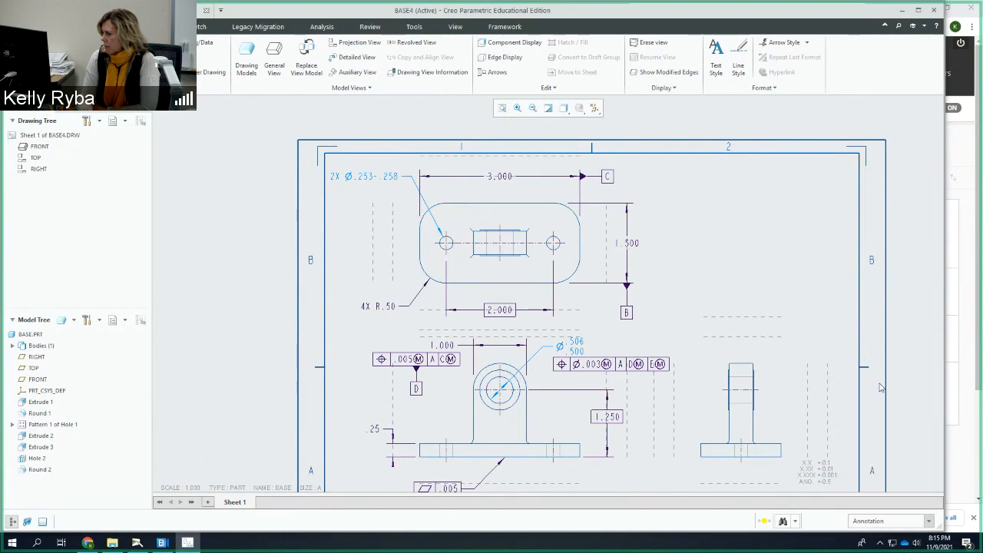
left_click(549, 429)
mouse_move(562, 420)
middle_mouse_down()
mouse_move(570, 418)
mouse_move(556, 413)
middle_mouse_up()
left_click_drag(556, 405, 585, 412)
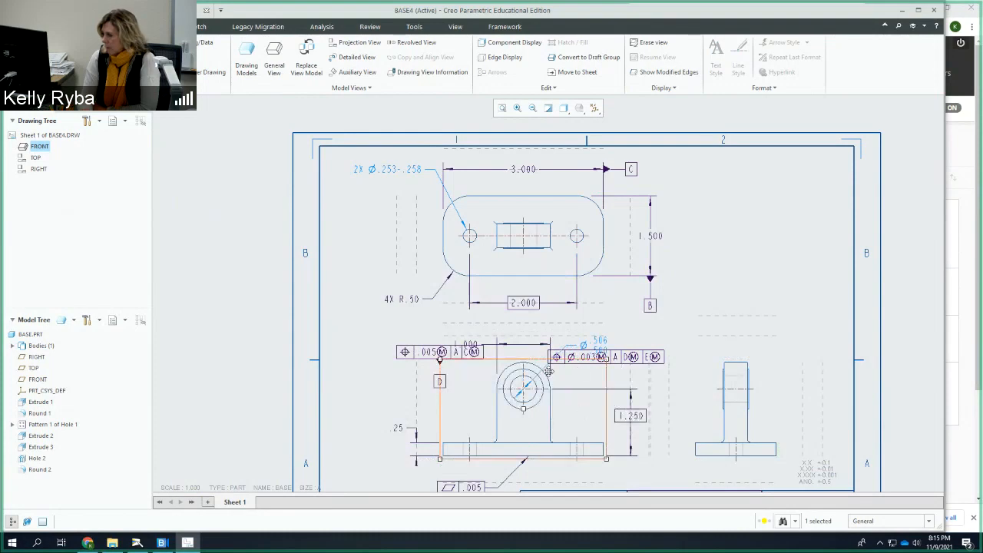
scroll(647, 375, "up", 1)
left_click(672, 358)
Move the .003 position tolerance frame slightly right and down, clear of the .506/.500 hole diameter dimension
scroll(670, 358, "up", 2)
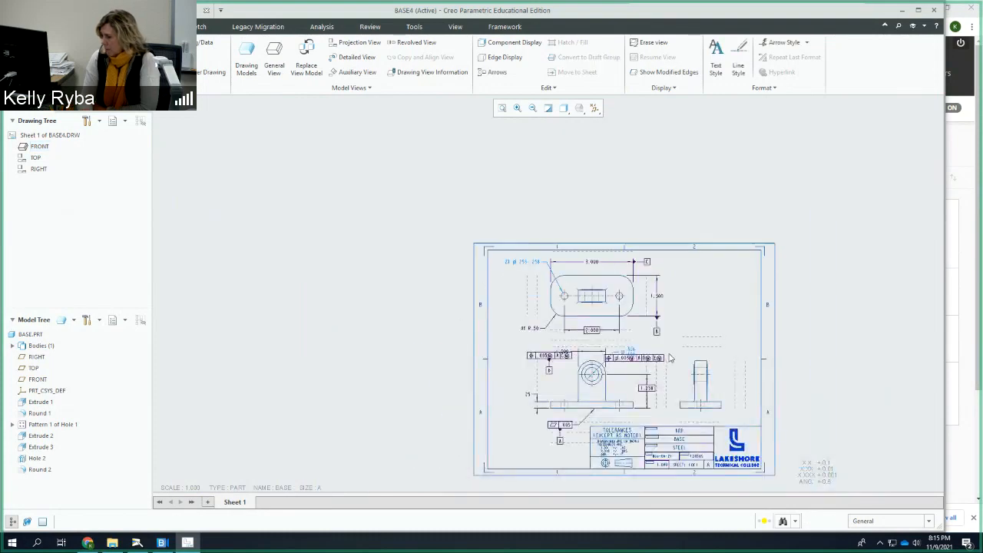
scroll(670, 358, "down", 3)
left_click(641, 359)
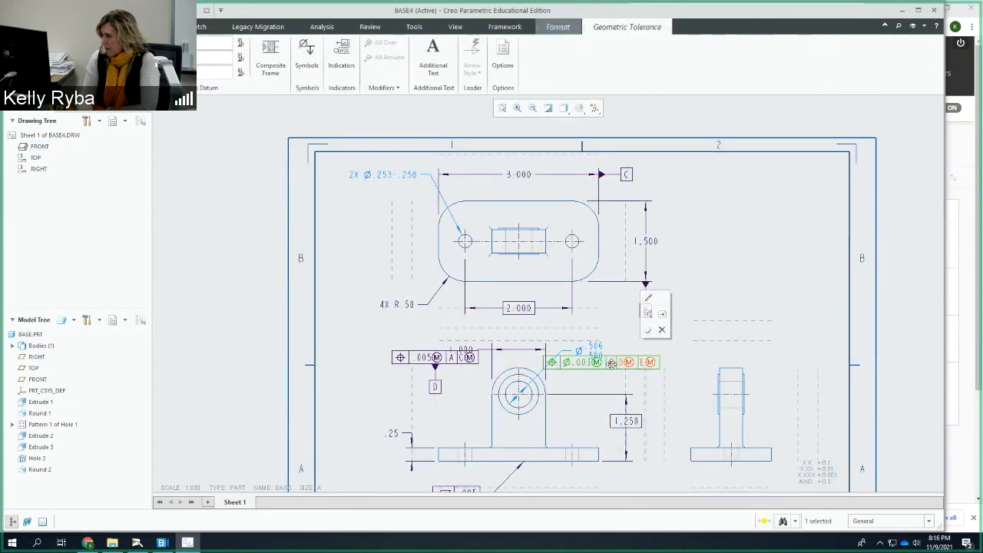
left_click_drag(613, 362, 640, 371)
Move the .005 position tolerance frame with datum D slightly down and left, clear of the 1.000 dimension text
left_click(456, 358)
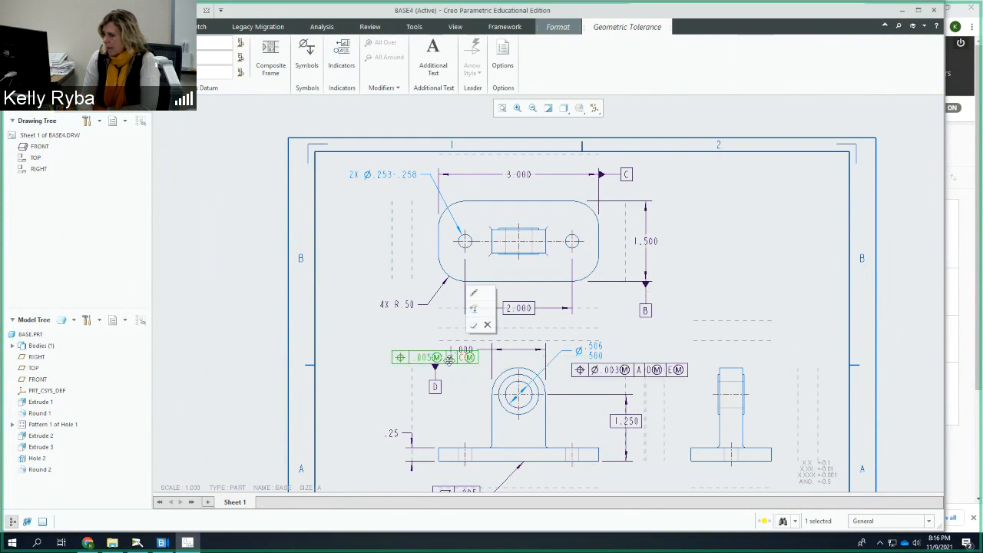
left_click(450, 367)
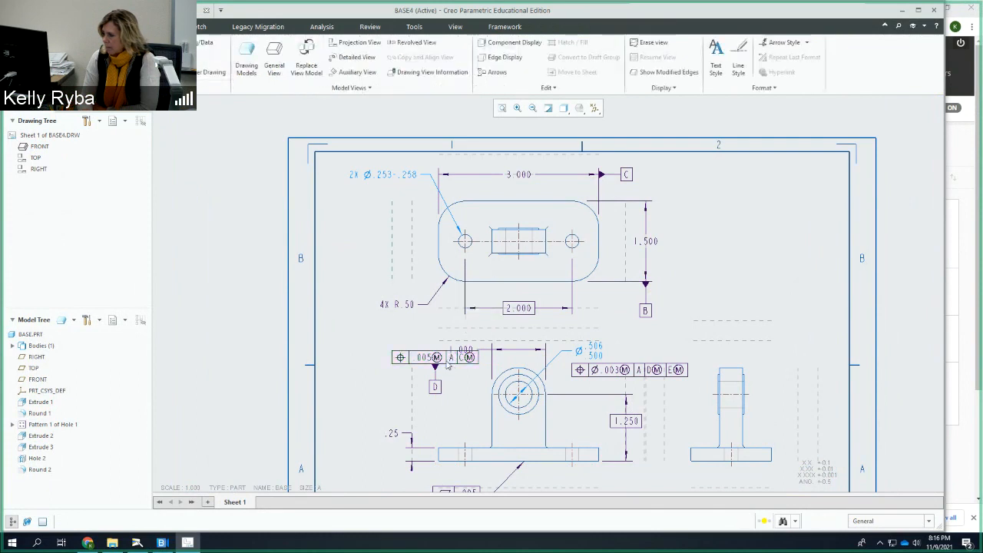
left_click(463, 365)
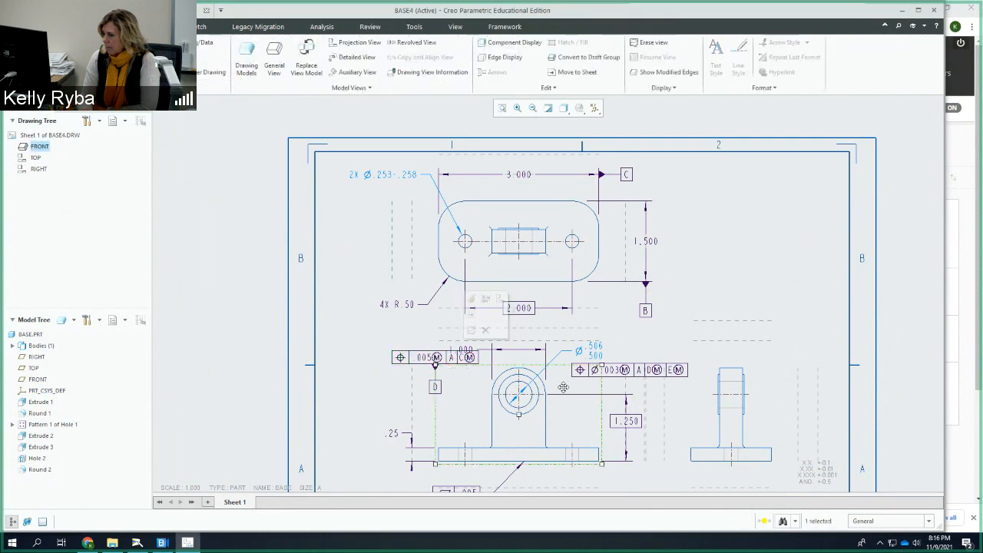
left_click(401, 332)
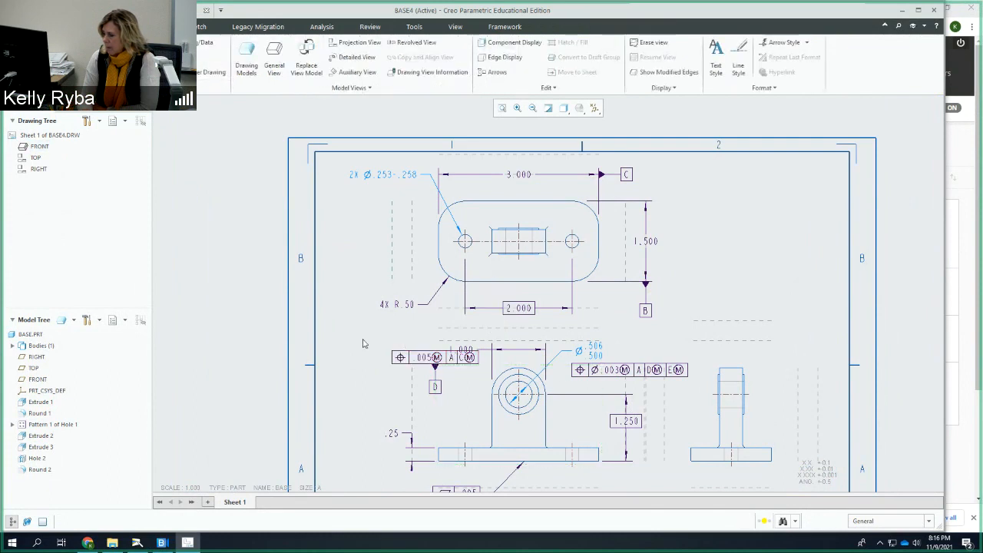
left_click(427, 359)
mouse_move(426, 357)
left_mouse_down()
mouse_move(435, 367)
mouse_move(426, 363)
left_mouse_up()
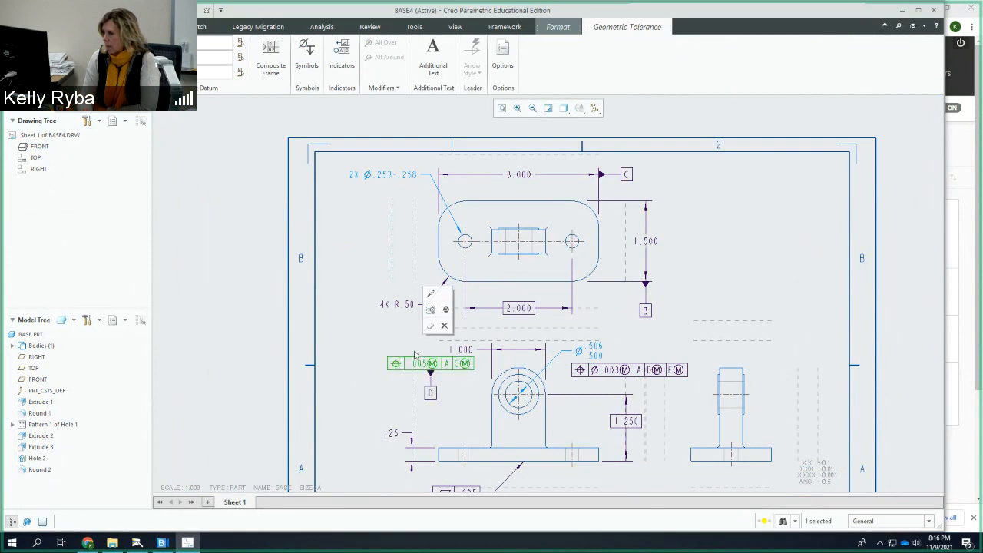
left_click(362, 334)
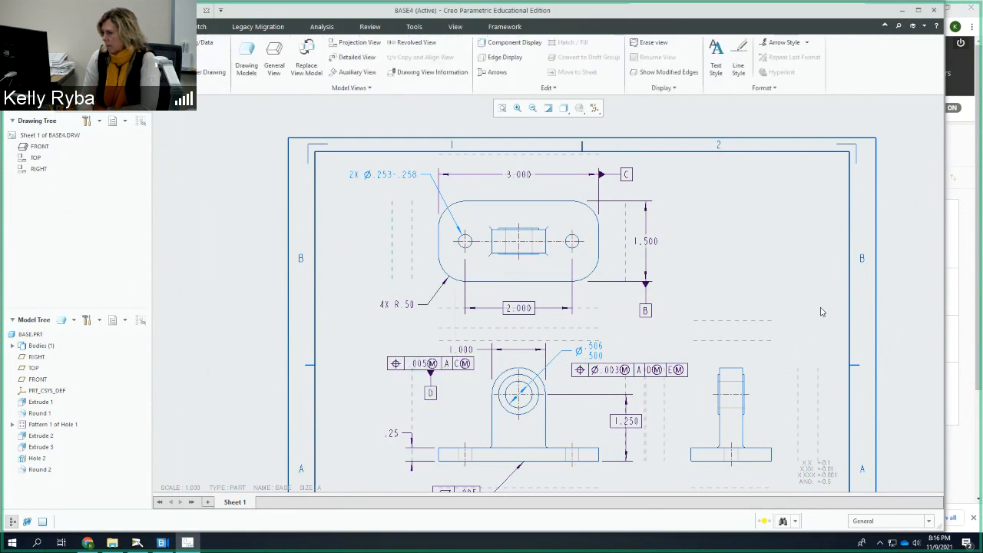
Place a new geometric tolerance frame directly beneath the 2X Ø.253-.258 hole dimension in the top view
scroll(821, 311, "down", 1)
scroll(821, 311, "up", 1)
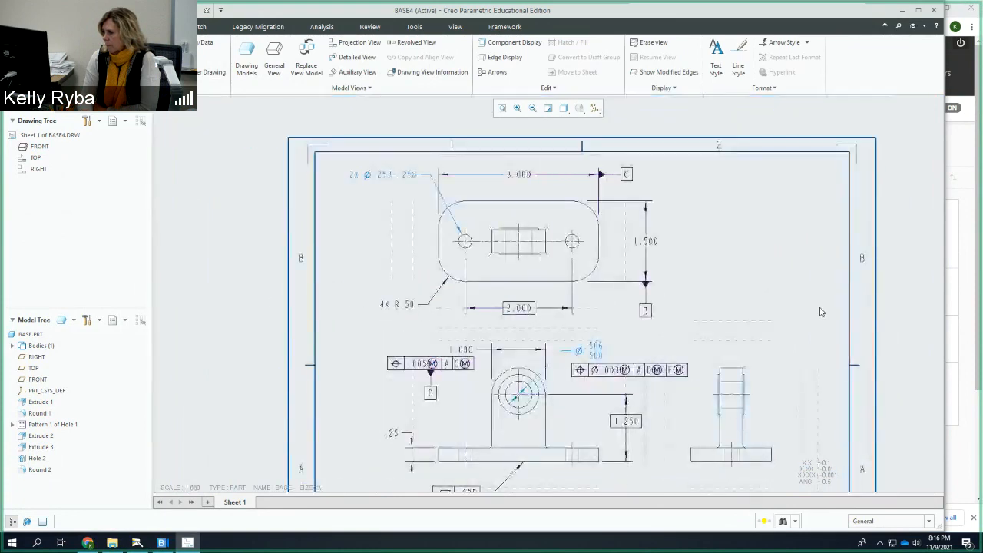
mouse_move(821, 312)
middle_mouse_down()
mouse_move(698, 329)
mouse_move(696, 339)
middle_mouse_up()
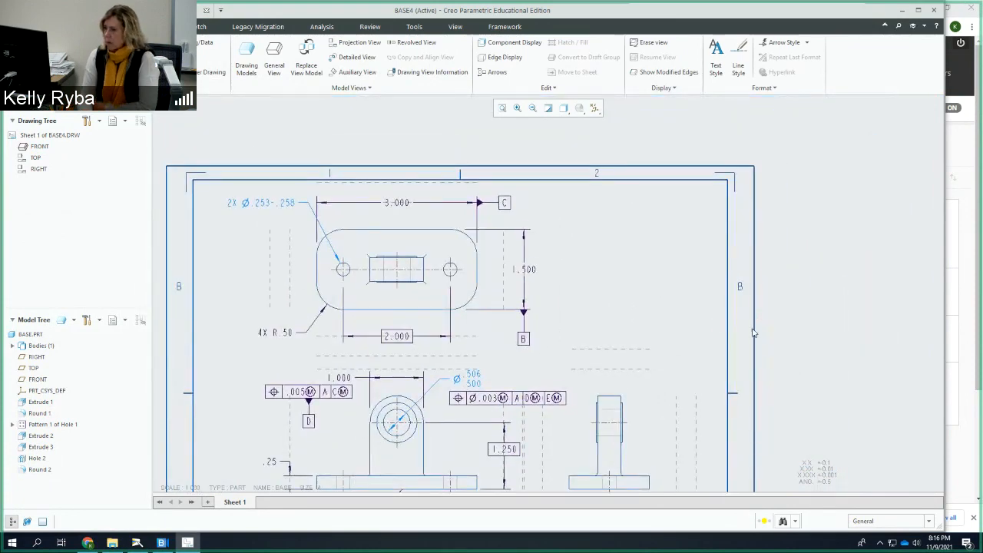
middle_click_drag(661, 288, 707, 265)
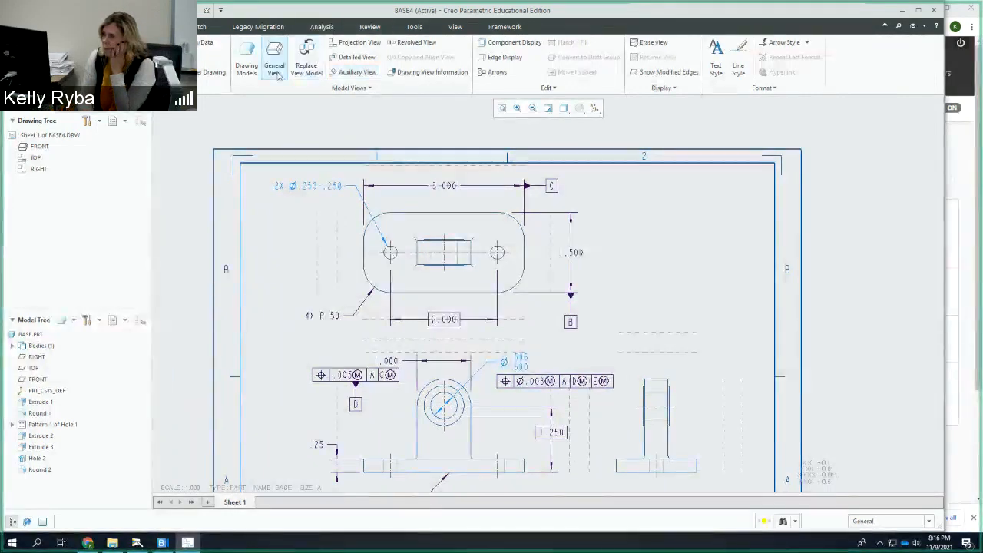
left_click(144, 27)
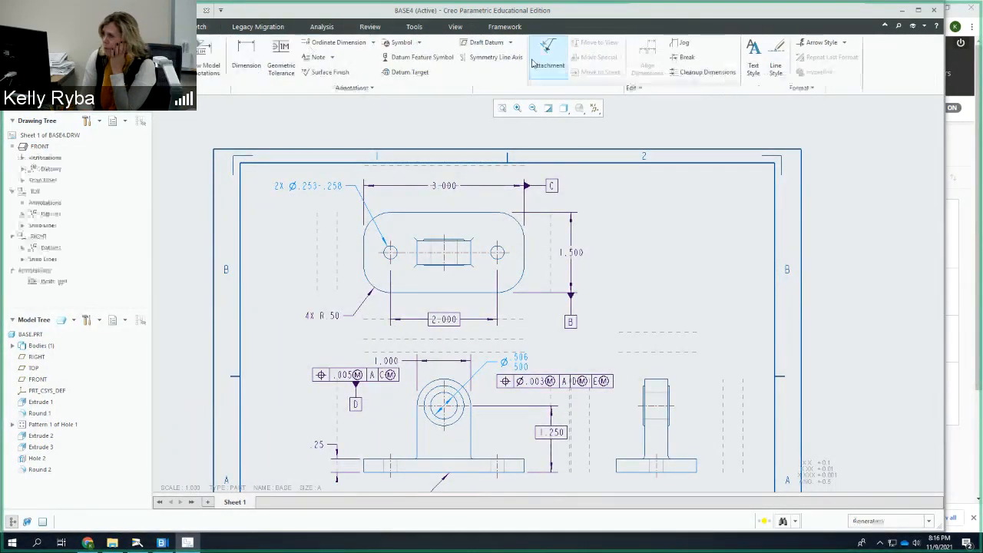
left_click(281, 57)
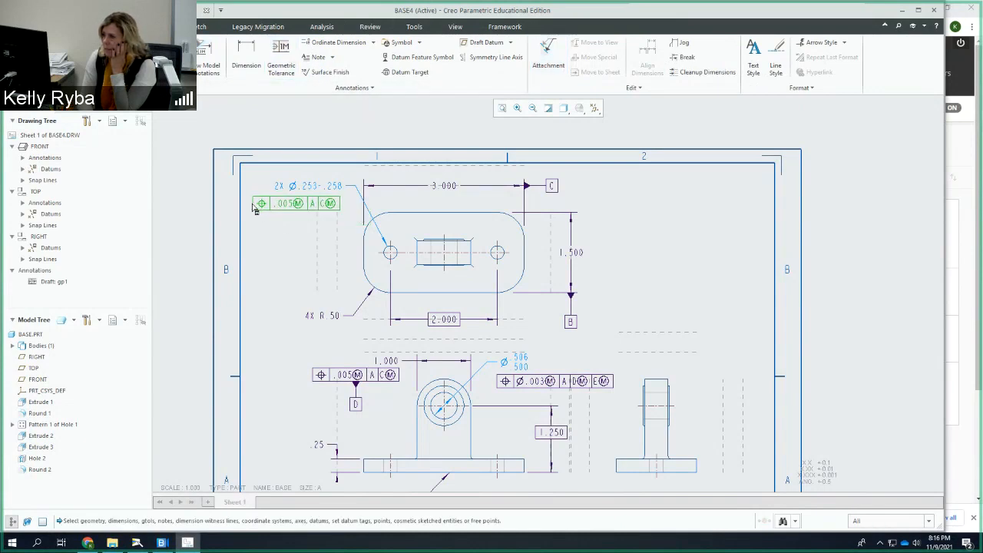
middle_click(251, 205)
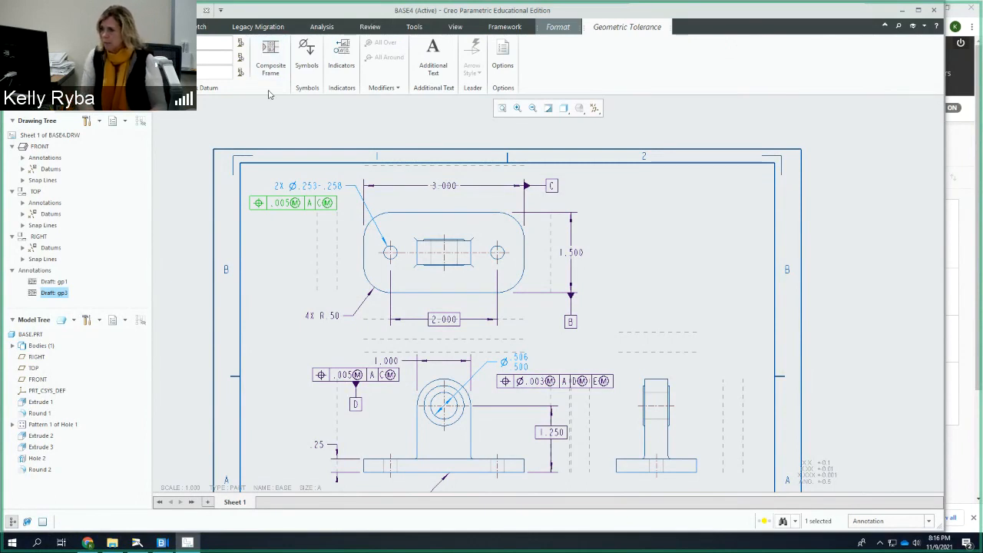
Add the diameter symbol before .005 in the new position tolerance frame and set its secondary and tertiary datum references to BⓂ and CⓂ
left_click(307, 56)
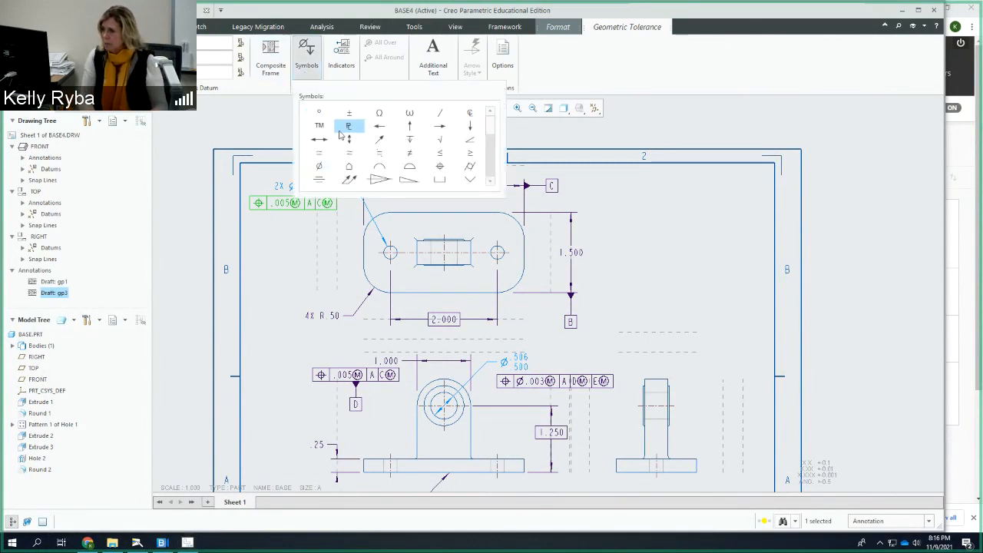
left_click(319, 167)
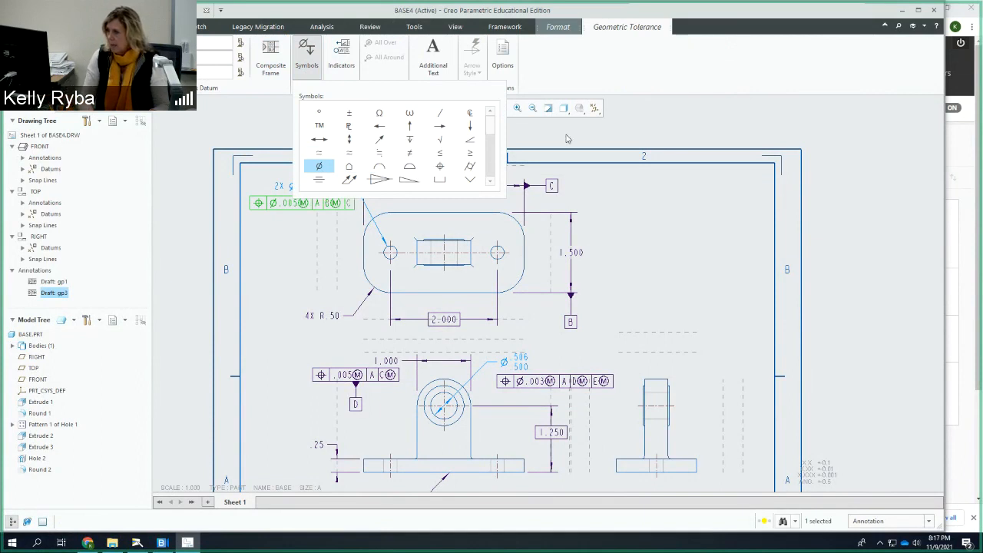
scroll(495, 135, "down", 3)
left_click(441, 144)
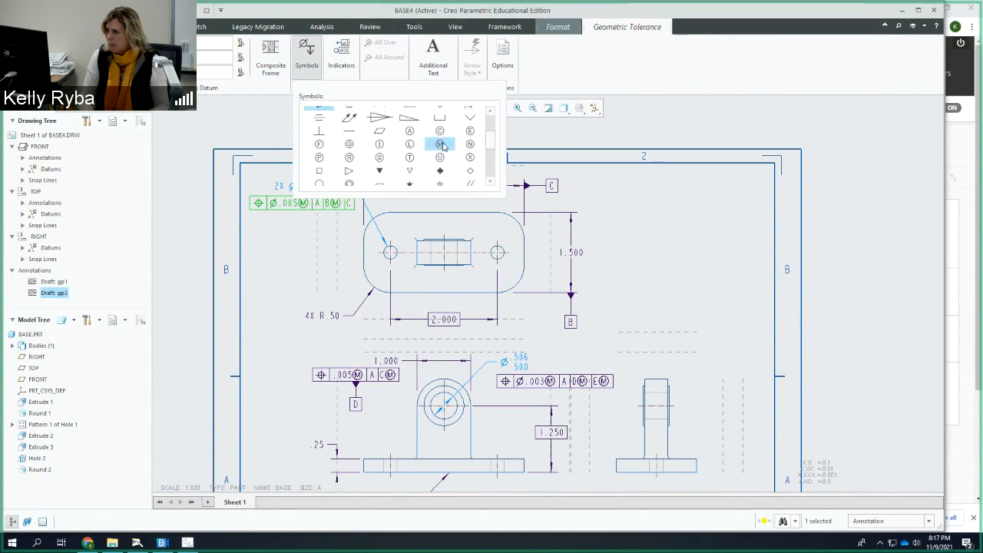
left_click(307, 55)
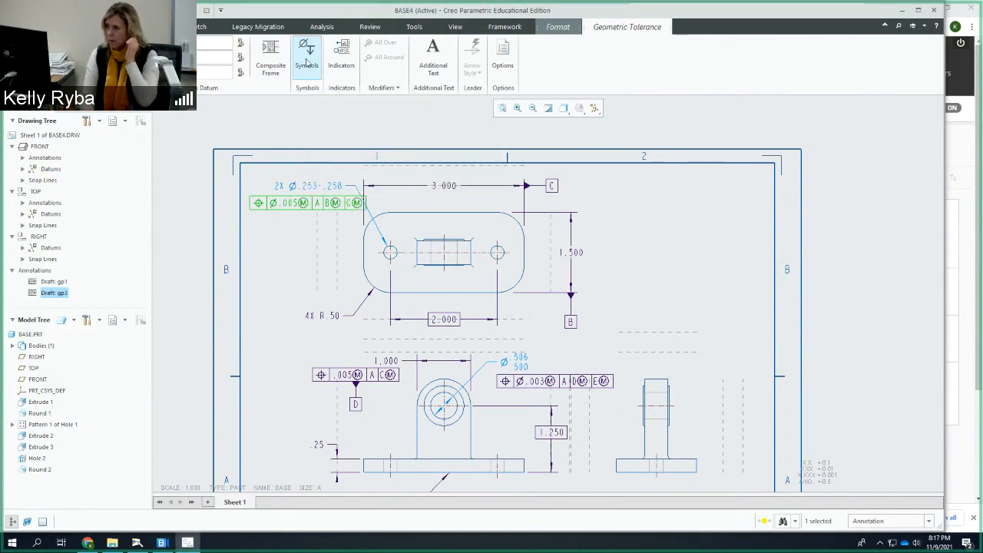
left_click(317, 204)
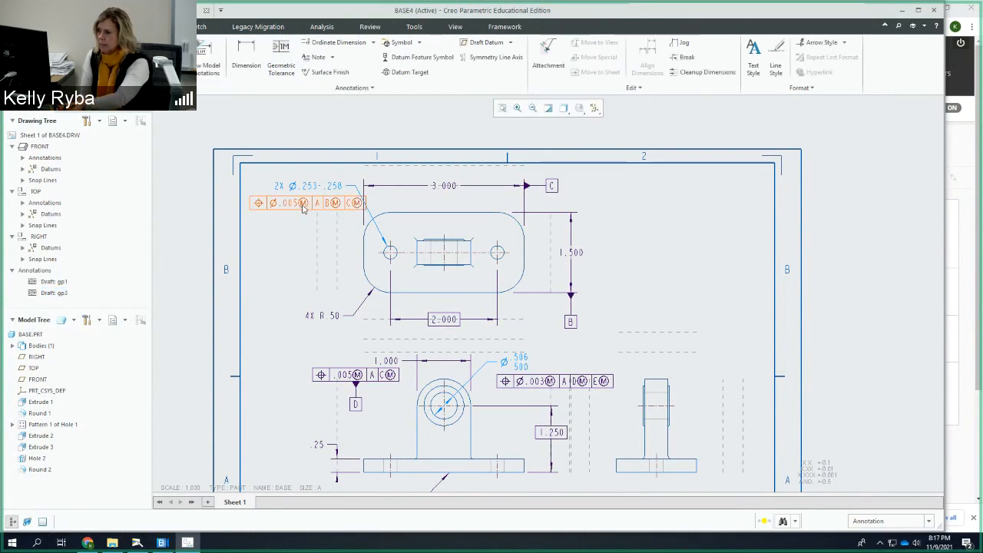
Move the Ø.005 position tolerance frame slightly left and up, clear of the 3.000 dimension's extension line
left_click(302, 205)
left_click(301, 205)
left_click(300, 204)
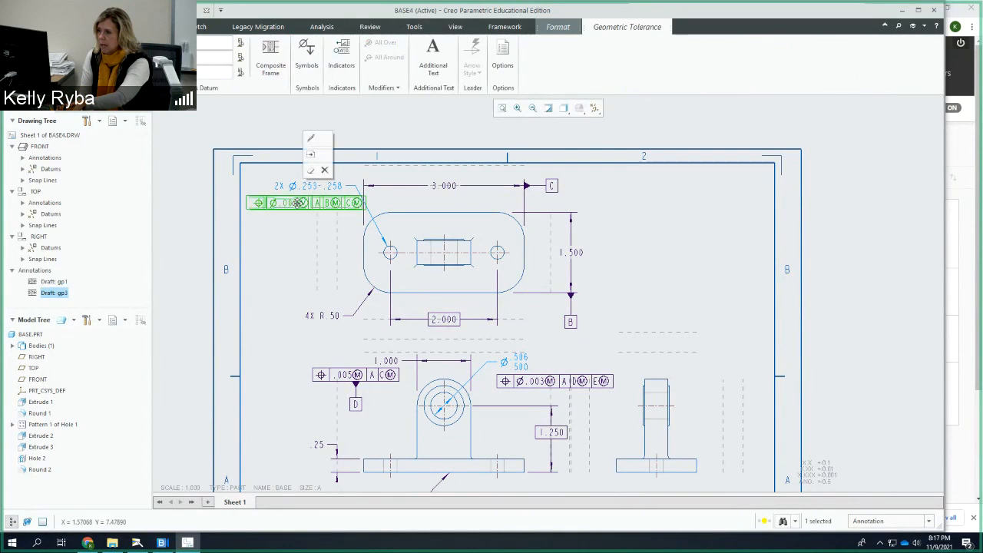
left_click_drag(298, 204, 288, 202)
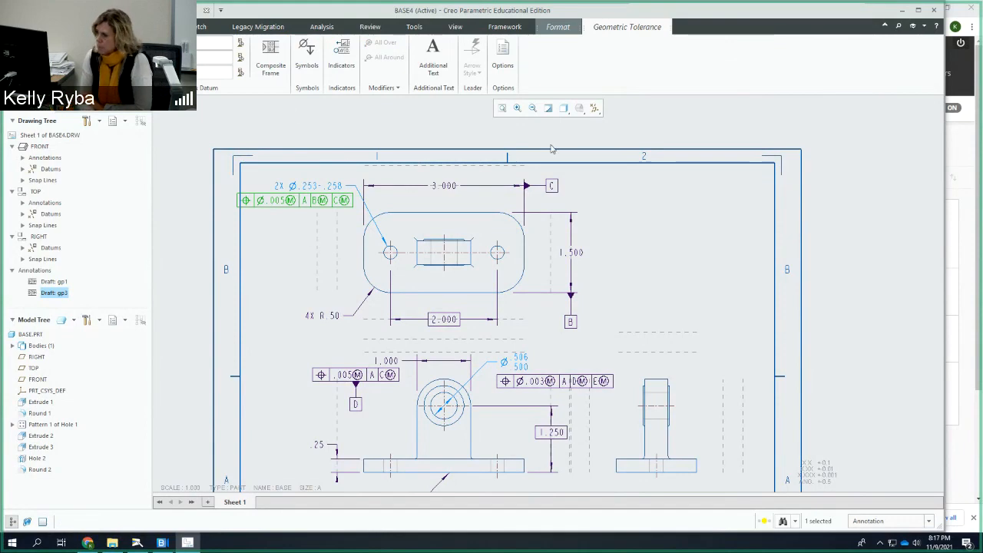
Set the selection filter to General and move the right view slightly to the right on the sheet
scroll(521, 233, "down", 1)
scroll(521, 234, "down", 2)
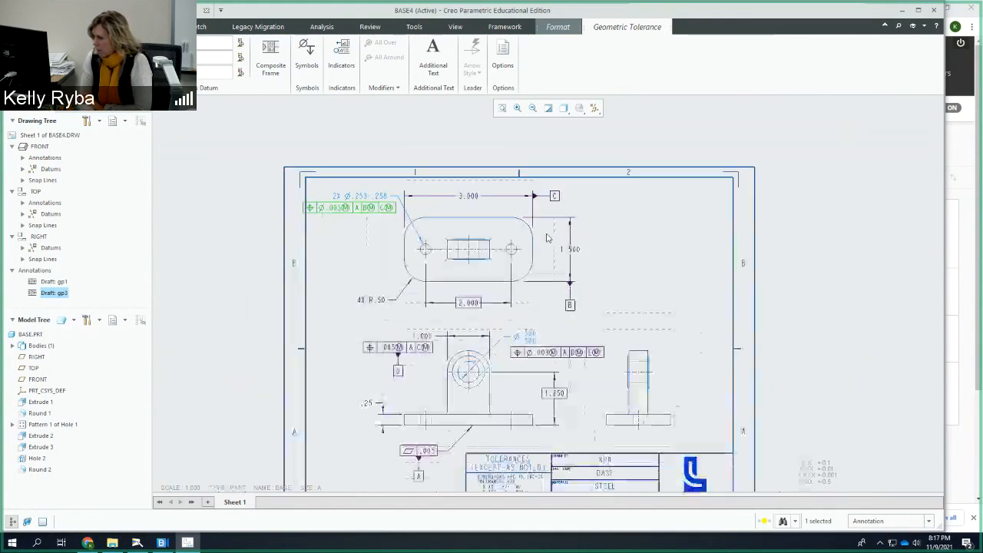
left_click(890, 521)
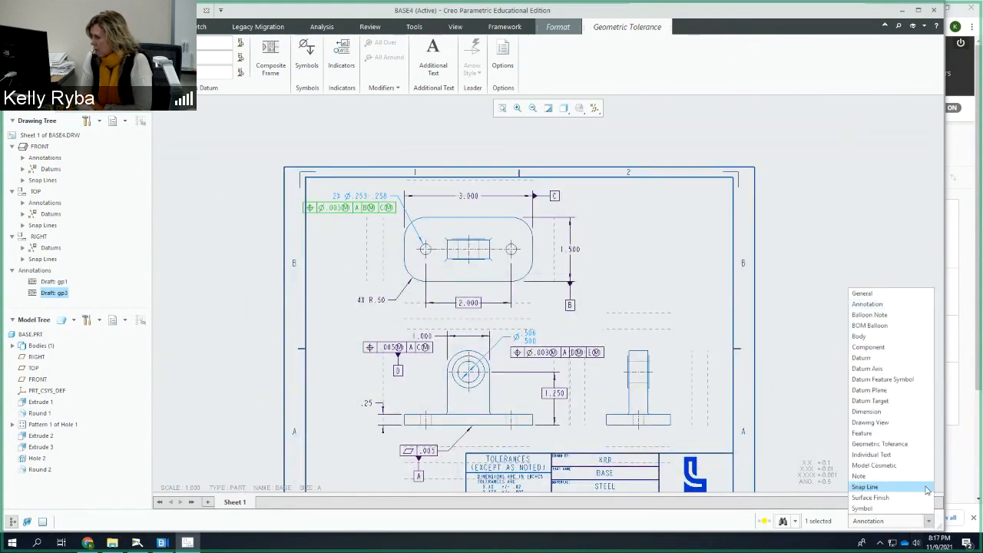
left_click(869, 295)
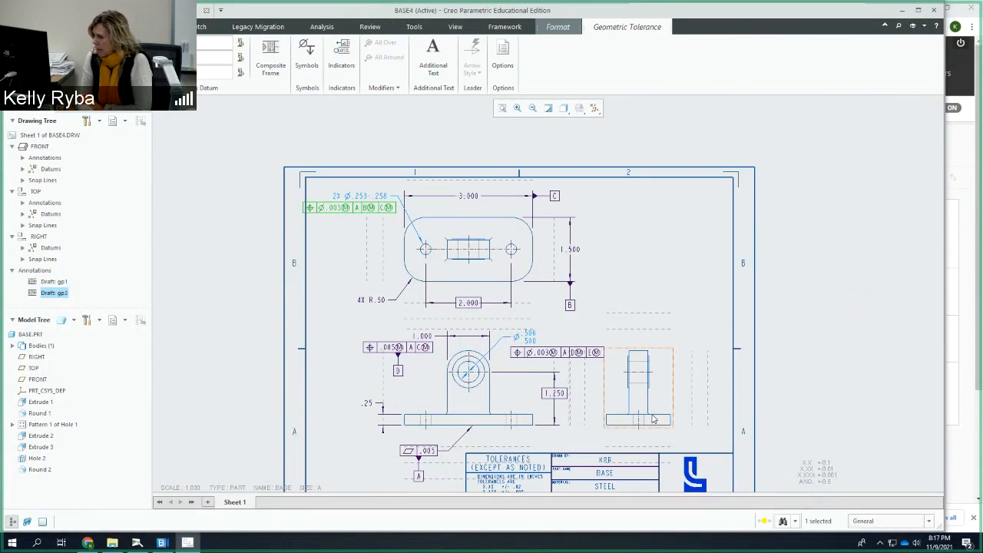
left_click(665, 406)
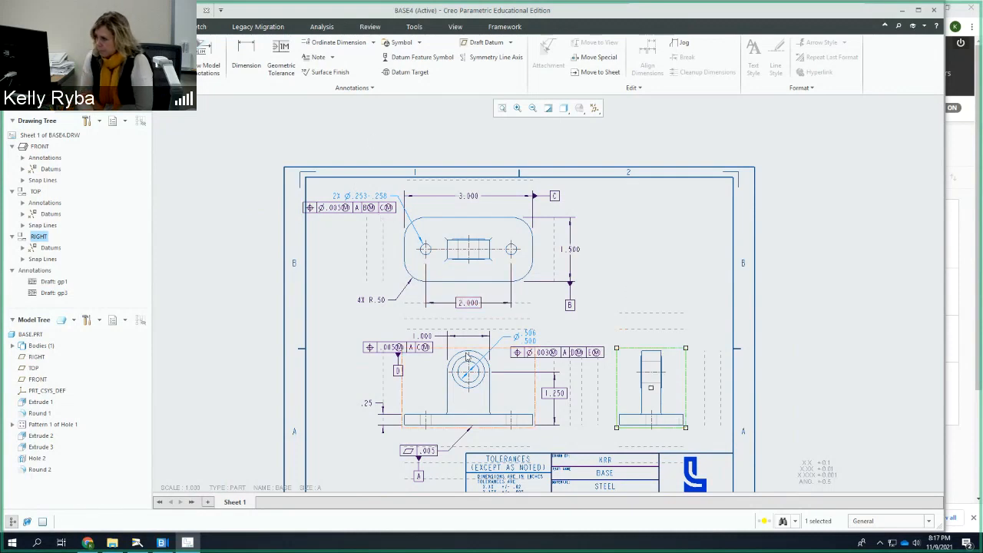
Move the front view, along with its aligned top view, slightly to the right on the sheet
left_click(503, 383)
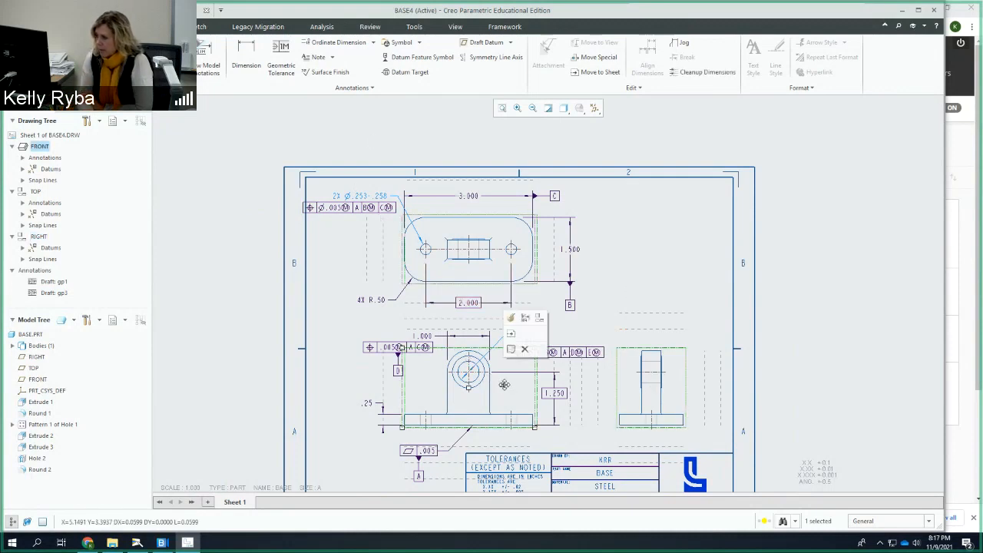
left_click_drag(504, 384, 527, 385)
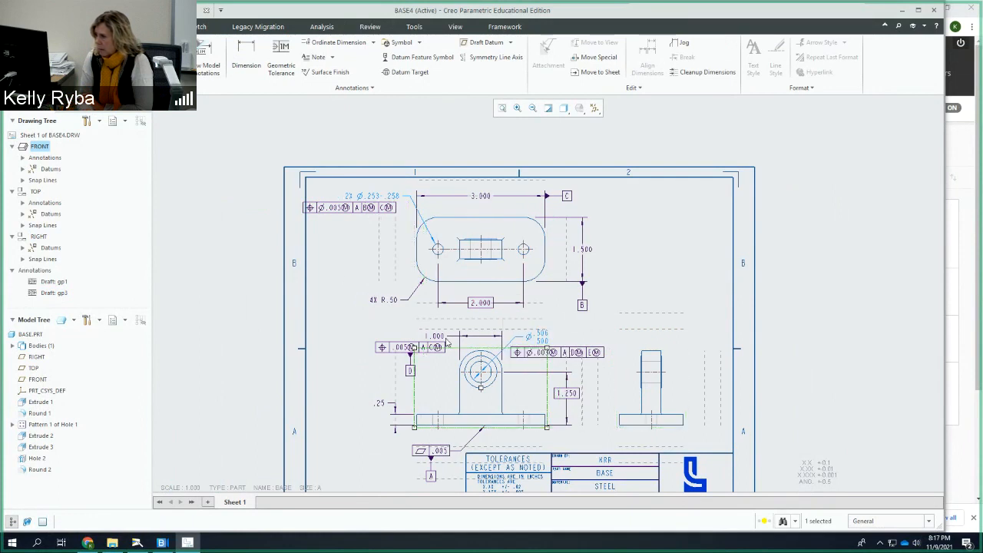
left_click(661, 251)
left_click(544, 348)
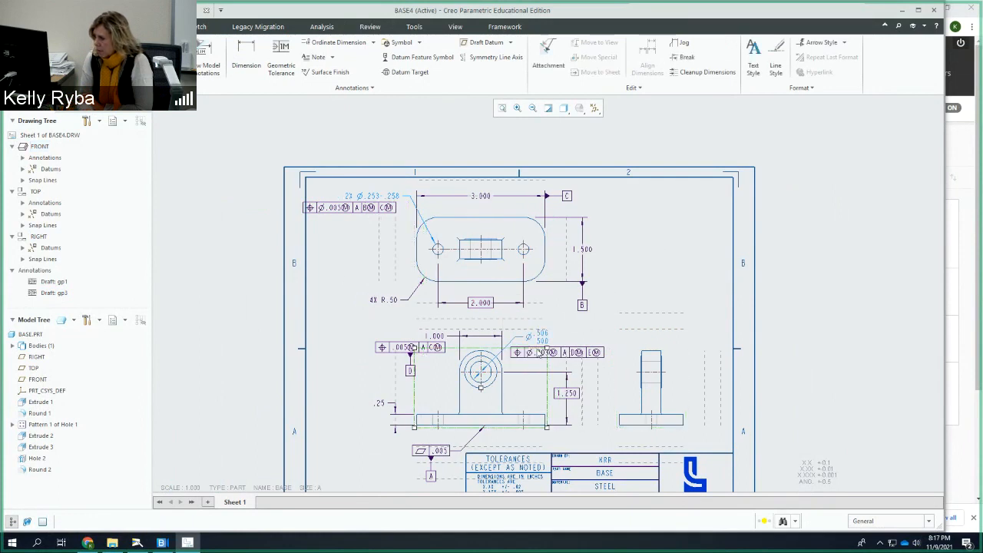
left_click(594, 341)
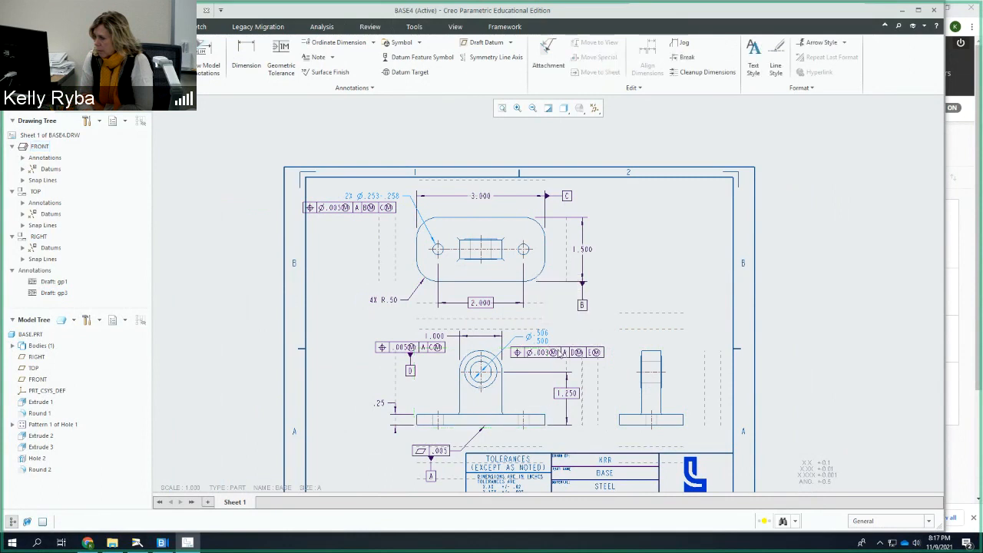
Move the .003 position tolerance frame and the .005 frame with datum D slightly right, beside the shifted front view's dimensions
left_click(559, 353)
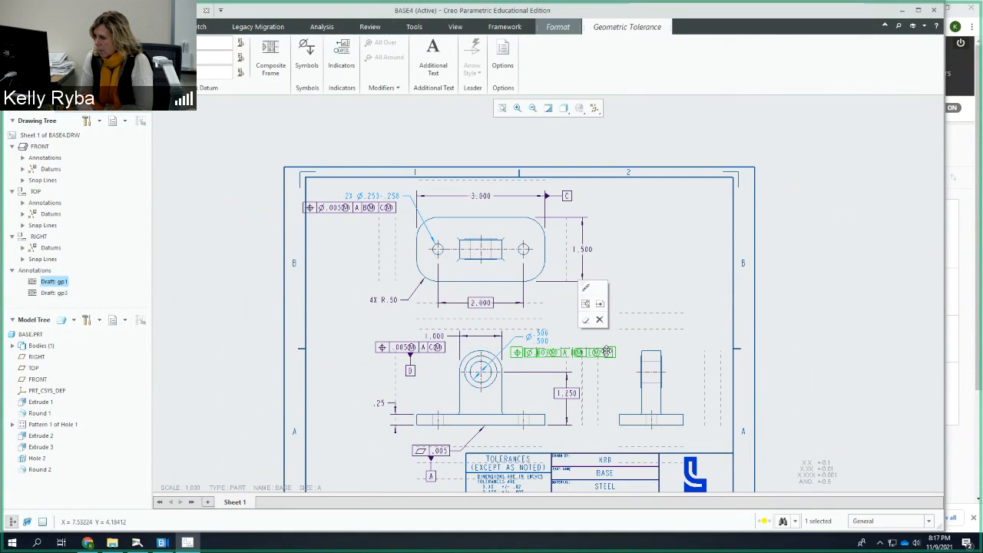
left_click(409, 351)
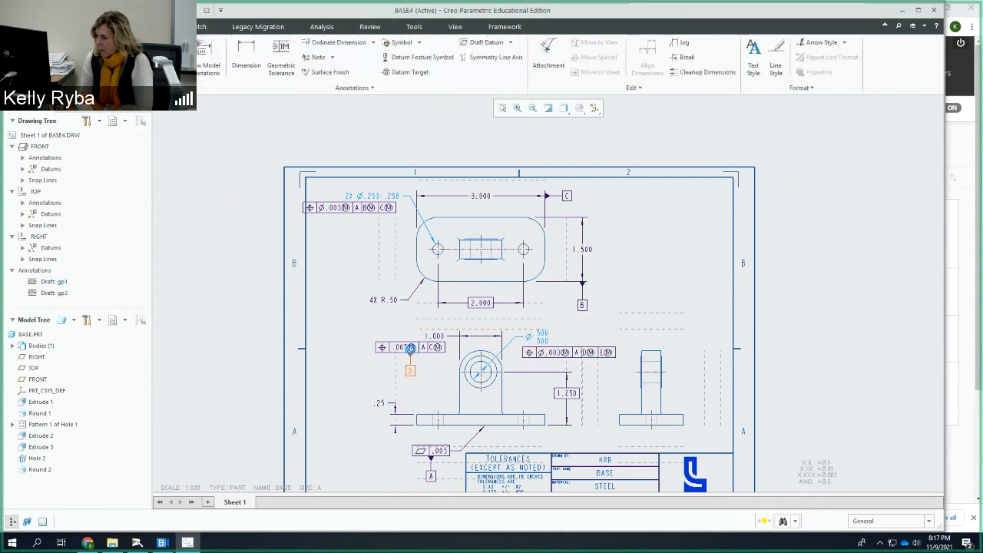
left_click(398, 349)
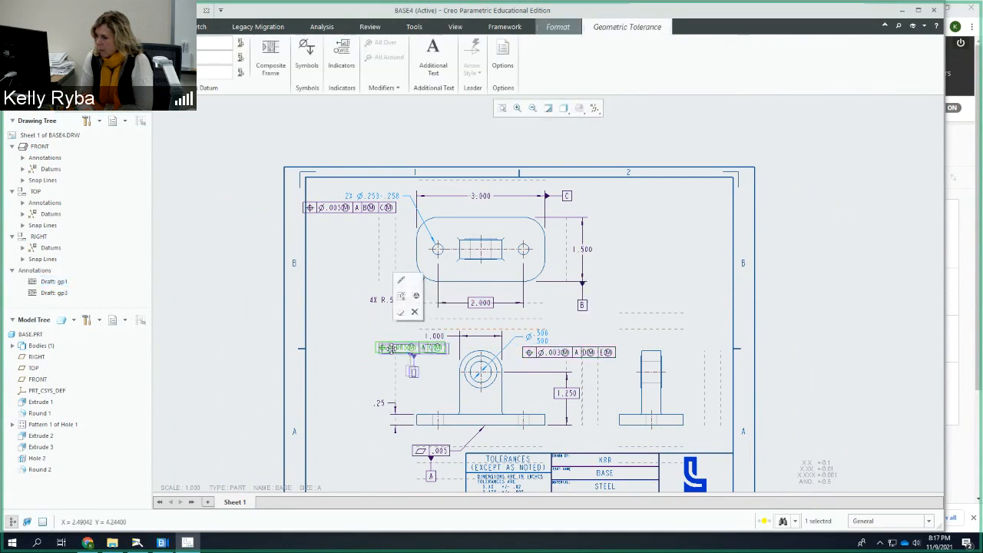
left_click_drag(401, 348, 397, 348)
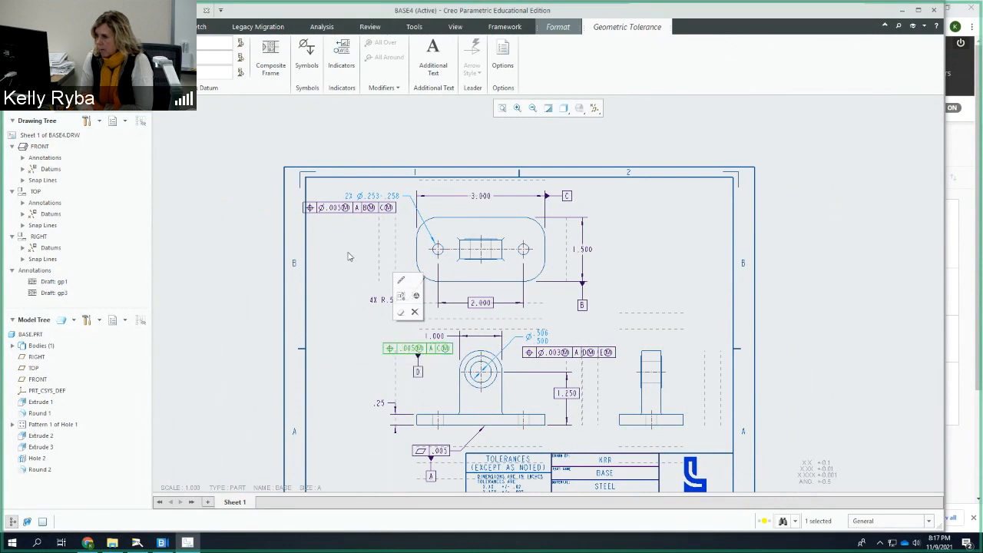
Move the Ø.005 position tolerance frame slightly right and down, back beneath the 2X hole diameter dimension
left_click(335, 209)
left_click_drag(334, 208, 337, 210)
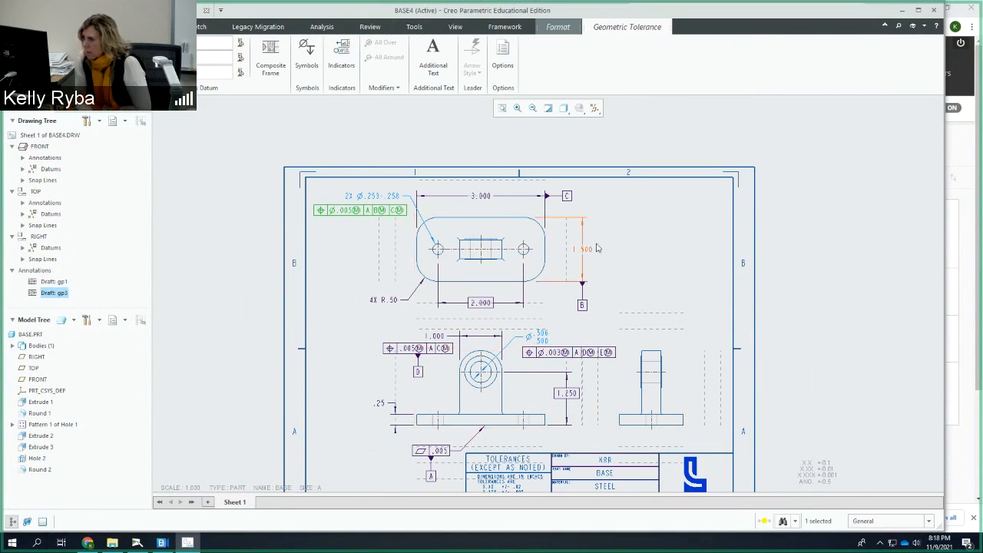
left_click(646, 257)
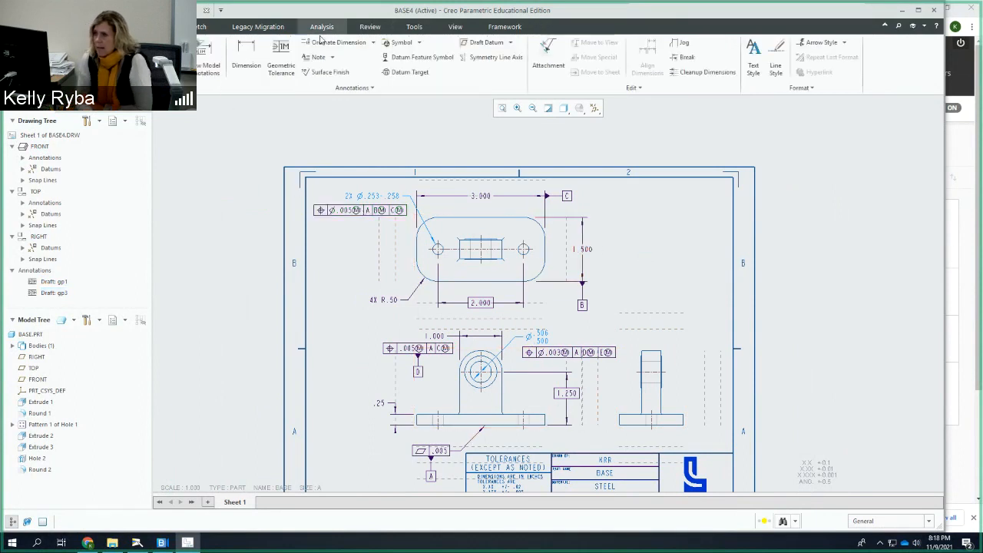
Attach a datum feature symbol to the underside of the Ø.005 position tolerance frame in the top view
left_click(411, 58)
left_click(354, 211)
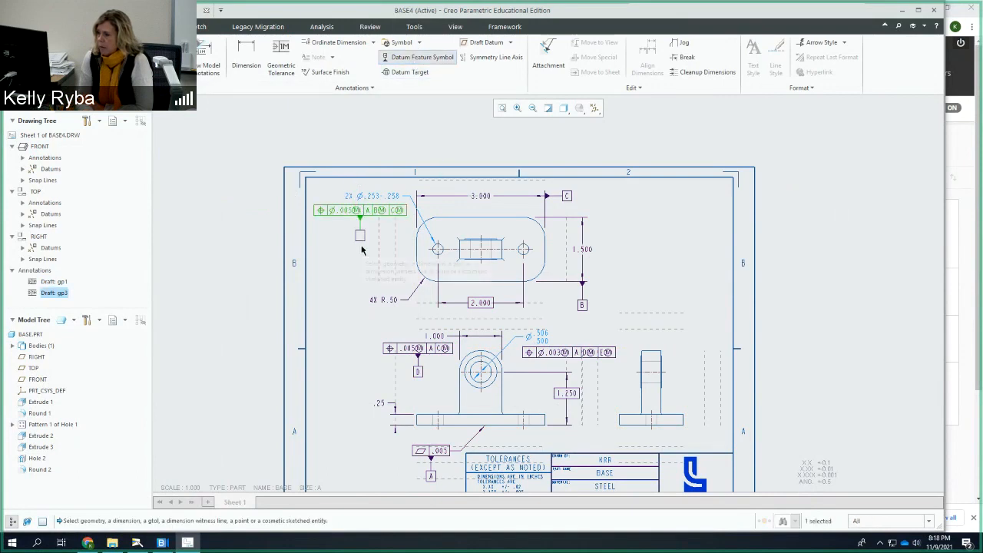
middle_click(362, 250)
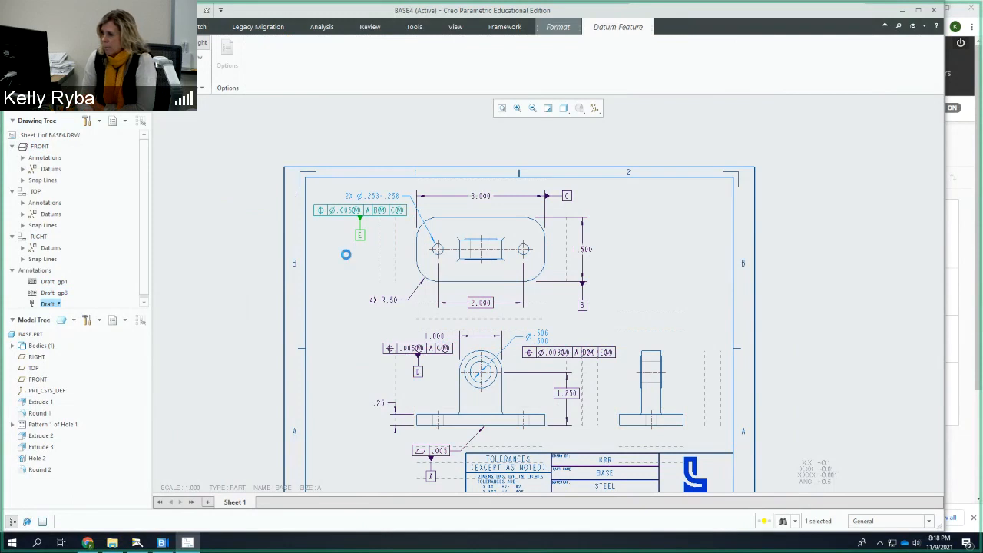
left_click(384, 271)
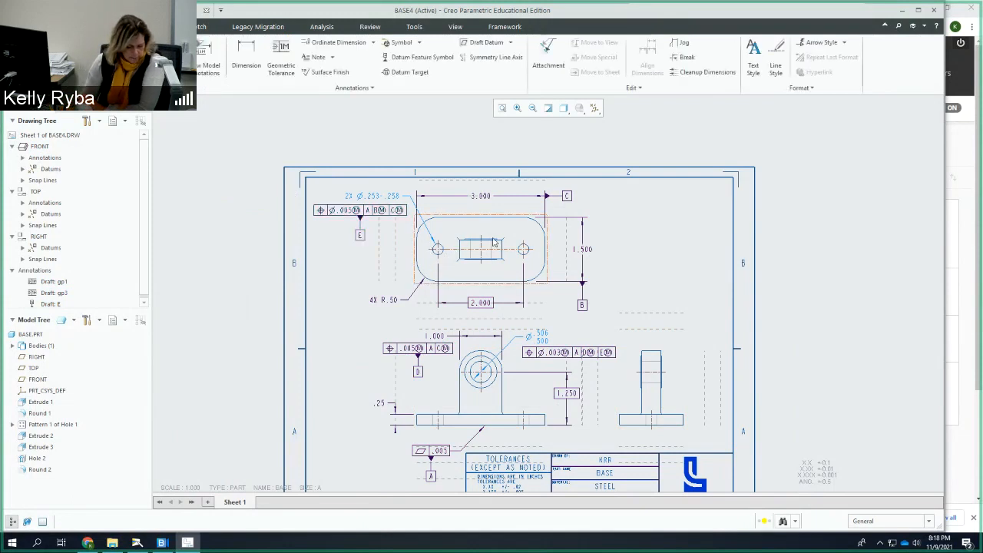
Switch to the document camera window to check the printed final drawing guide, and return to the Creo drawing
middle_click_drag(522, 241, 458, 211)
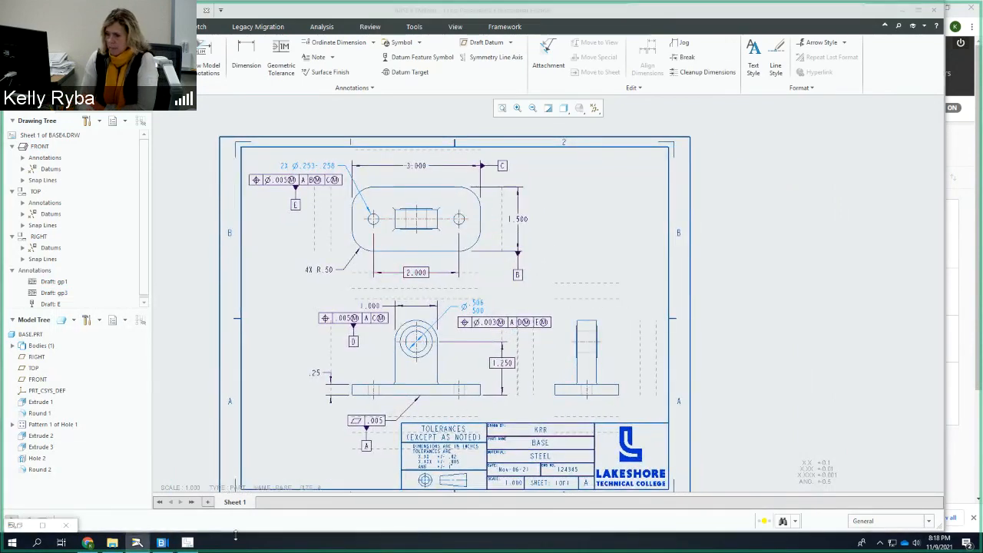
left_click(43, 526)
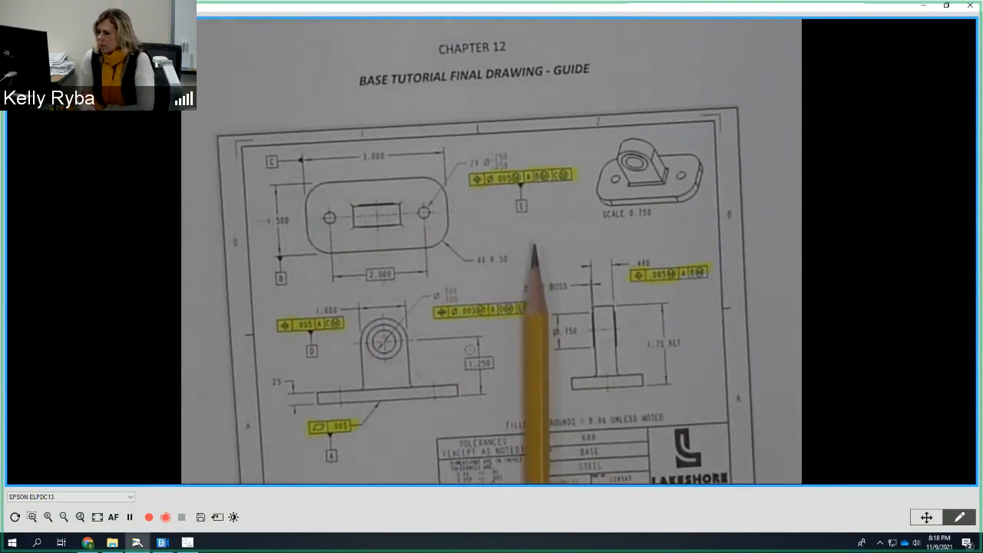
left_click(186, 542)
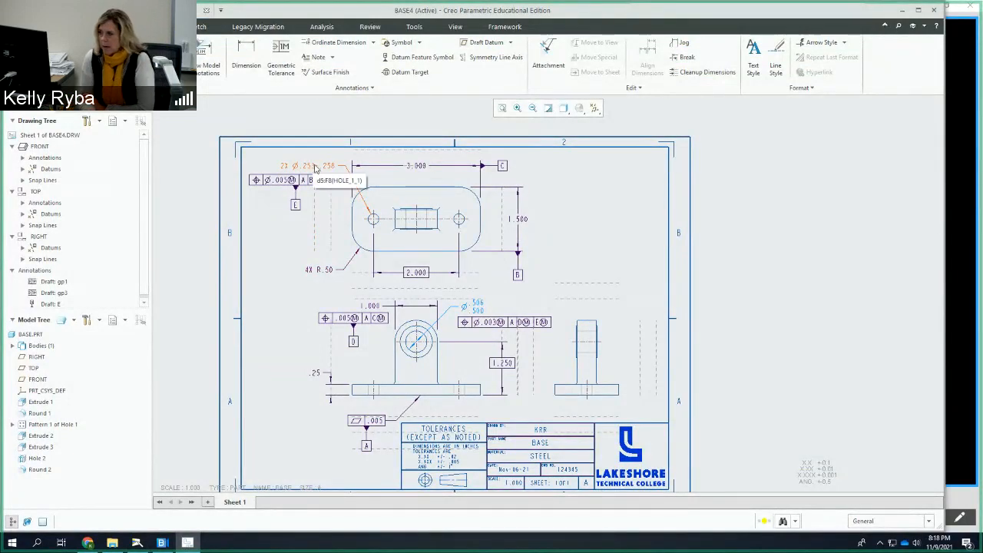
Turn on ISO Tolerance Display Style for the 2X hole diameter dimension in the top view
left_click(315, 168)
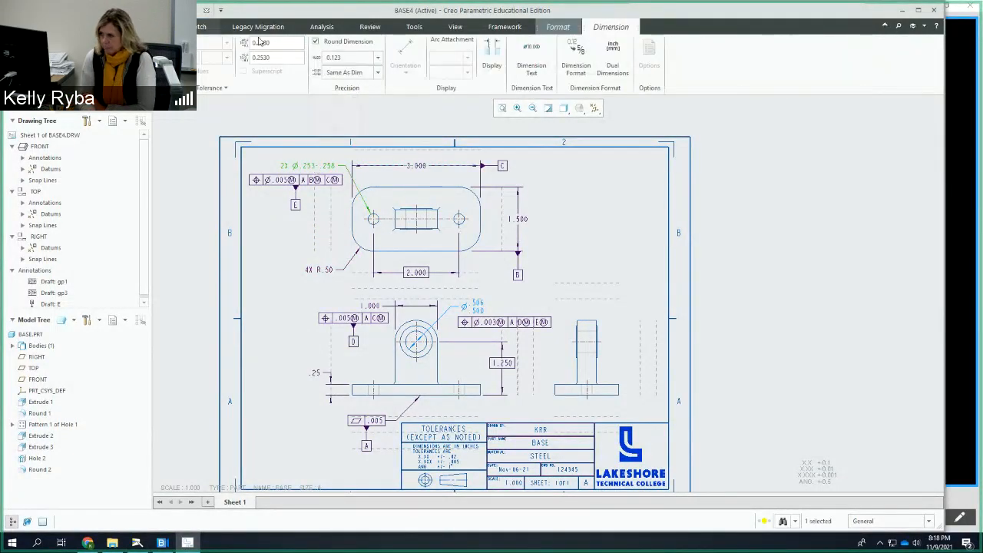
left_click(492, 61)
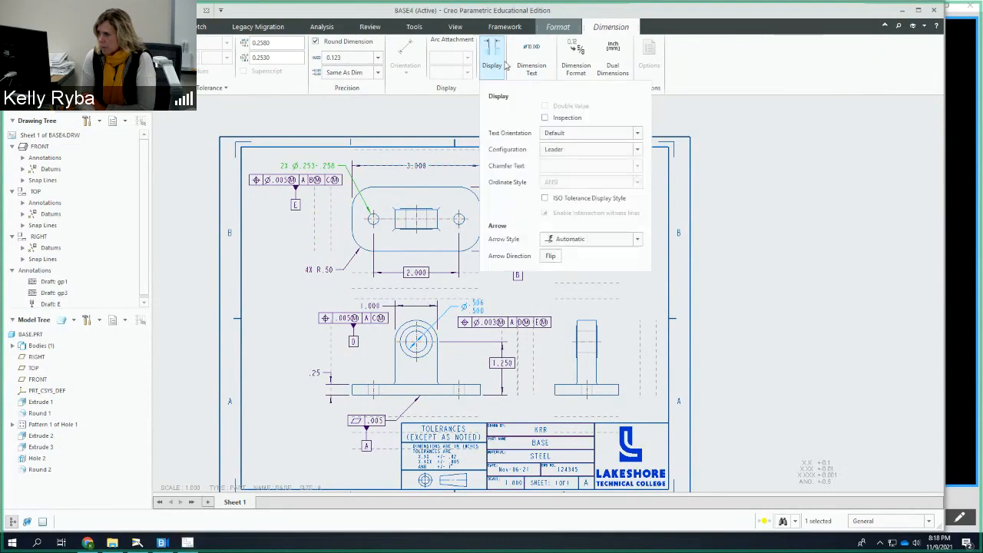
left_click(545, 199)
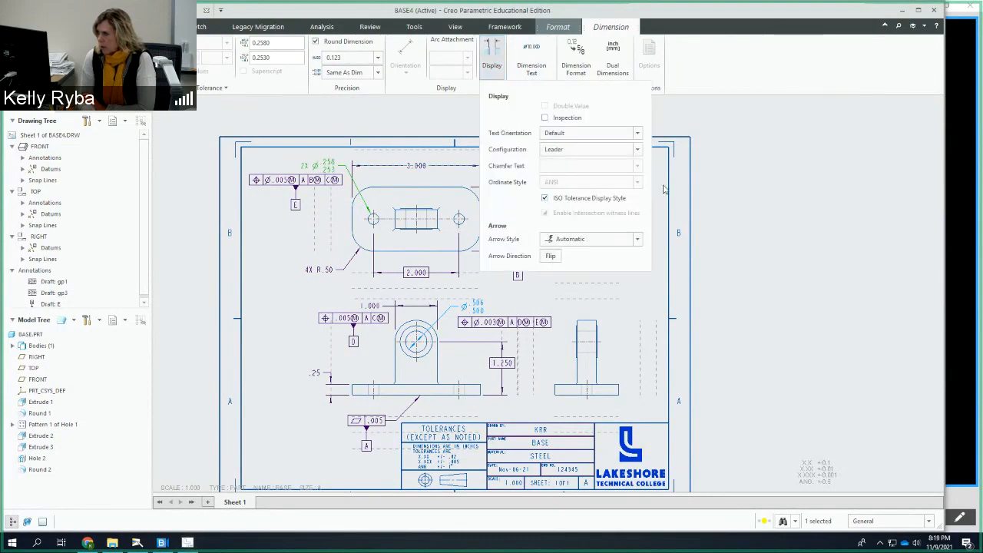
left_click(730, 190)
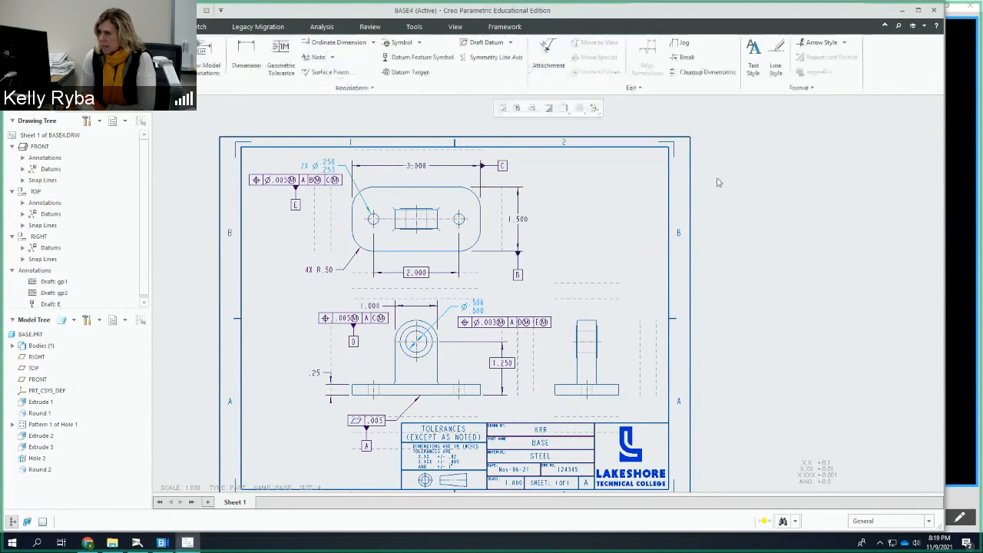
Move the Ø.005 position tolerance frame with its datum symbol slightly down, clear of the stacked .258/.253 limits
scroll(323, 183, "down", 2)
left_click(325, 180)
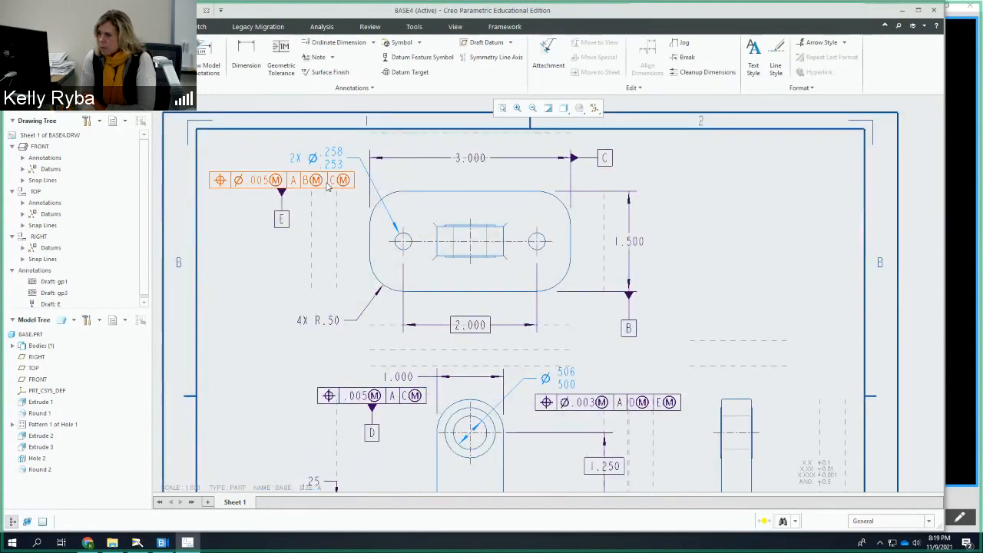
left_click_drag(317, 180, 317, 183)
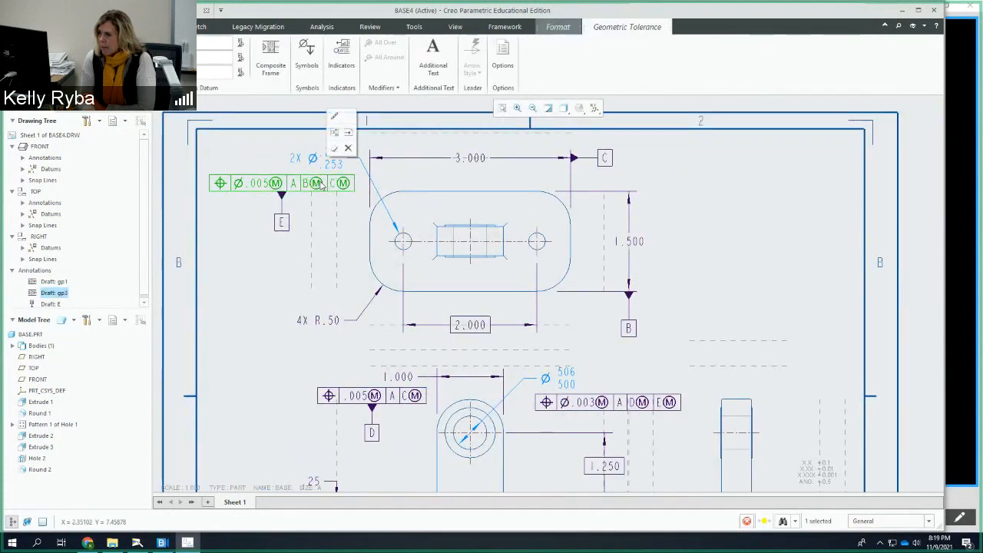
scroll(642, 206, "up", 1)
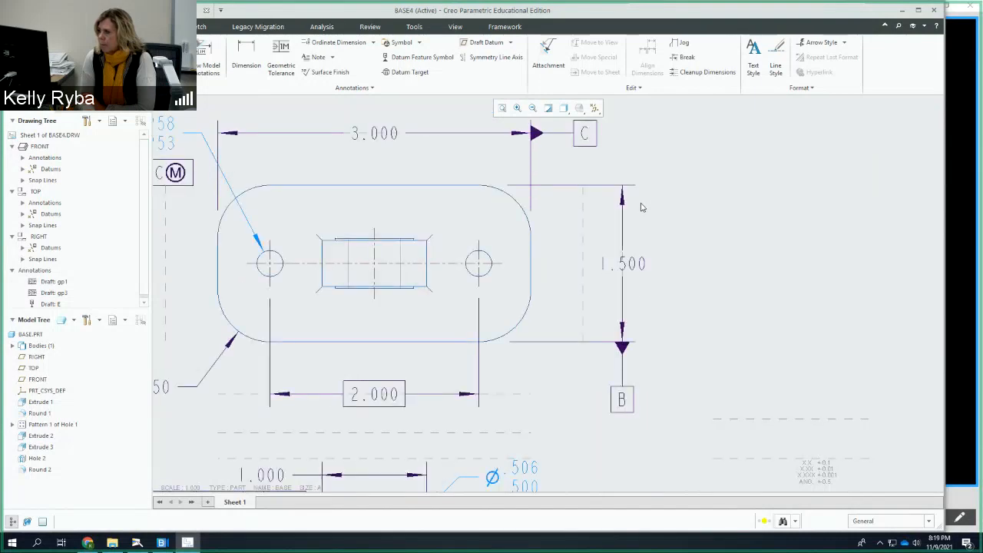
scroll(643, 206, "down", 3)
scroll(642, 206, "up", 1)
middle_click_drag(642, 206, 600, 202)
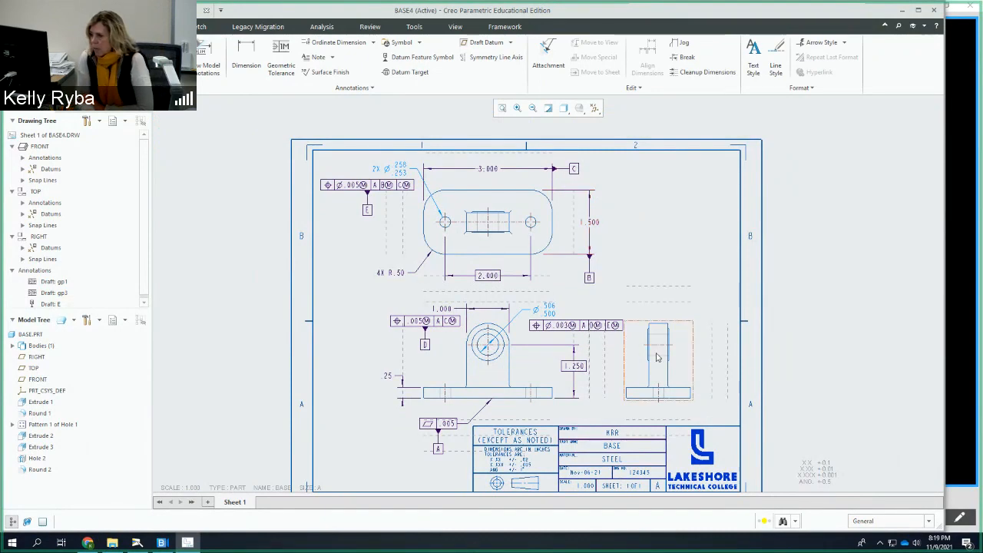
Show the model's 2X Ø.750 boss diameter and .440 thickness dimensions in the right view using Show Model Annotations
middle_click_drag(651, 332, 551, 338)
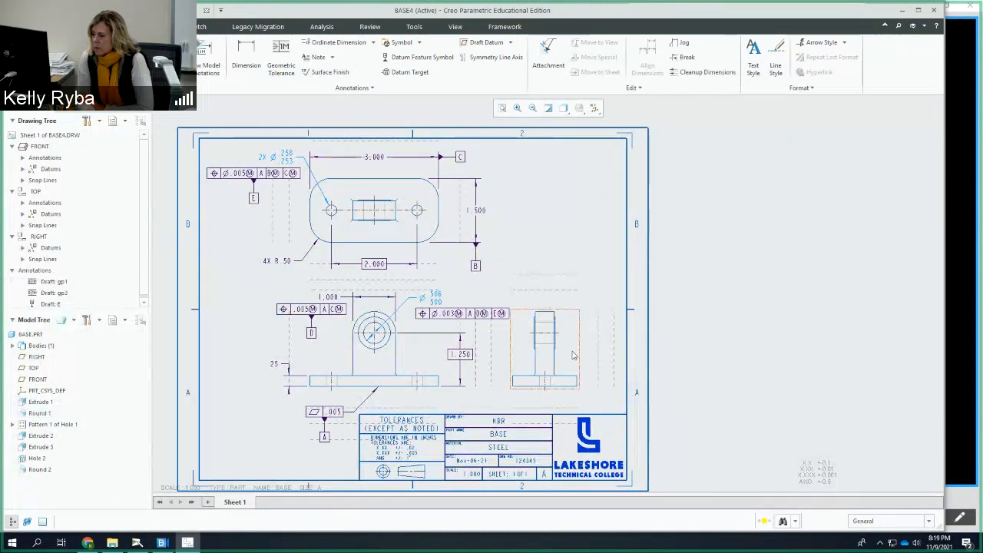
left_click(550, 338)
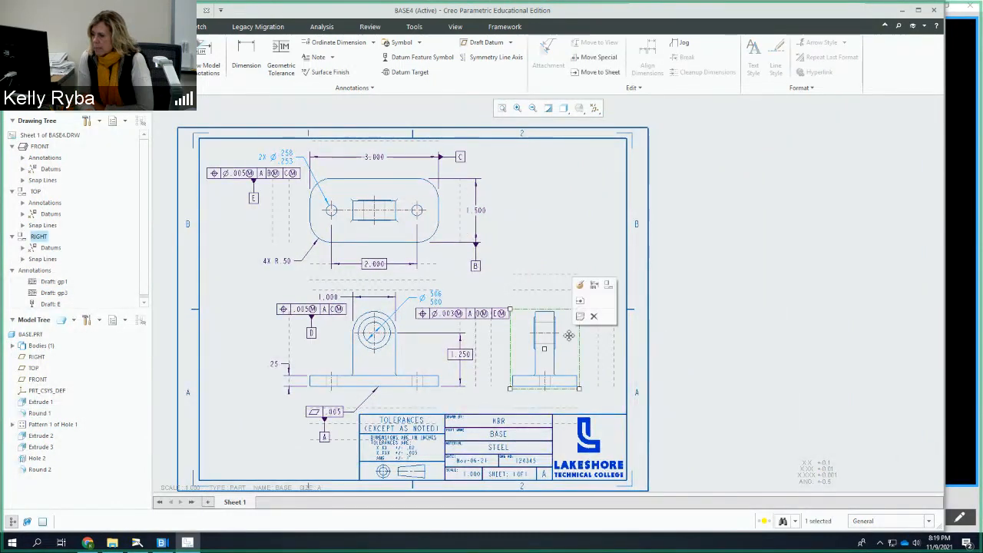
left_click(594, 289)
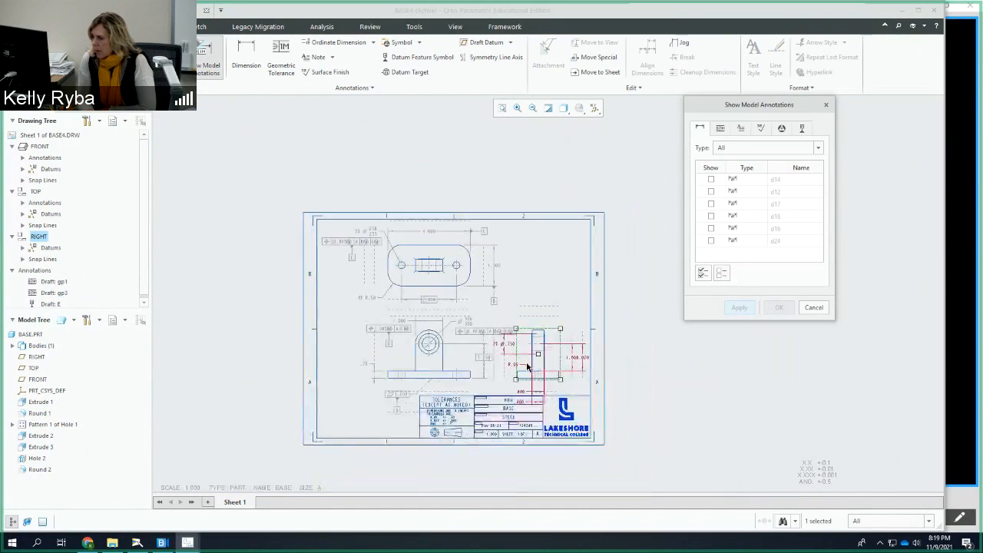
scroll(527, 367, "down", 2)
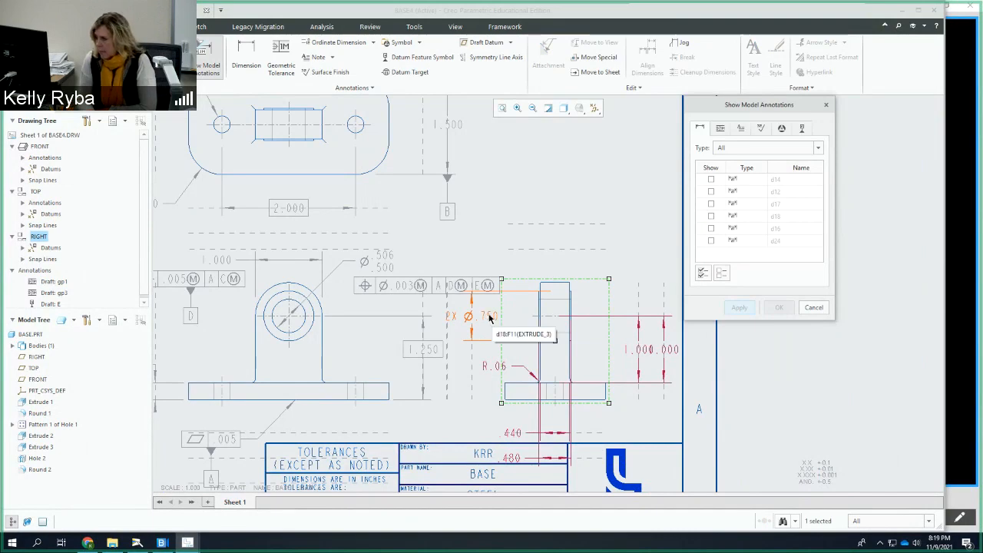
left_click(489, 318)
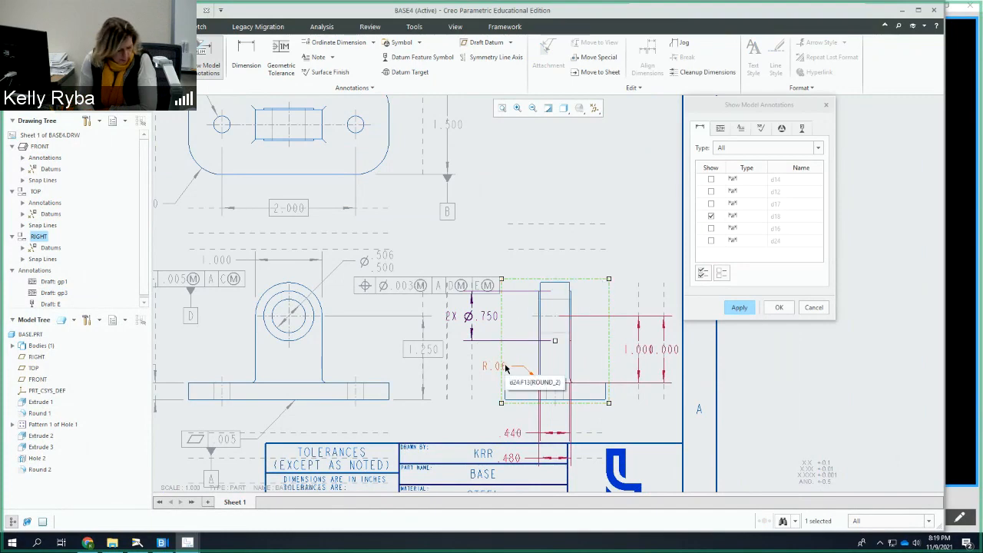
left_click(514, 438)
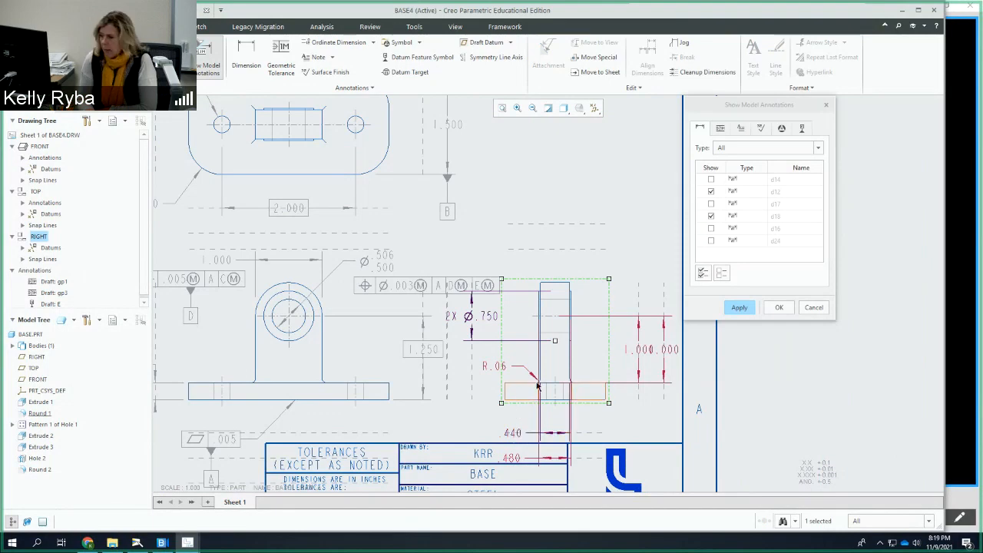
left_click(740, 308)
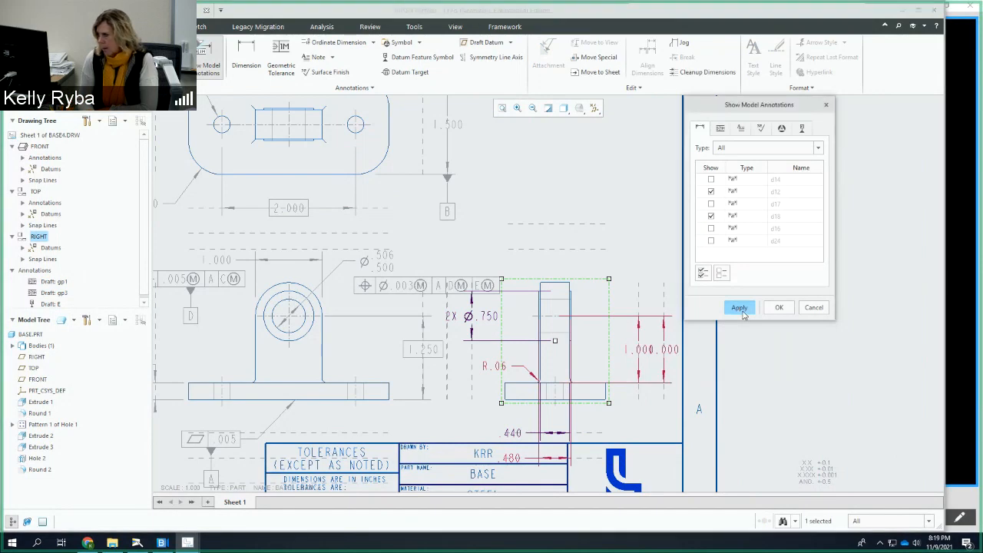
left_click(814, 308)
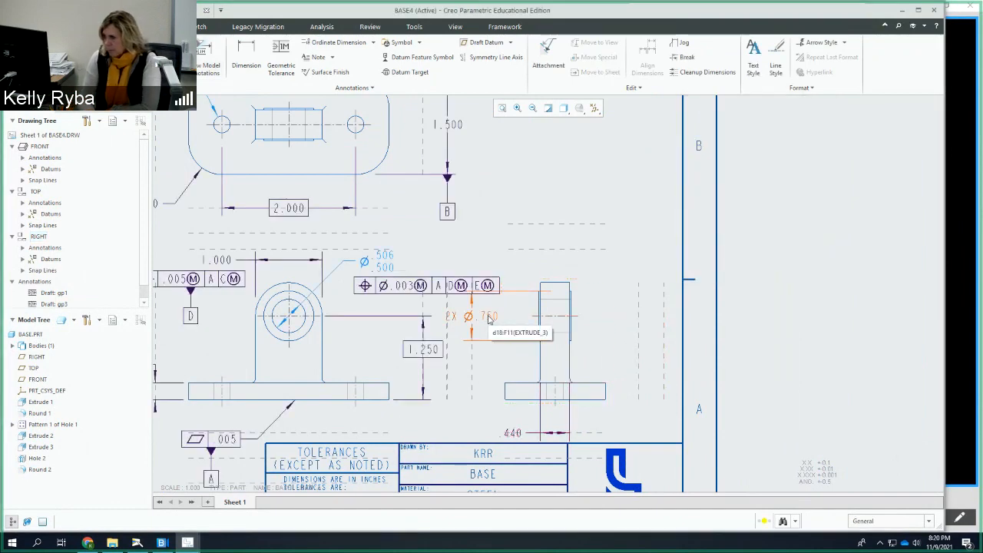
Move the .506/.500 hole diameter and the Ø.003 position tolerance frame slightly up, clear of the 2X Ø.750 dimension
left_click(489, 320)
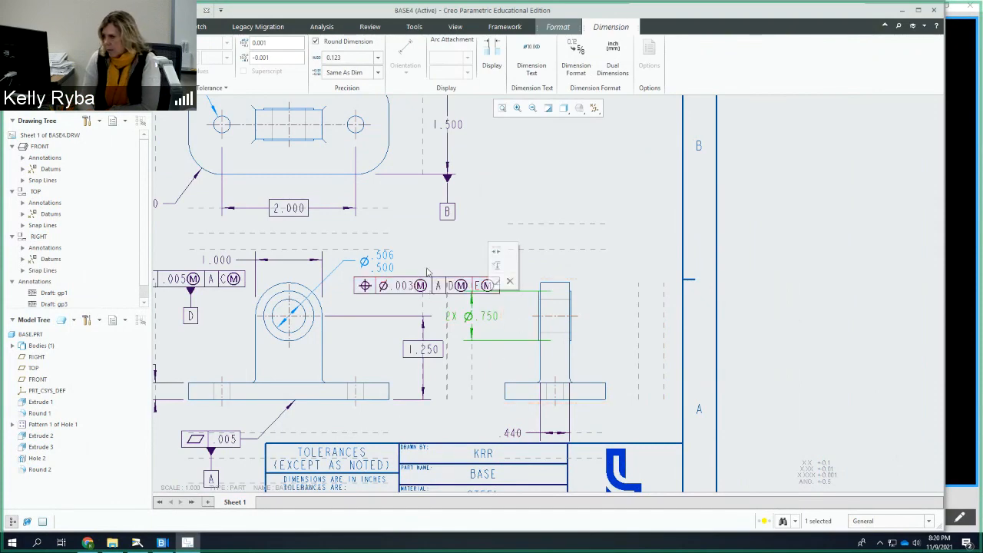
left_click(442, 249)
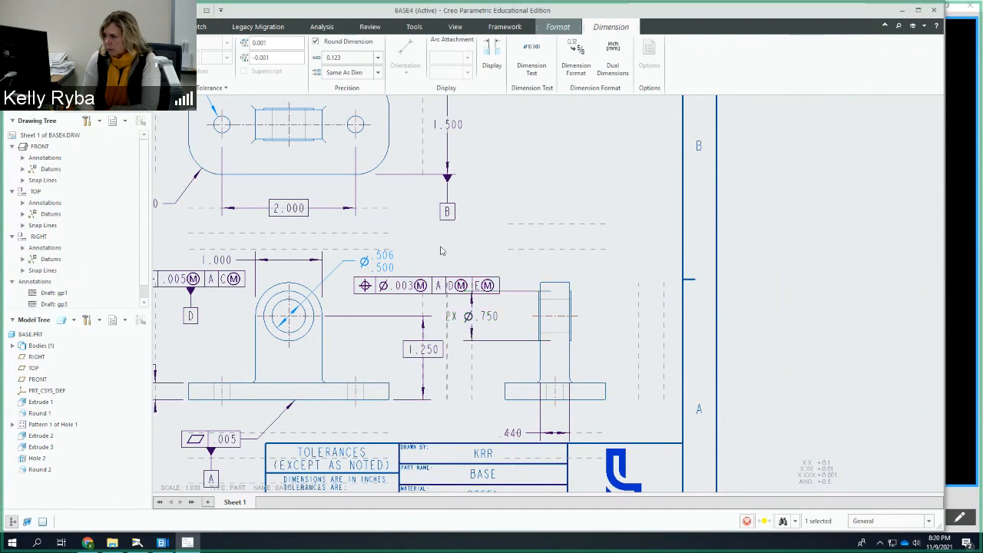
left_click(367, 261)
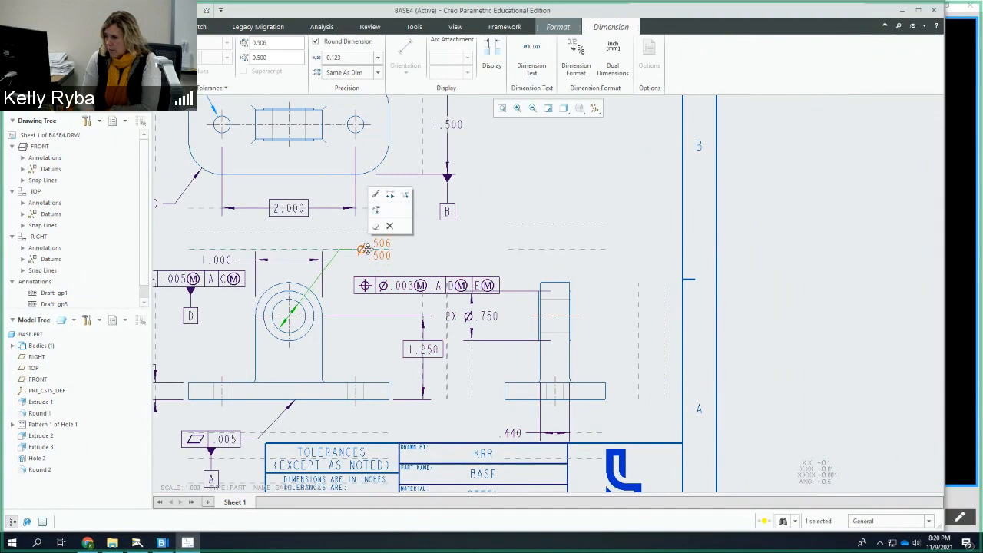
left_click(372, 289)
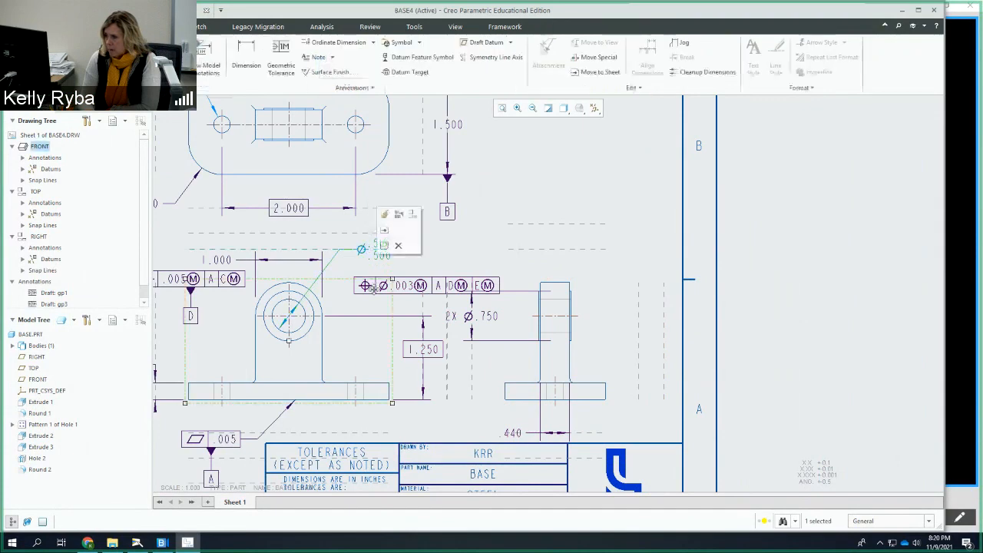
left_click(421, 287)
left_click_drag(410, 275, 412, 271)
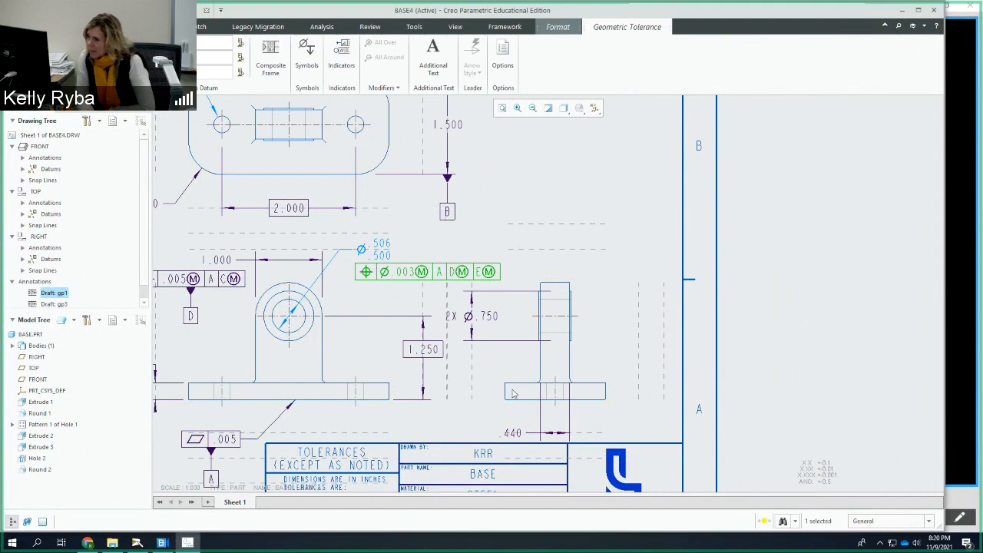
left_click(592, 241)
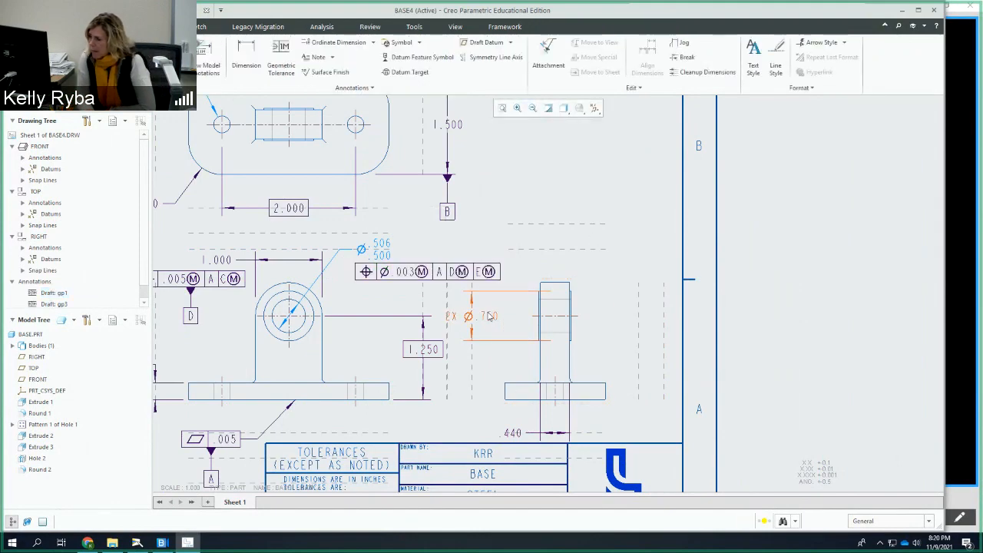
Shorten both extension lines of the 2X Ø.750 dimension so they stop just short of the right view's outline
left_click(488, 316)
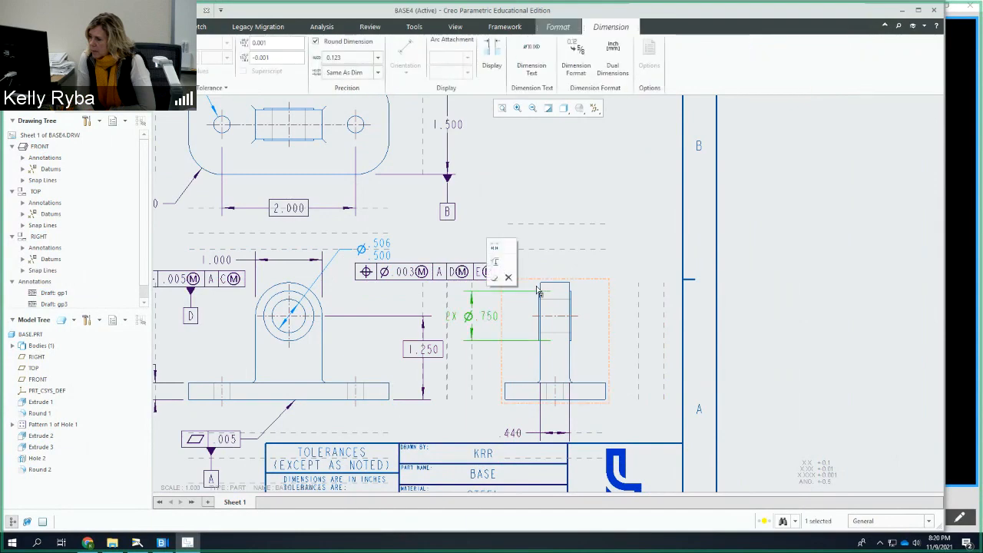
left_click_drag(551, 292, 533, 291)
left_click_drag(548, 341, 531, 342)
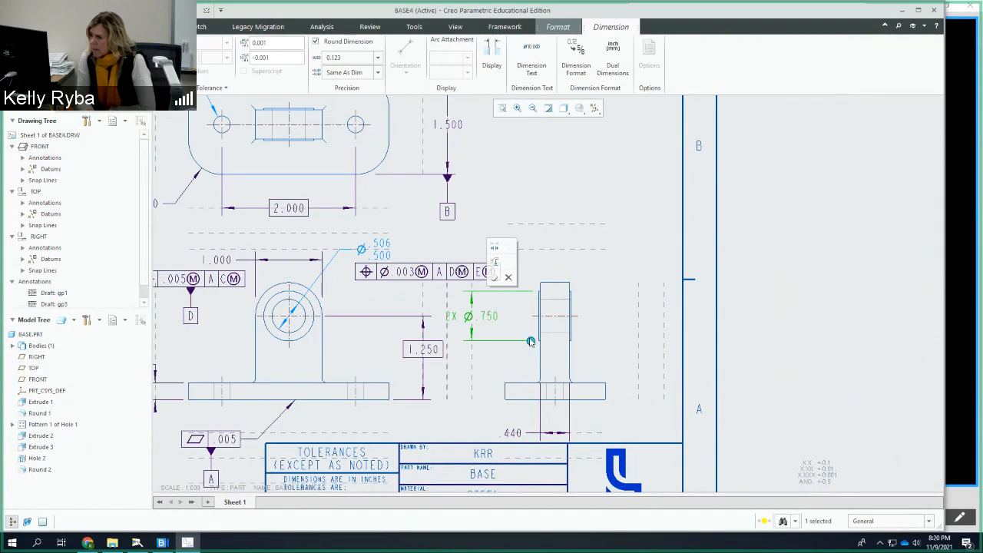
left_click(530, 264)
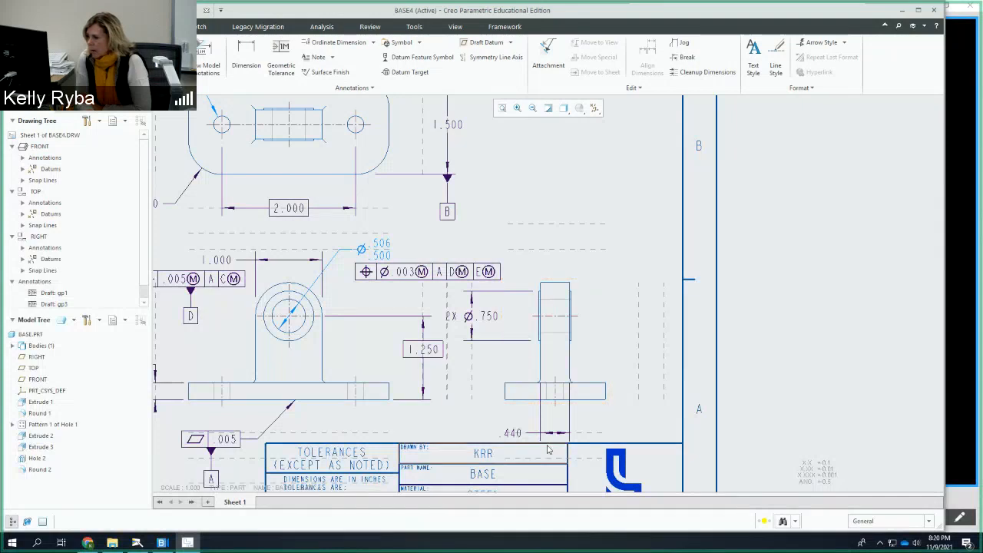
Move the .440 thickness dimension above the right view and shorten its extension lines to end just above the part
left_click(555, 432)
left_click_drag(555, 433, 572, 251)
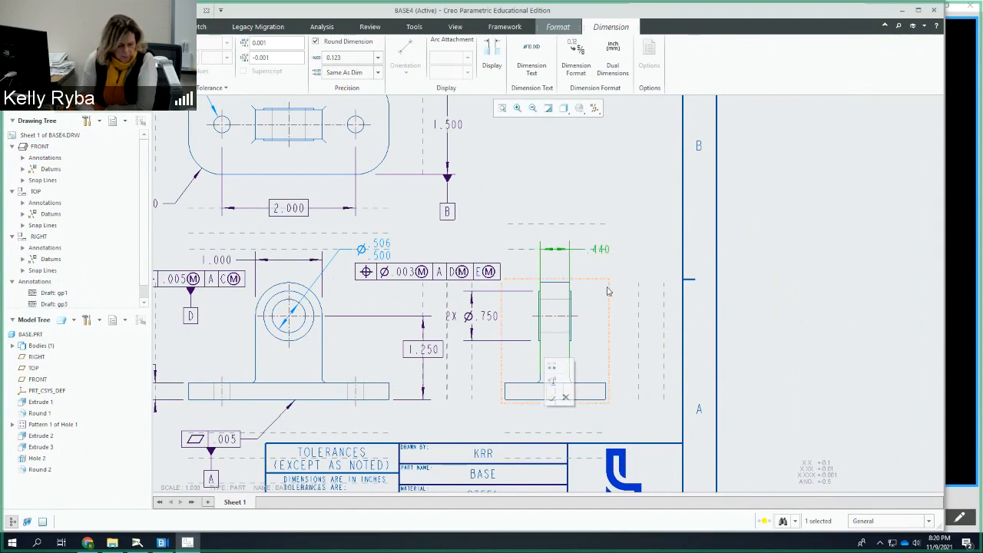
left_click(646, 223)
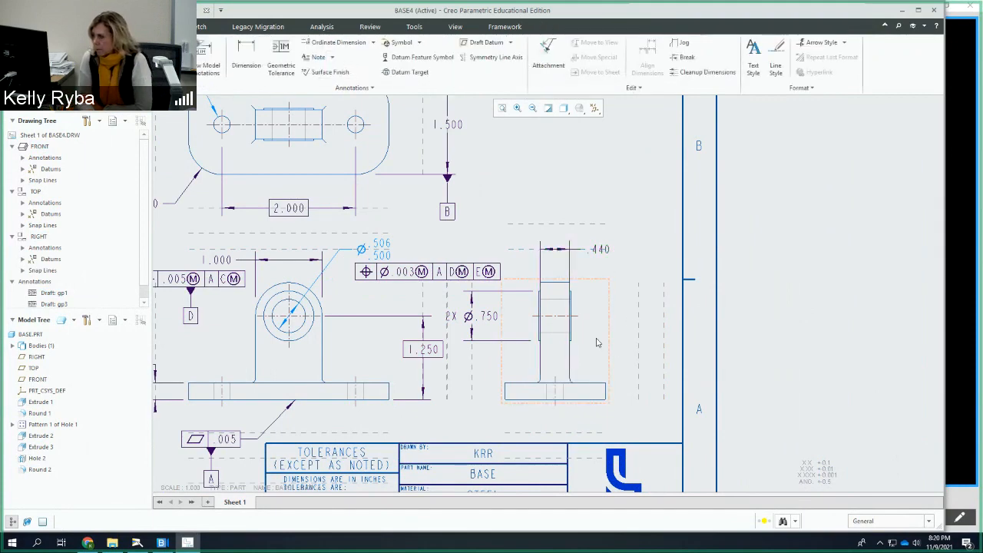
left_click(570, 271)
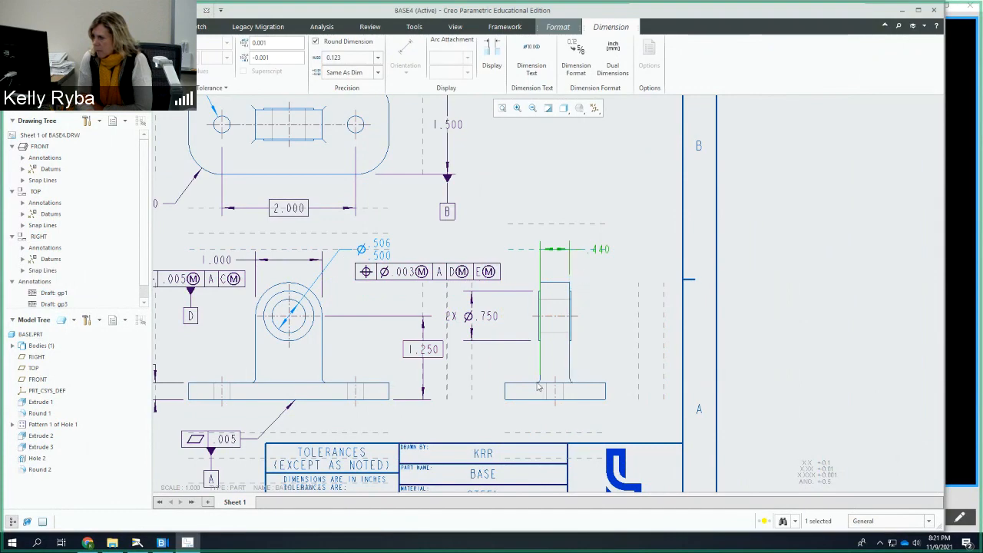
left_click_drag(541, 376, 558, 277)
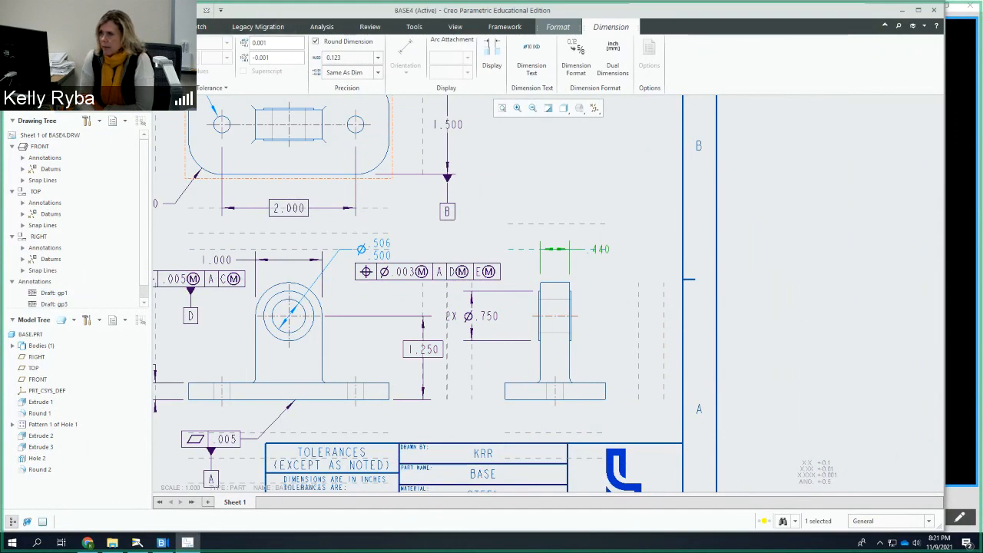
left_click(143, 27)
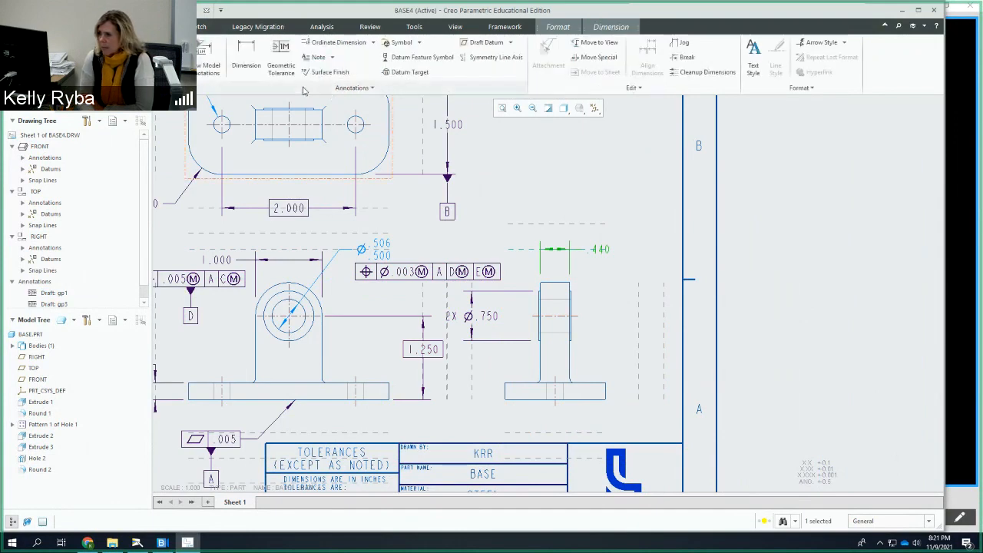
left_click(241, 66)
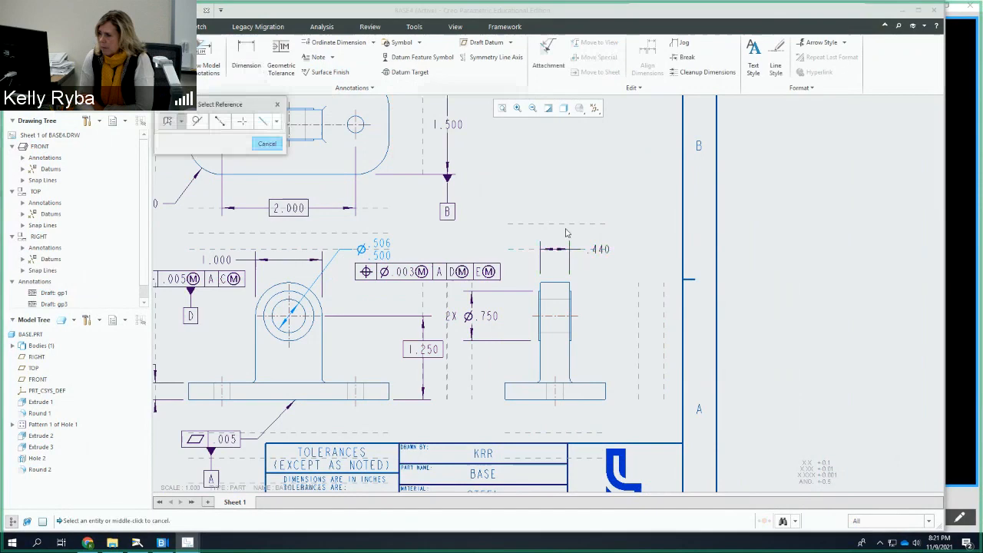
left_click(598, 401)
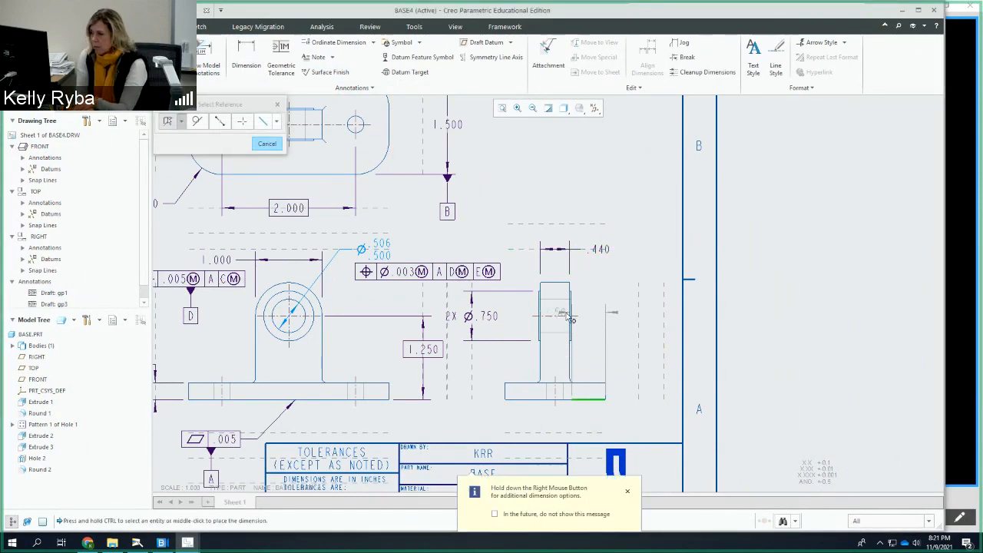
left_click(582, 319)
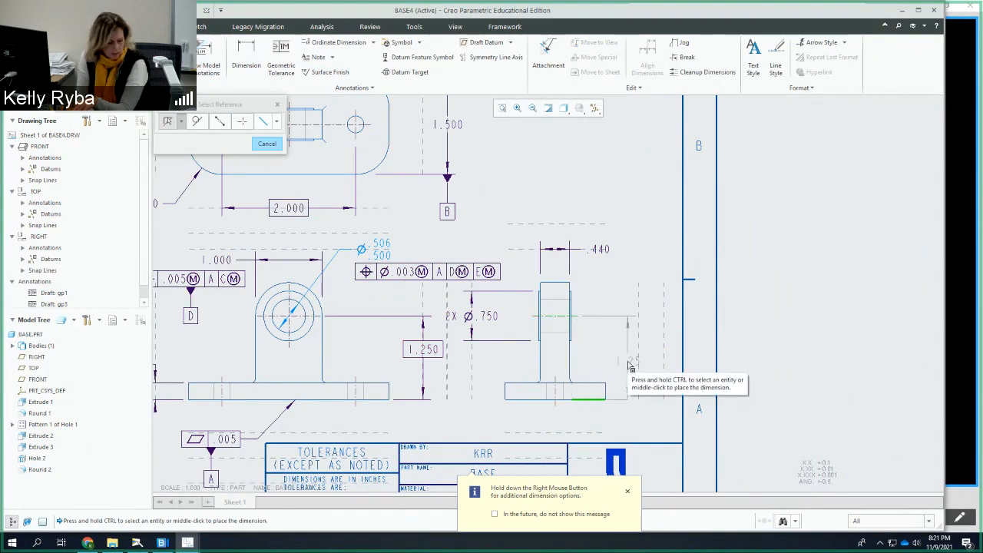
key("Escape")
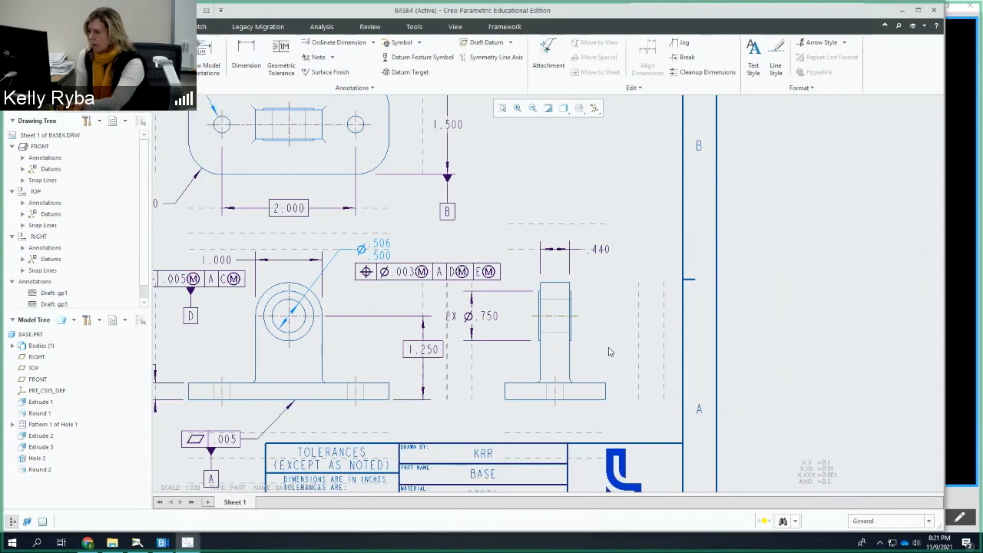
Dimension the overall height in the right view from the base's bottom edge to the upright's top edge, placed beside the view
left_click(246, 54)
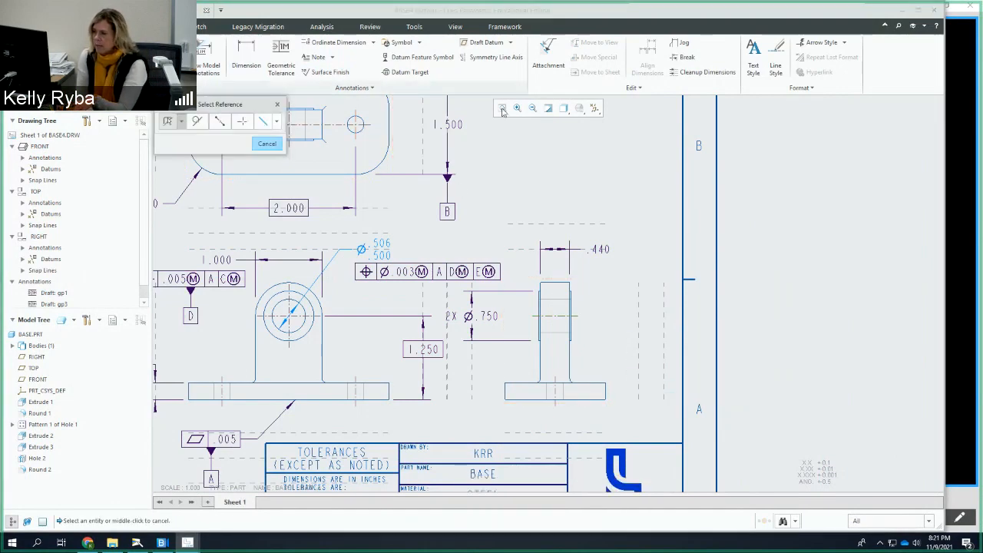
left_click(601, 401)
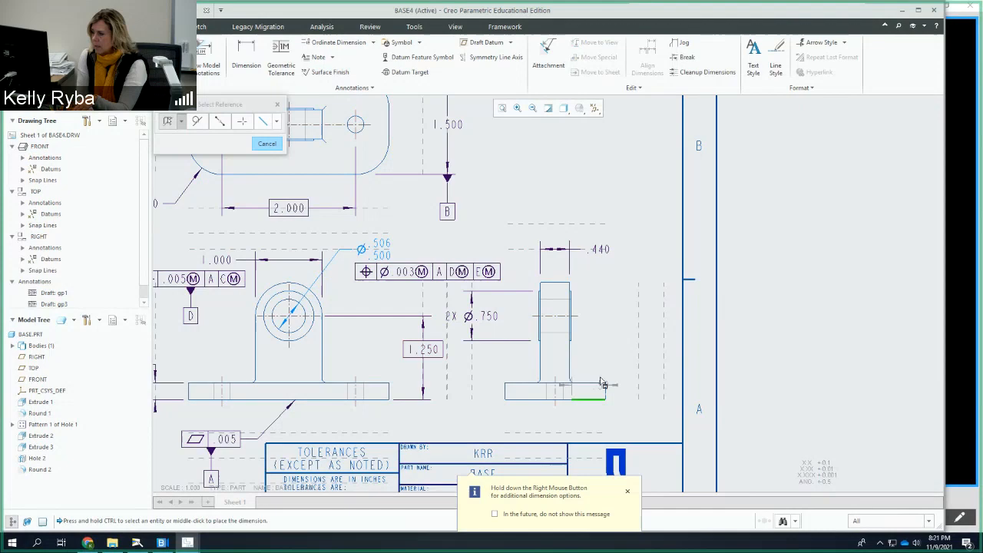
left_click(567, 285, "ctrl")
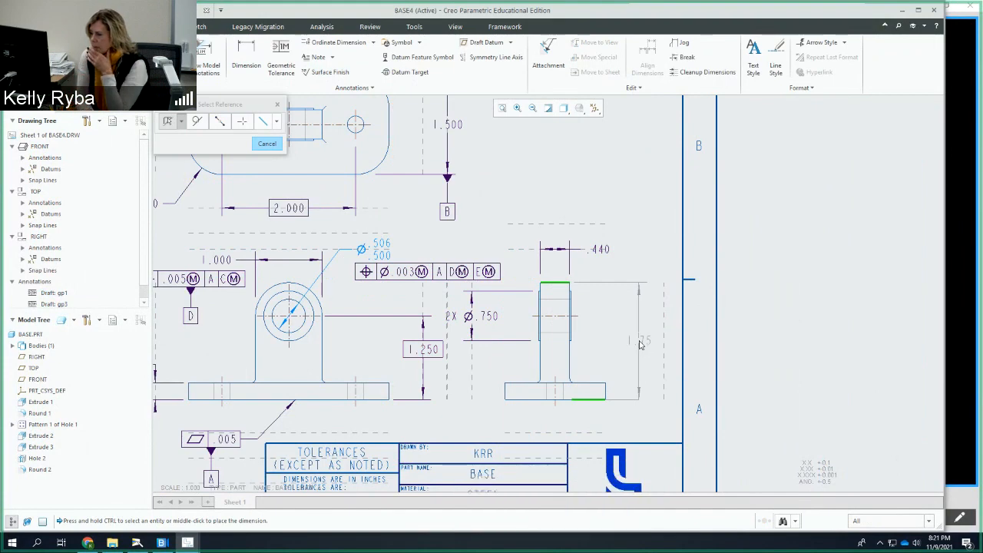
middle_click(640, 344)
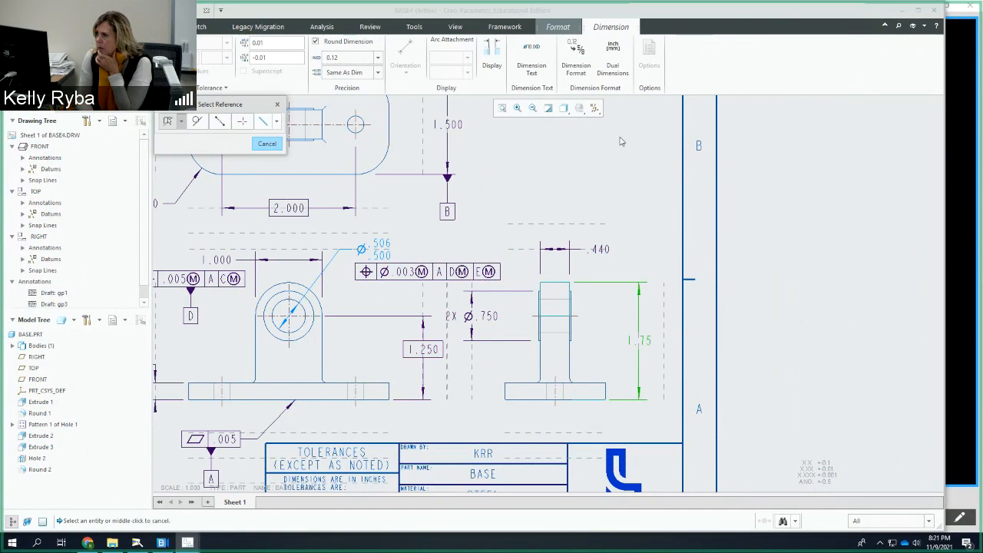
Add the suffix REF to the overall height dimension and end the Dimension command
left_click(570, 71)
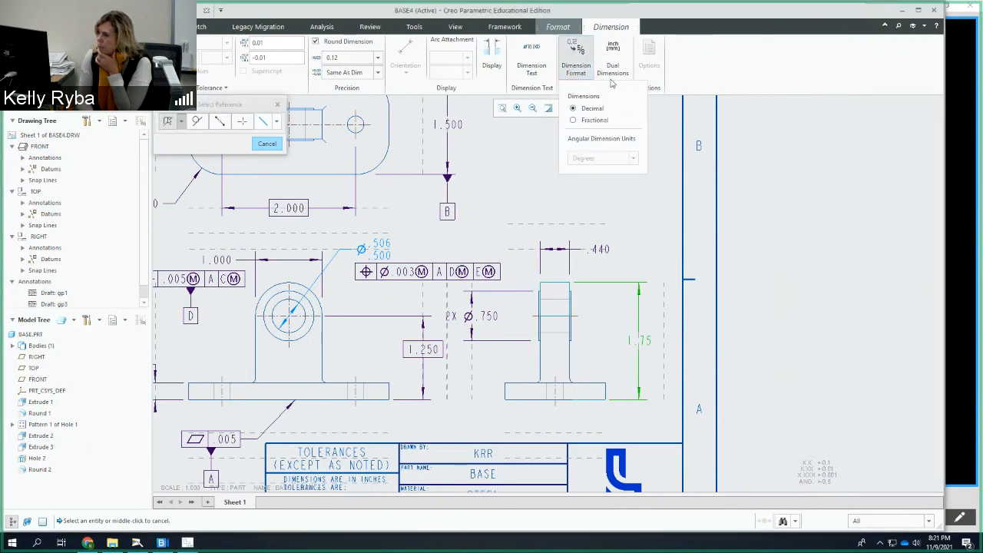
left_click(532, 66)
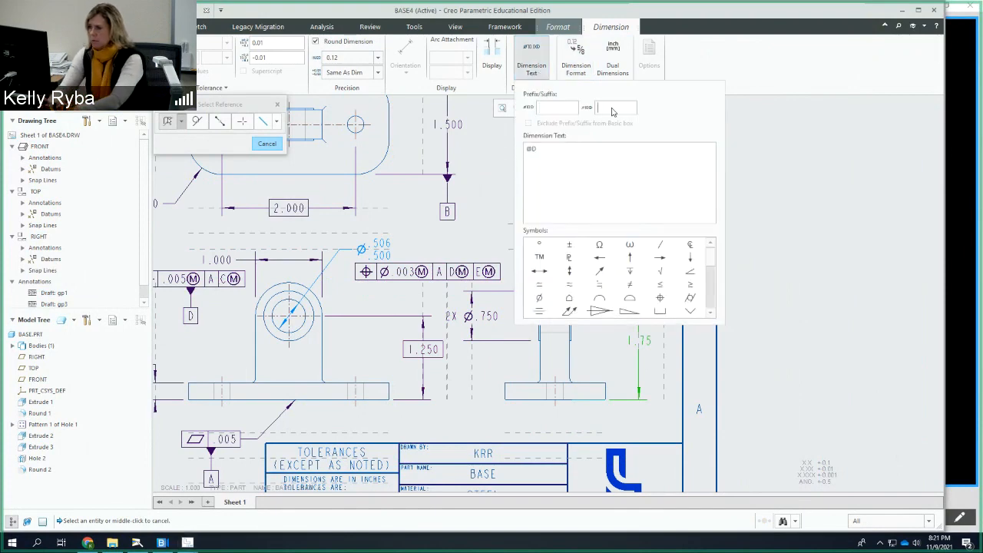
type("REF")
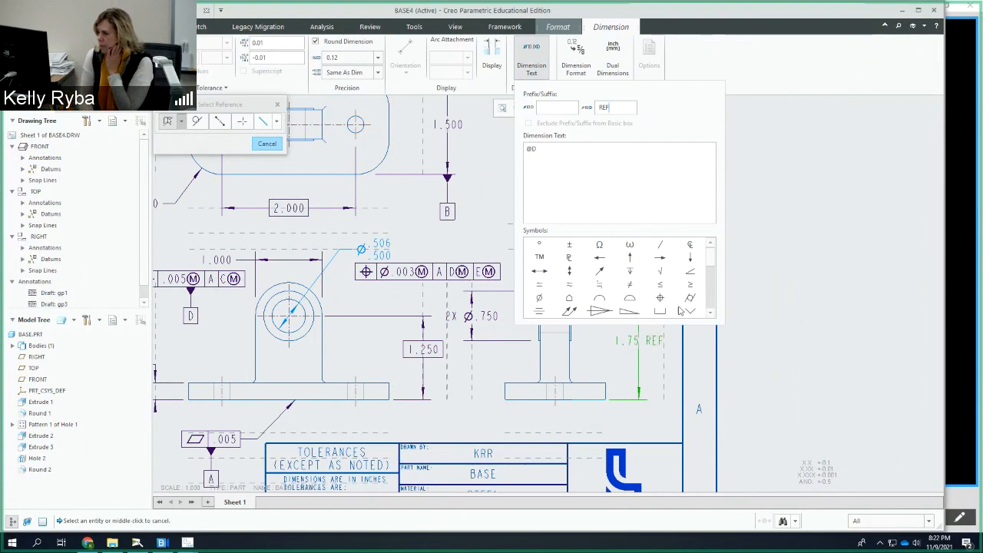
left_click(765, 166)
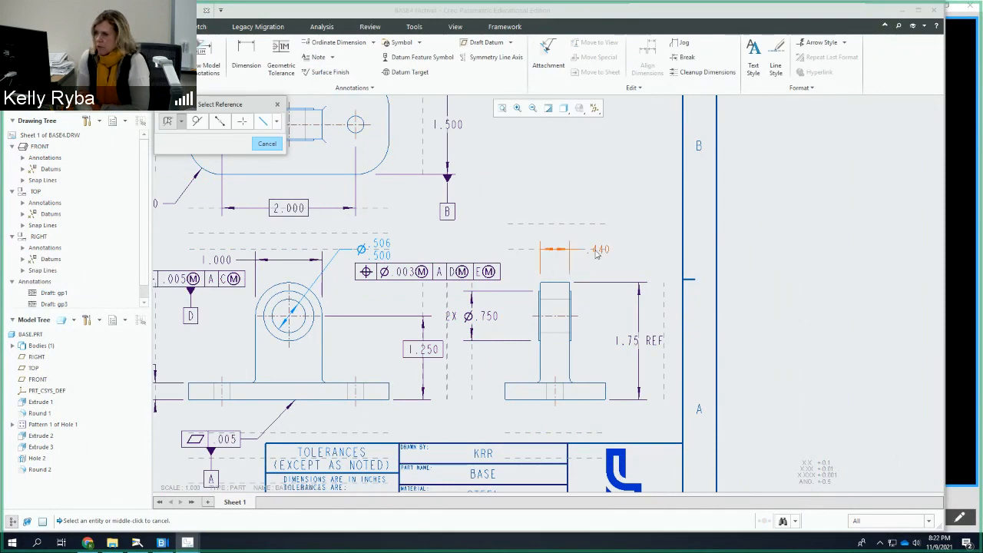
left_click(266, 143)
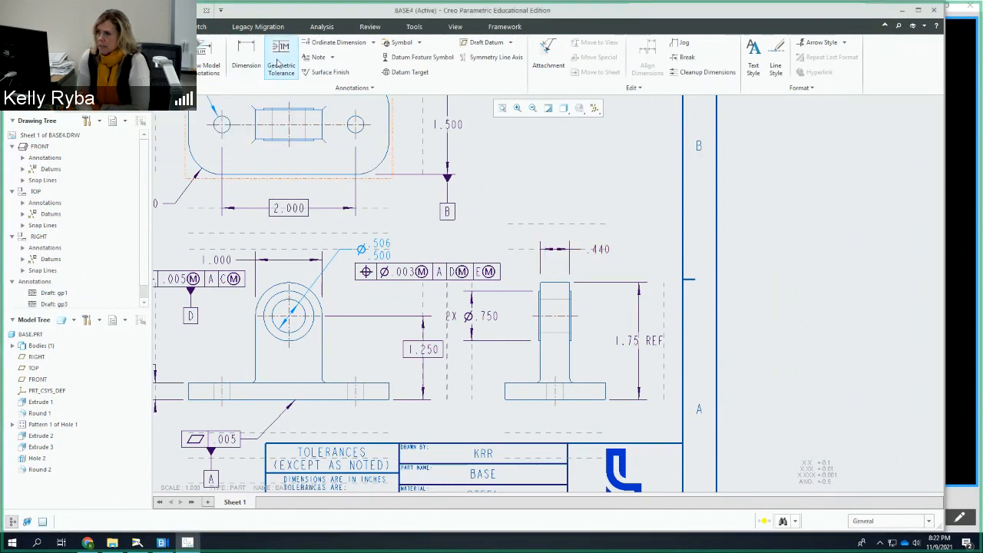
Place a .005 position tolerance frame at MMC below the .440 dimension, without diameter symbol, referencing datums A and B at MMC only
left_click(279, 63)
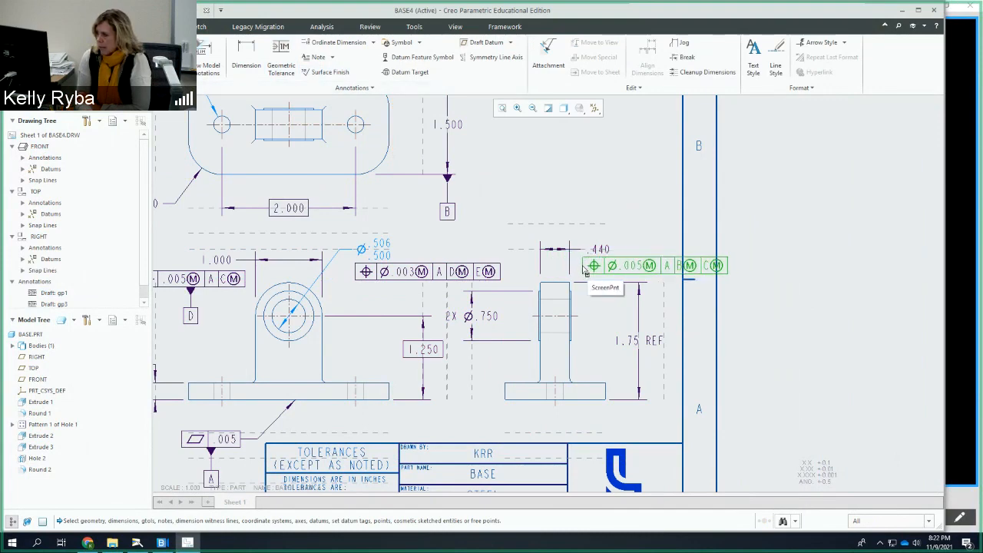
left_click(585, 268)
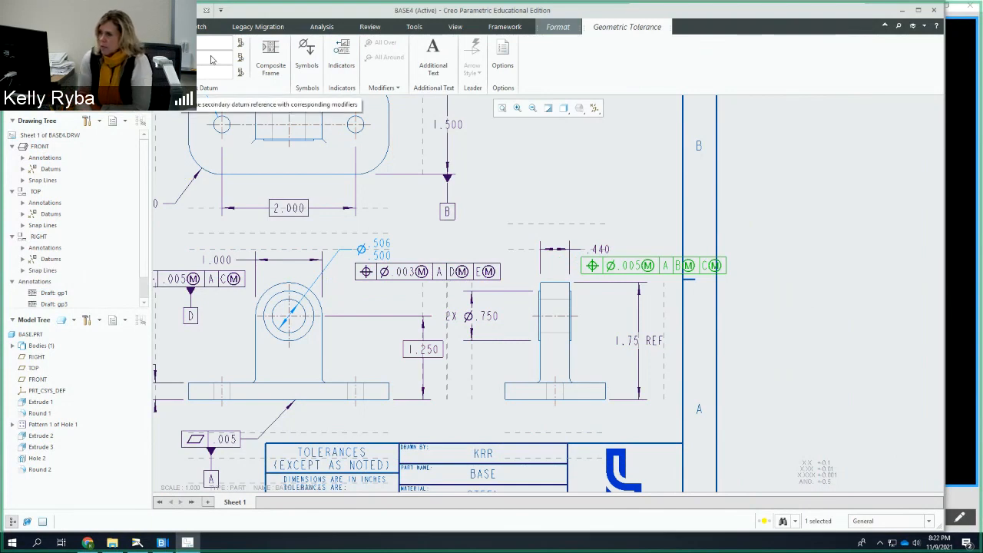
key("BackSpace")
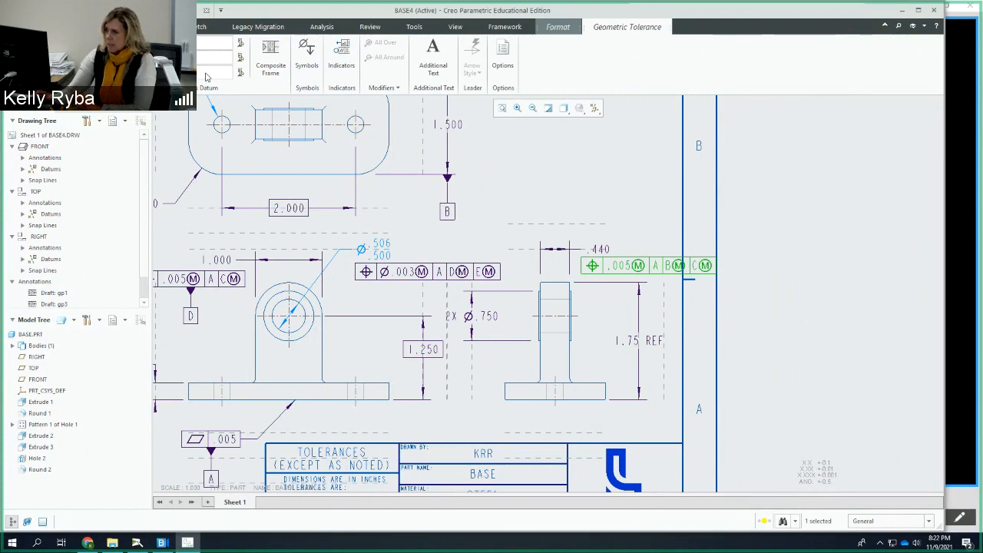
left_click(613, 206)
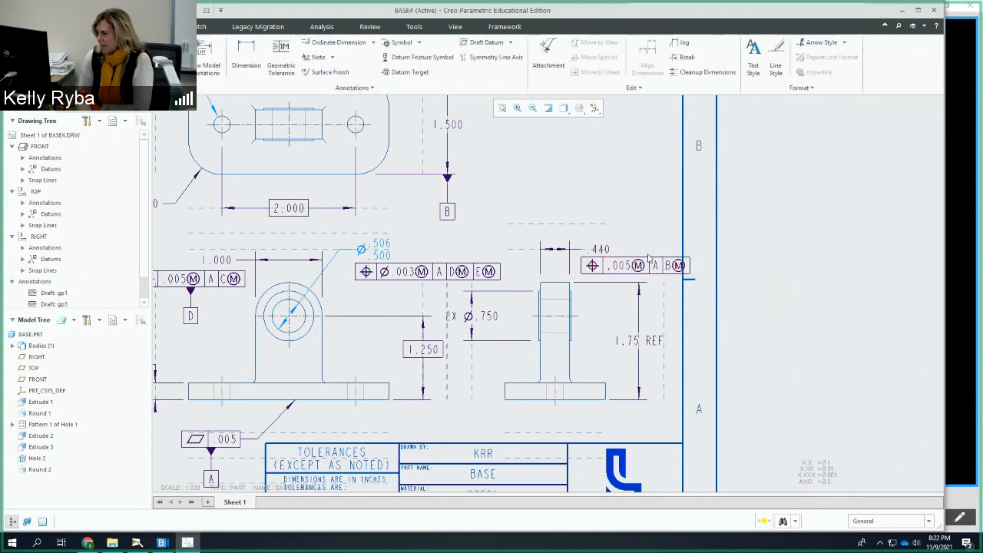
Move the 2X Ø.750 dimension closer to the right view's outline
left_click(484, 314)
left_click_drag(483, 314, 501, 315)
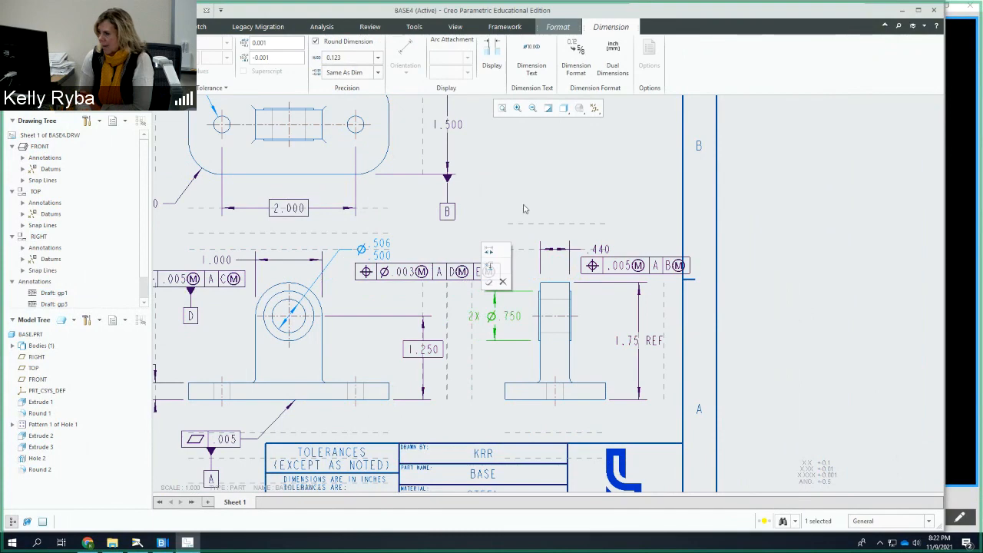
left_click(549, 194)
Shift the right view slightly left and move its position tolerance frame along to sit beneath the .440 dimension
left_click(583, 313)
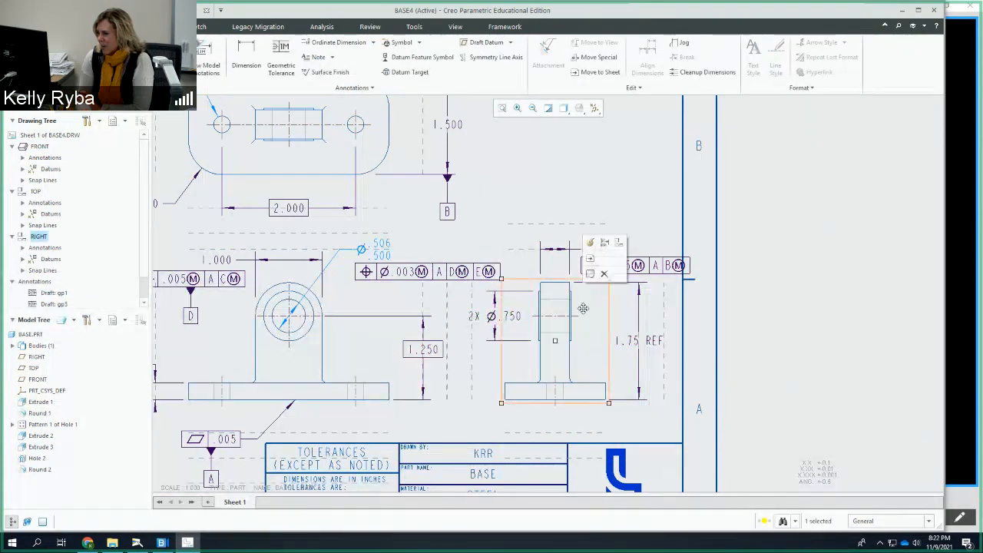
left_click_drag(583, 312, 560, 309)
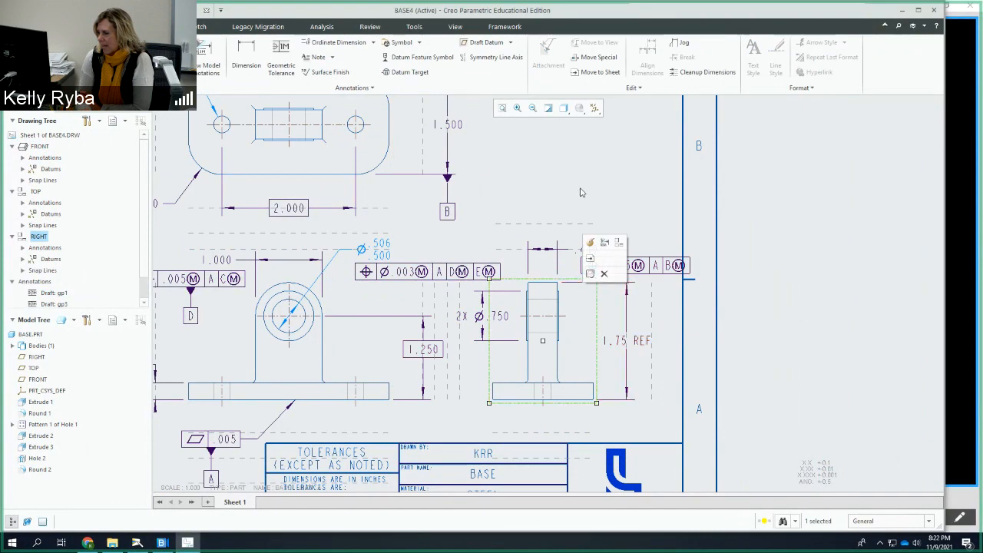
left_click(625, 266)
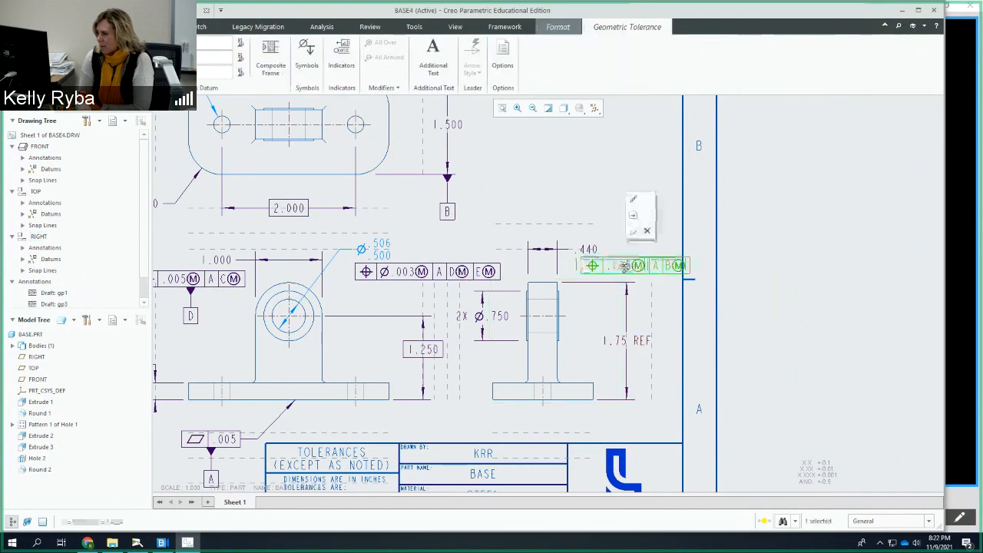
left_click_drag(625, 265, 621, 267)
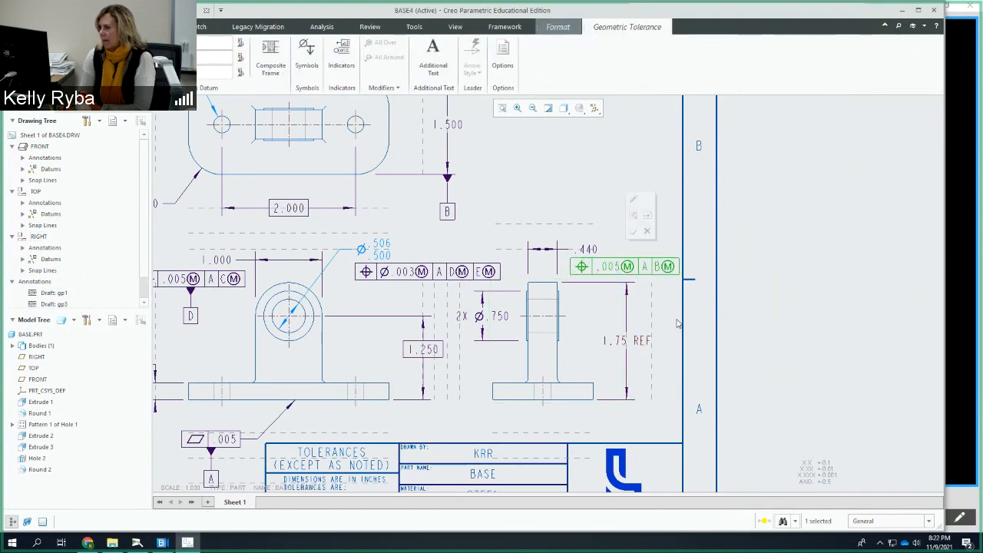
Shift the front view slightly left, together with the aligned top view, to widen the gap to the right view
scroll(574, 296, "down", 1)
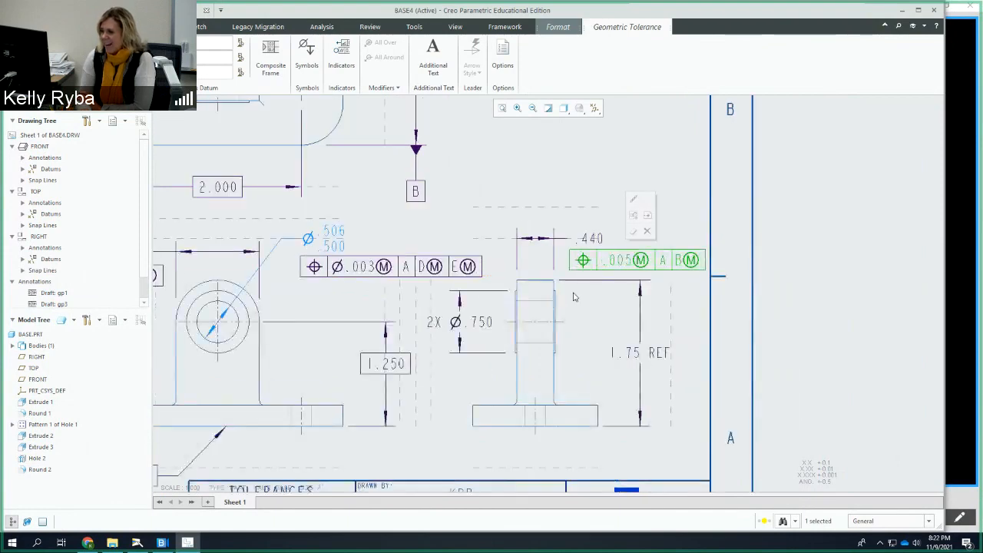
scroll(574, 296, "down", 1)
scroll(569, 285, "up", 4)
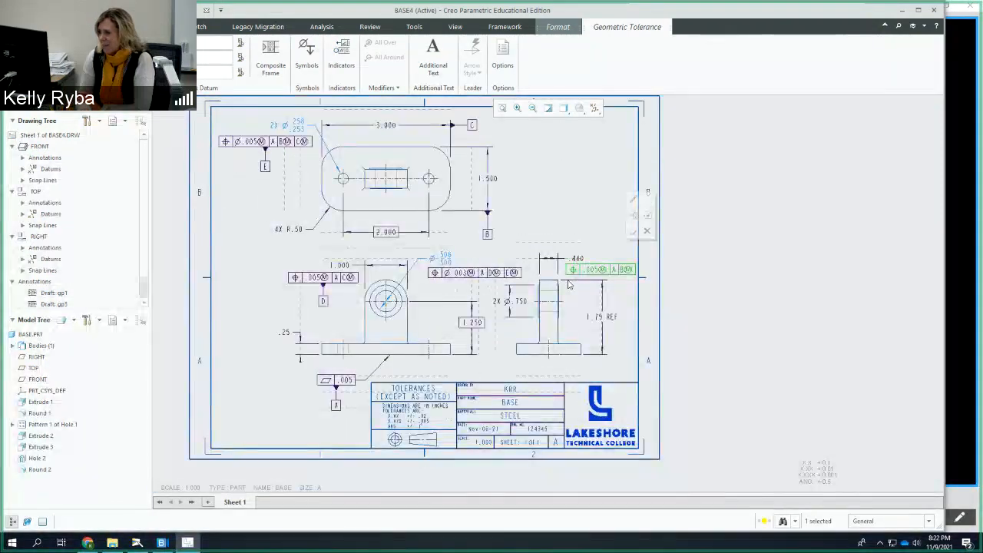
middle_click_drag(569, 285, 561, 302)
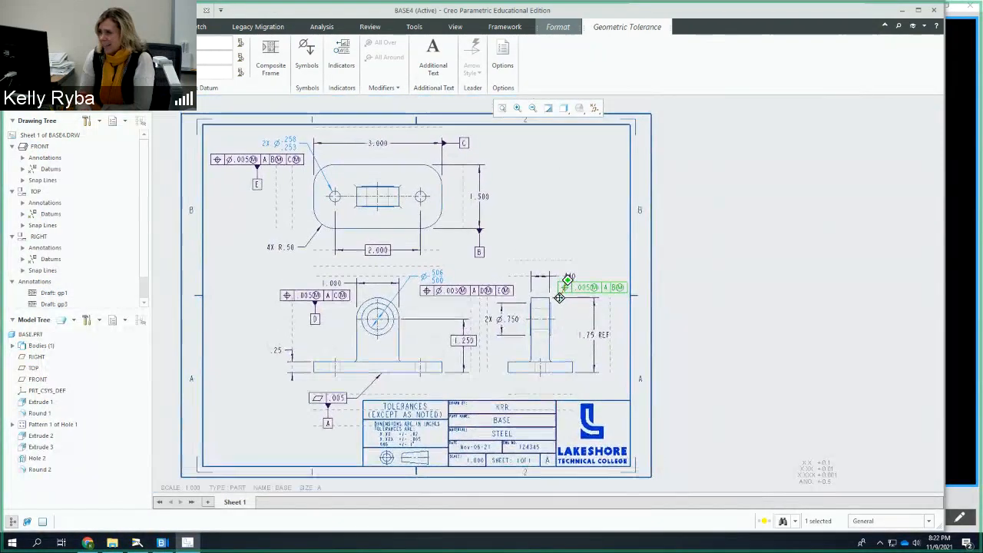
left_click(407, 333)
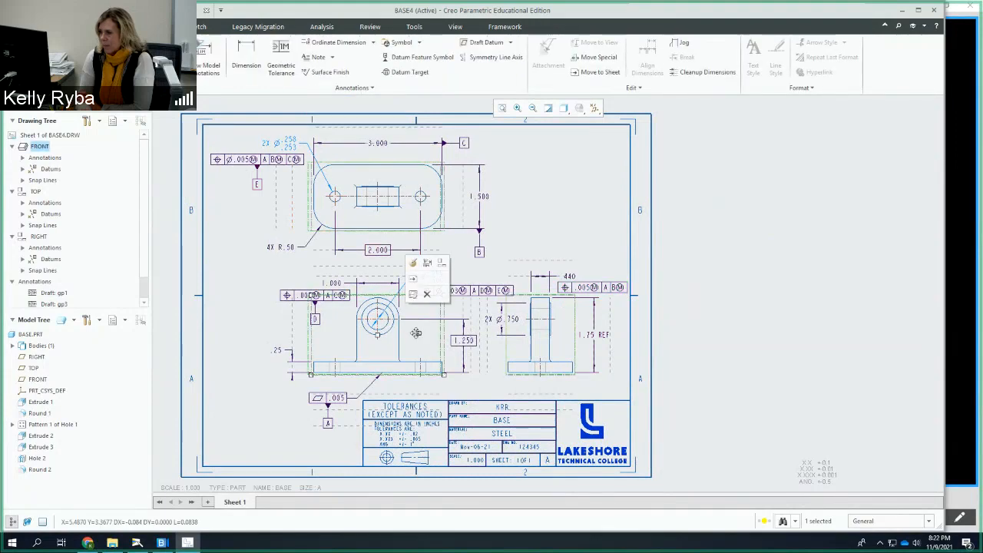
left_click_drag(413, 333, 407, 332)
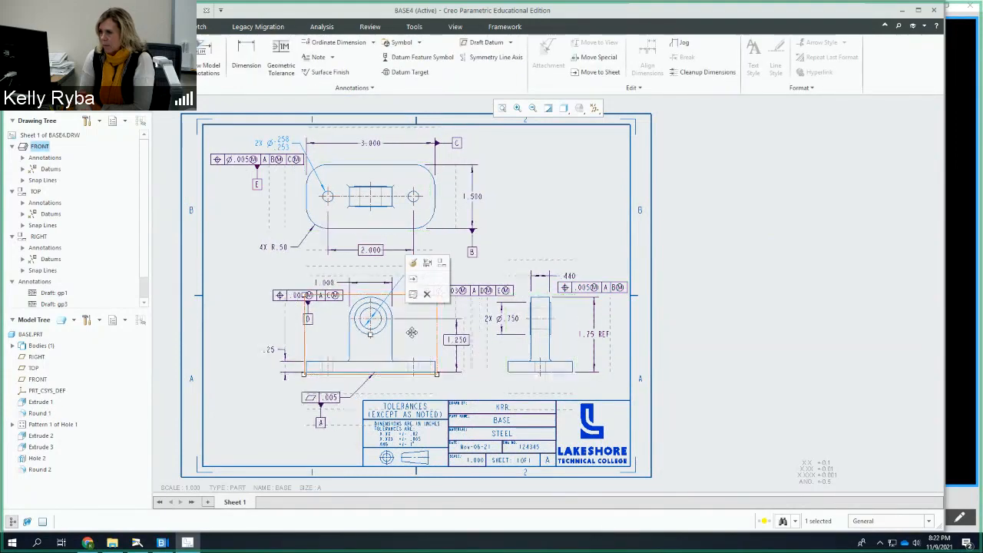
Nudge the right view's position tolerance frame slightly left and up under the .440 dimension
scroll(233, 179, "up", 3)
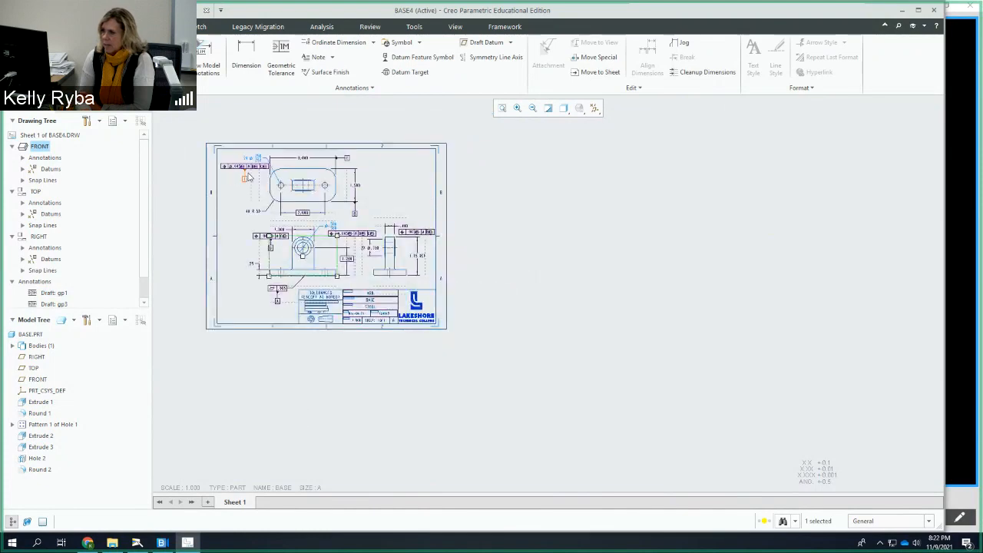
scroll(248, 177, "down", 3)
left_click(244, 153)
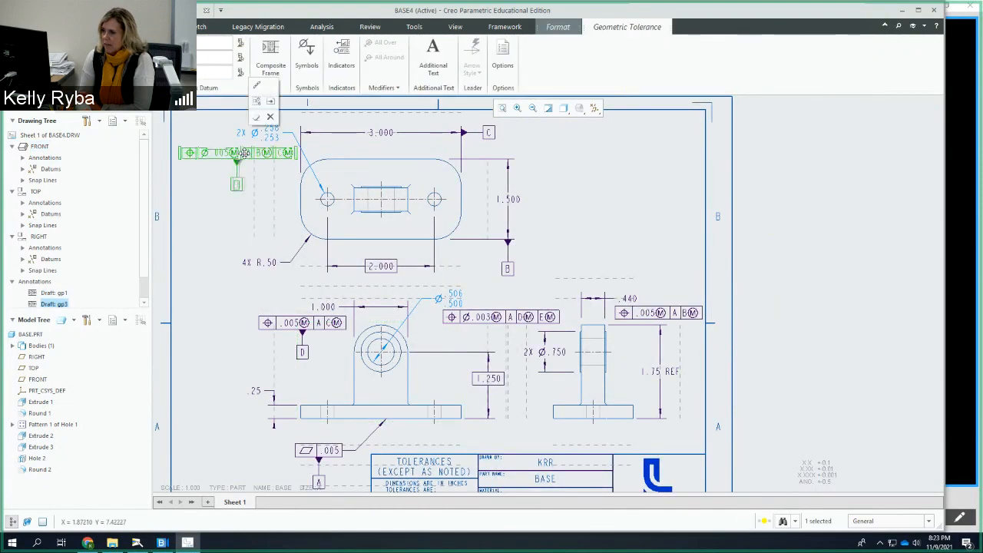
left_click(661, 313)
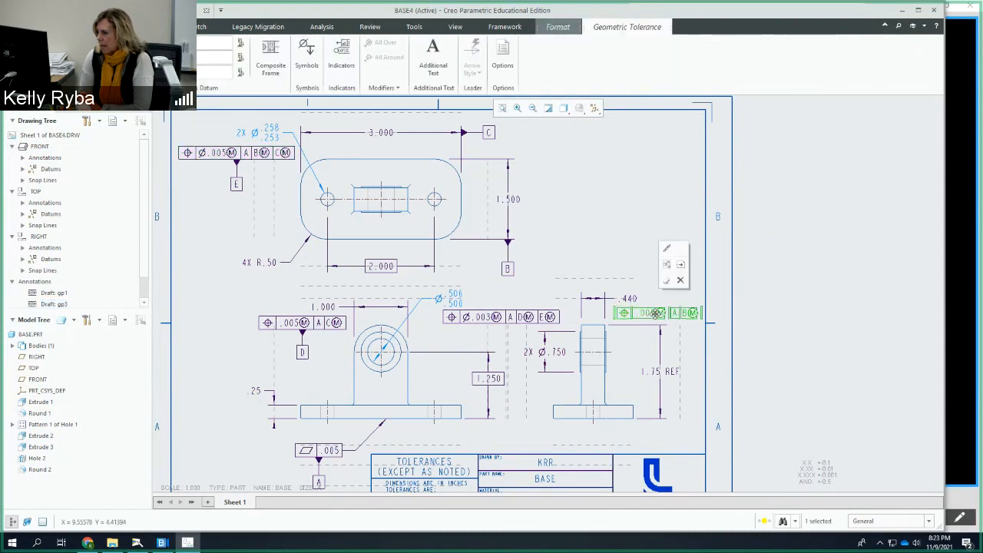
left_click_drag(656, 314, 652, 312)
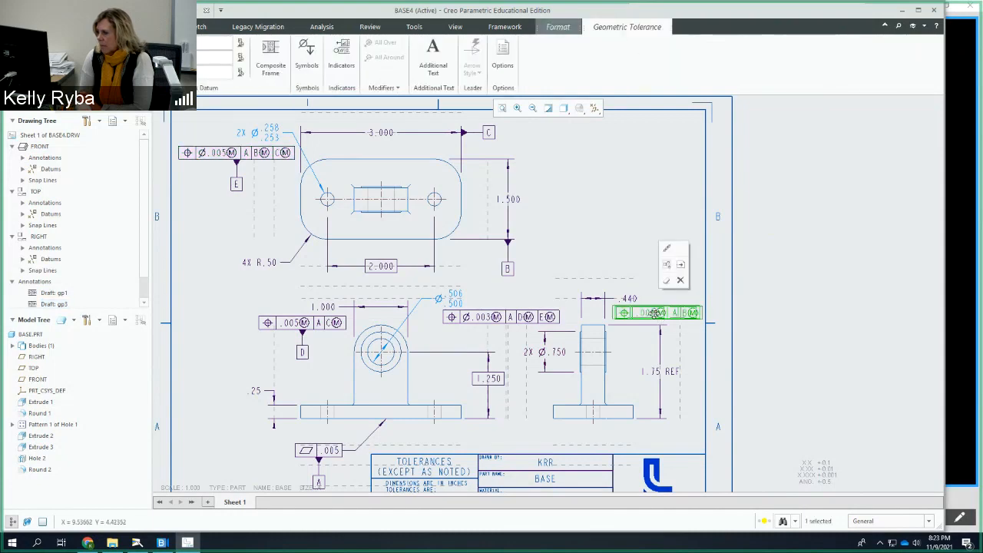
left_click(642, 244)
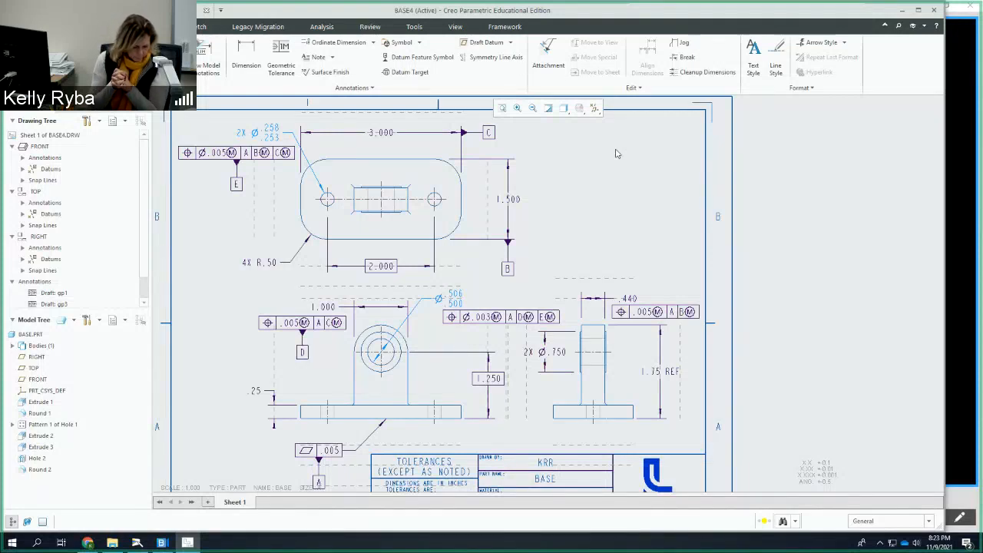
Raise the .440 thickness dimension higher above the right view
left_click(602, 301)
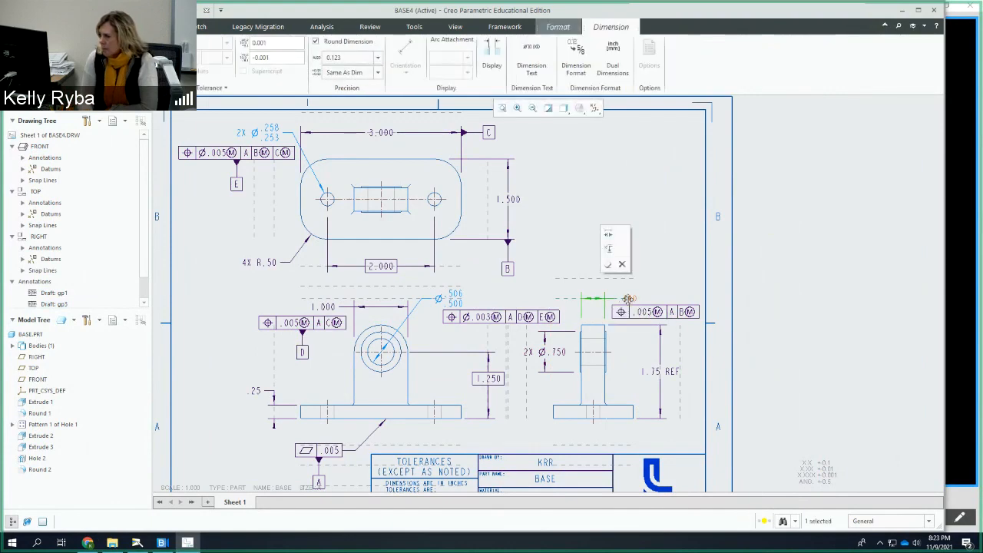
left_click_drag(624, 301, 630, 280)
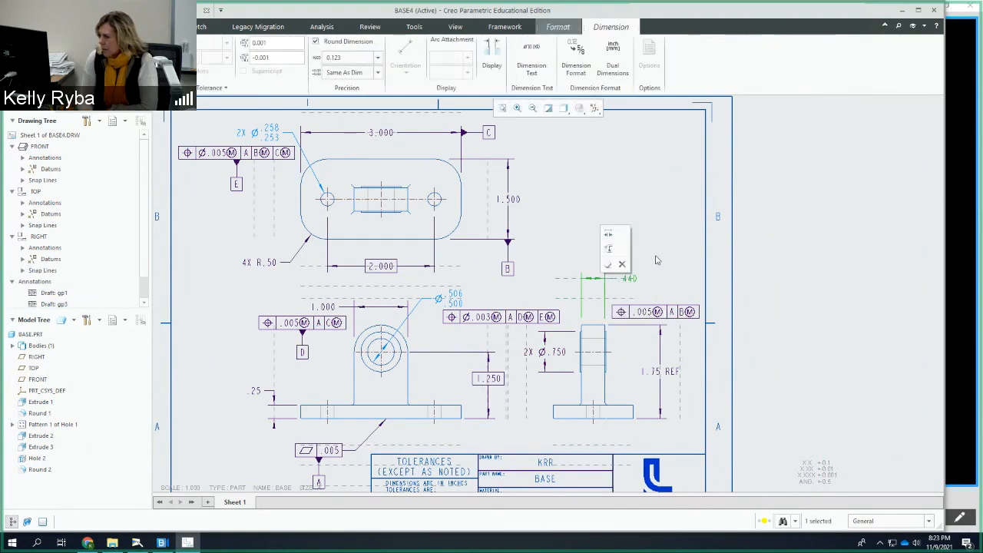
left_click(657, 260)
Move the .005 A B position tolerance frame up so it sits directly beneath the .440 dimension
left_click(635, 315)
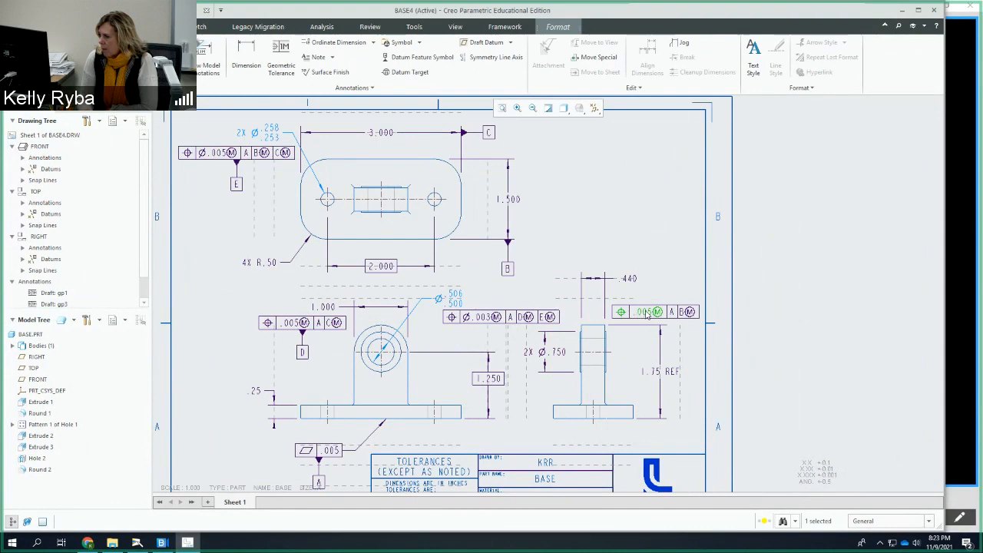
left_click(670, 311)
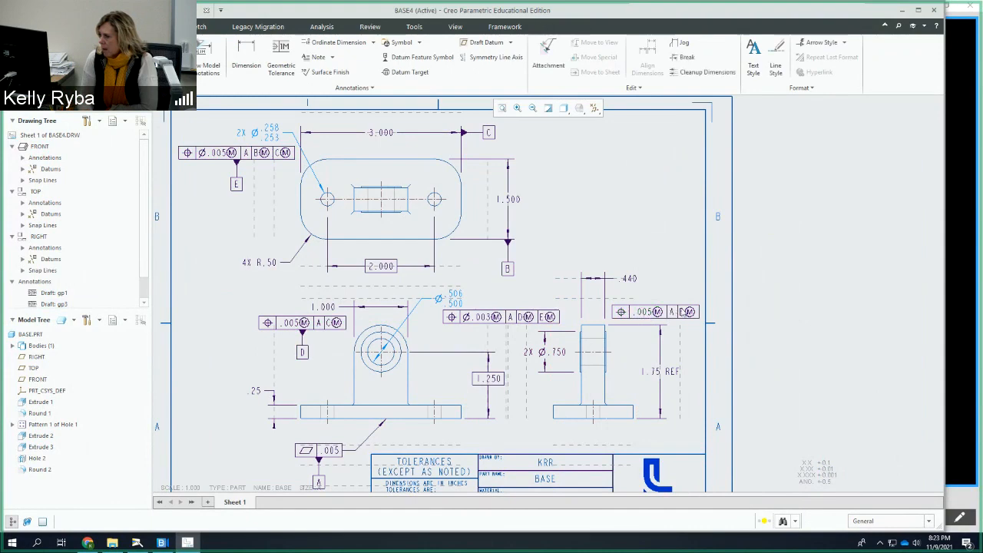
double_click(658, 312)
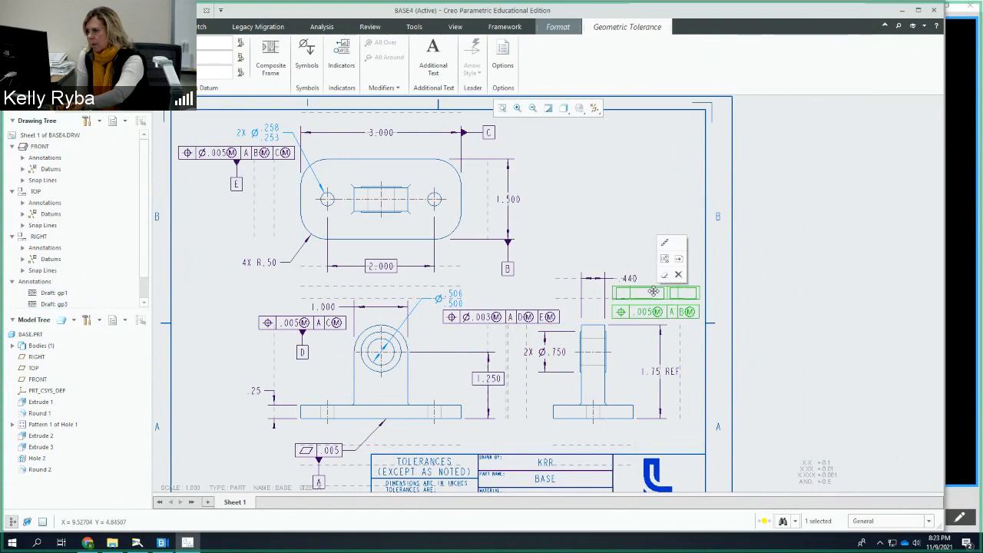
left_click_drag(654, 292, 655, 291)
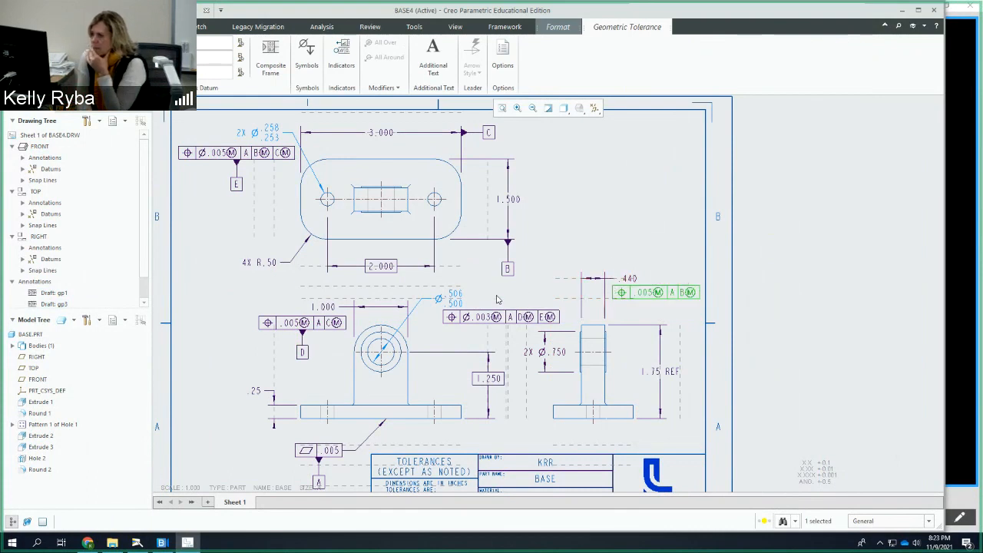
Move the Ø.003 A D E position tolerance frame left, beneath the hole's Ø.506/.500 limit dimension
left_click(472, 317)
left_click_drag(470, 316, 452, 317)
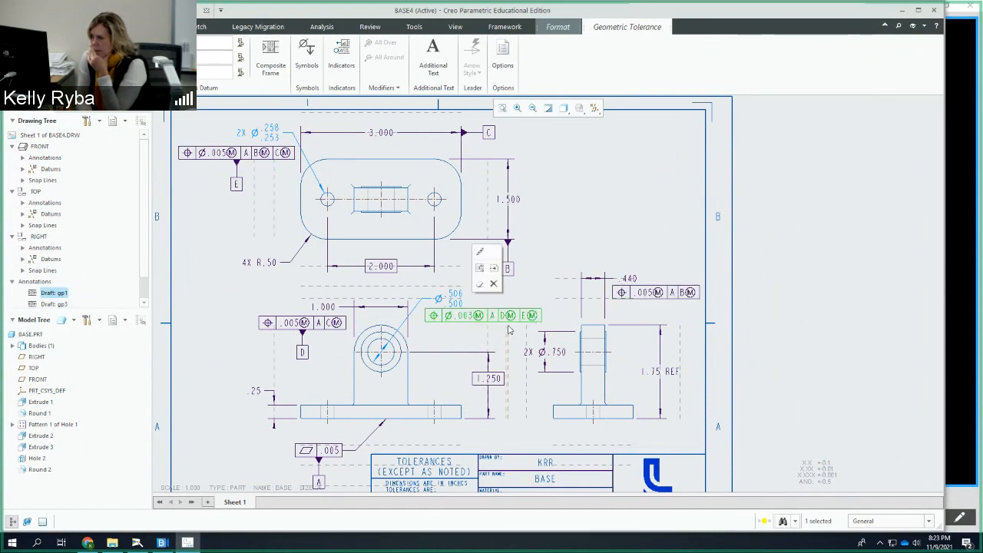
left_click(541, 275)
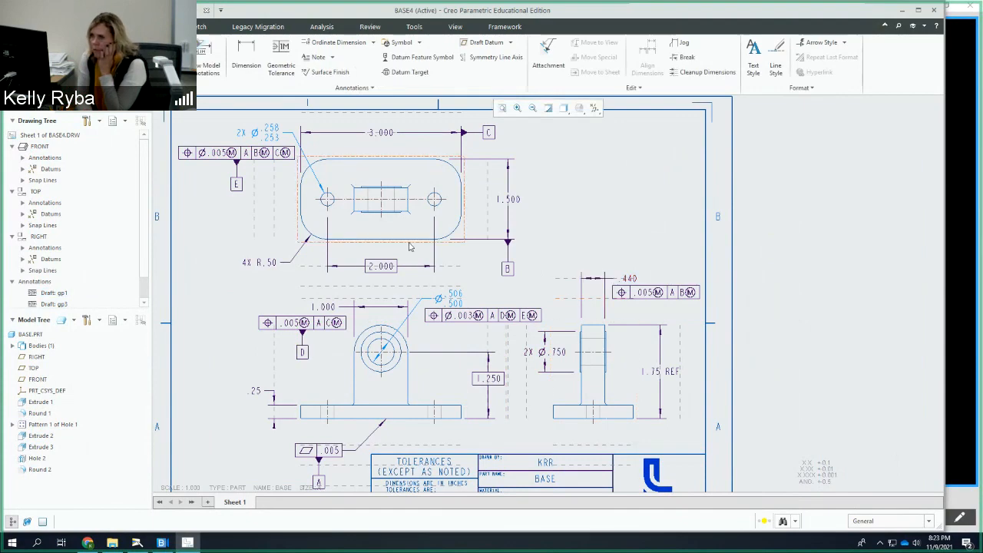
Dimension the boss's projection from the upright's left face in the right view, placed above and left of the part, and end the Dimension command
scroll(563, 340, "up", 2)
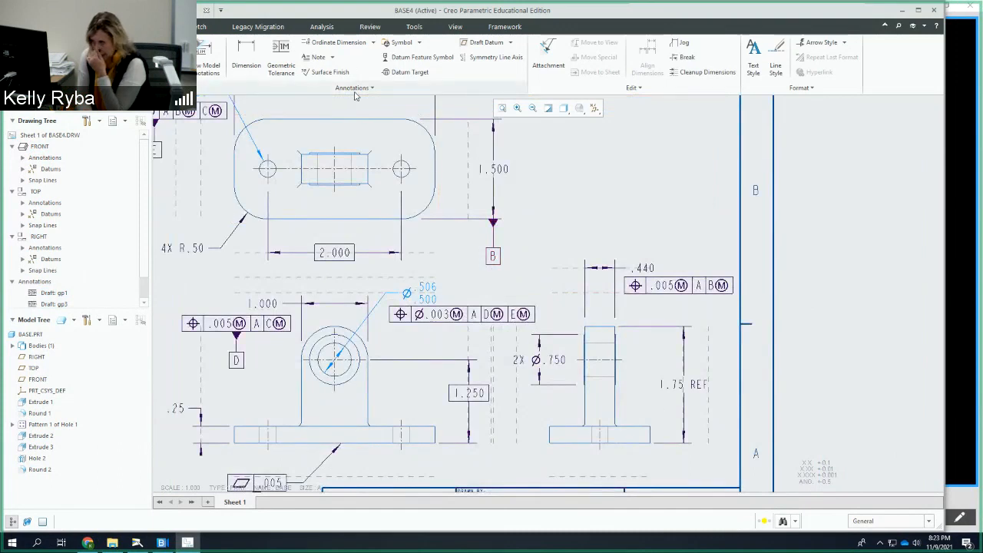
left_click(246, 53)
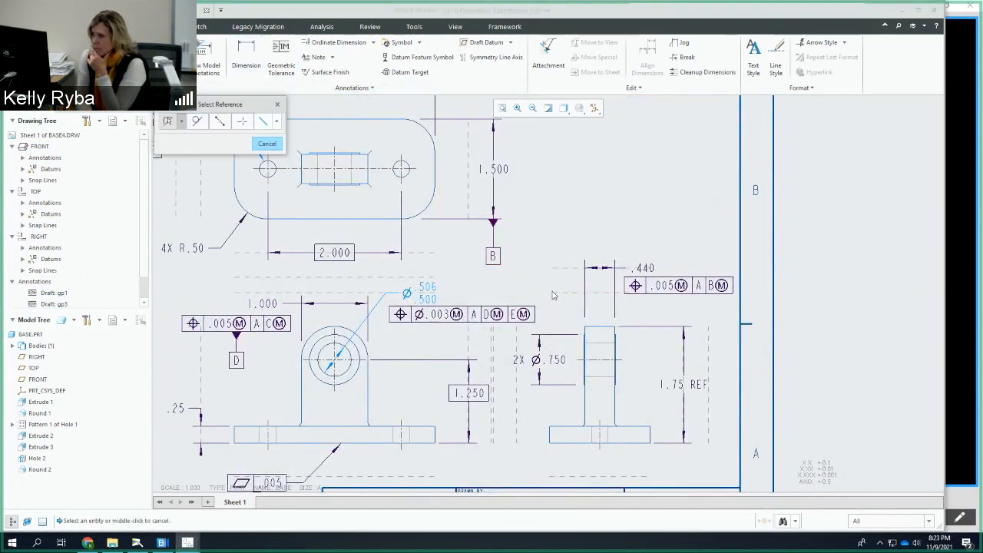
left_click(588, 331)
scroll(592, 346, "down", 5)
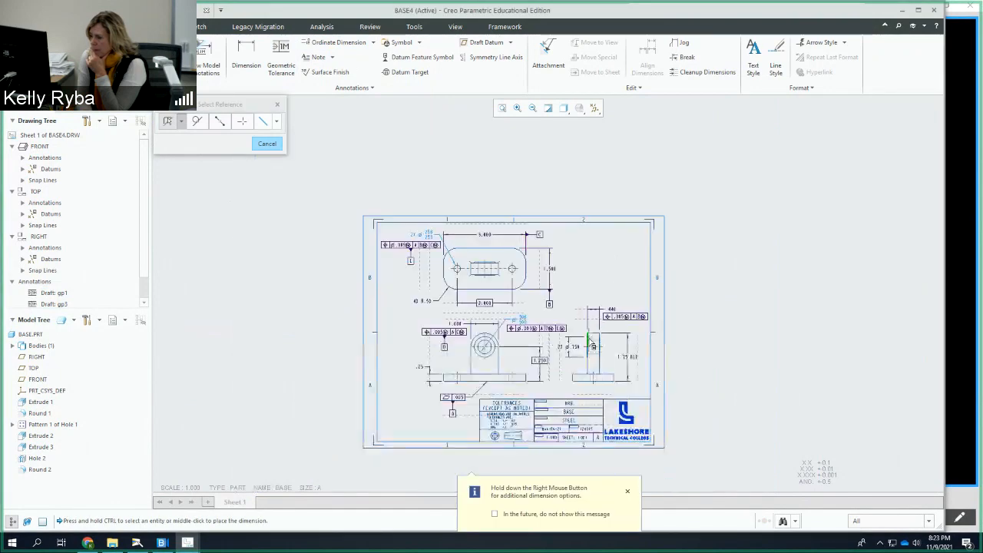
scroll(592, 346, "up", 10)
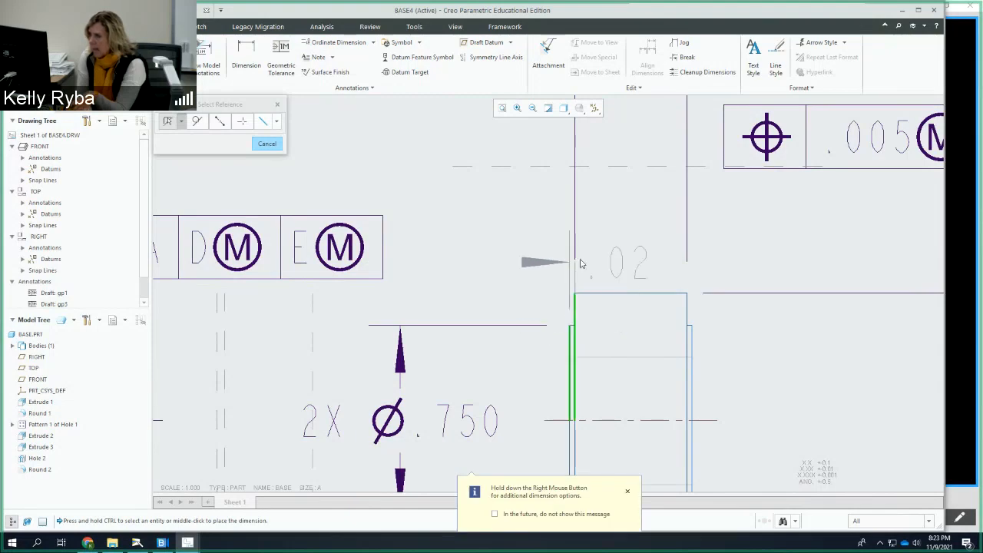
scroll(526, 177, "up", 2)
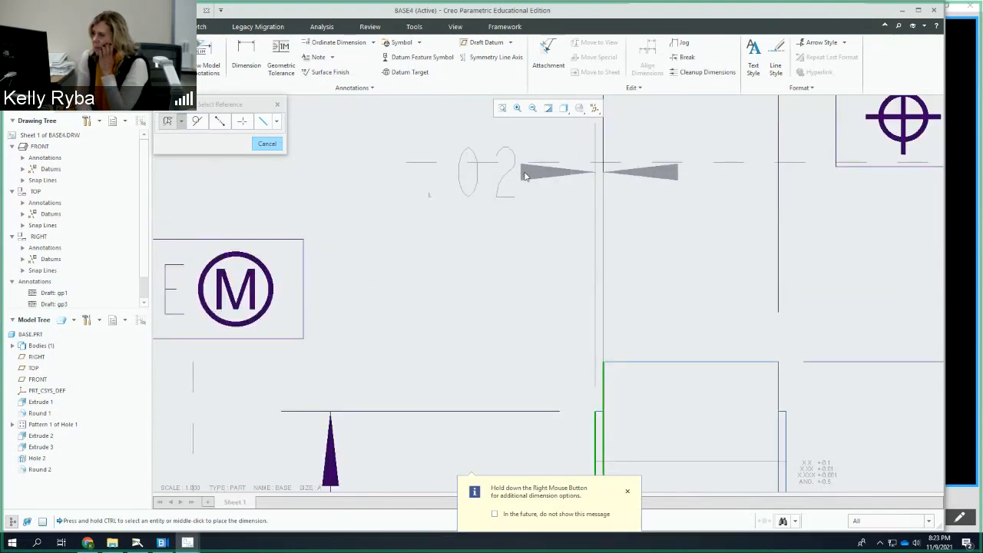
scroll(525, 177, "down", 2)
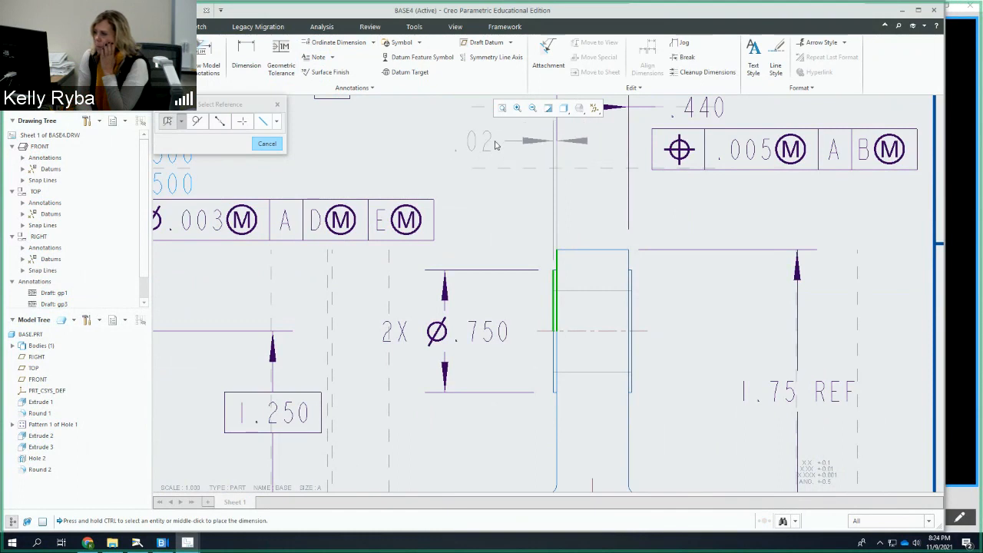
middle_click(494, 141)
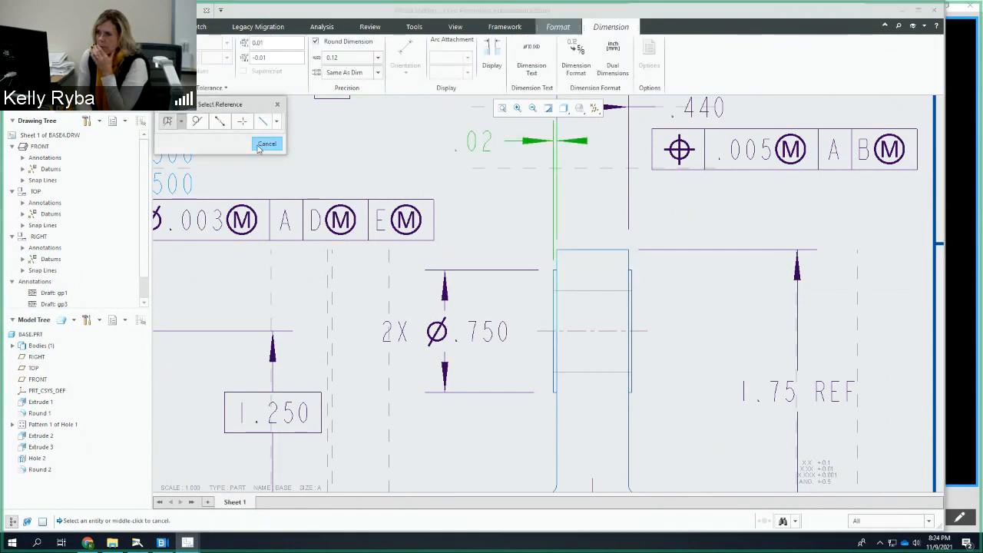
left_click(265, 144)
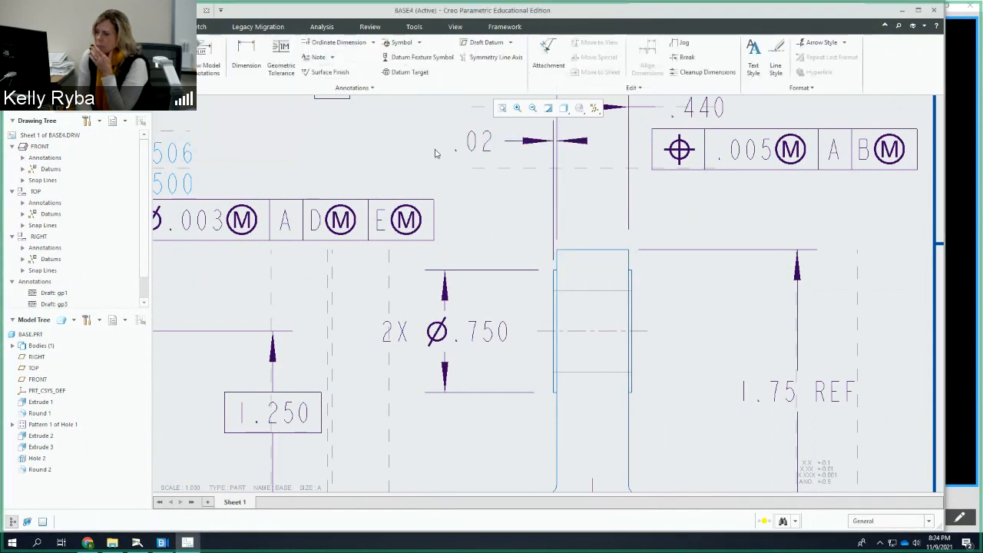
Add the prefix 2X and the suffix BOSS to the .02 boss projection dimension in the right view
left_click(491, 144)
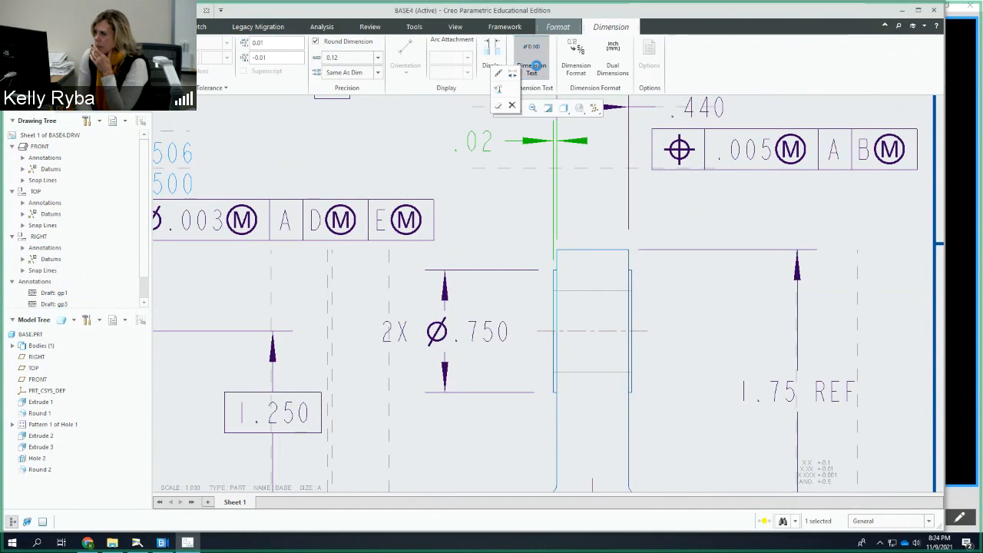
left_click(532, 58)
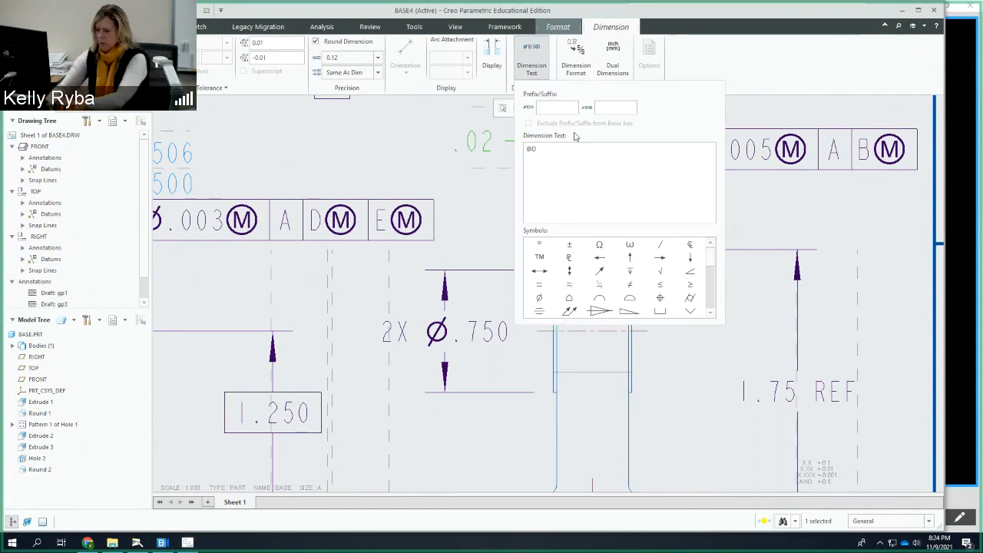
type("X")
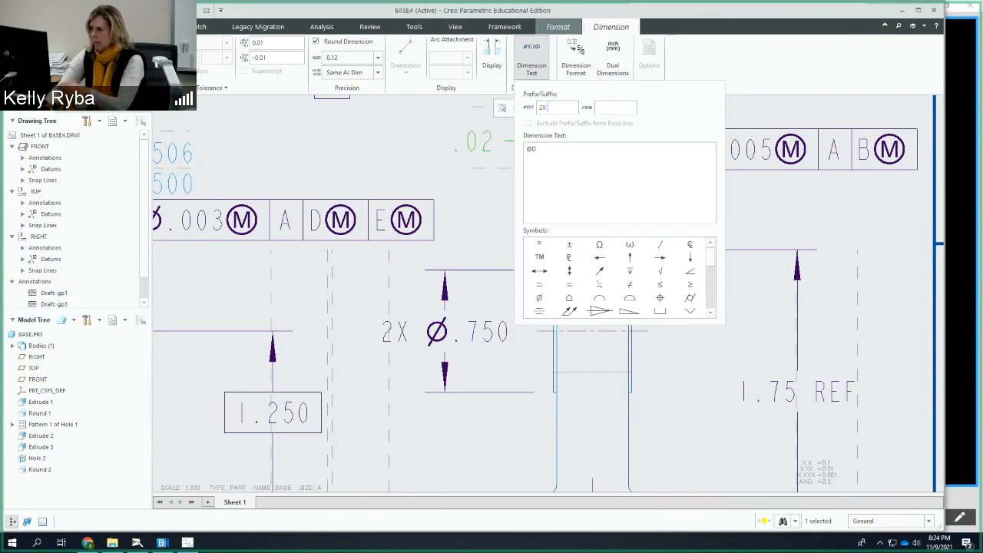
left_click(609, 112)
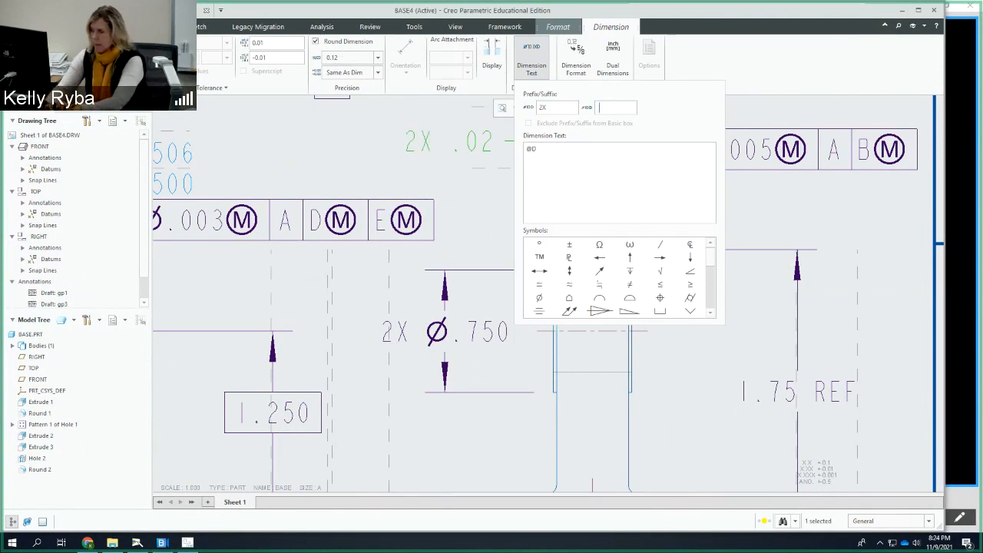
left_click(757, 214)
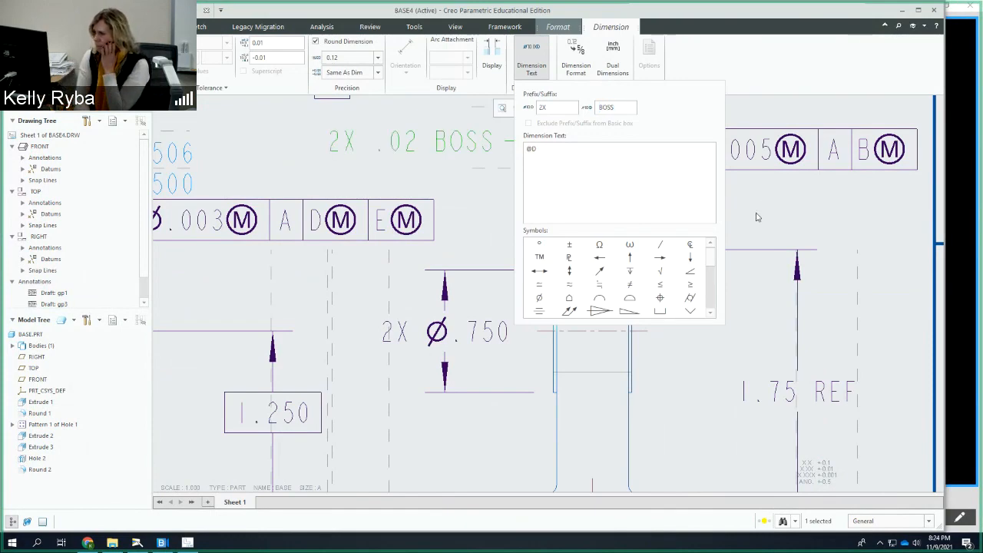
Save the BASE4 drawing, accepting the conflict about the unregenerated BASE model
scroll(517, 208, "down", 1)
scroll(550, 199, "up", 3)
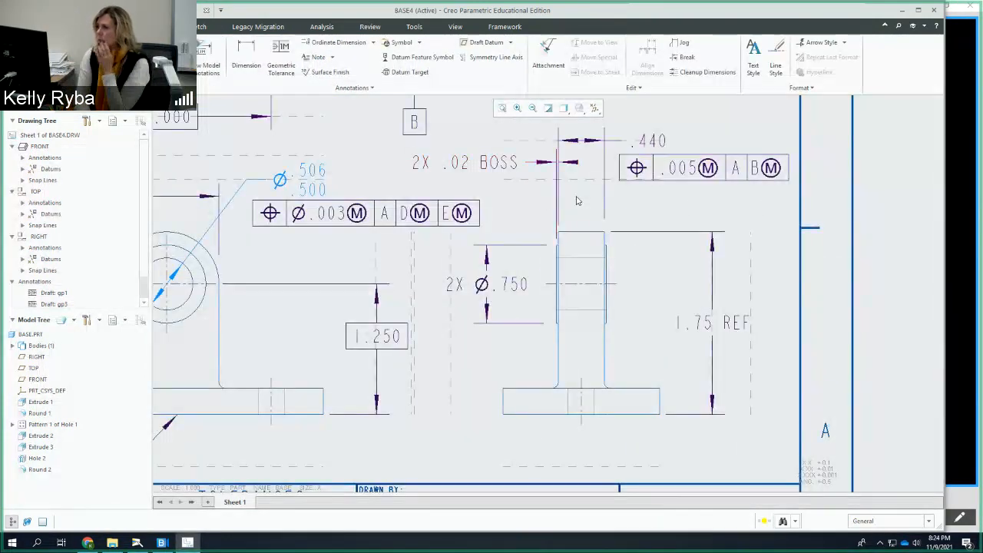
scroll(576, 200, "up", 1)
scroll(585, 215, "up", 2)
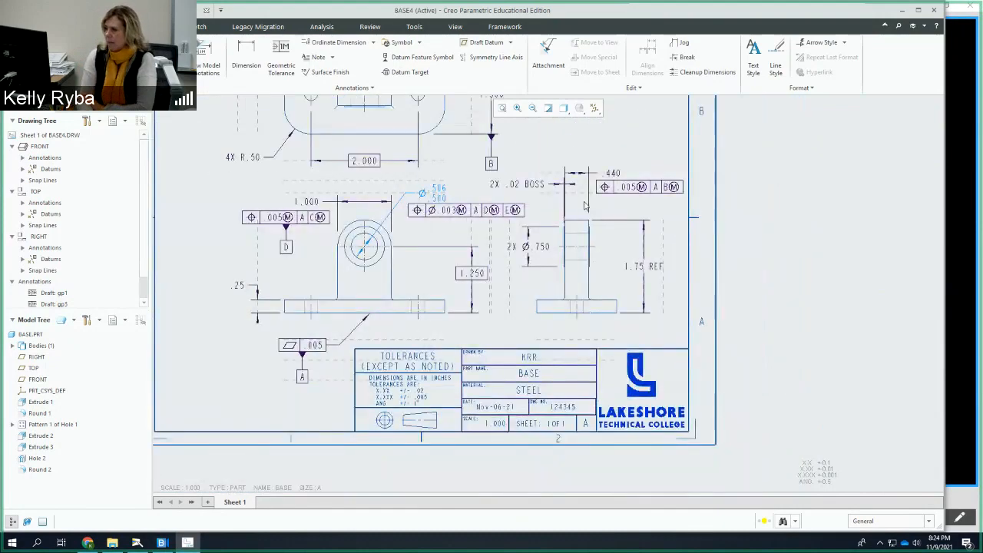
scroll(582, 216, "up", 2)
middle_click_drag(564, 267, 565, 283)
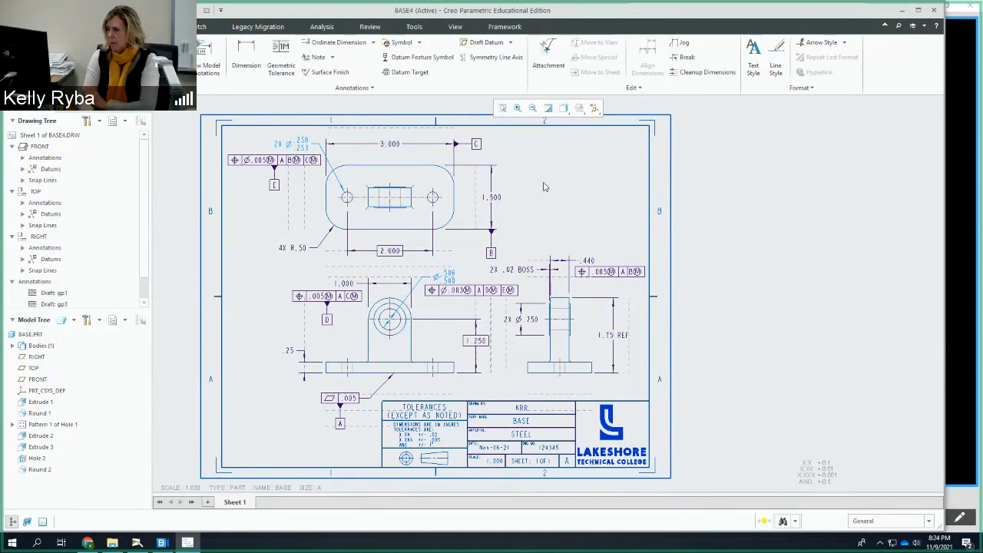
left_click(16, 27)
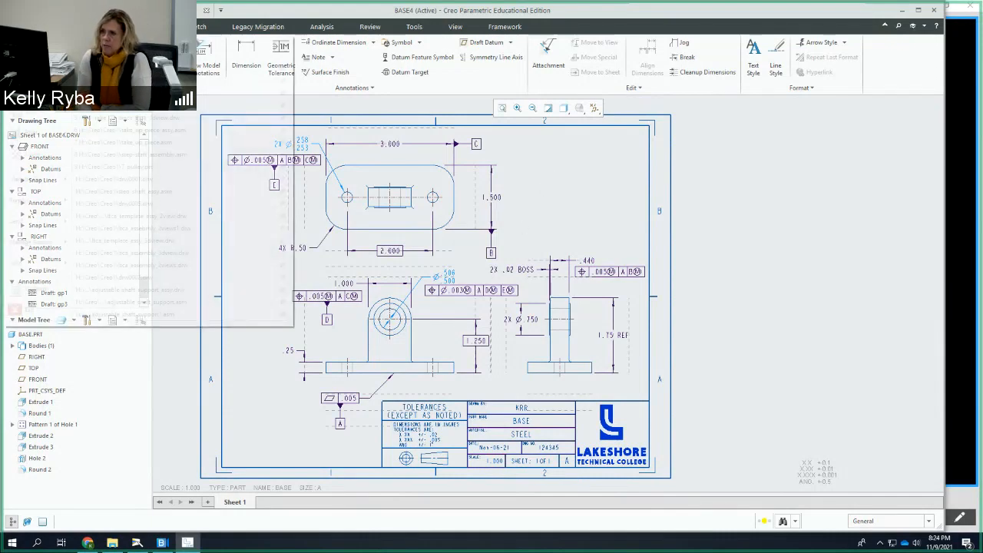
left_click(24, 90)
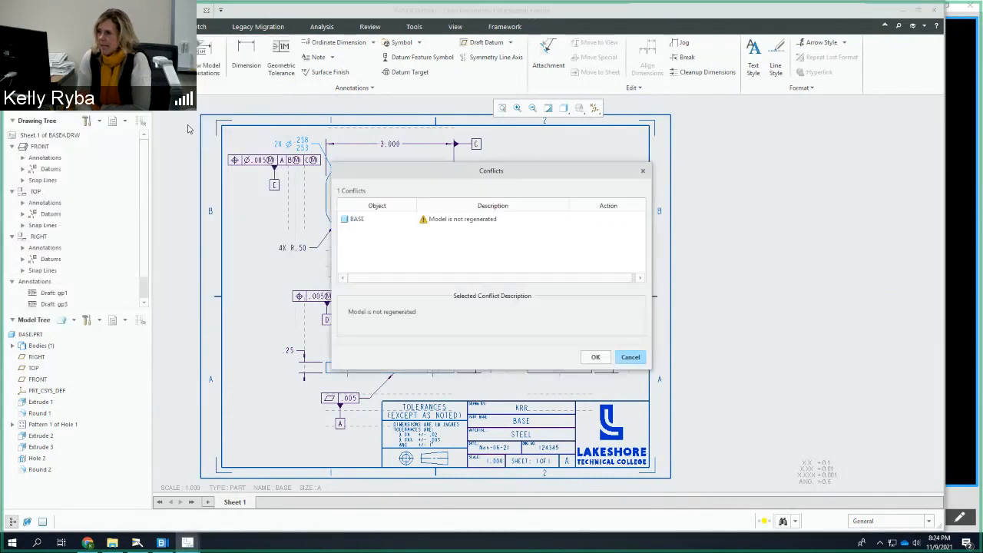
left_click(593, 357)
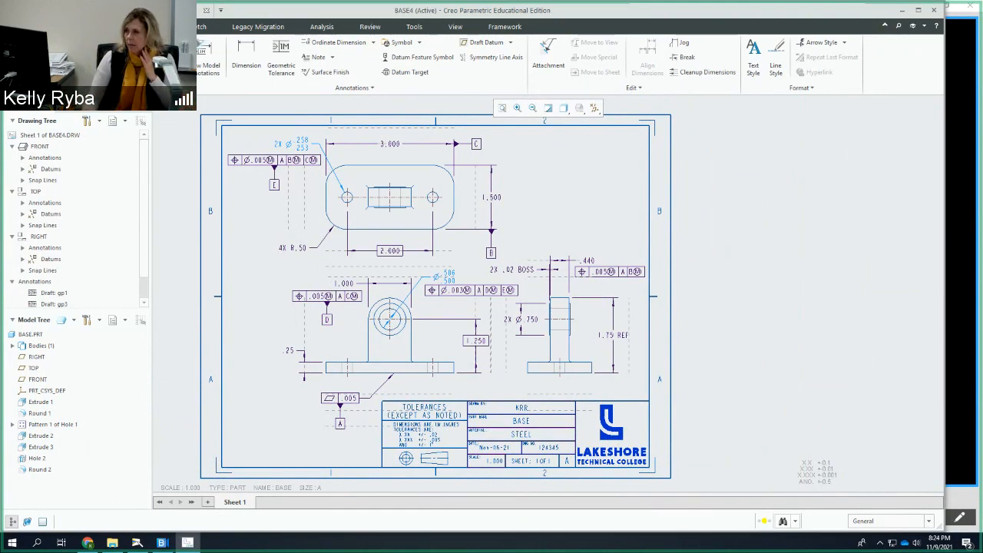
Insert a general view with the DEFAULT ALL combined state in the empty area of the sheet above the right view
left_click(58, 27)
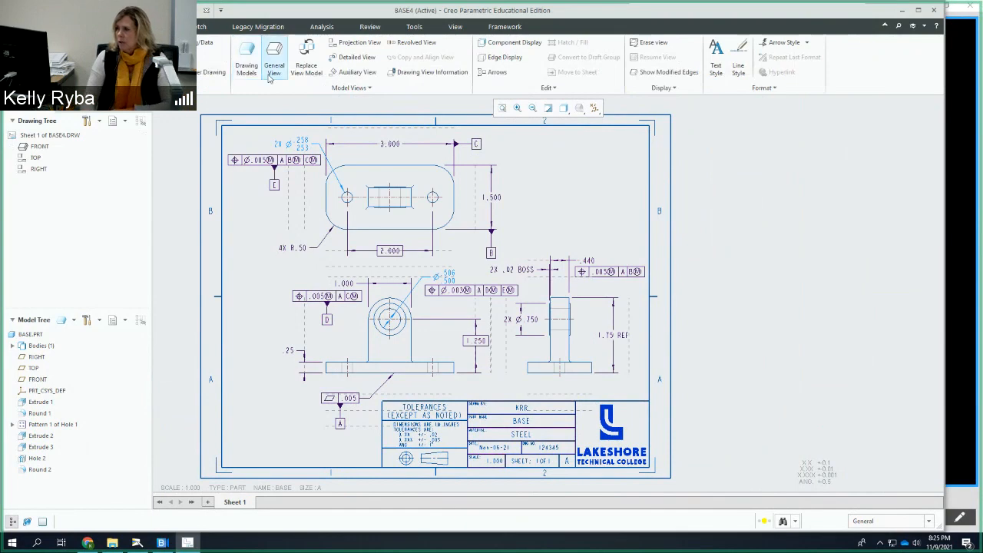
left_click(274, 75)
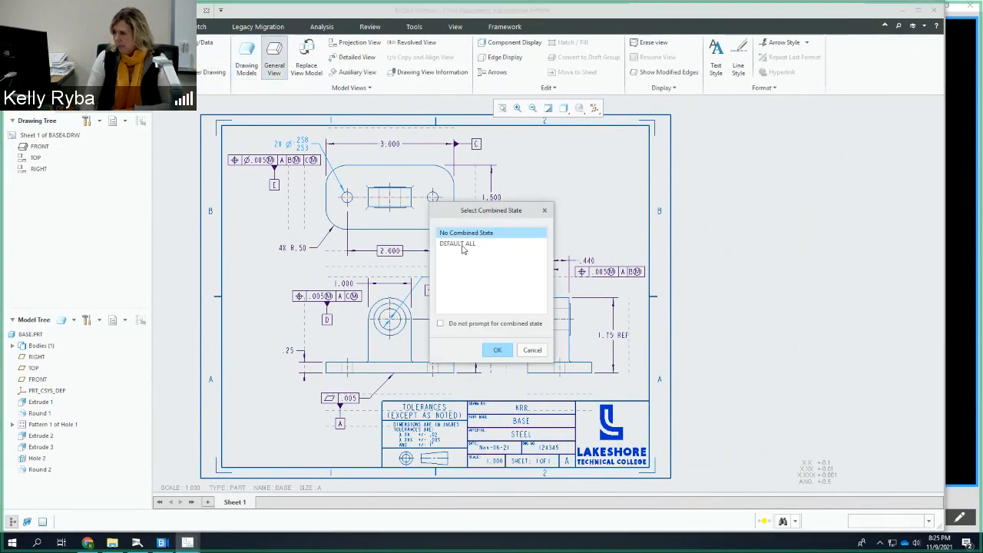
left_click(459, 244)
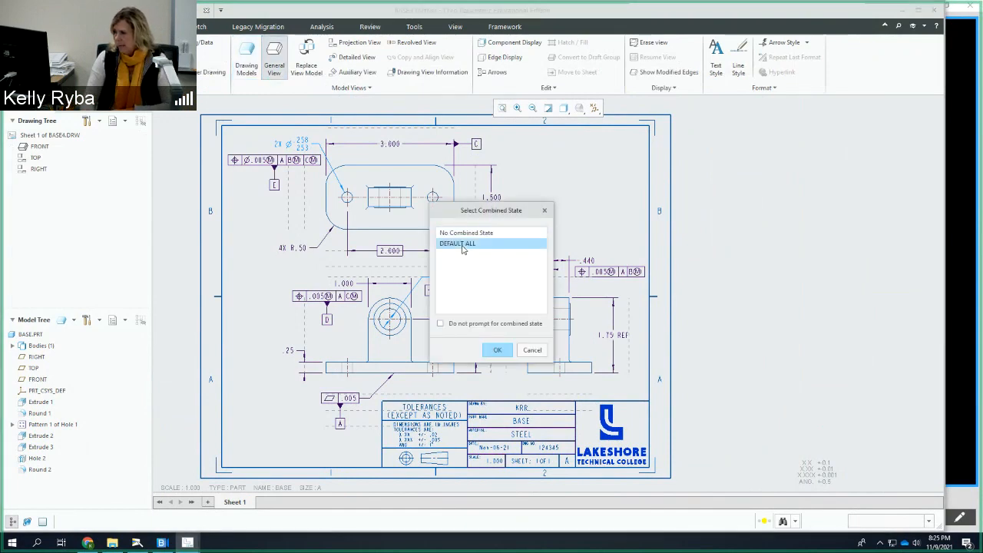
left_click(498, 351)
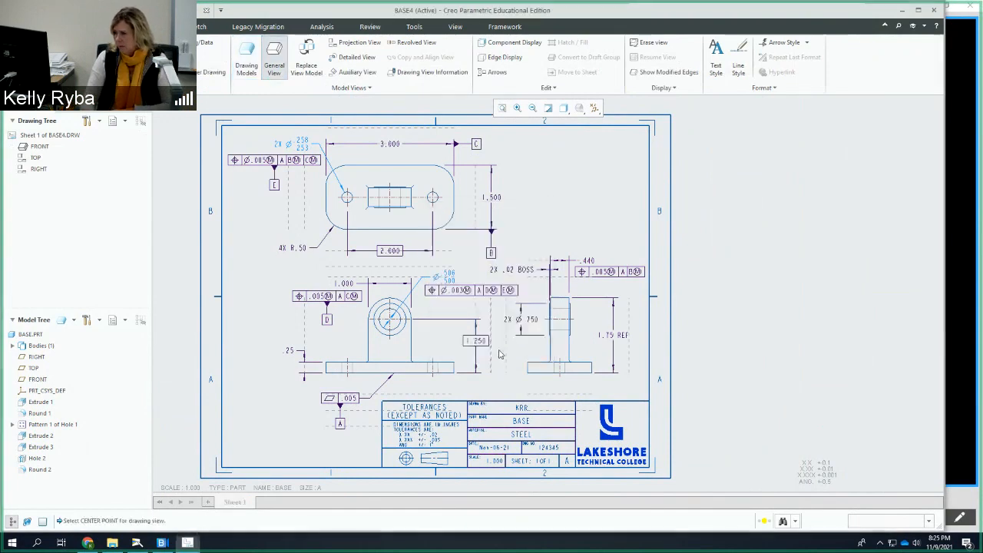
left_click(573, 189)
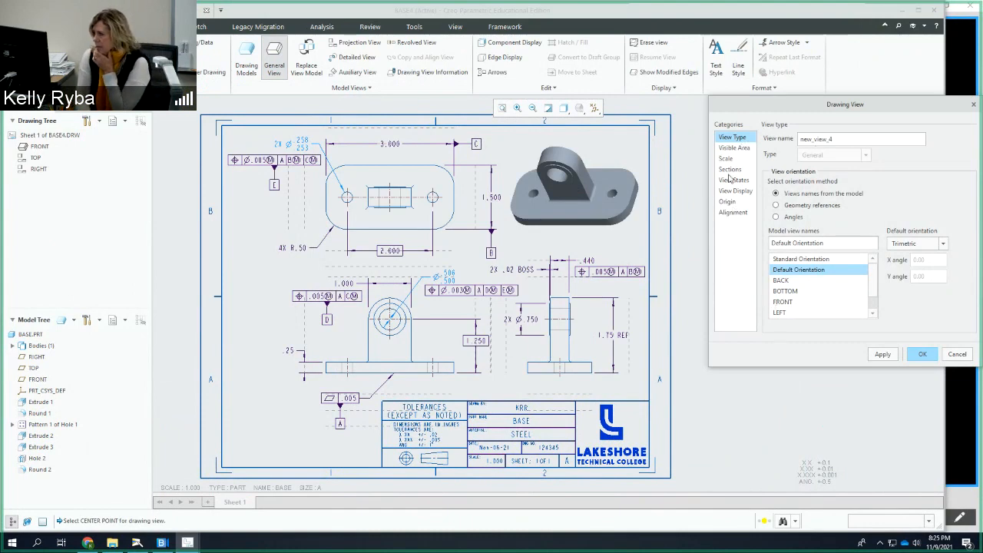
Apply a custom scale of 0.750 to the new pictorial view
left_click(734, 148)
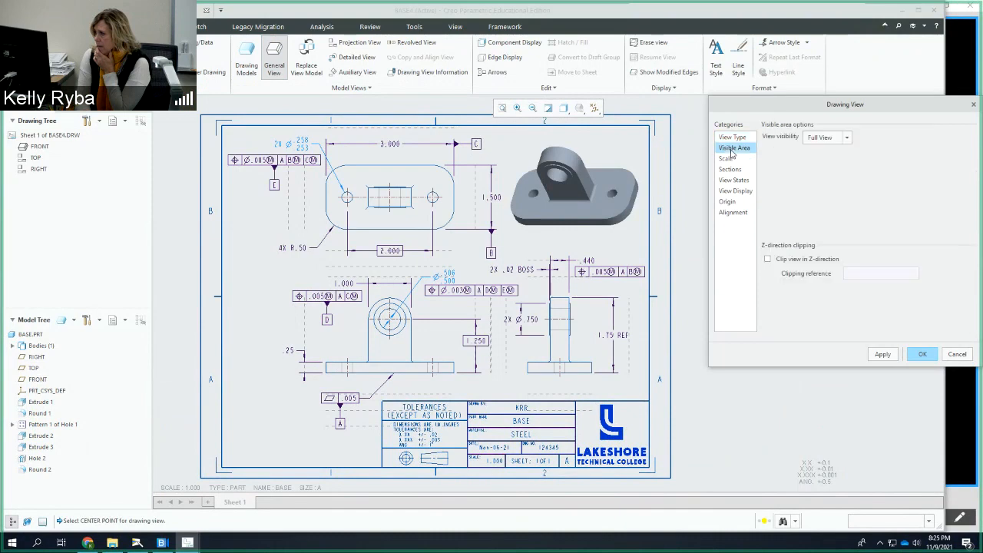
left_click(727, 159)
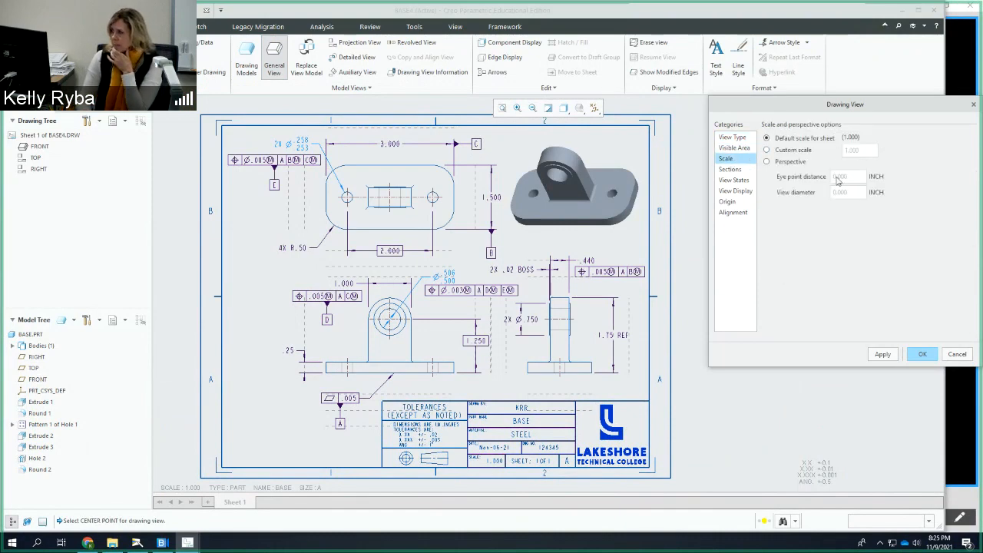
left_click(767, 150)
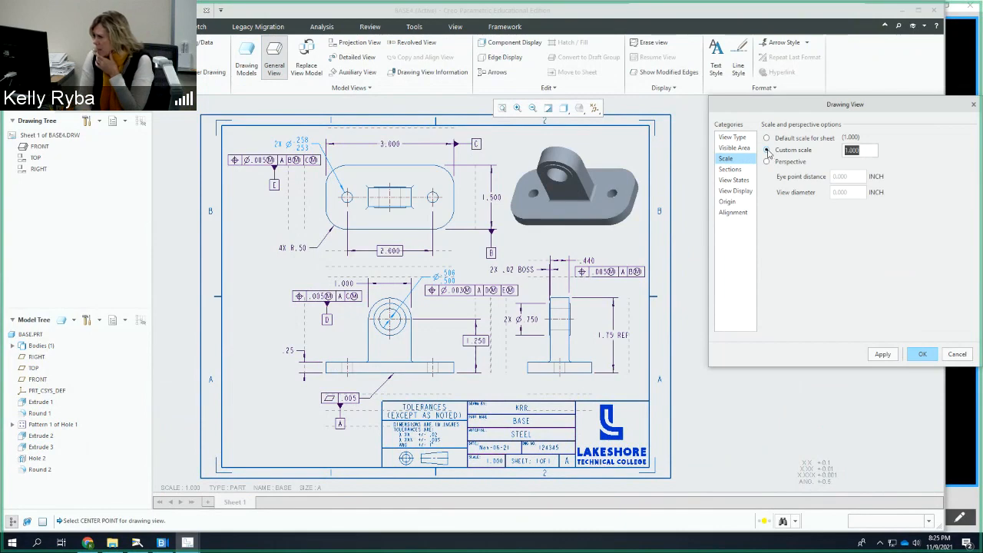
type("0.750")
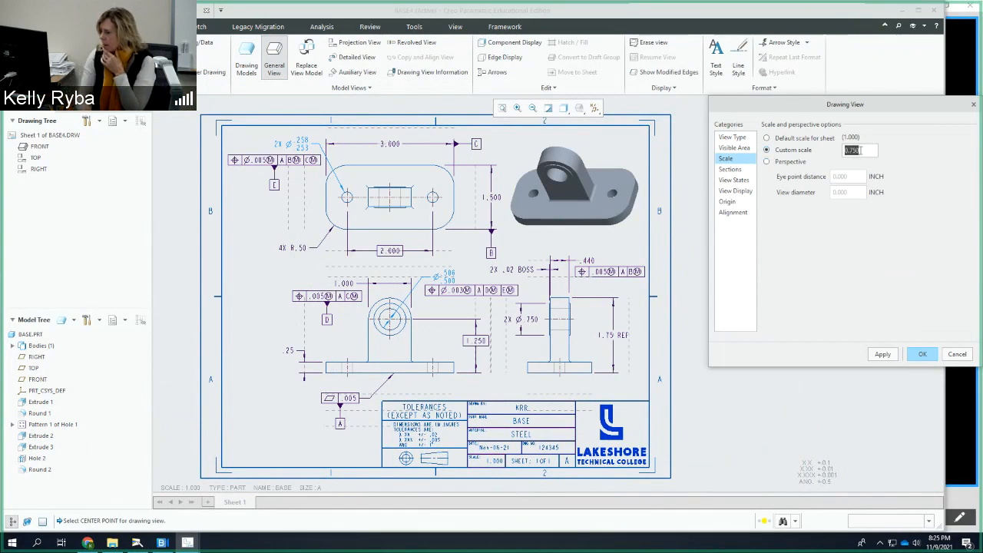
left_click(883, 354)
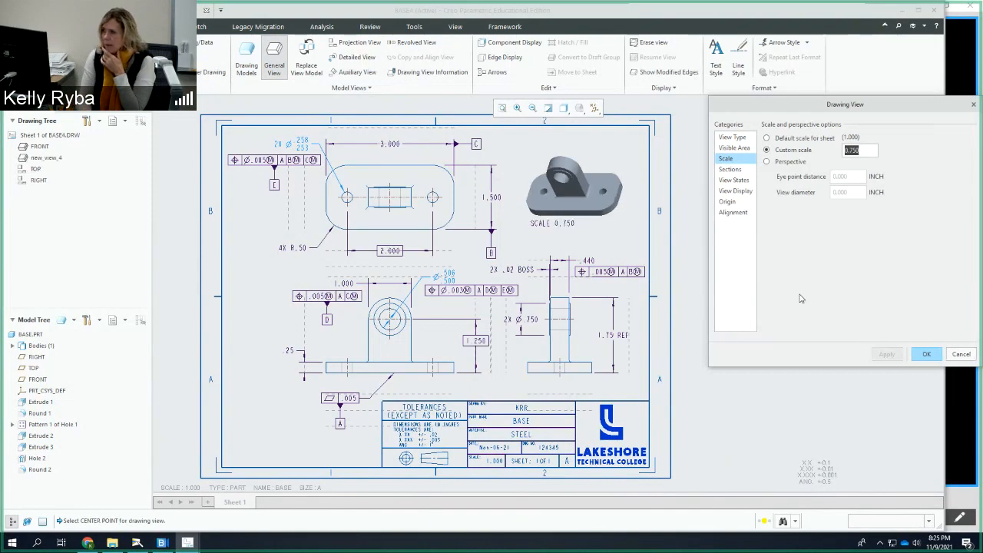
Set the pictorial view's display style to No Hidden, keeping the tangent edges at Default, and apply it
left_click(733, 191)
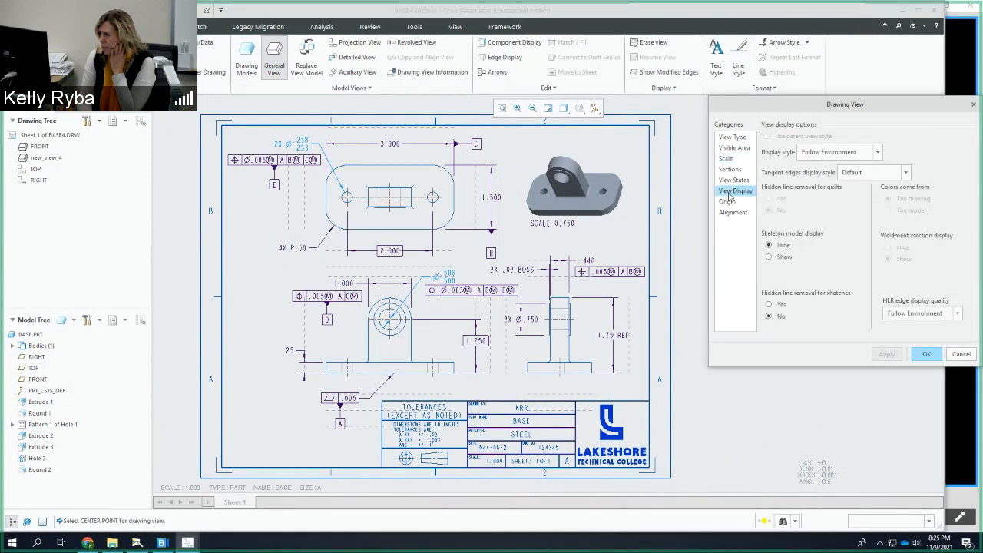
left_click(906, 174)
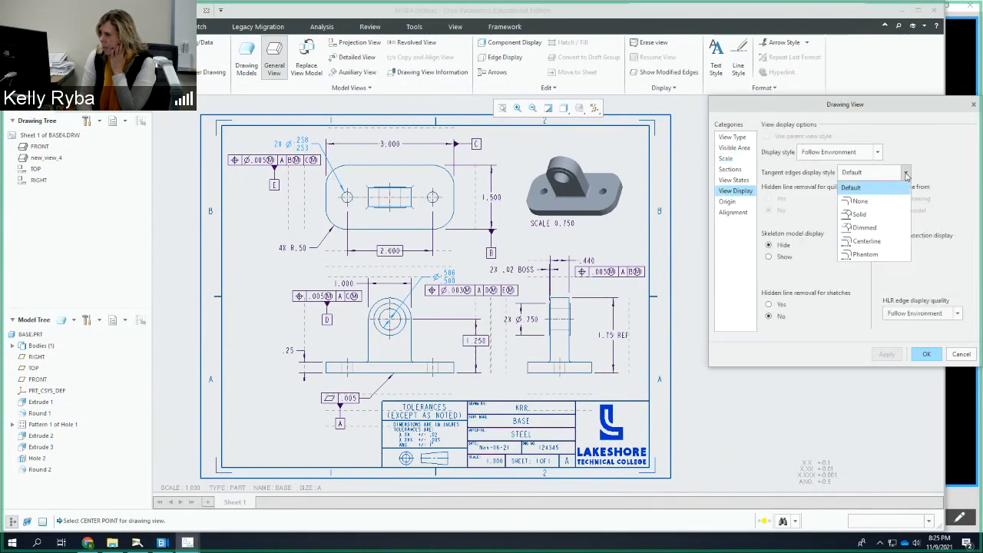
left_click(903, 188)
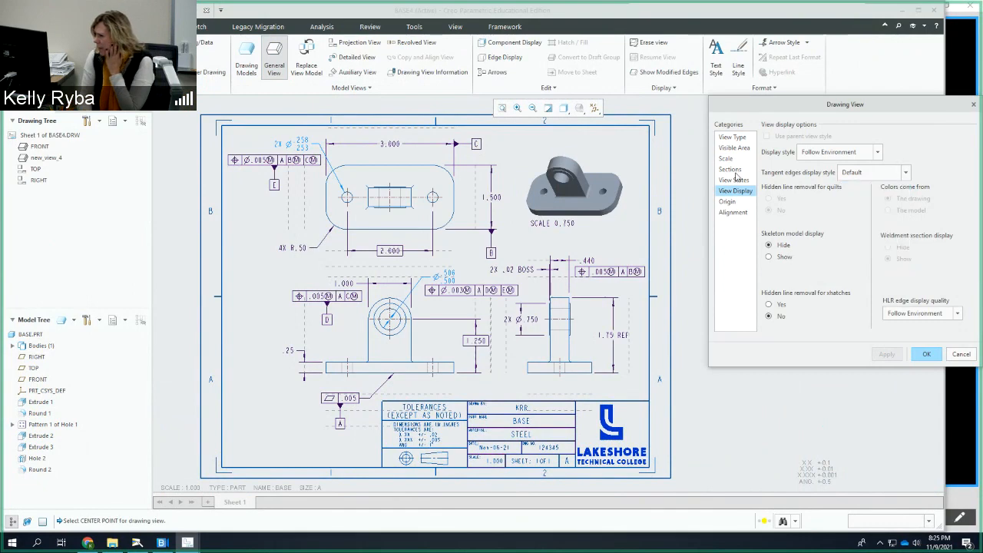
left_click(879, 153)
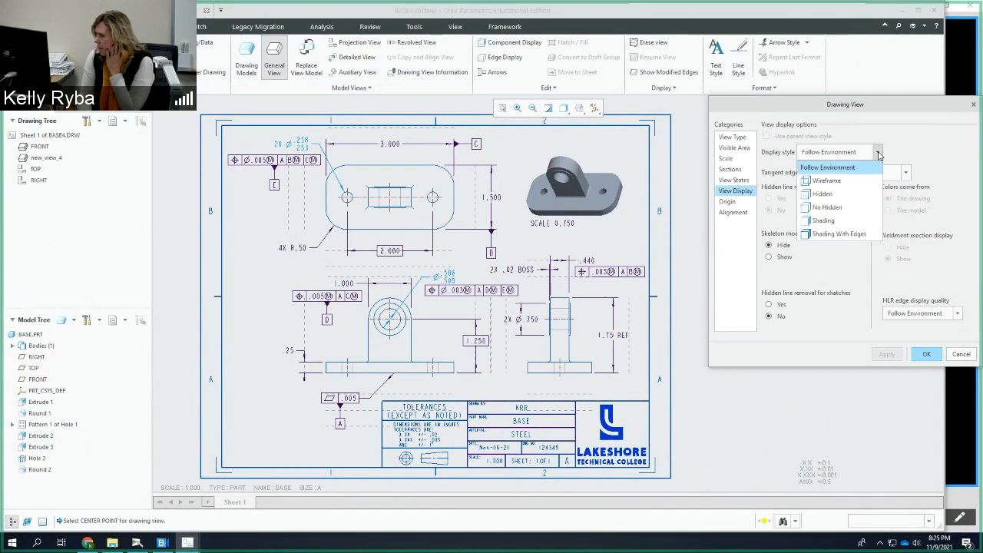
left_click(829, 208)
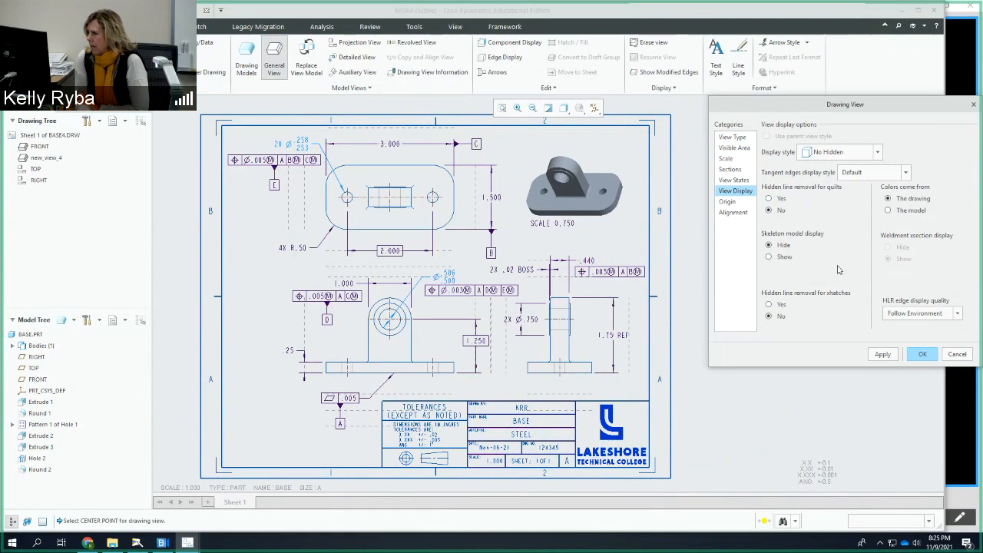
left_click(883, 354)
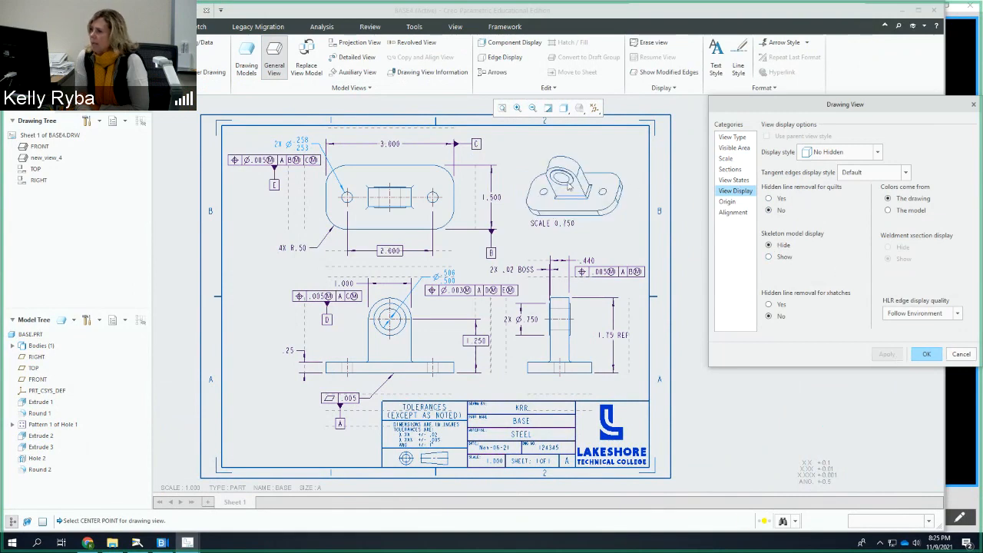
Try the Wireframe and Shading display styles on the pictorial view, and restore No Hidden
left_click(877, 153)
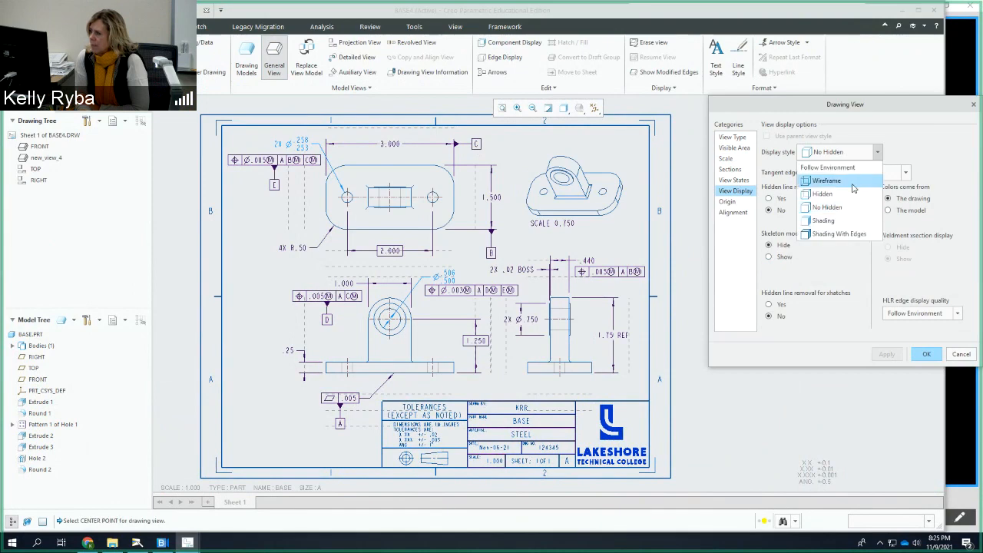
left_click(855, 182)
left_click(888, 355)
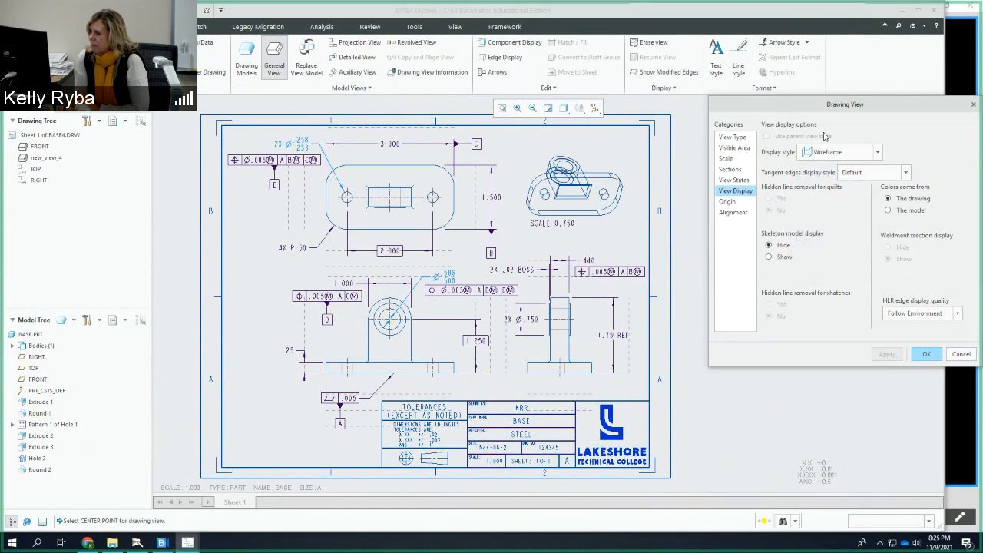
left_click(878, 153)
left_click(824, 222)
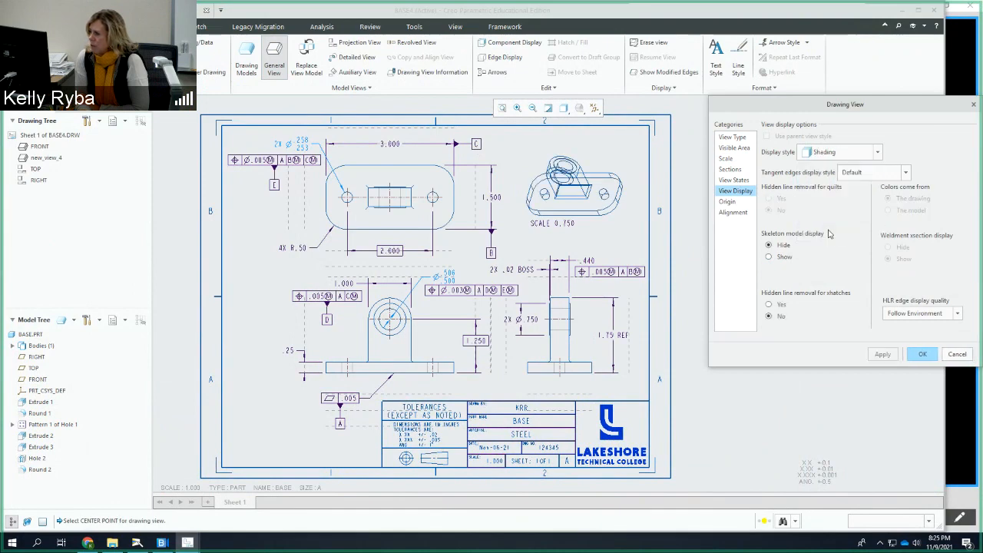
left_click(888, 354)
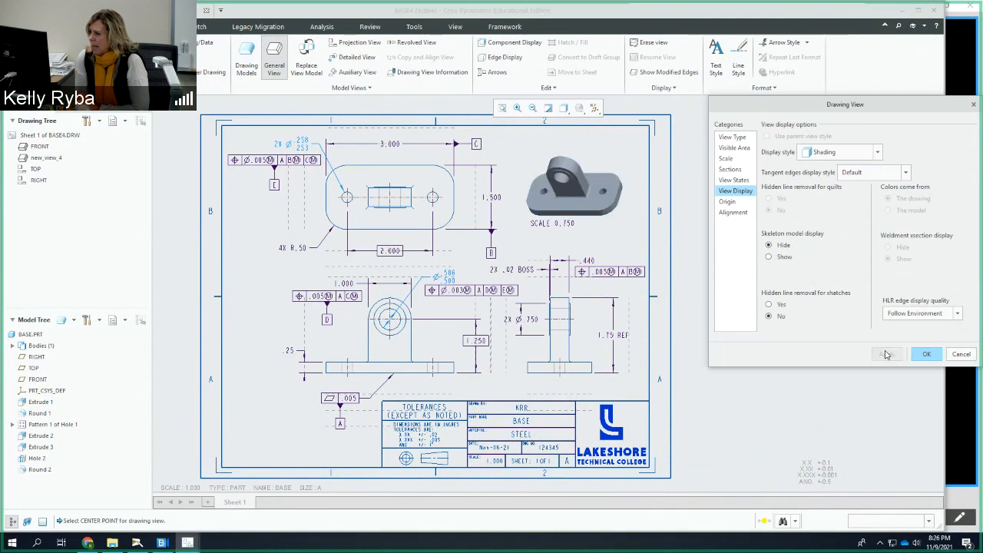
left_click(878, 152)
left_click(855, 209)
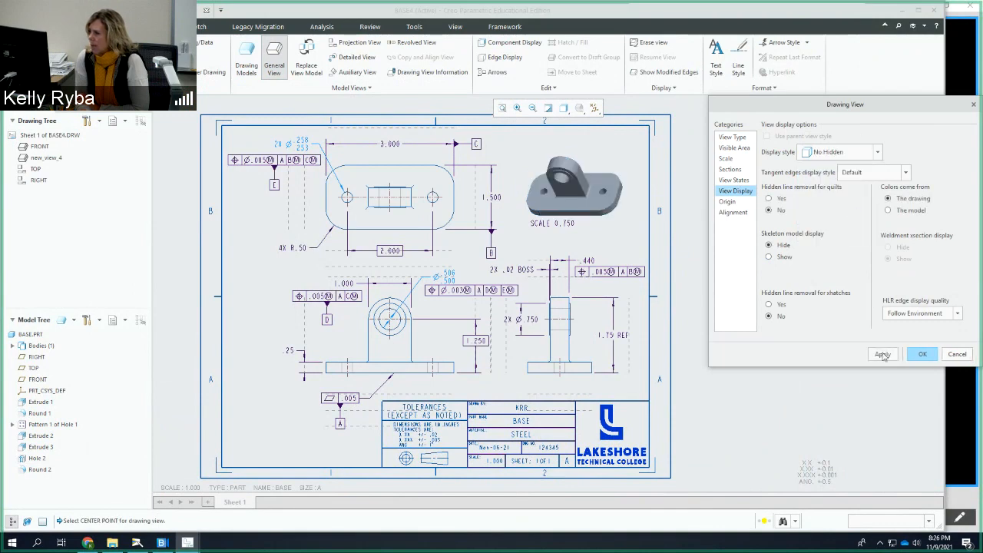
left_click(885, 354)
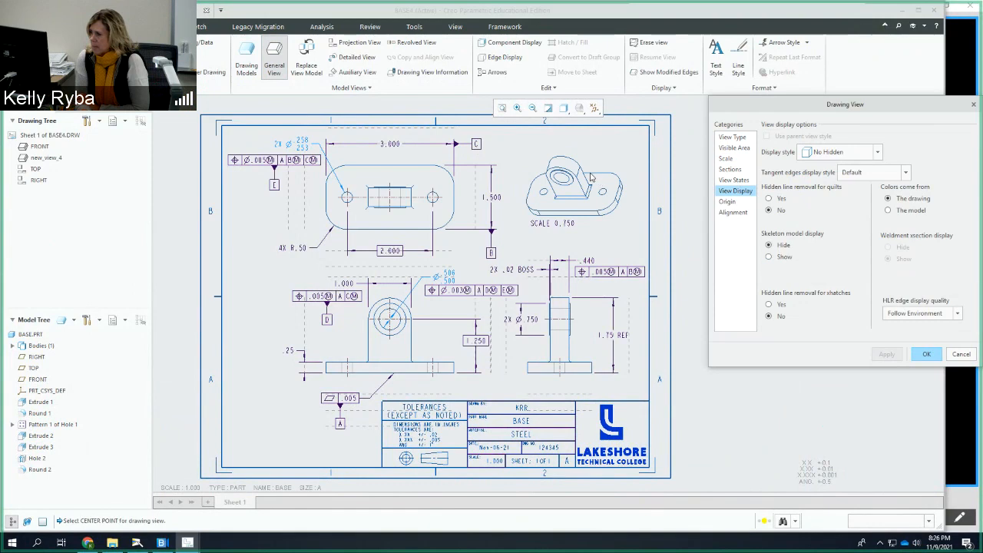
Accept the view settings and move the pictorial view closer to the sheet's upper-right corner
left_click(924, 353)
left_click_drag(597, 166, 610, 159)
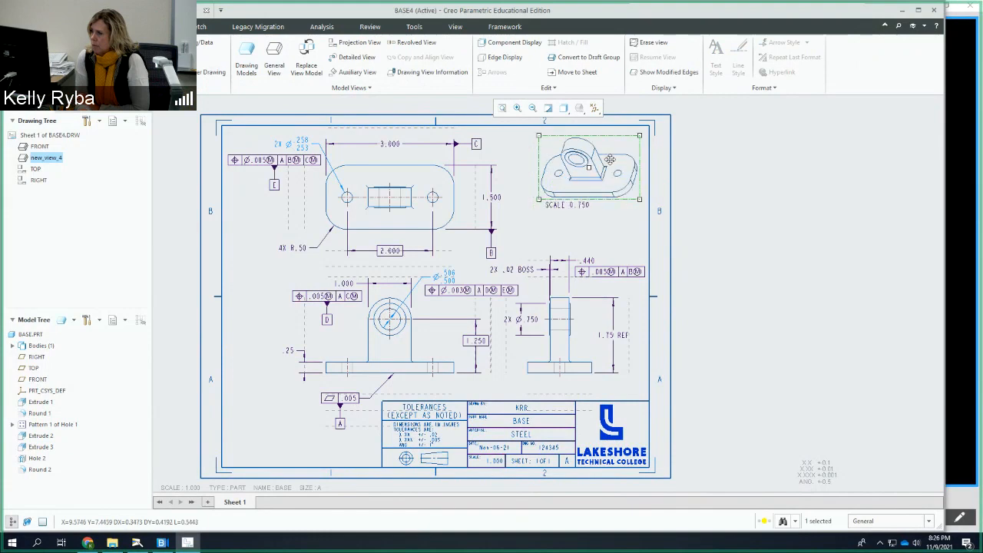
left_click(588, 237)
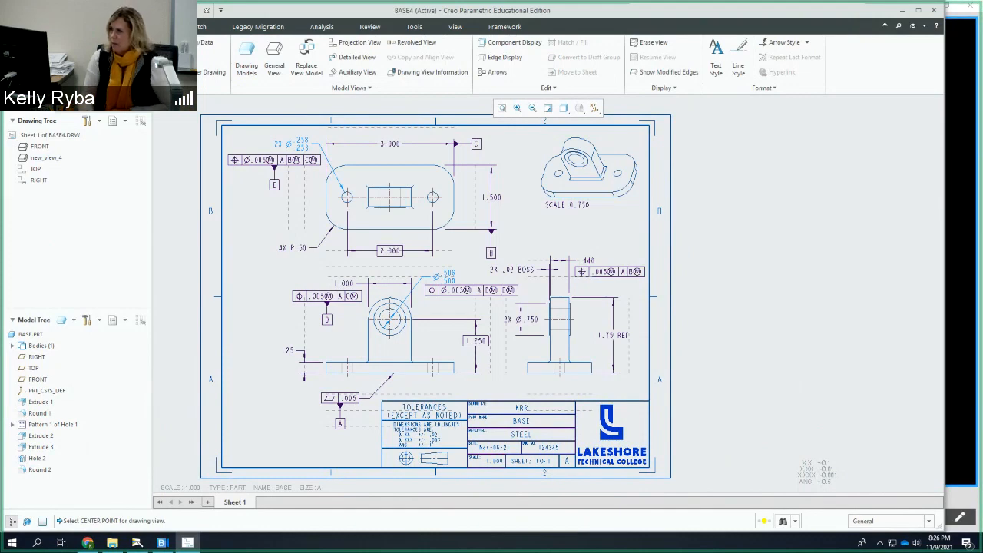
Save the BASE4 drawing and delete all of its old versions from disk
left_click(18, 27)
left_click(31, 92)
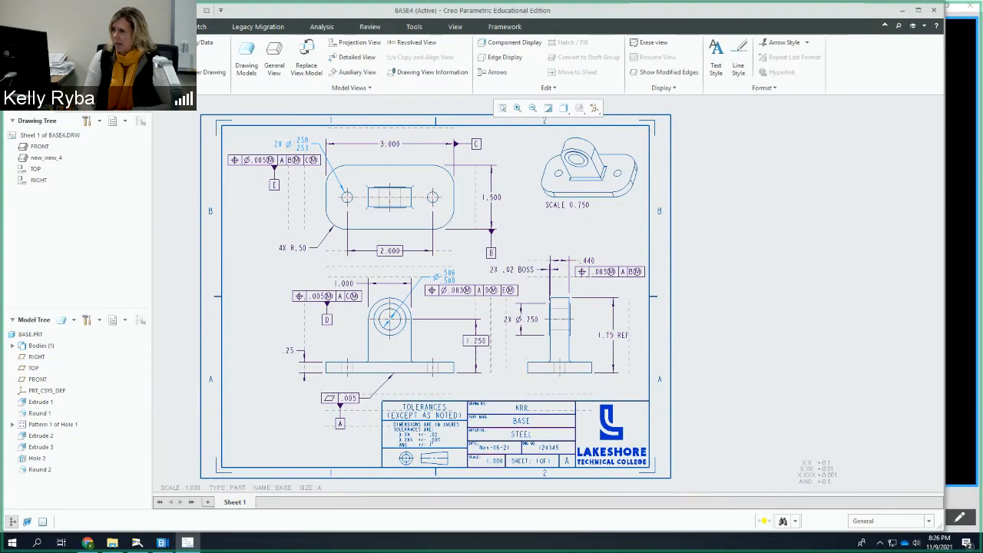
left_click(19, 27)
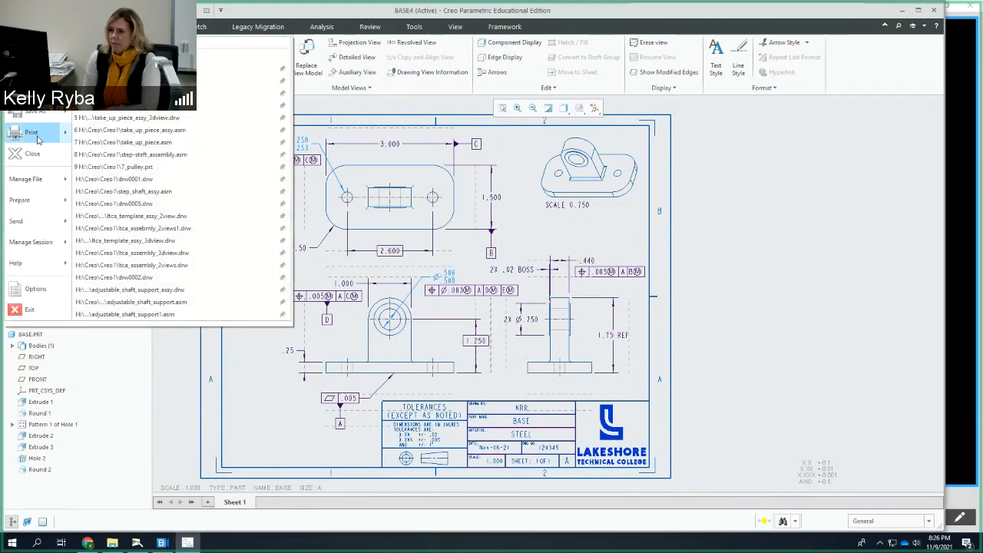
mouse_move(35, 183)
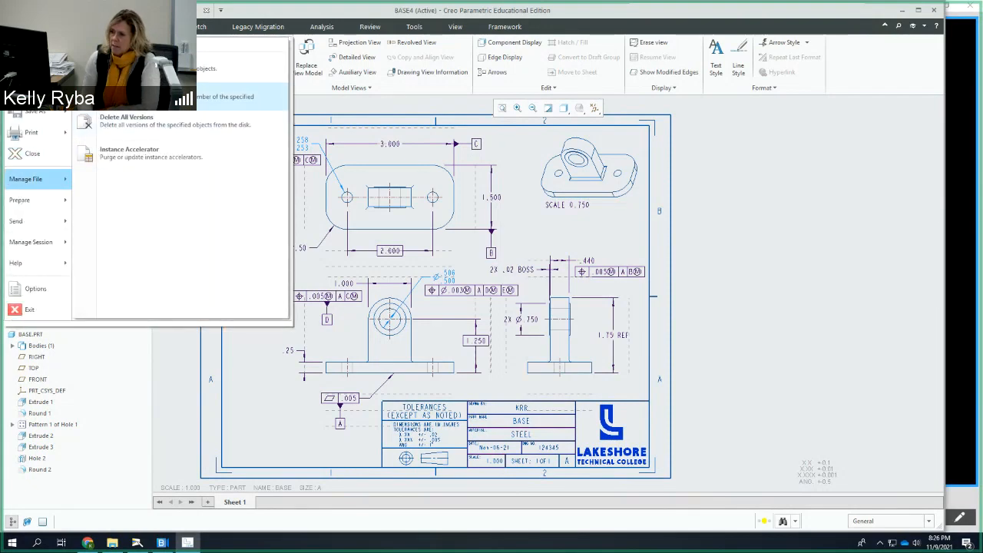
left_click(146, 96)
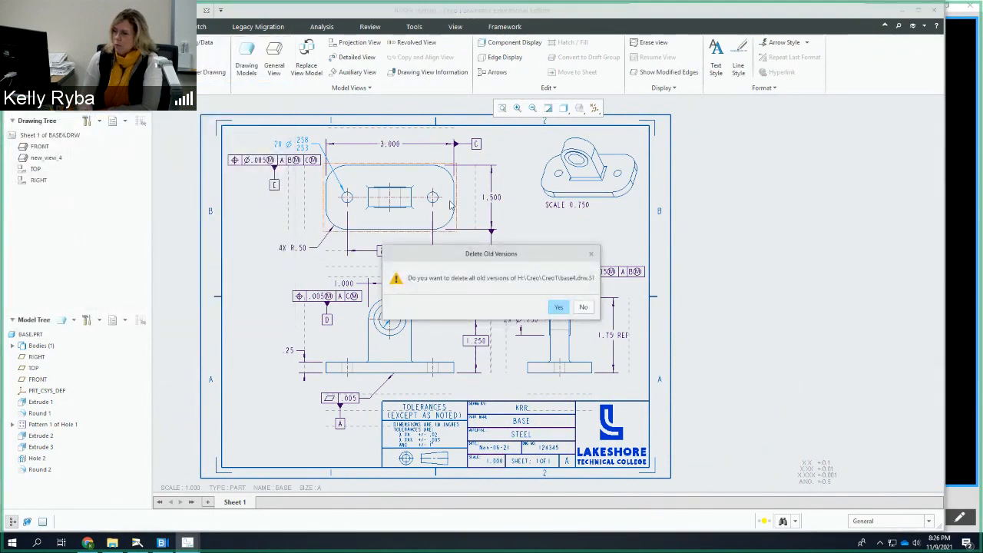
left_click(560, 307)
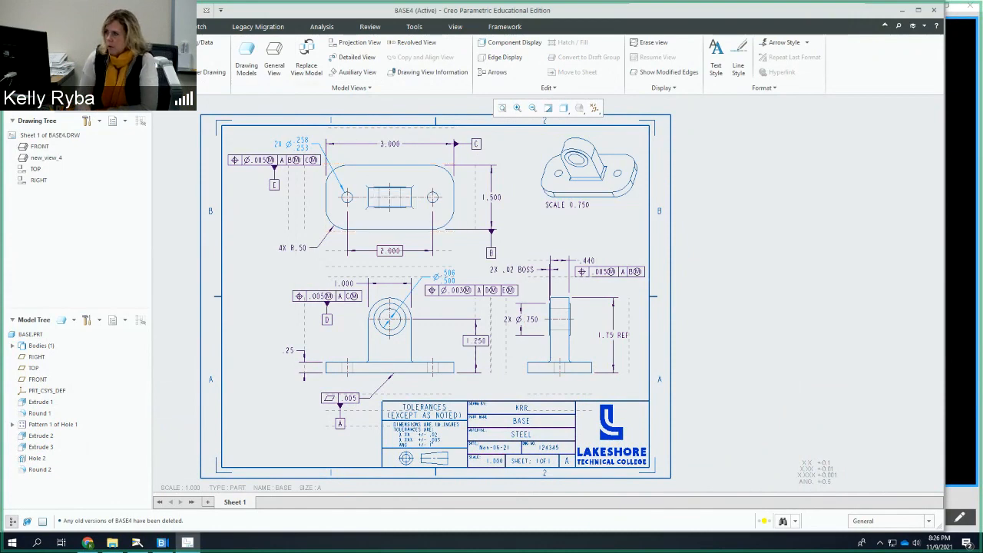
Show the print preview of the full drawing sheet and capture the whole sheet, including its border, as a screen snip
left_click(16, 26)
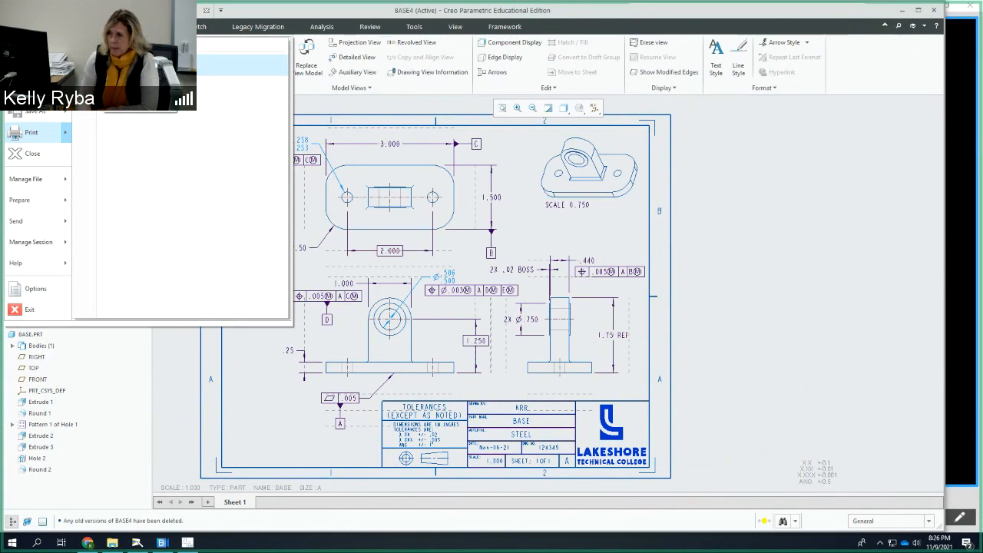
left_click(154, 66)
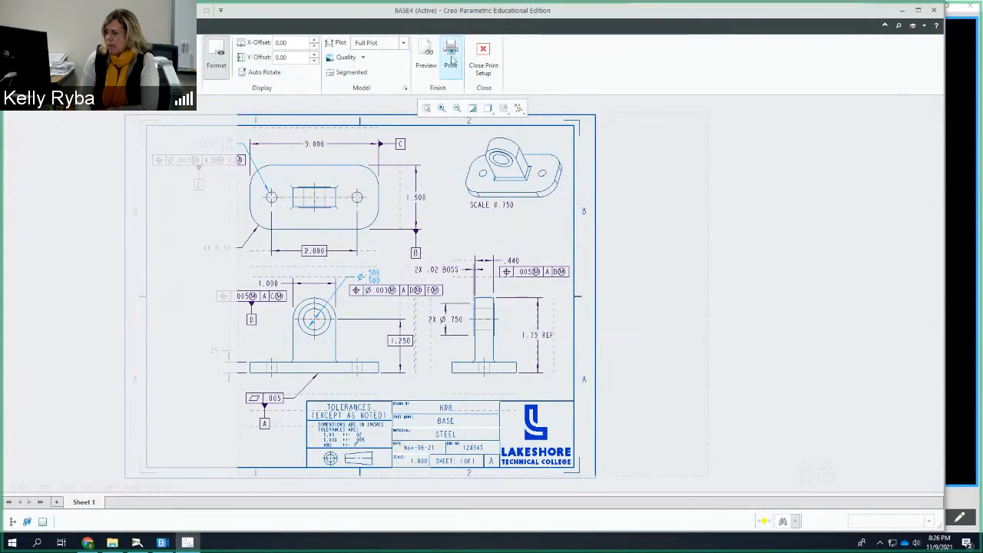
left_click(426, 55)
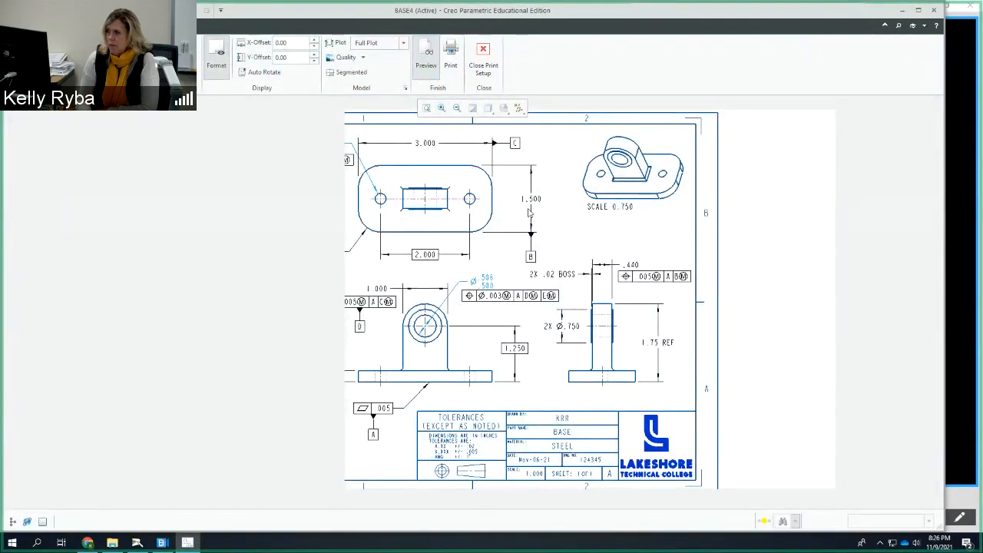
scroll(528, 209, "down", 2)
scroll(528, 209, "up", 2)
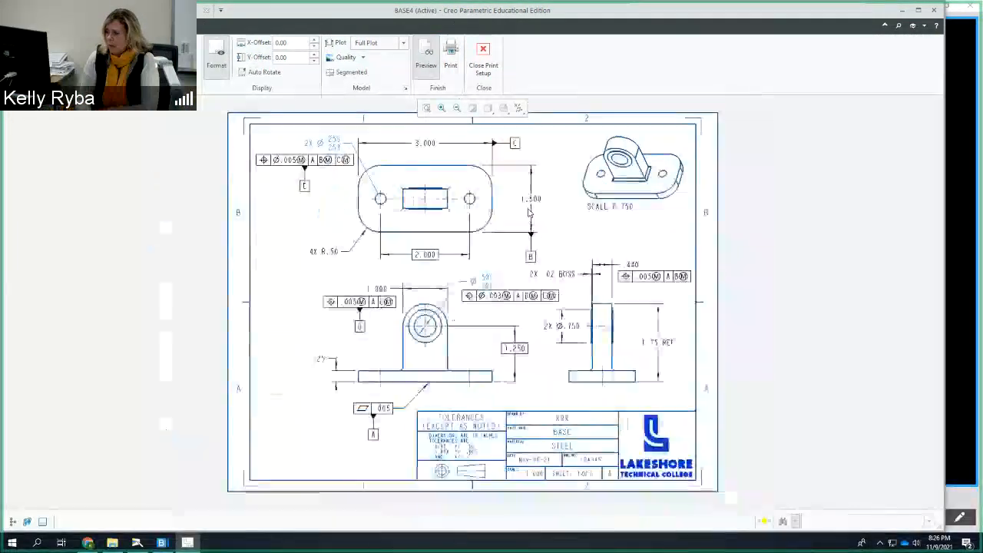
middle_click_drag(528, 209, 509, 220)
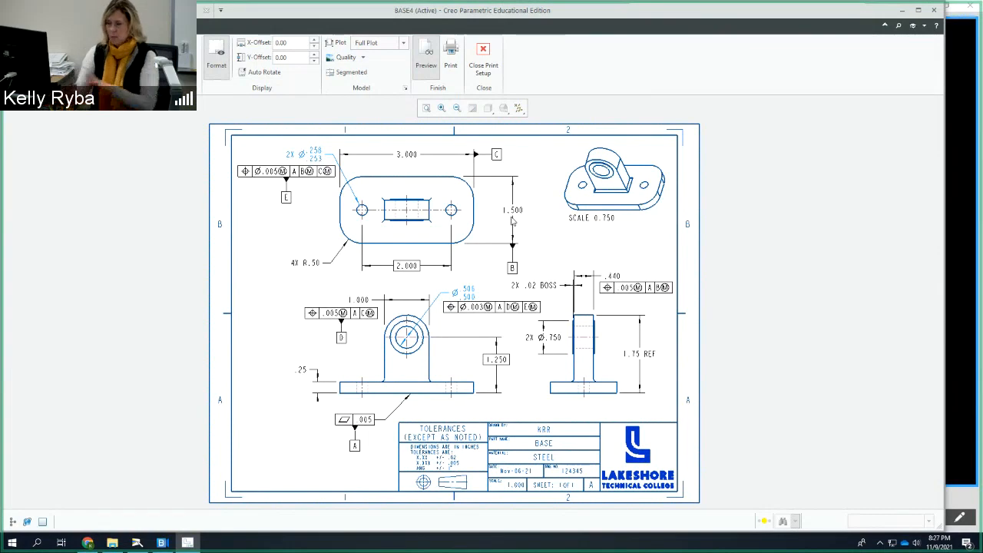
key("super+shift+s")
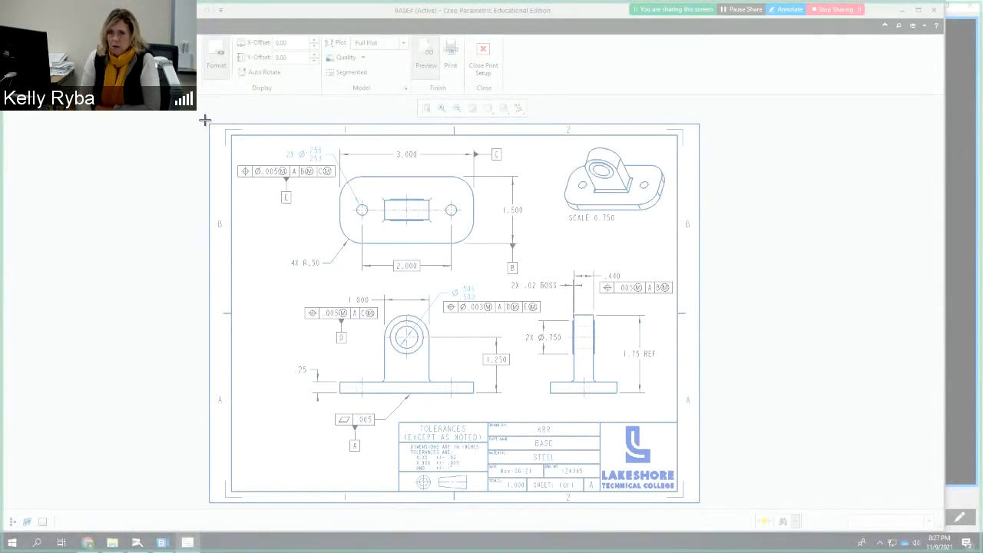
mouse_move(205, 119)
left_mouse_down()
mouse_move(392, 256)
mouse_move(534, 419)
mouse_move(705, 507)
left_mouse_up()
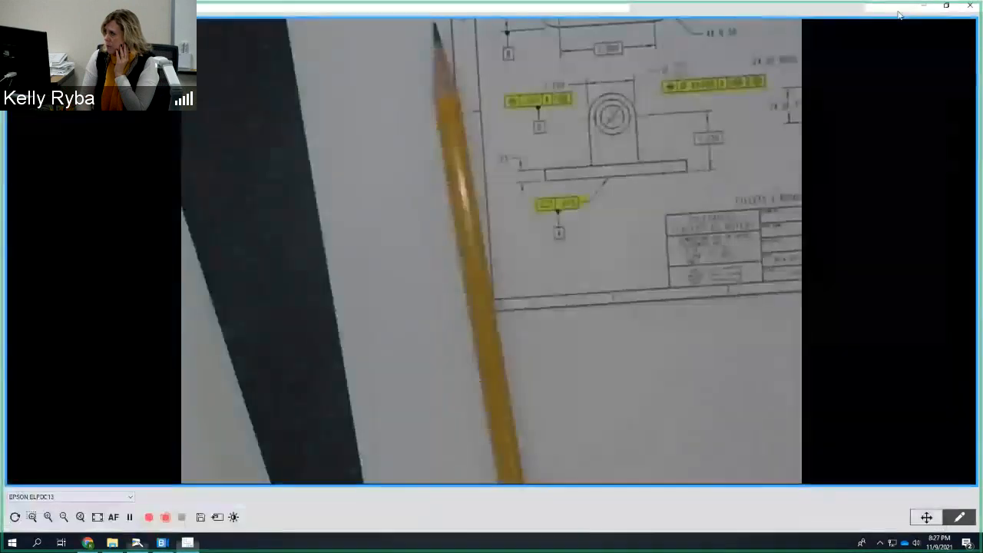
Minimize the open windows, switch to Word and create a blank document
left_click(902, 10)
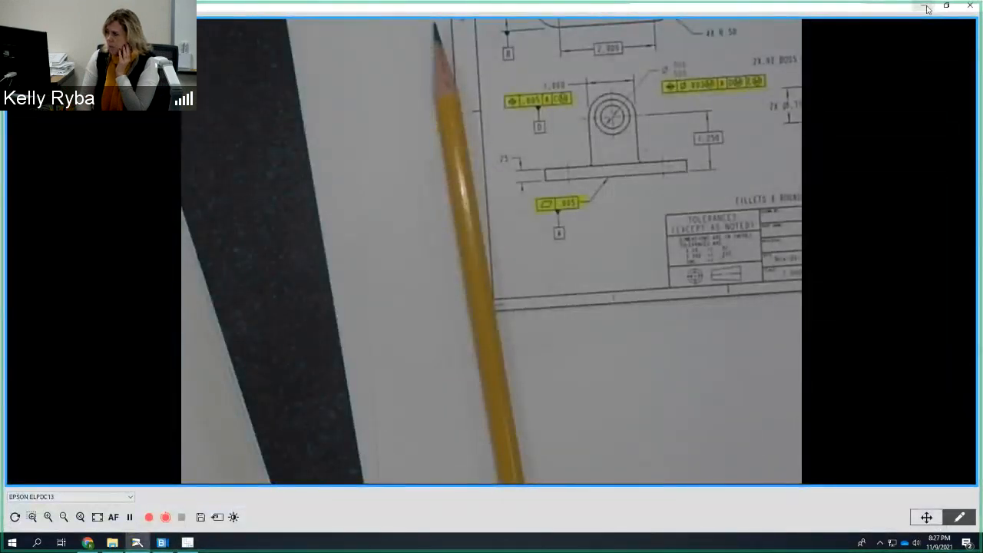
left_click(925, 7)
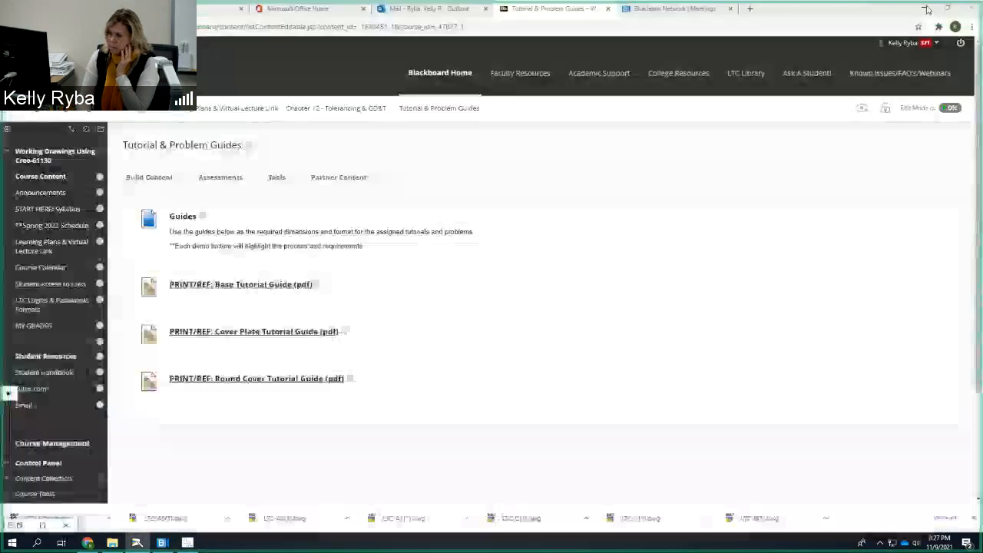
left_click(11, 543)
scroll(81, 418, "down", 10)
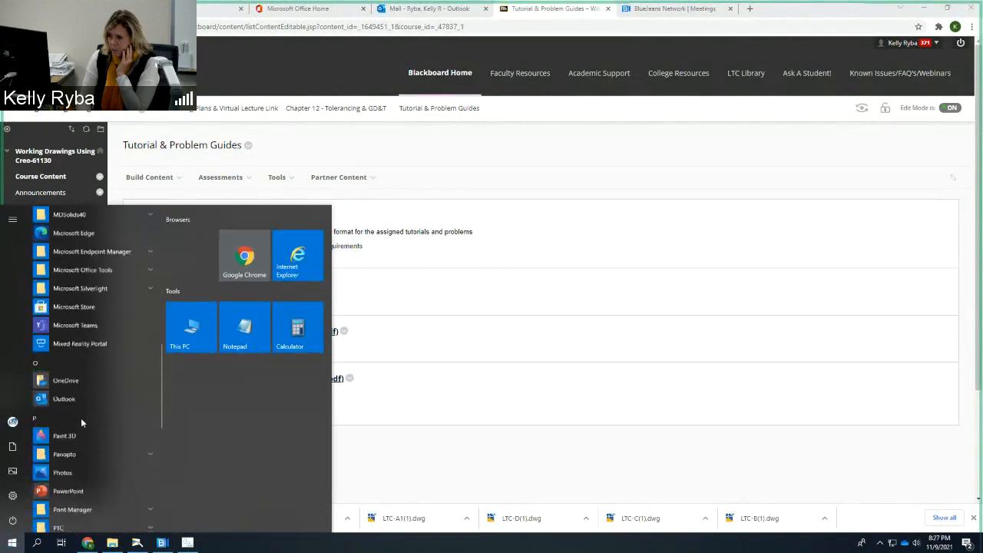
scroll(81, 418, "down", 10)
left_click(64, 493)
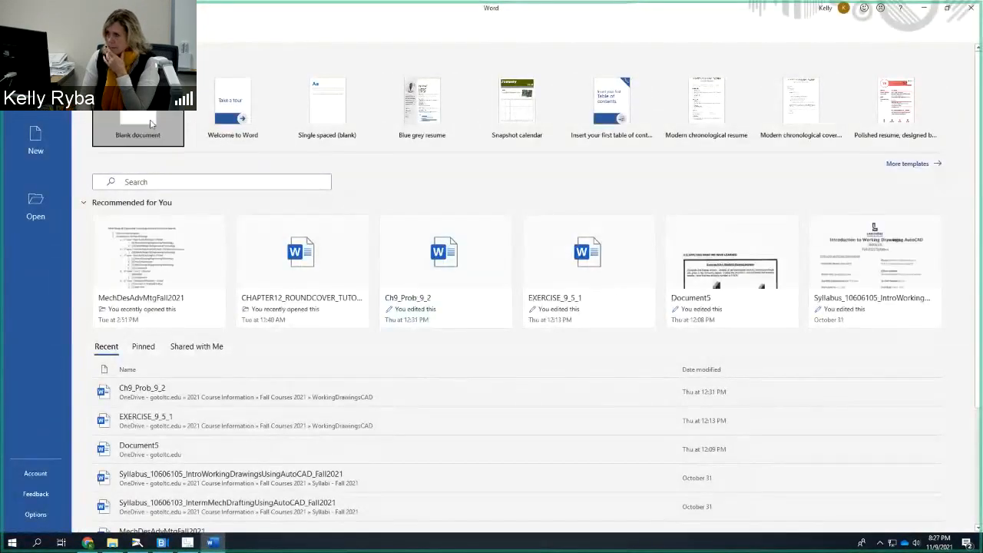
left_click(138, 123)
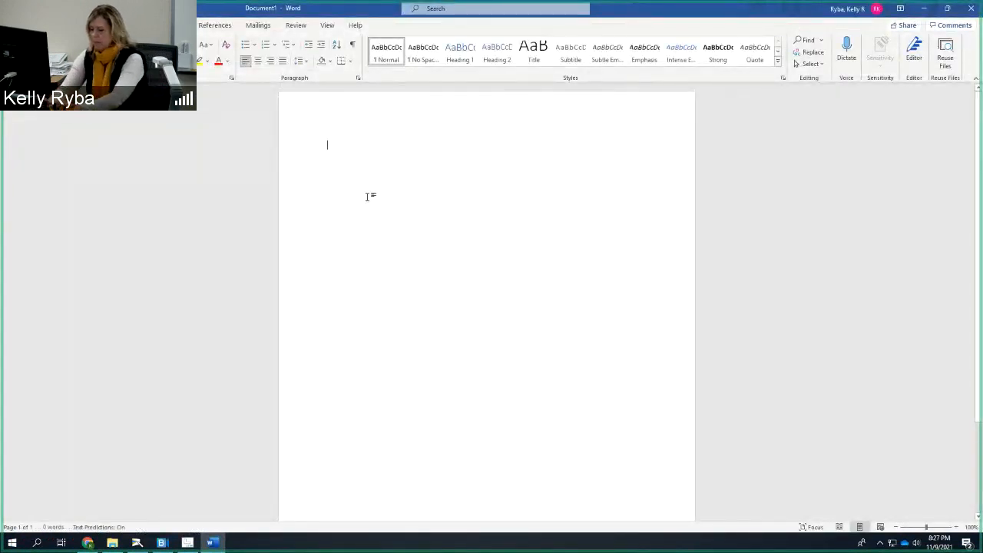
type("TUTOR")
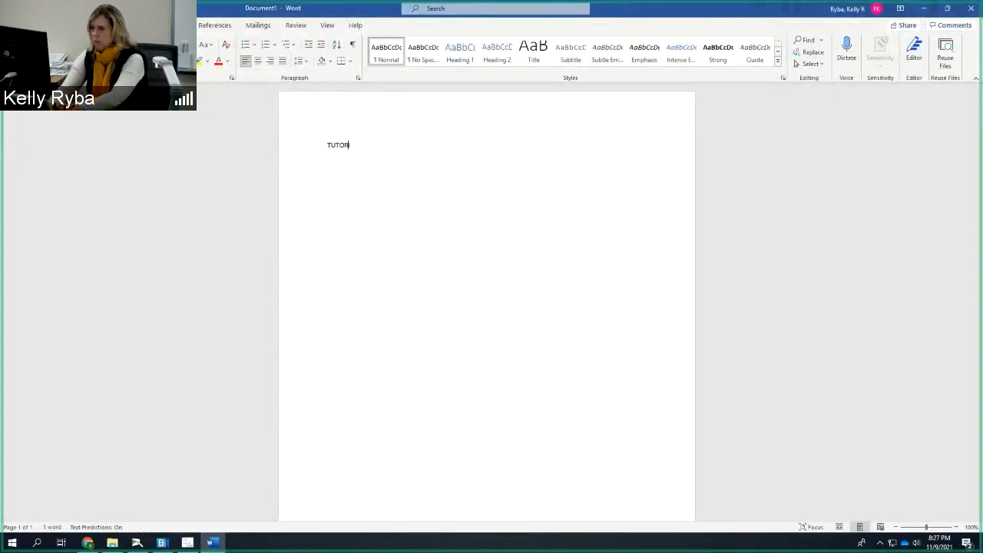
type("IAL -")
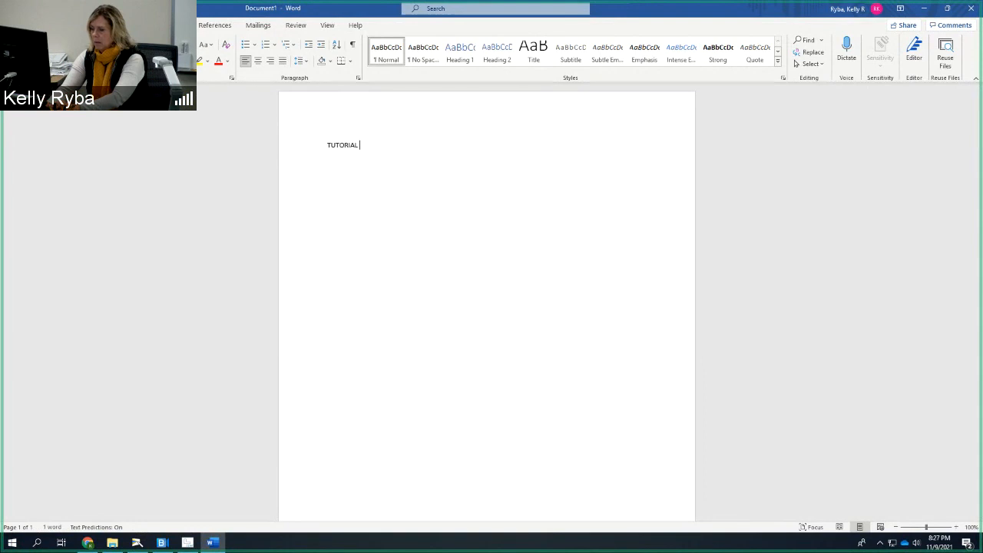
key("BackSpace")
key("BackSpace")
key("BackSpace")
key("BackSpace")
key("BackSpace")
key("BackSpace")
key("BackSpace")
key("BackSpace")
key("BackSpace")
key("BackSpace")
key("BackSpace")
type("BASE")
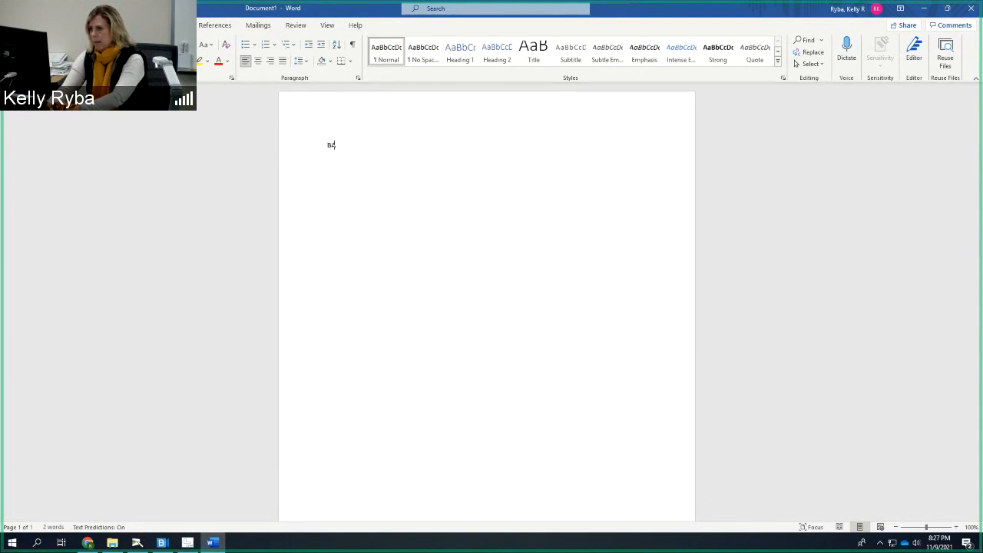
key("BackSpace")
key("BackSpace")
Title the document CHAPTER 12 BASE TUTORIAL and paste the captured drawing image beneath it, with a new line after the image
type("CHAPTER 12 ")
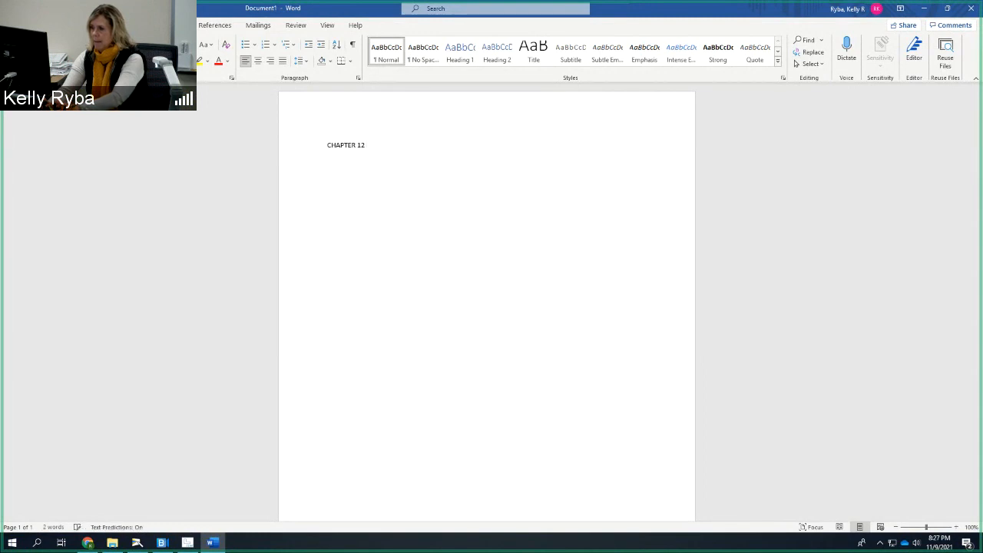
type("BAEE")
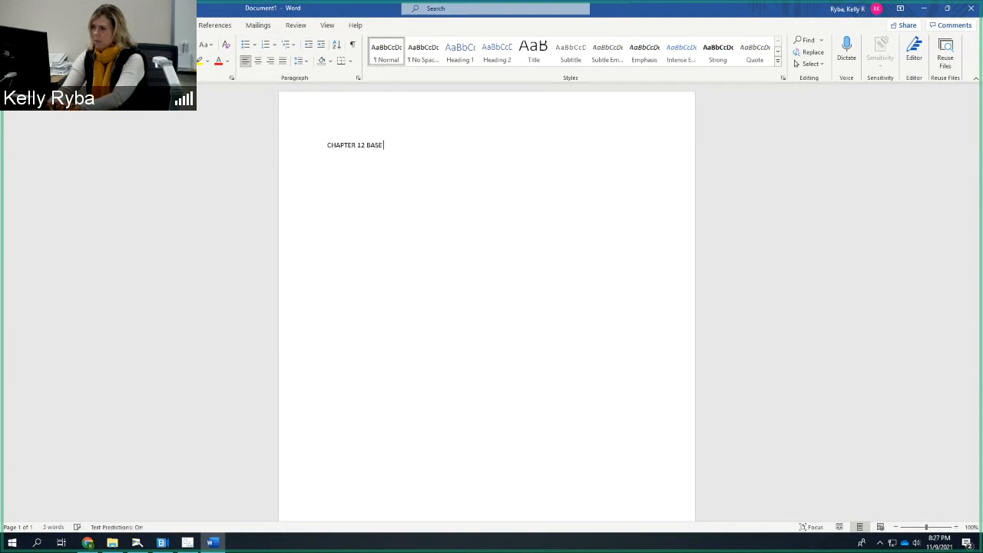
type(" TURTORIAL")
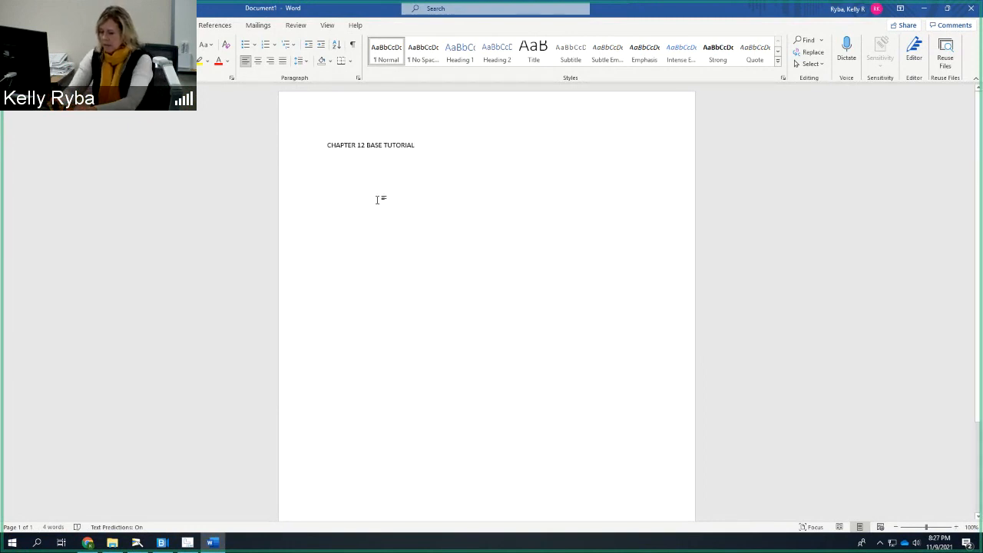
key("ctrl+v")
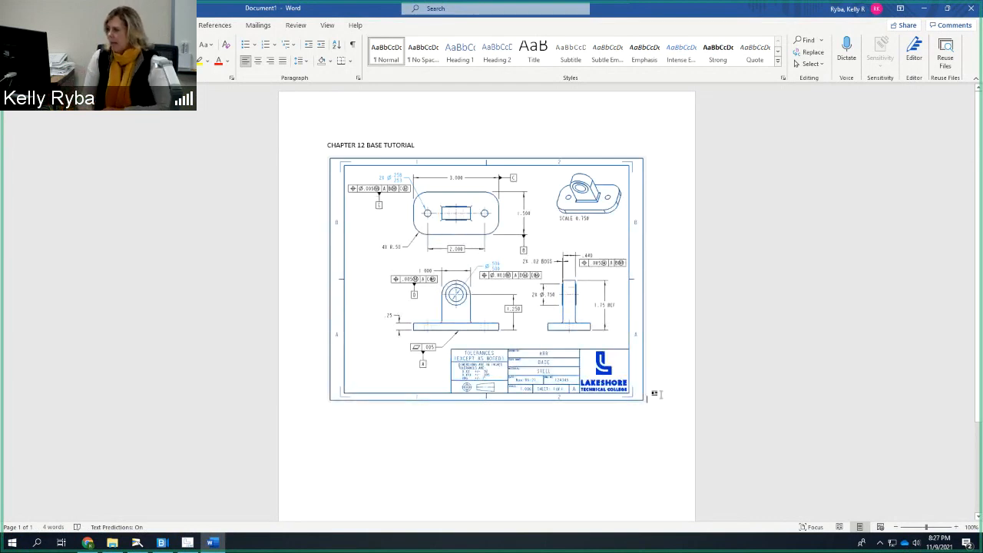
key("Return")
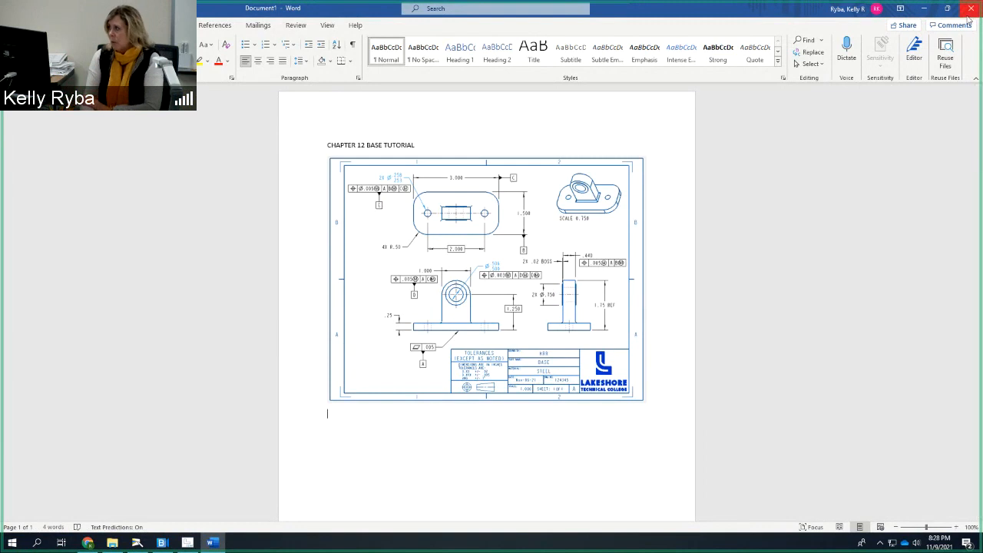
Switch to the Blackboard course in the browser and review the Chapter 12 Homework requirements under Chapter 12 - Tolerancing & GD&T
left_click(926, 9)
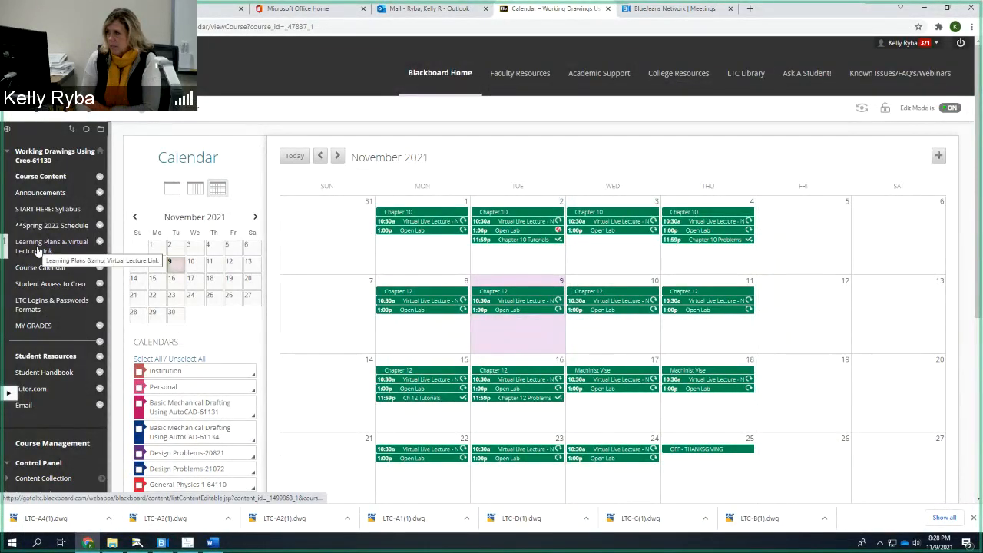
left_click(73, 250)
scroll(372, 326, "down", 3)
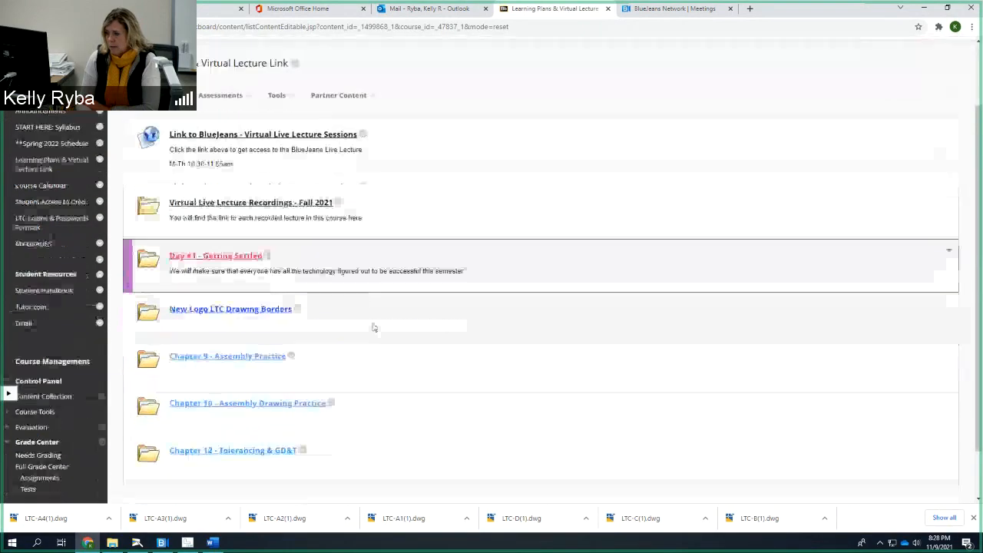
left_click(248, 395)
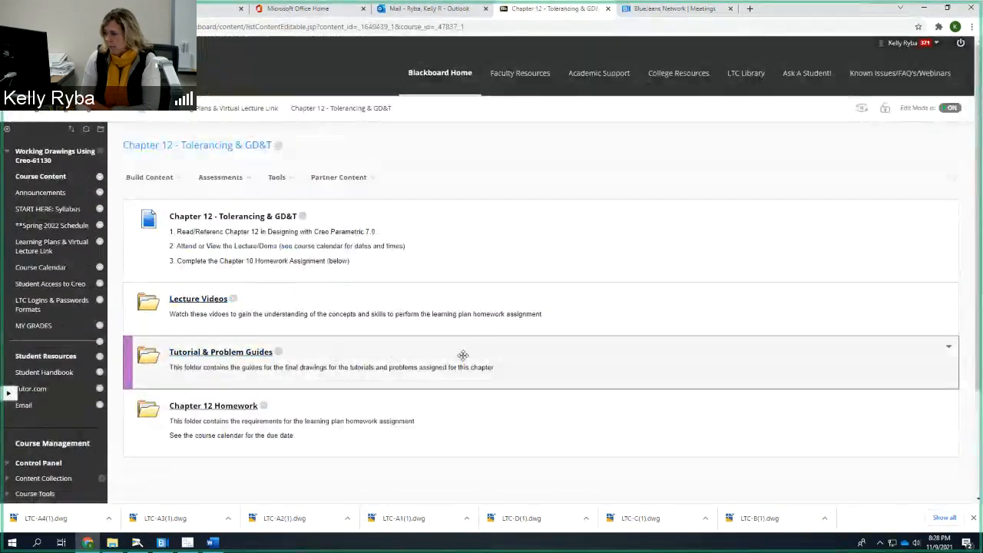
scroll(461, 354, "down", 3)
left_click(182, 266)
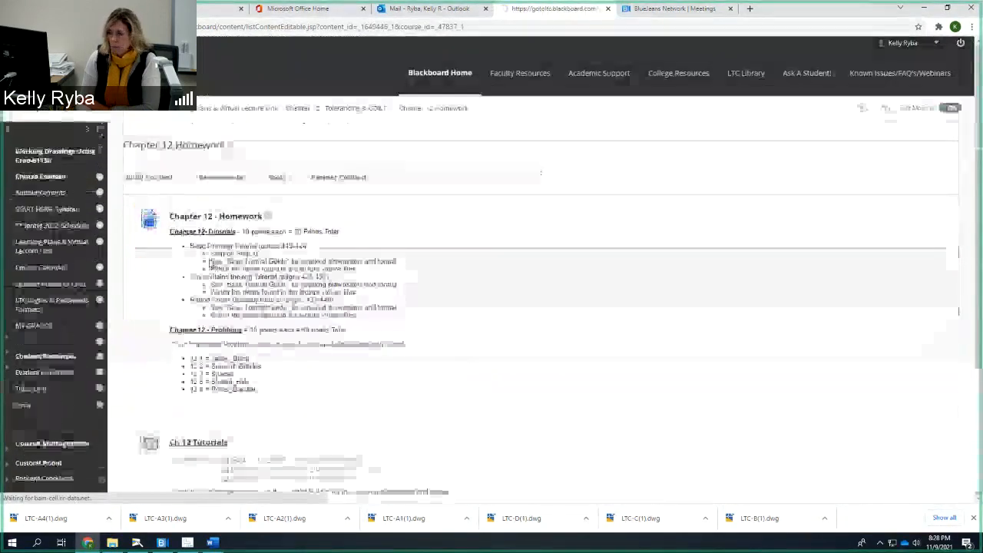
scroll(338, 271, "down", 3)
scroll(338, 271, "down", 1)
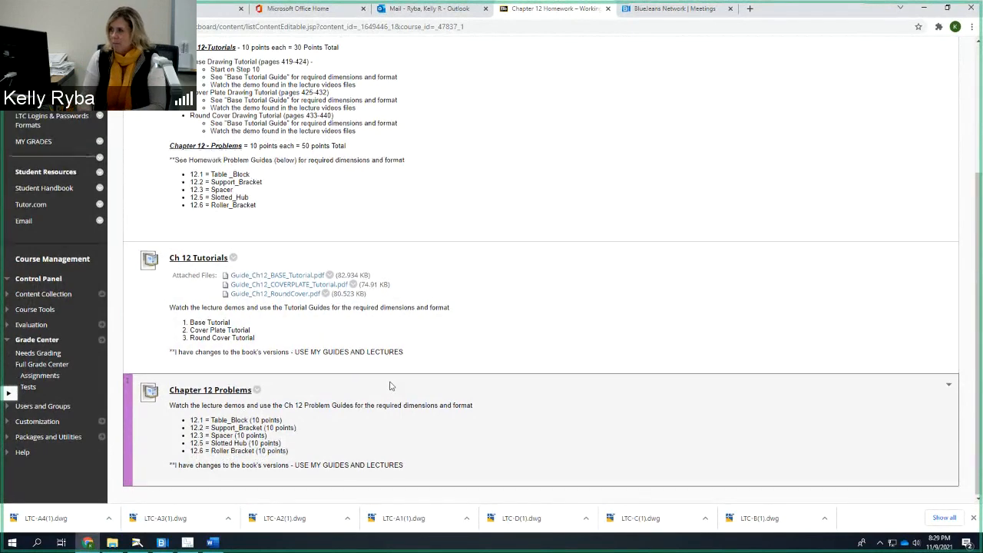
scroll(390, 386, "up", 2)
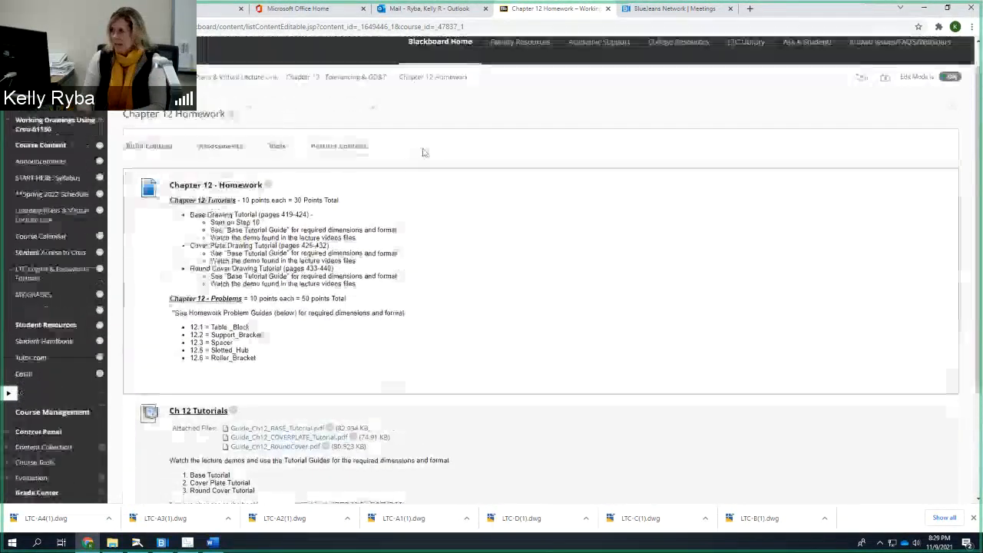